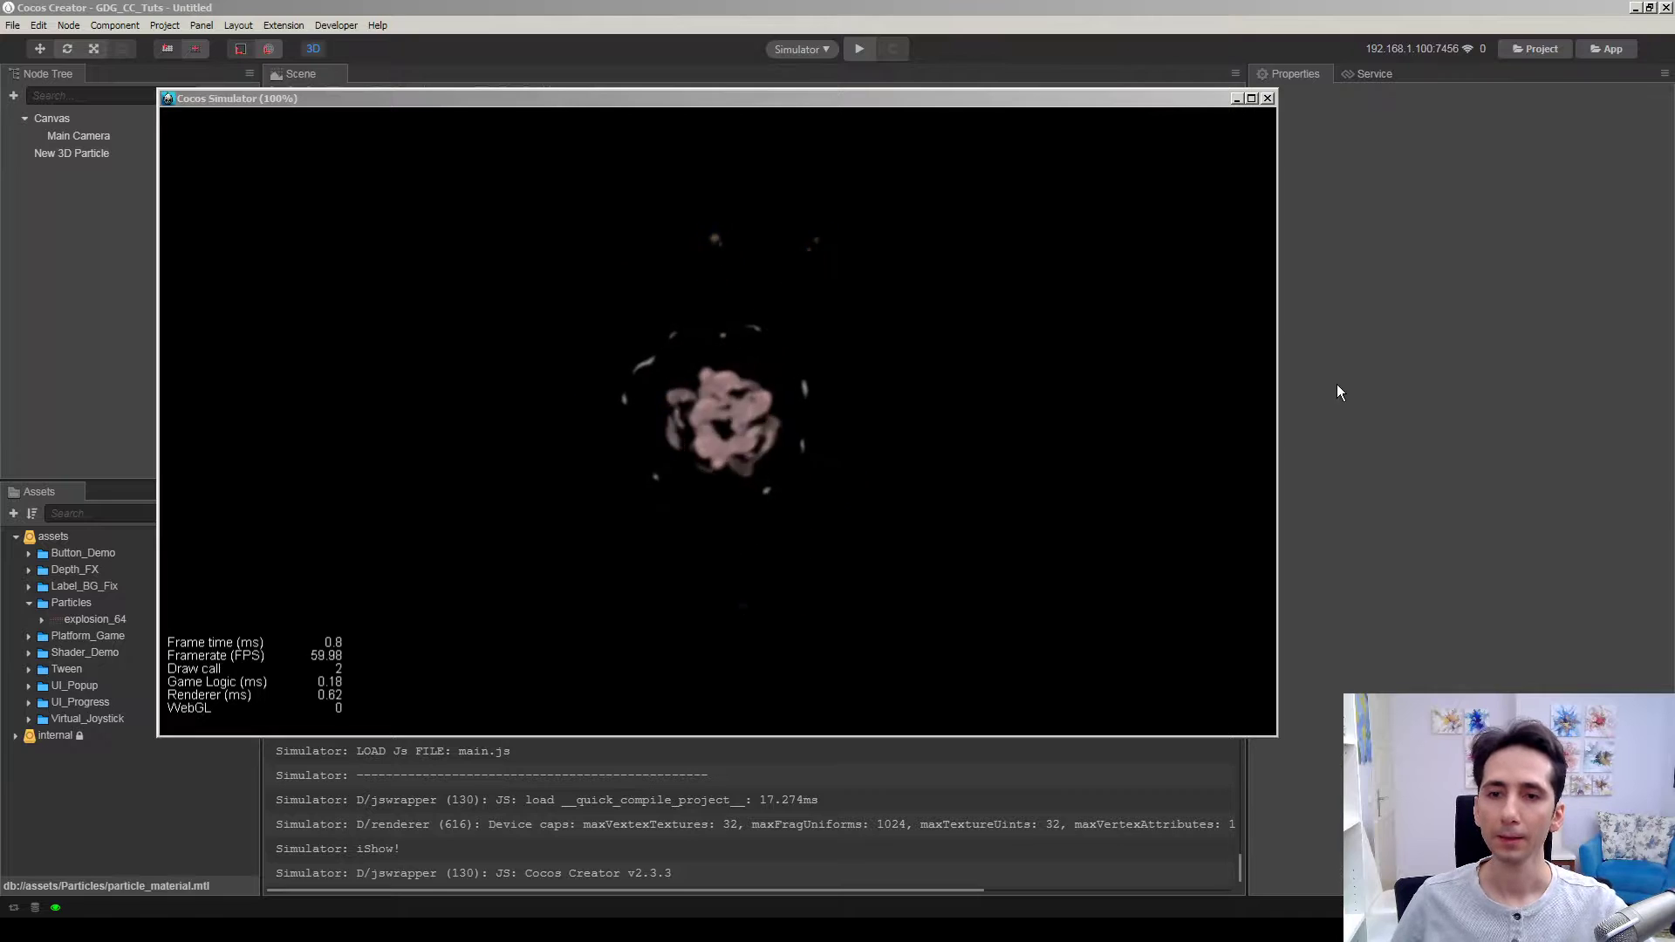
Leave the simulator preview and look at the New 3D Particle node's properties and the scene view in the editor
click(1378, 41)
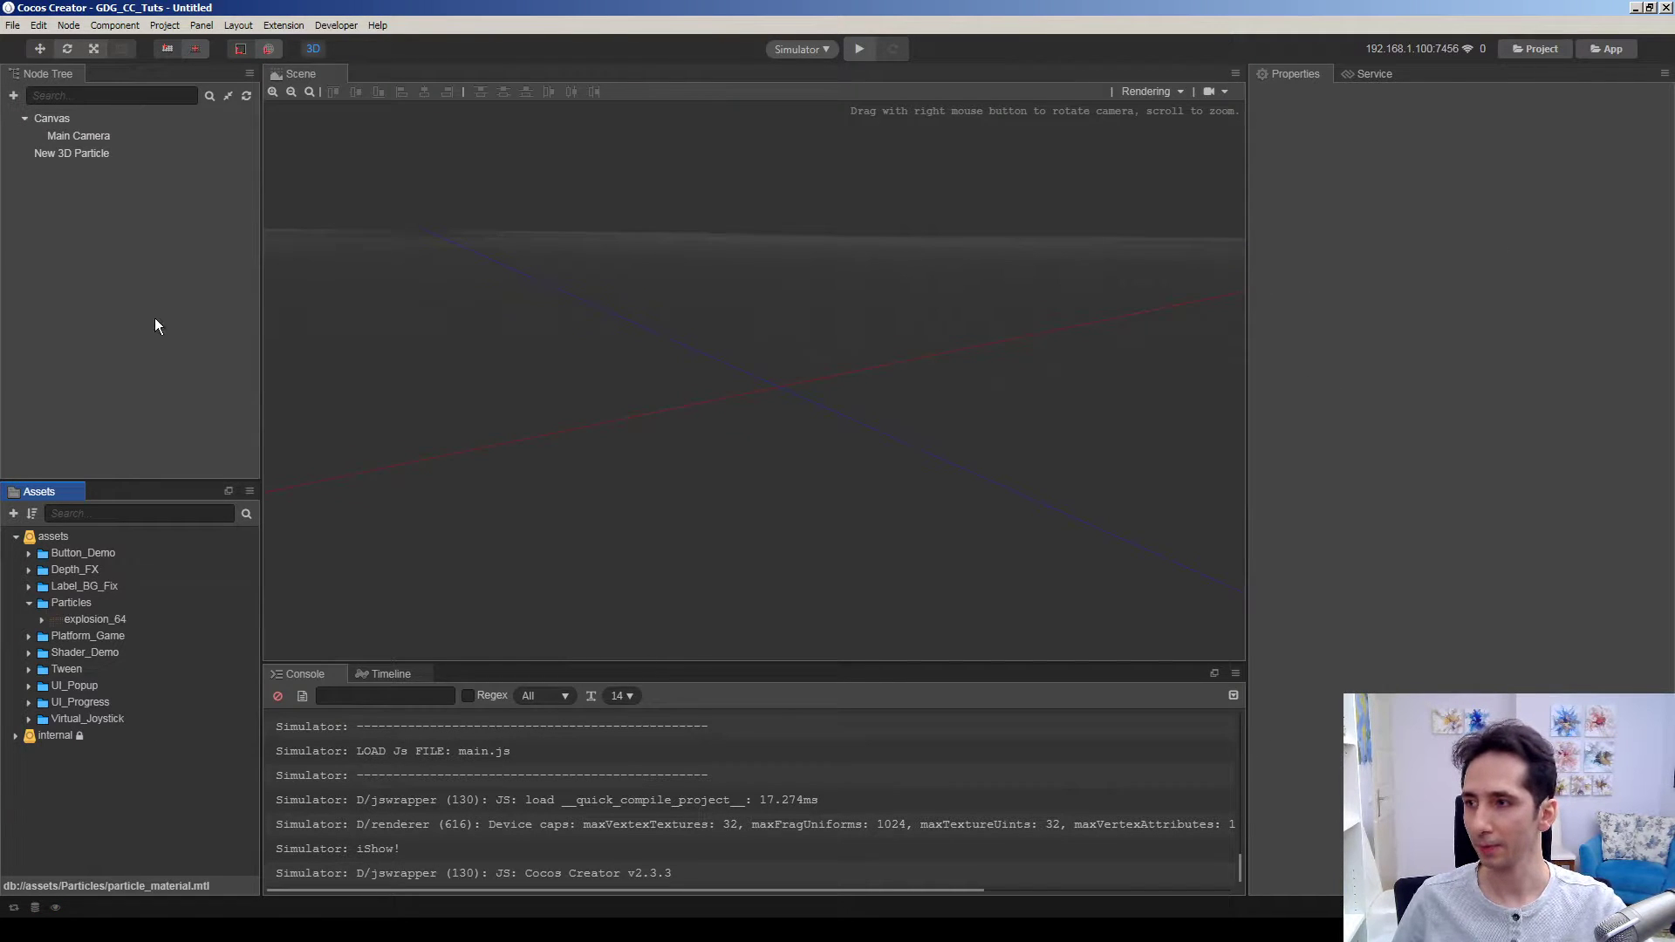
click(60, 158)
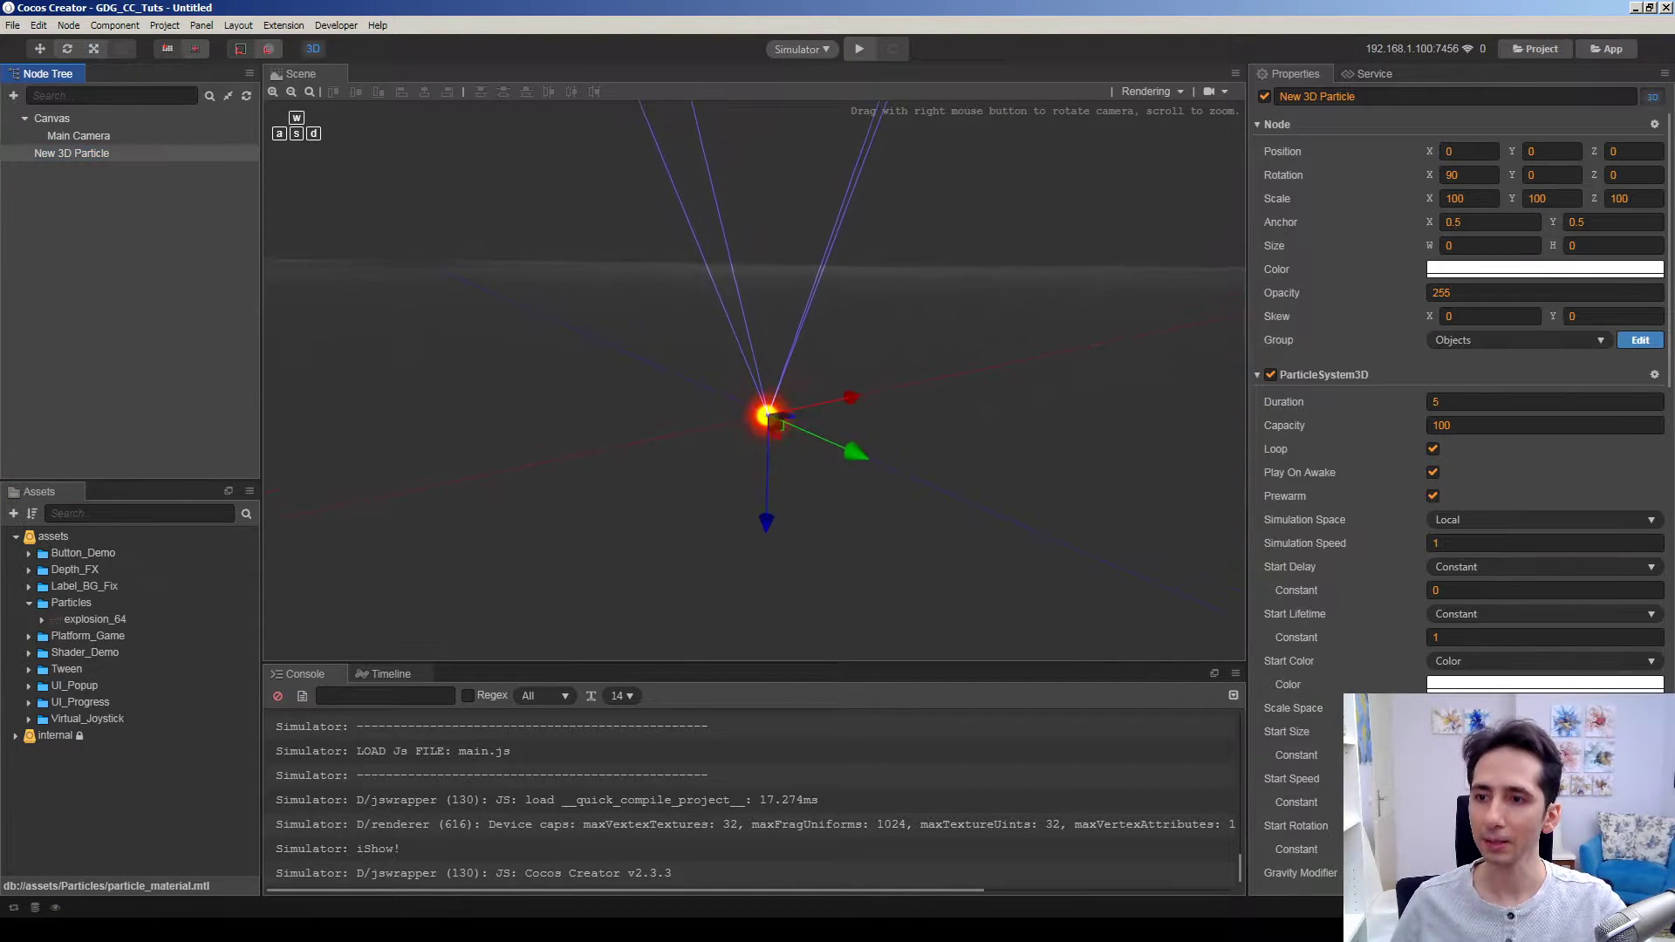
click(684, 441)
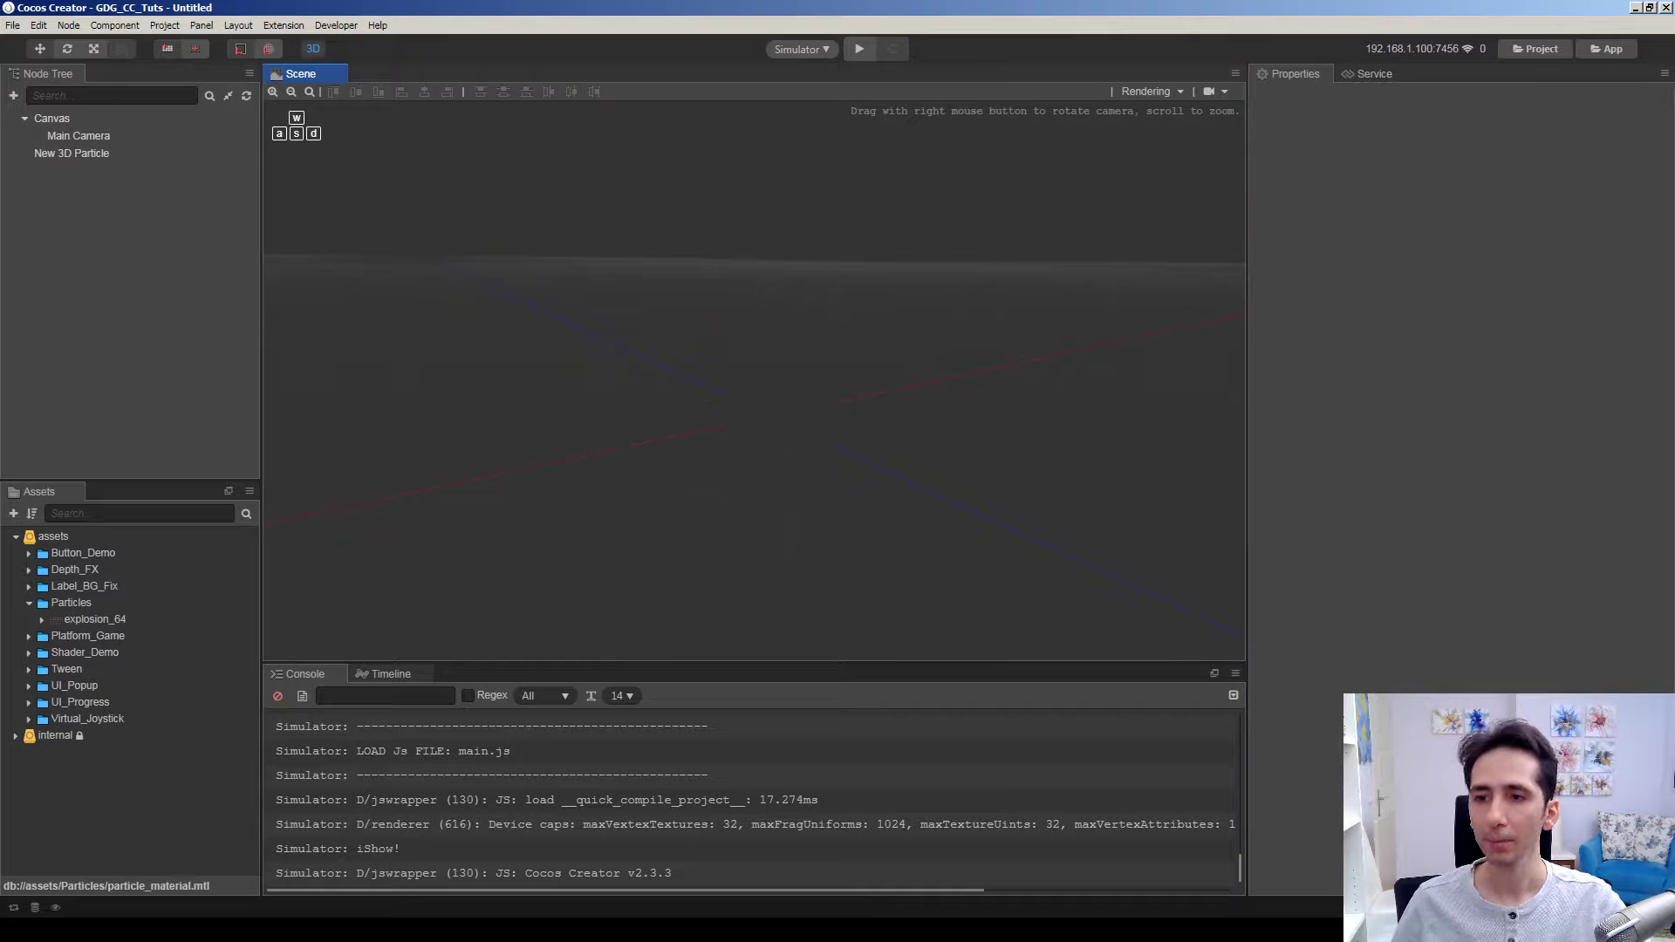
right_drag(794, 442, 794, 442)
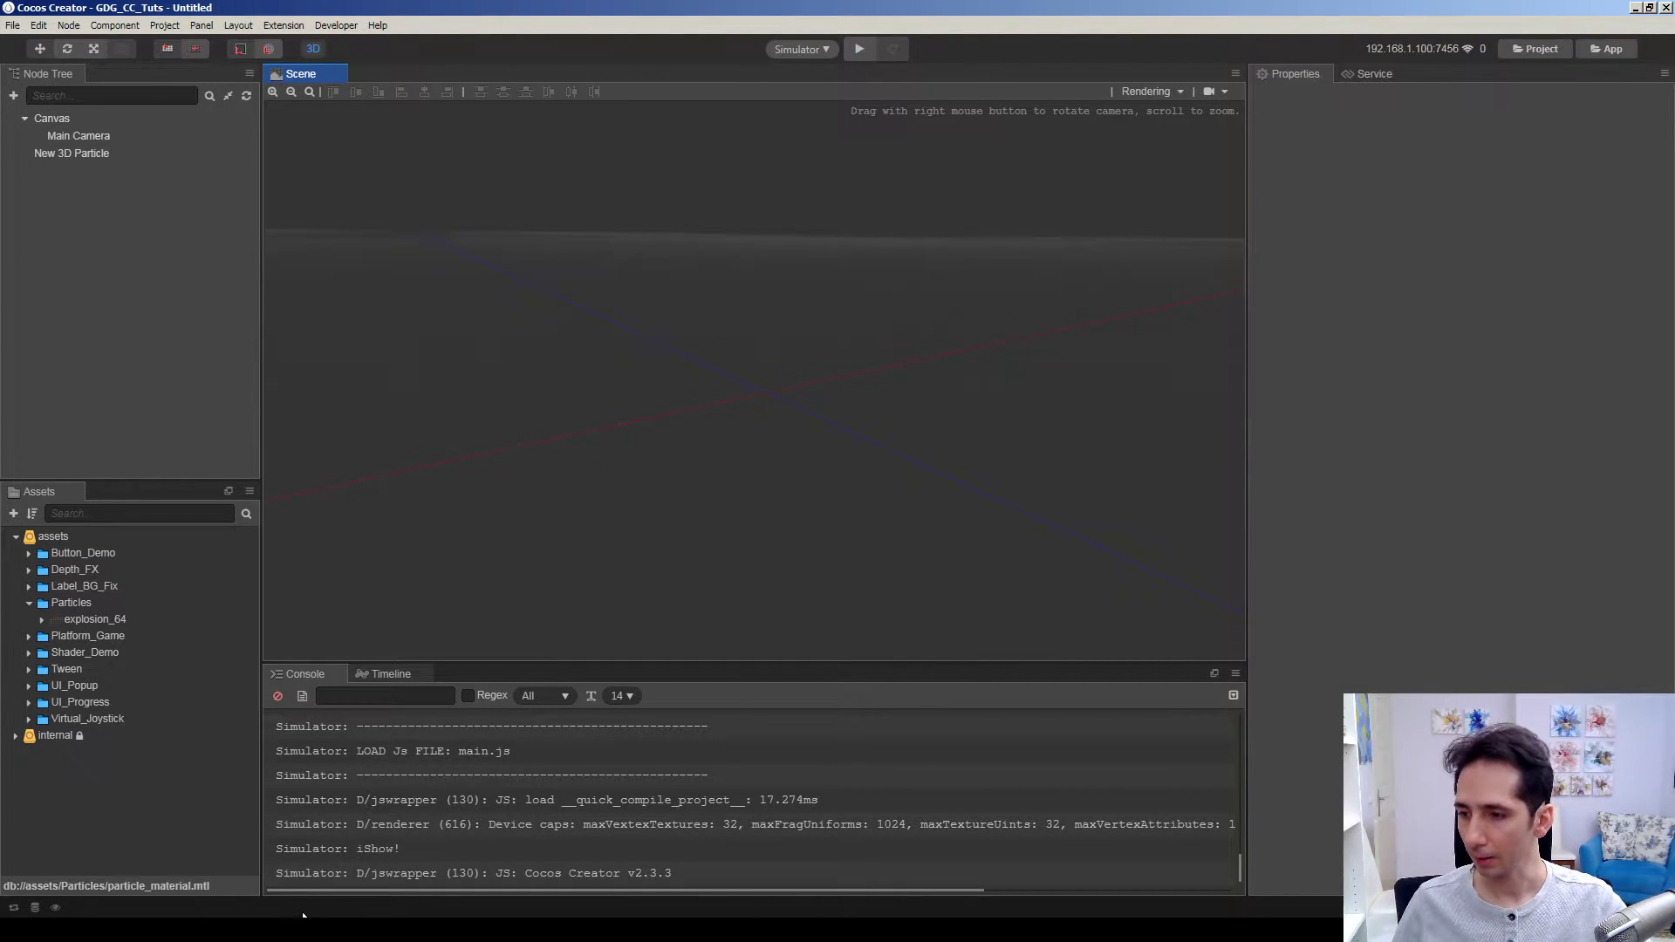
Switch to the web browser, maximize it, and preview the first few image results for "particle sheet"
key(alt+Tab)
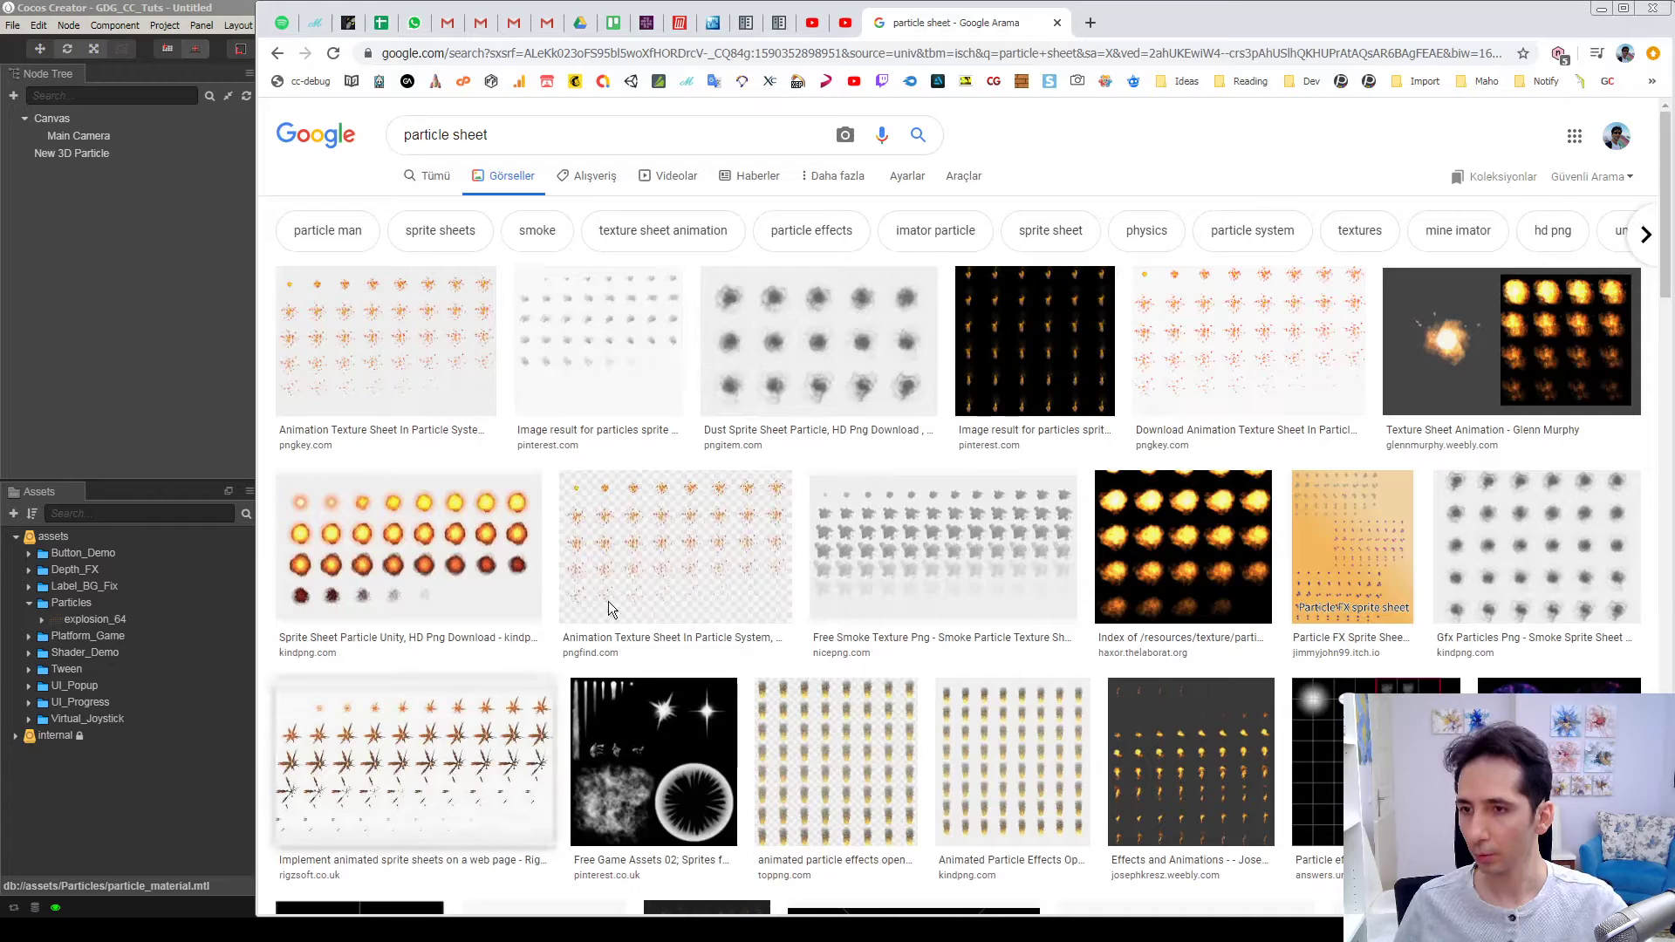
click(1624, 8)
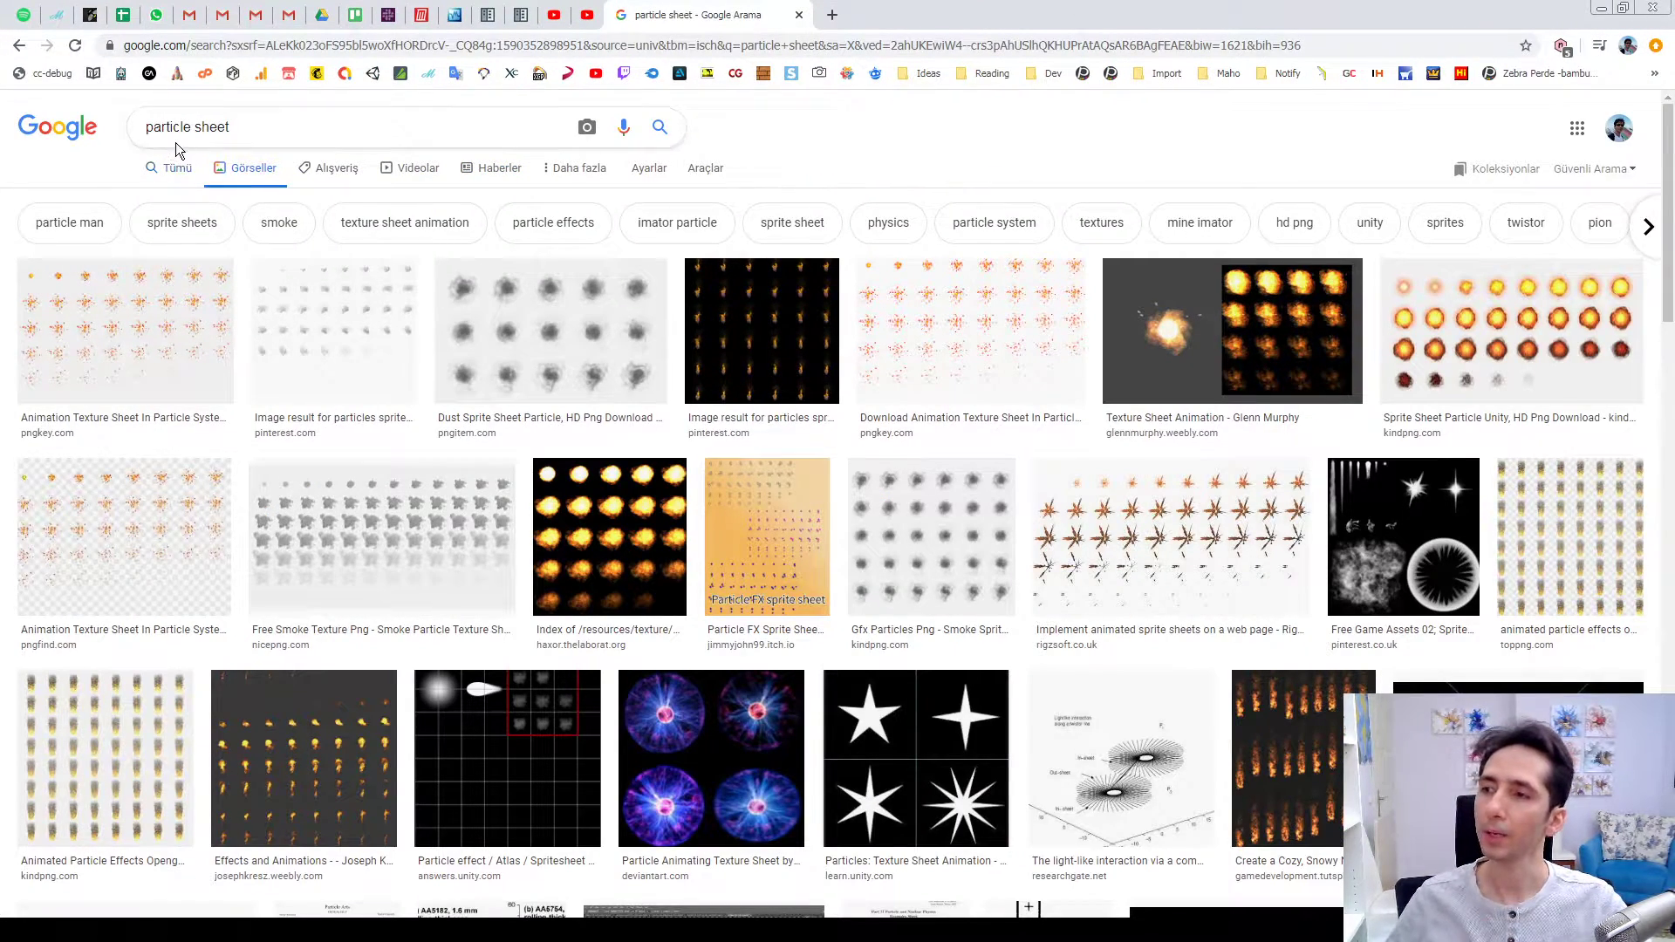
triple_click(216, 132)
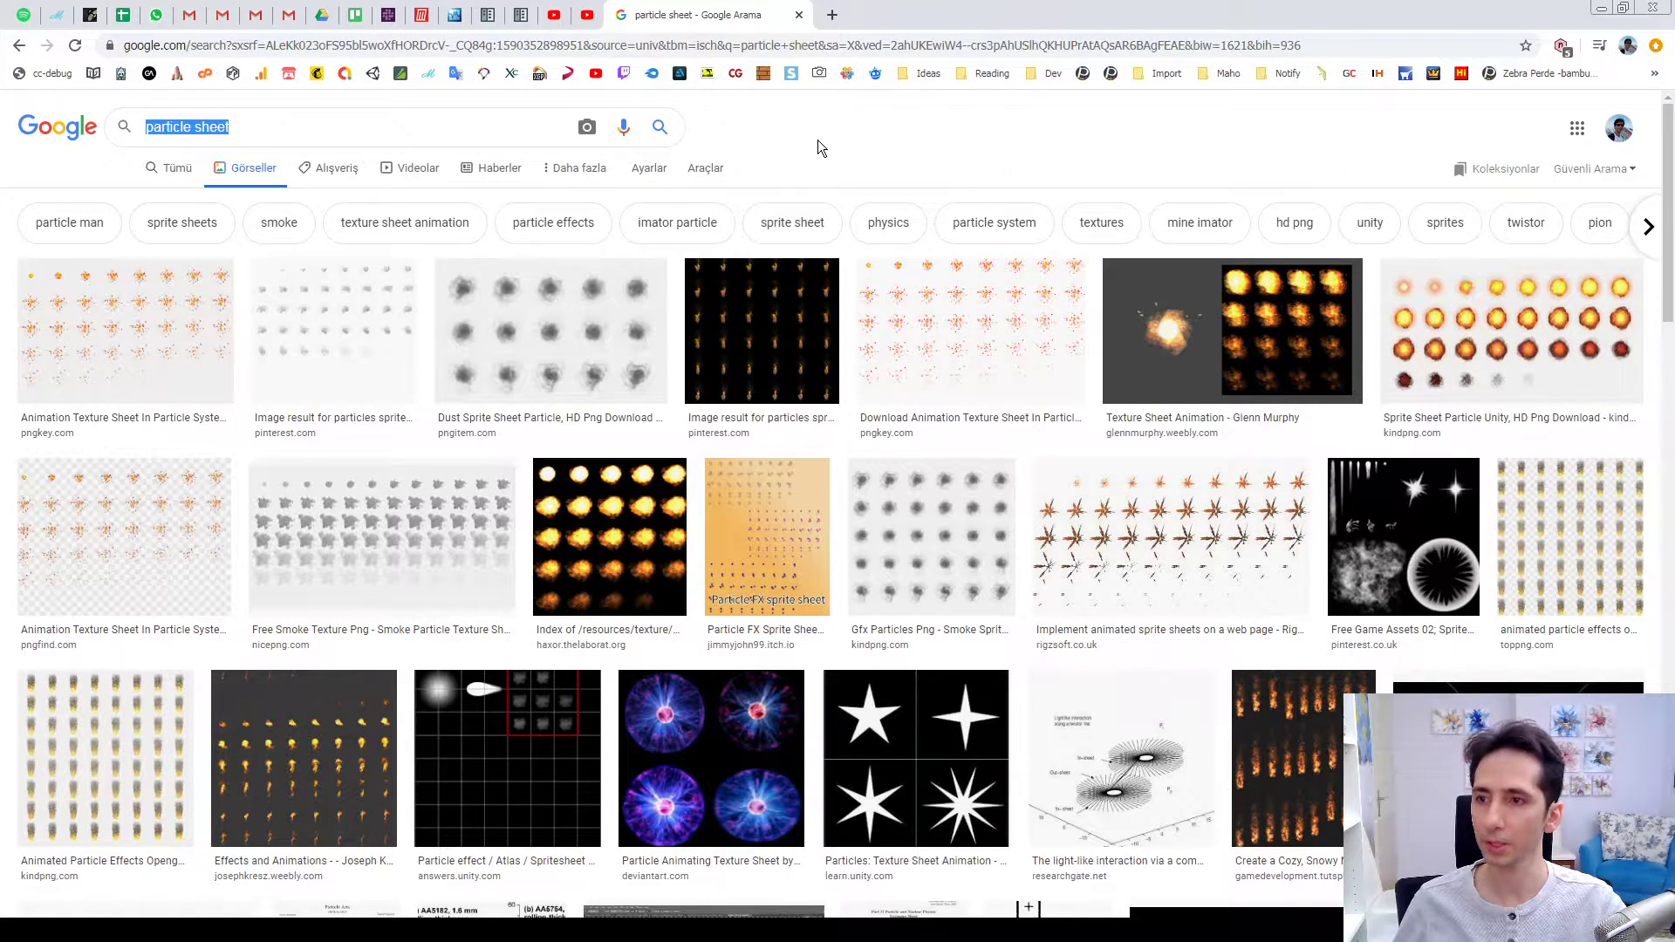
click(105, 314)
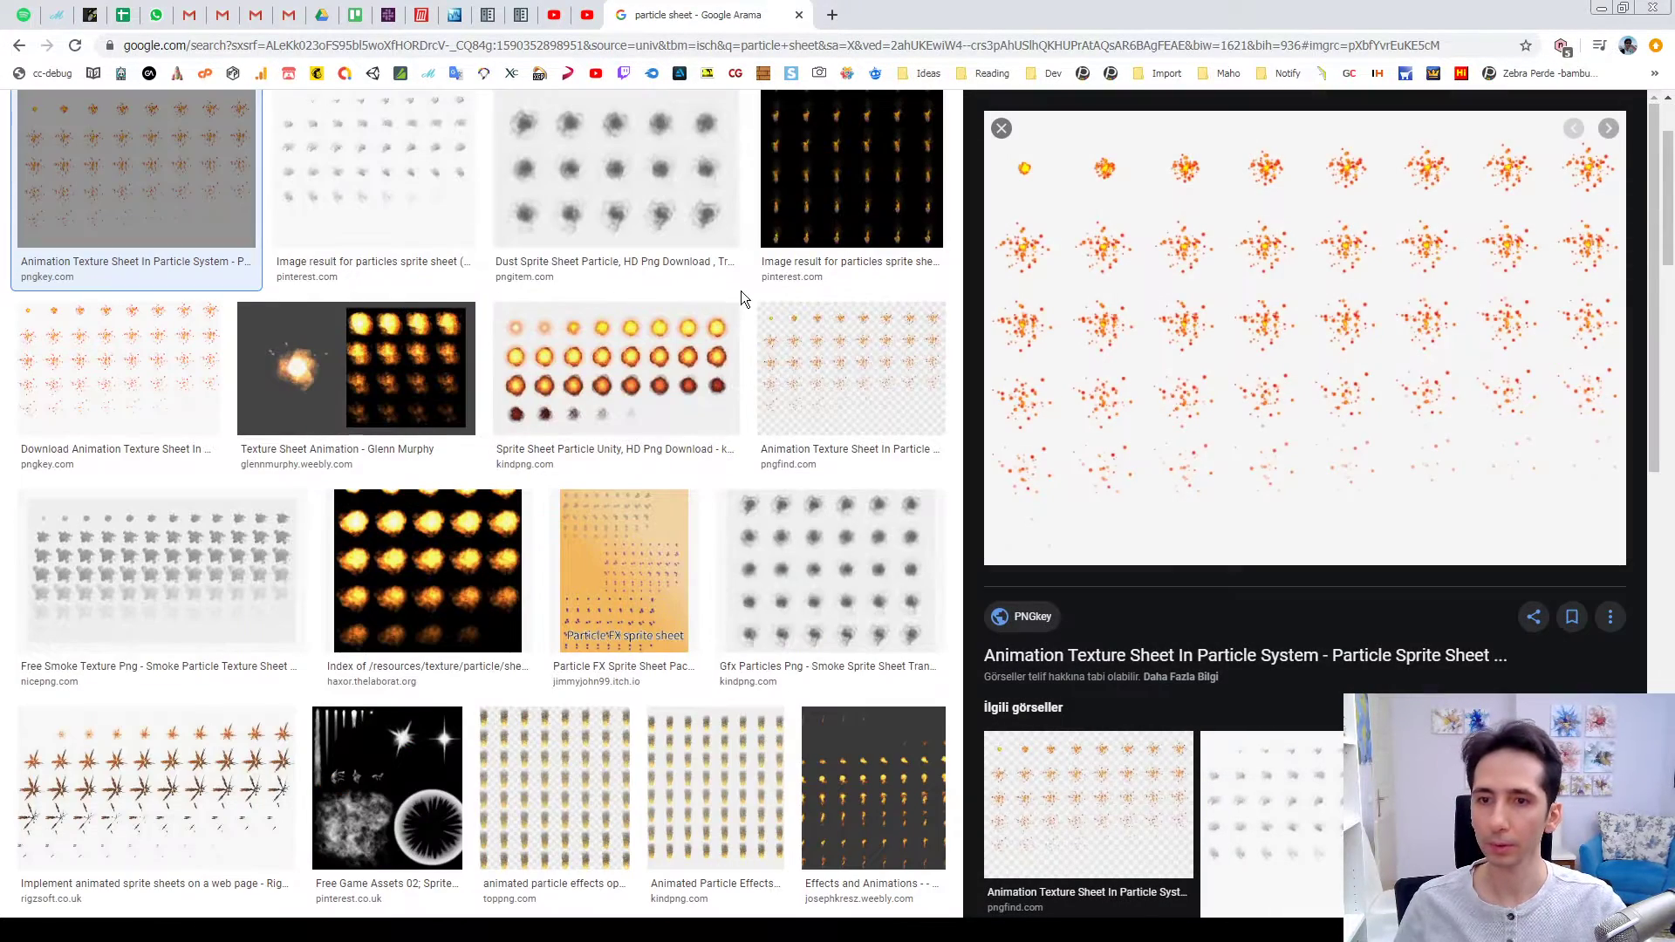
key(Right)
key(Right)
key(Right)
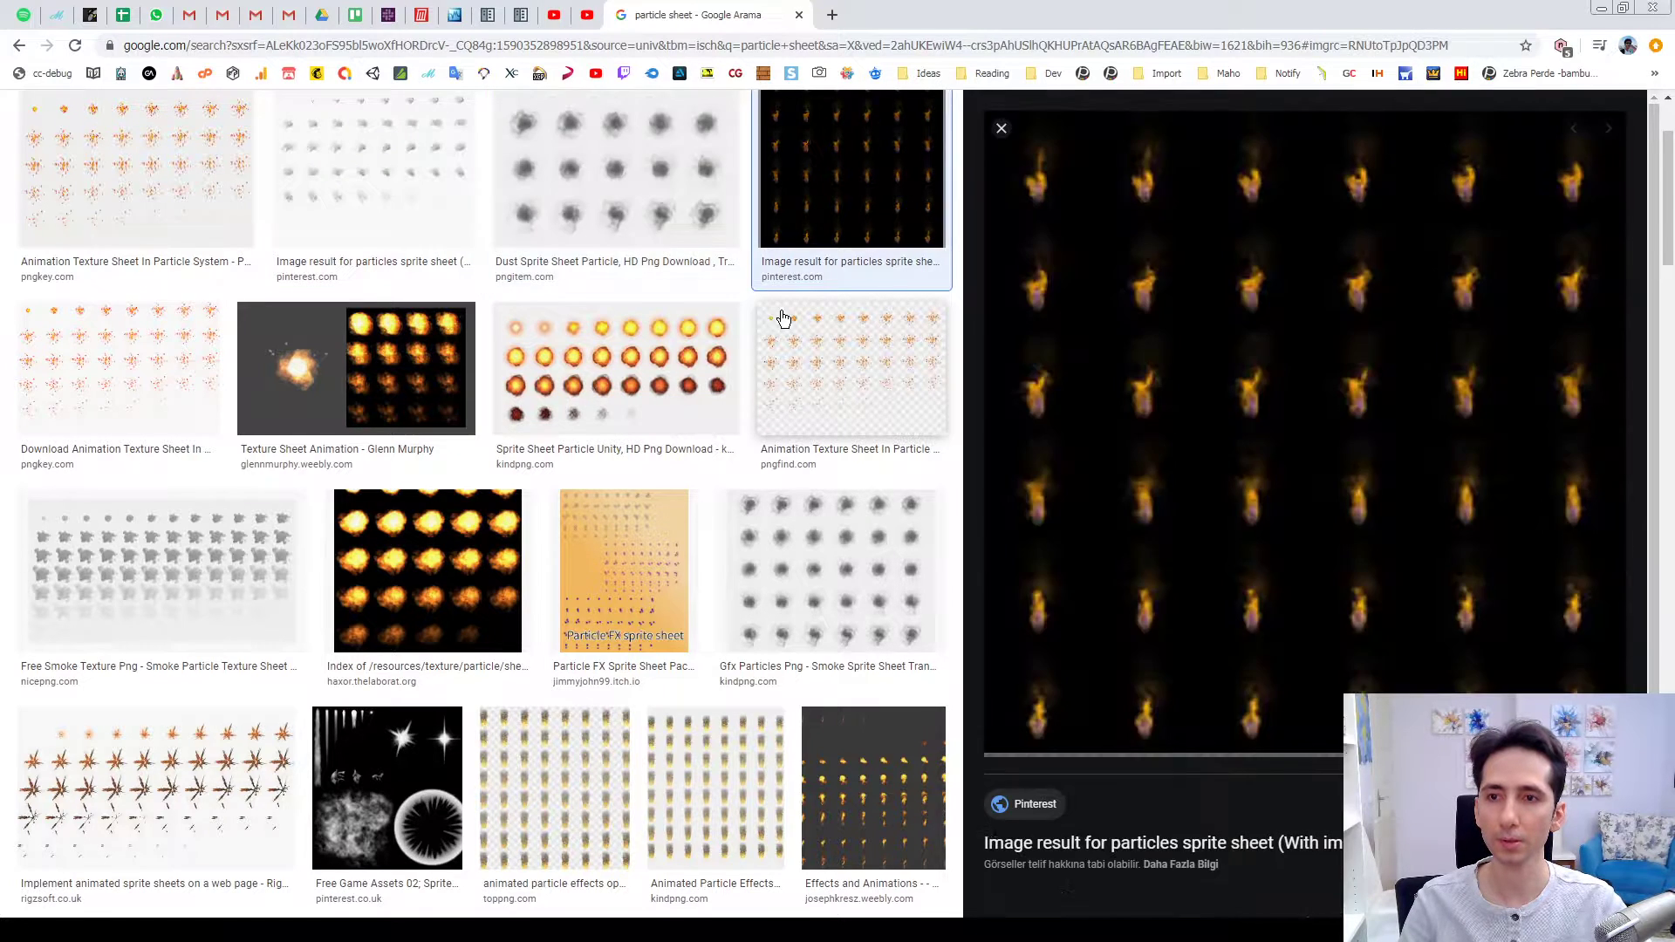
key(Right)
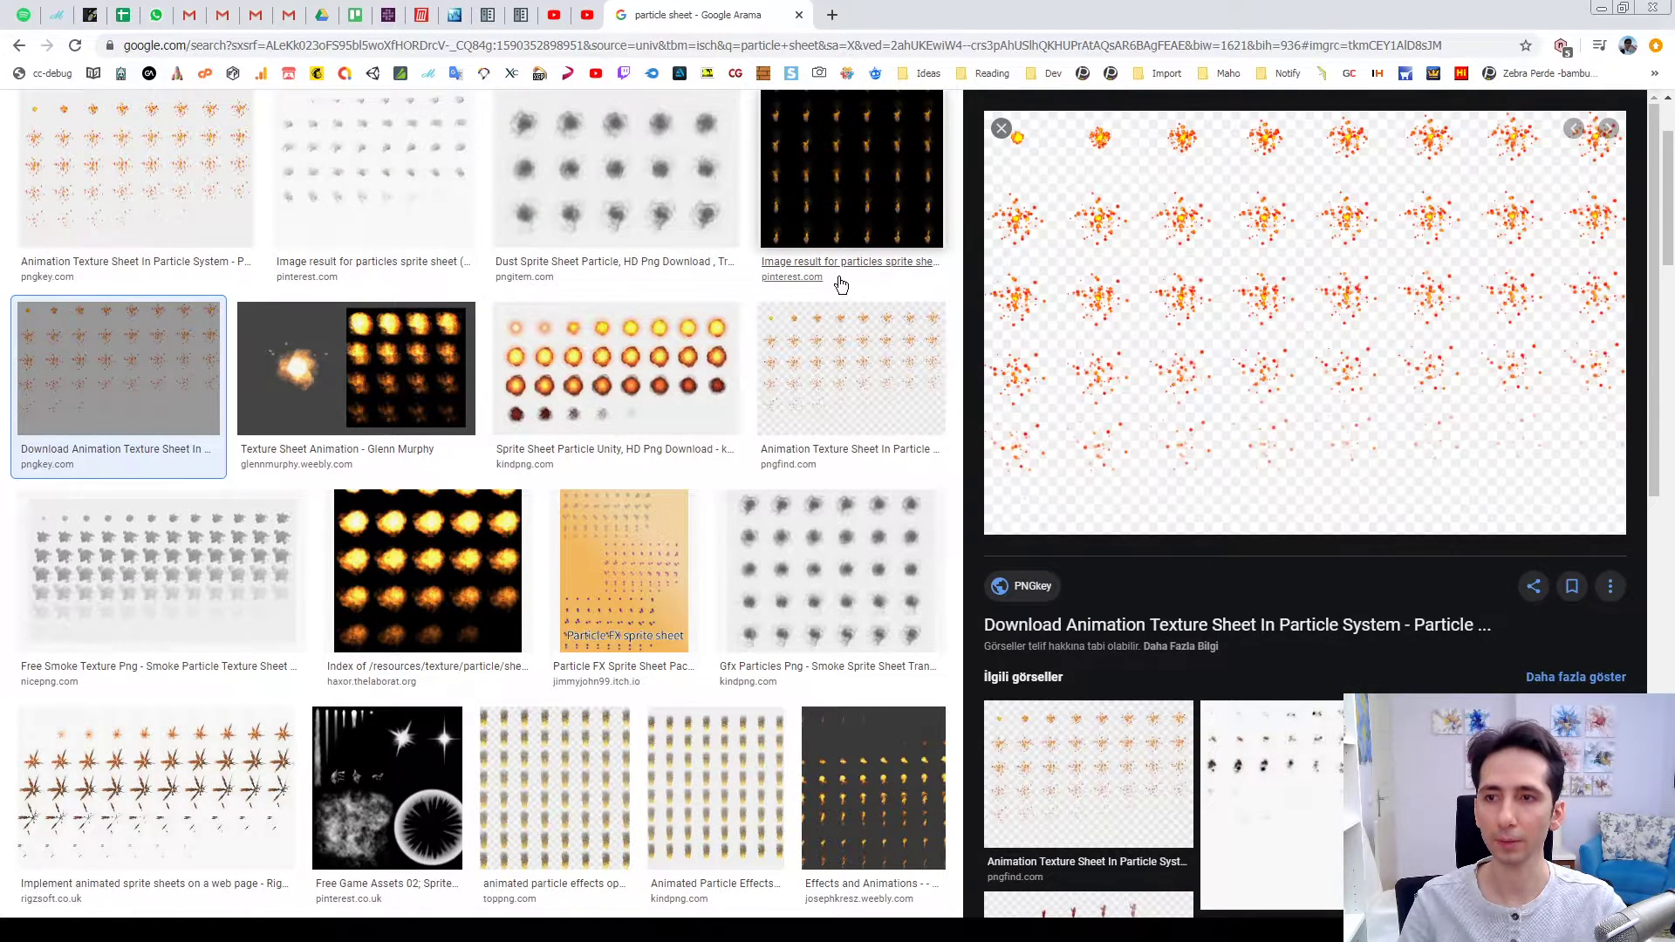
click(839, 281)
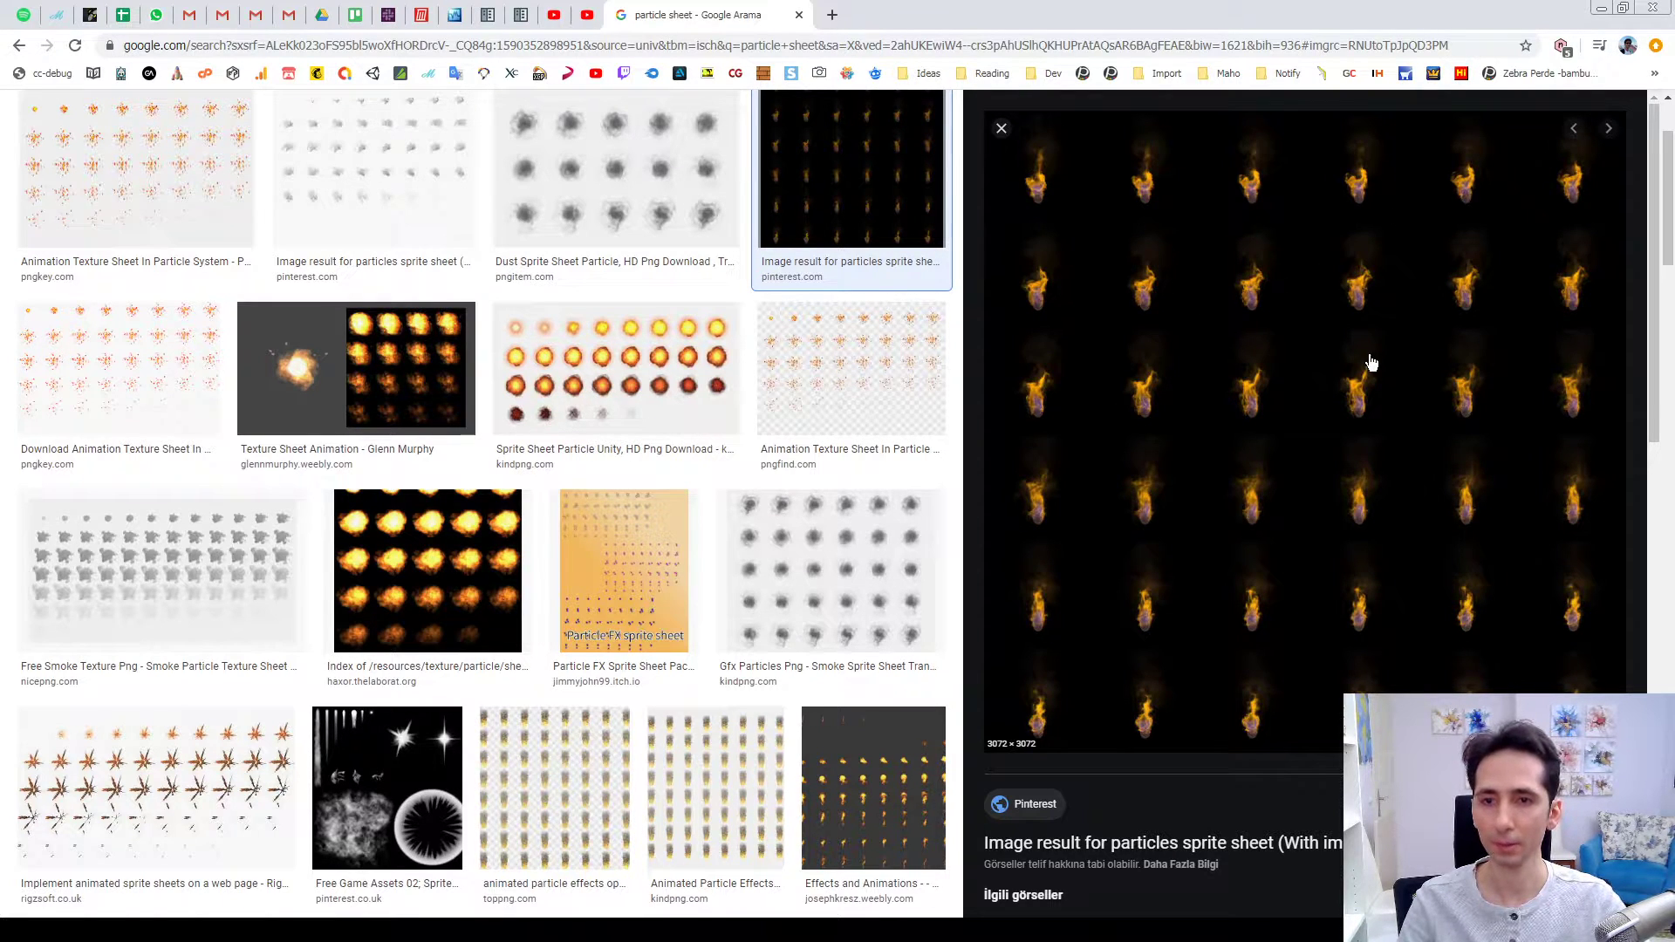
Preview the fireball, explosion, dust and smoke sprite sheets among the image results, close the preview and return to Cocos Creator
click(724, 344)
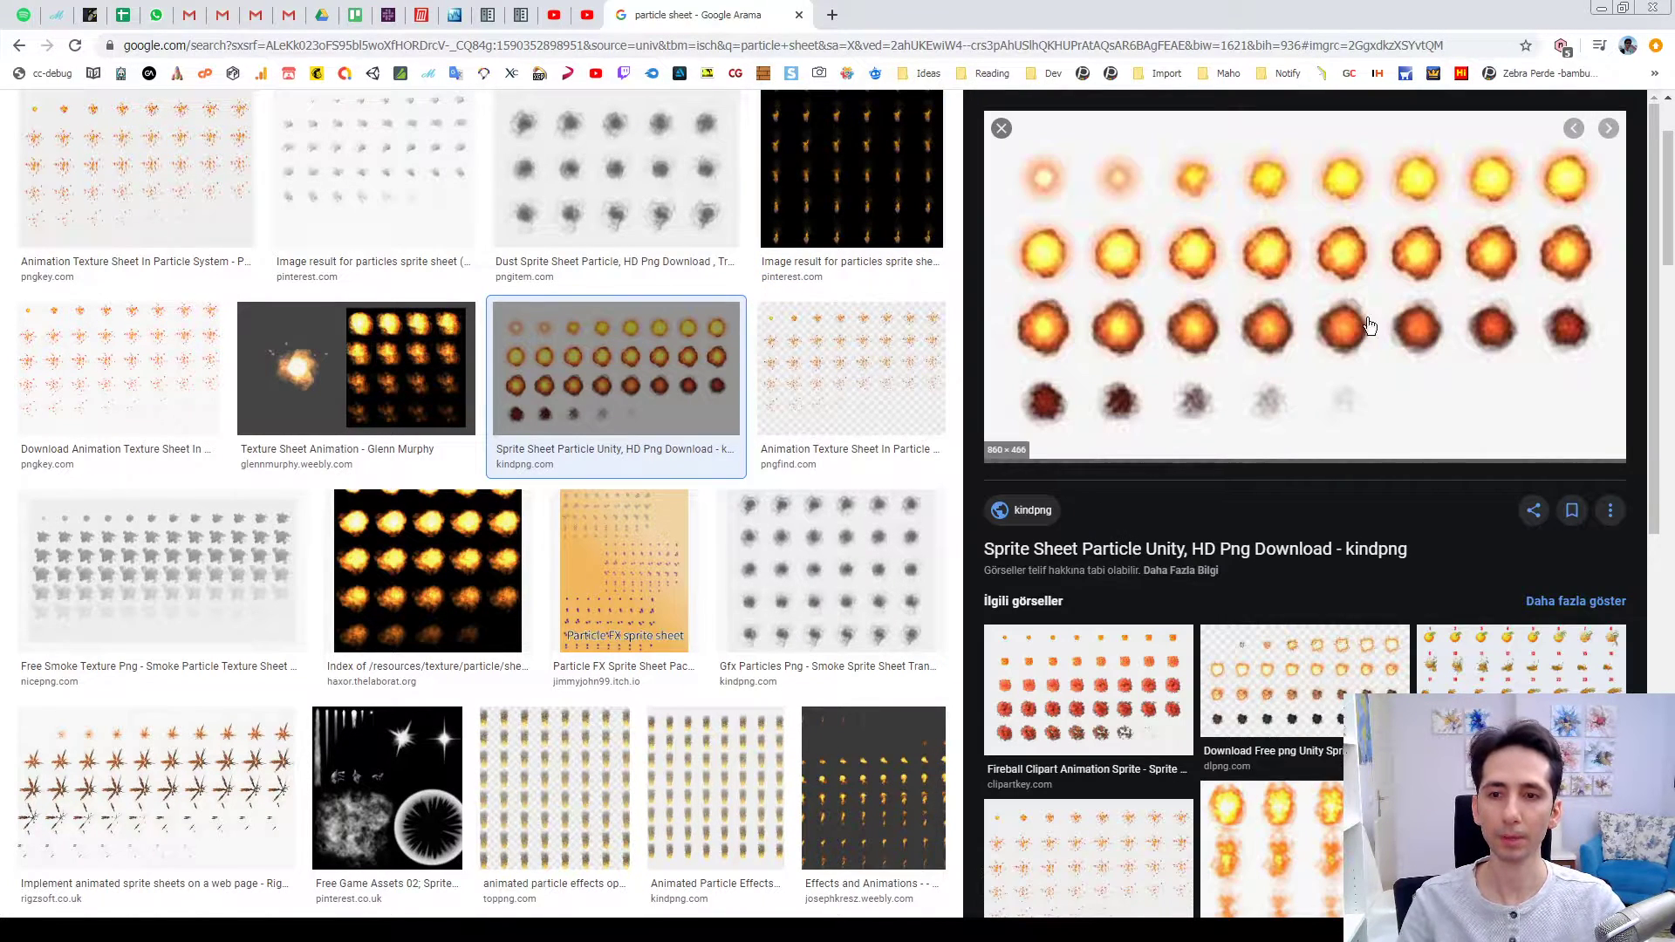
click(357, 367)
click(877, 345)
click(615, 170)
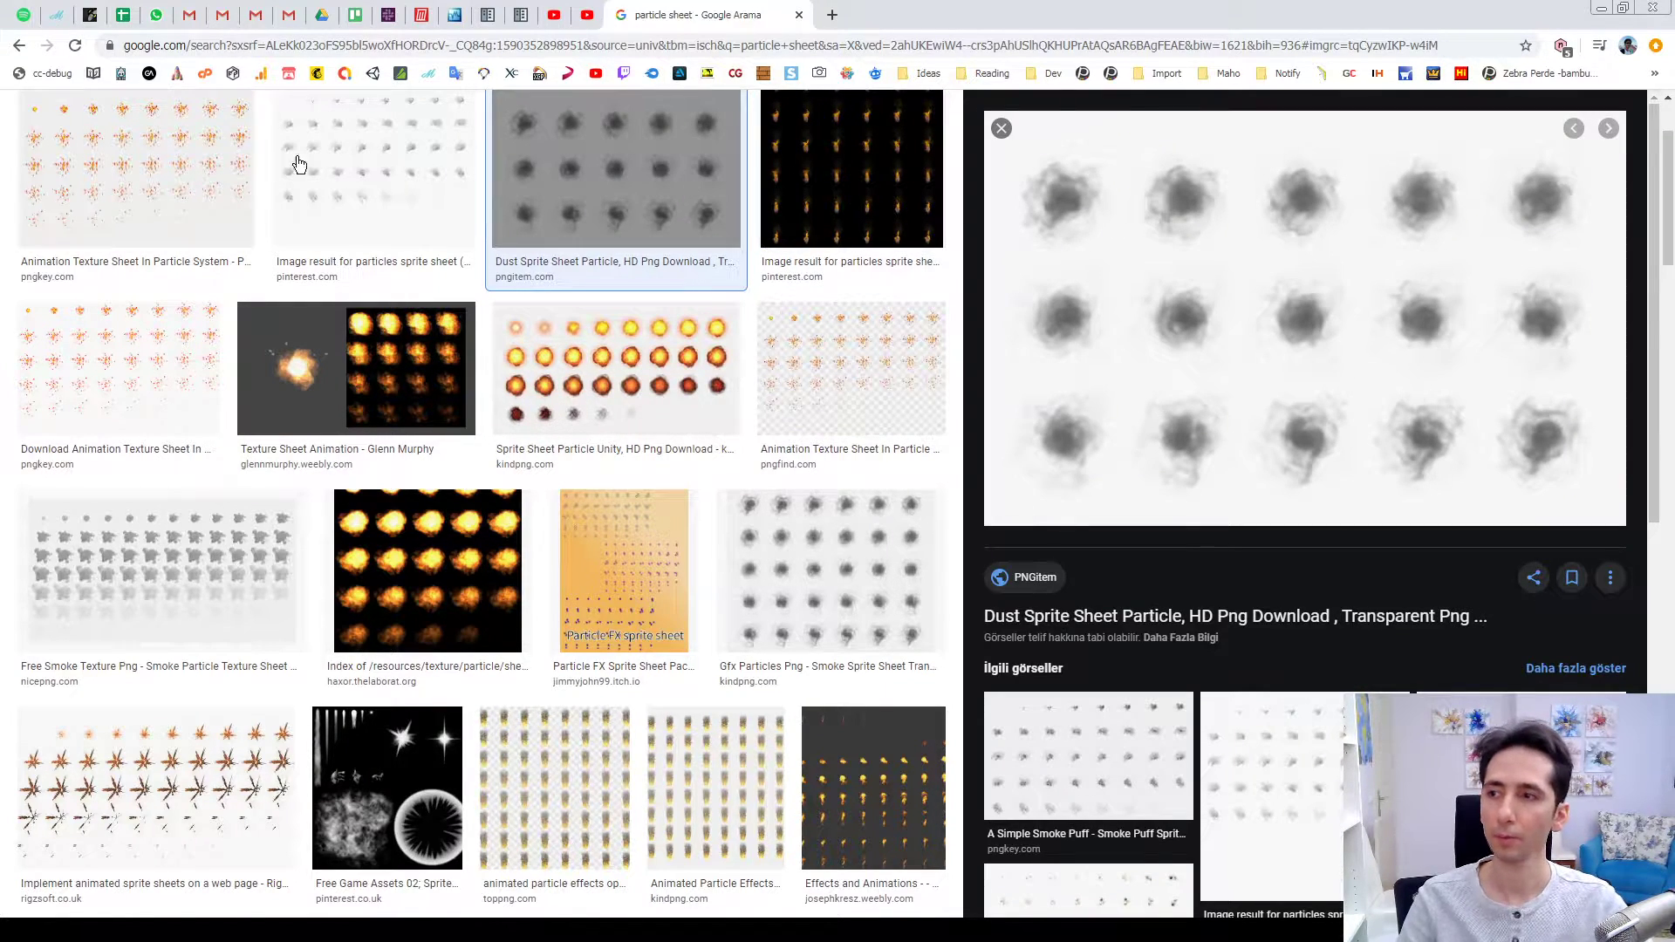
click(278, 165)
click(157, 171)
click(194, 560)
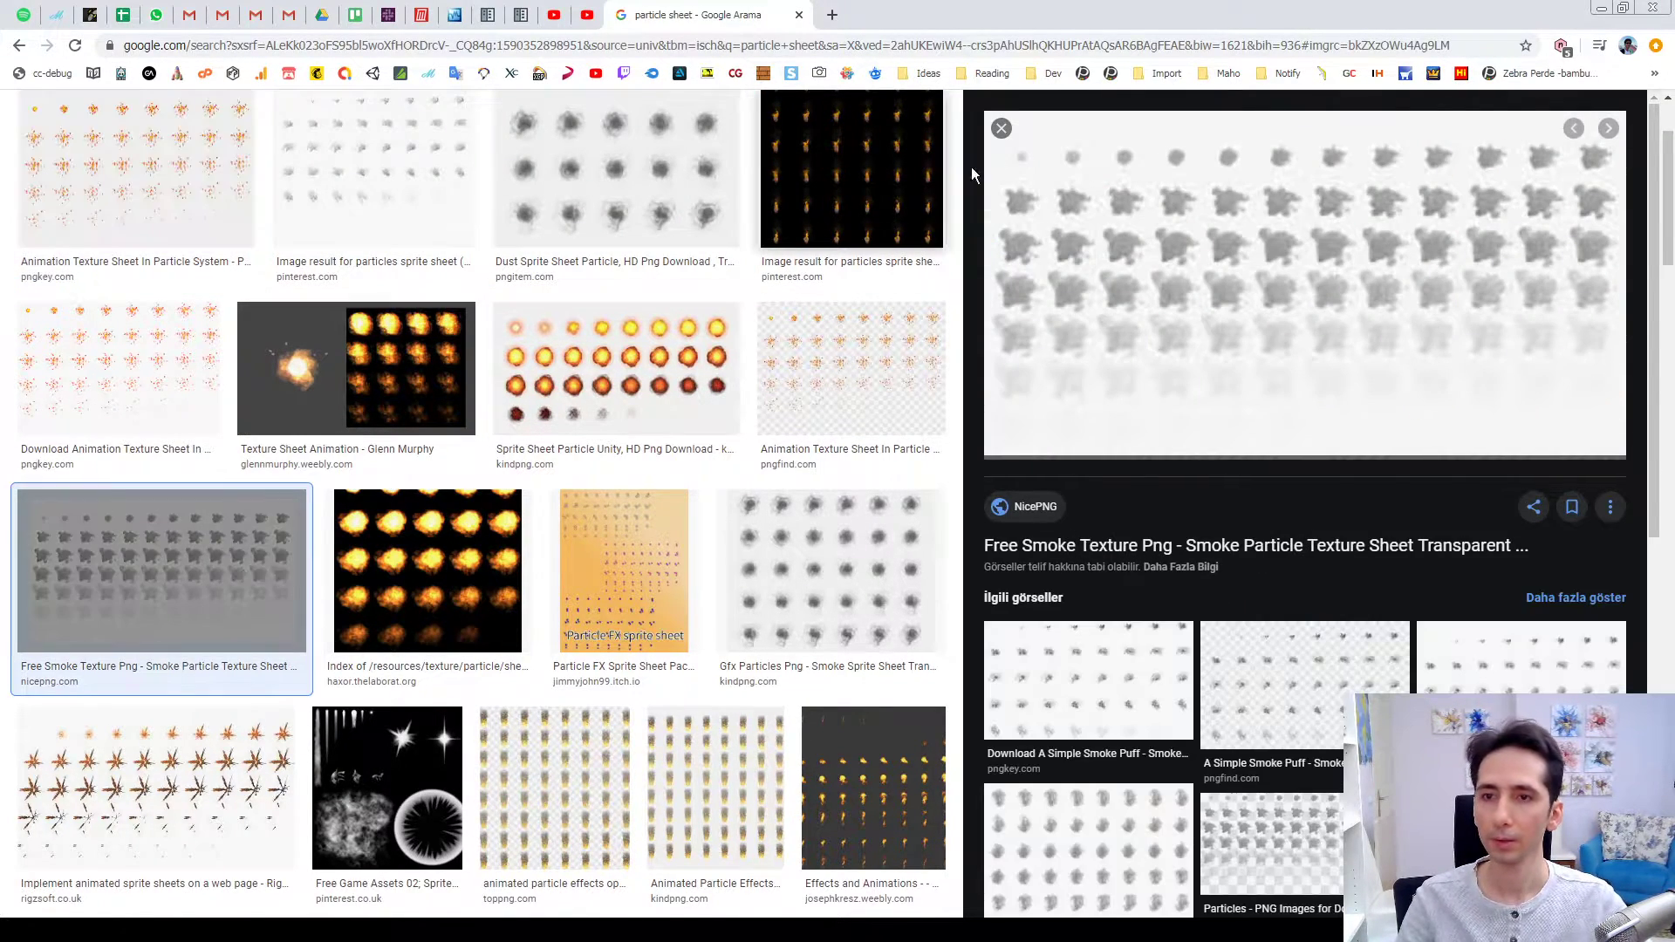
click(1001, 128)
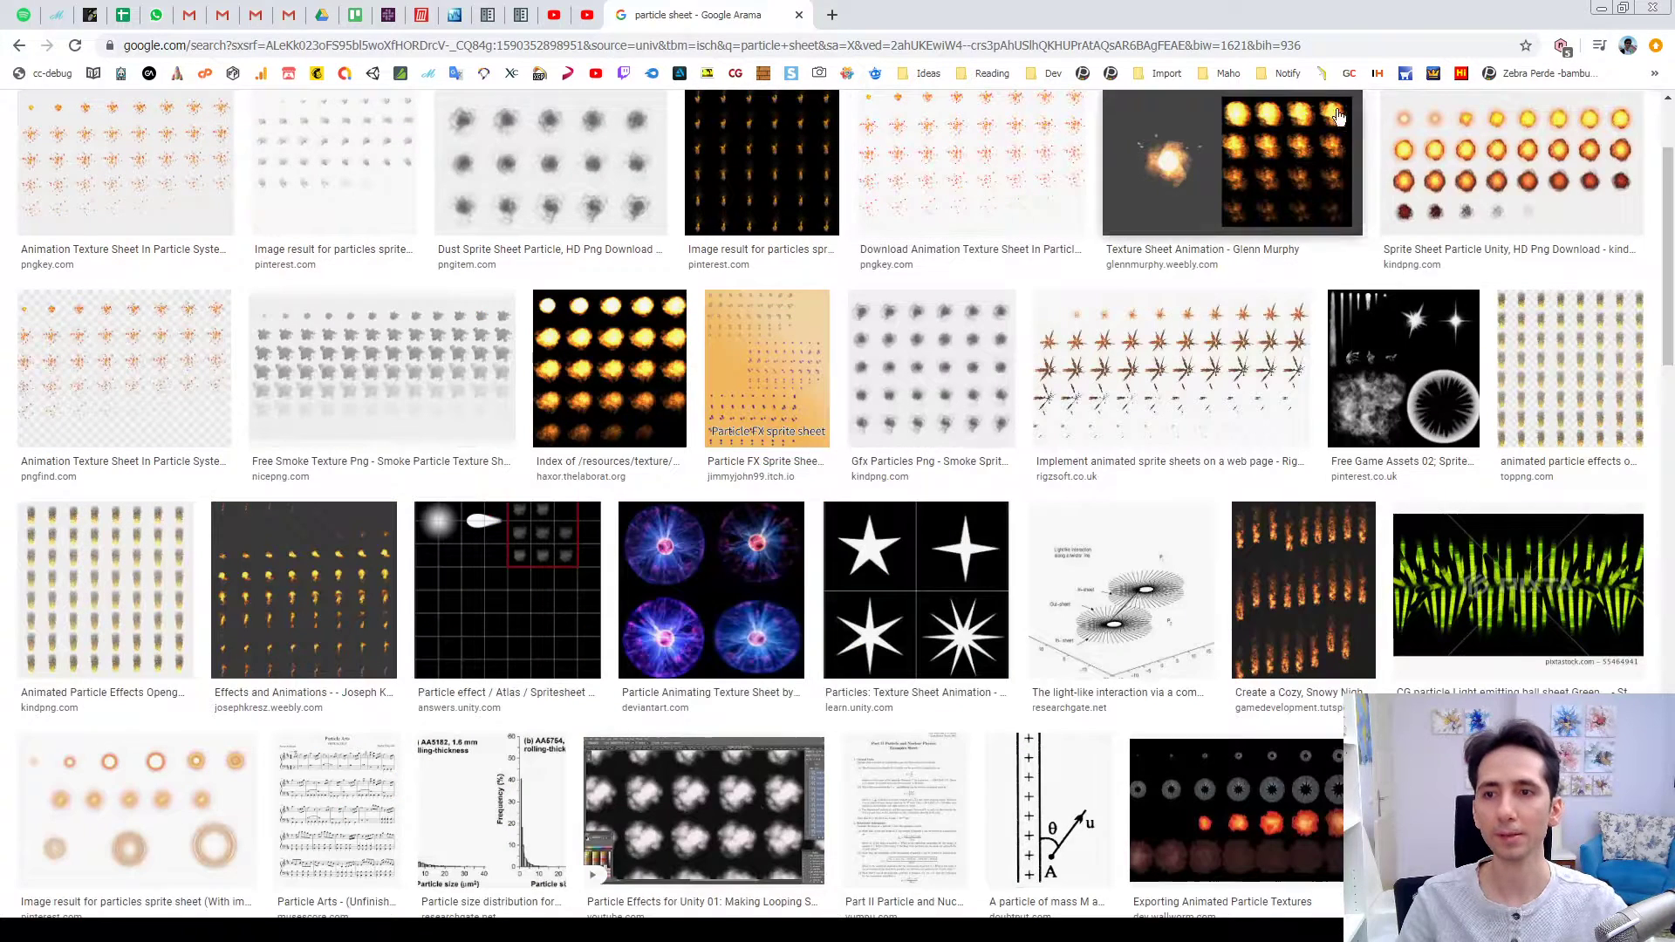
click(1603, 11)
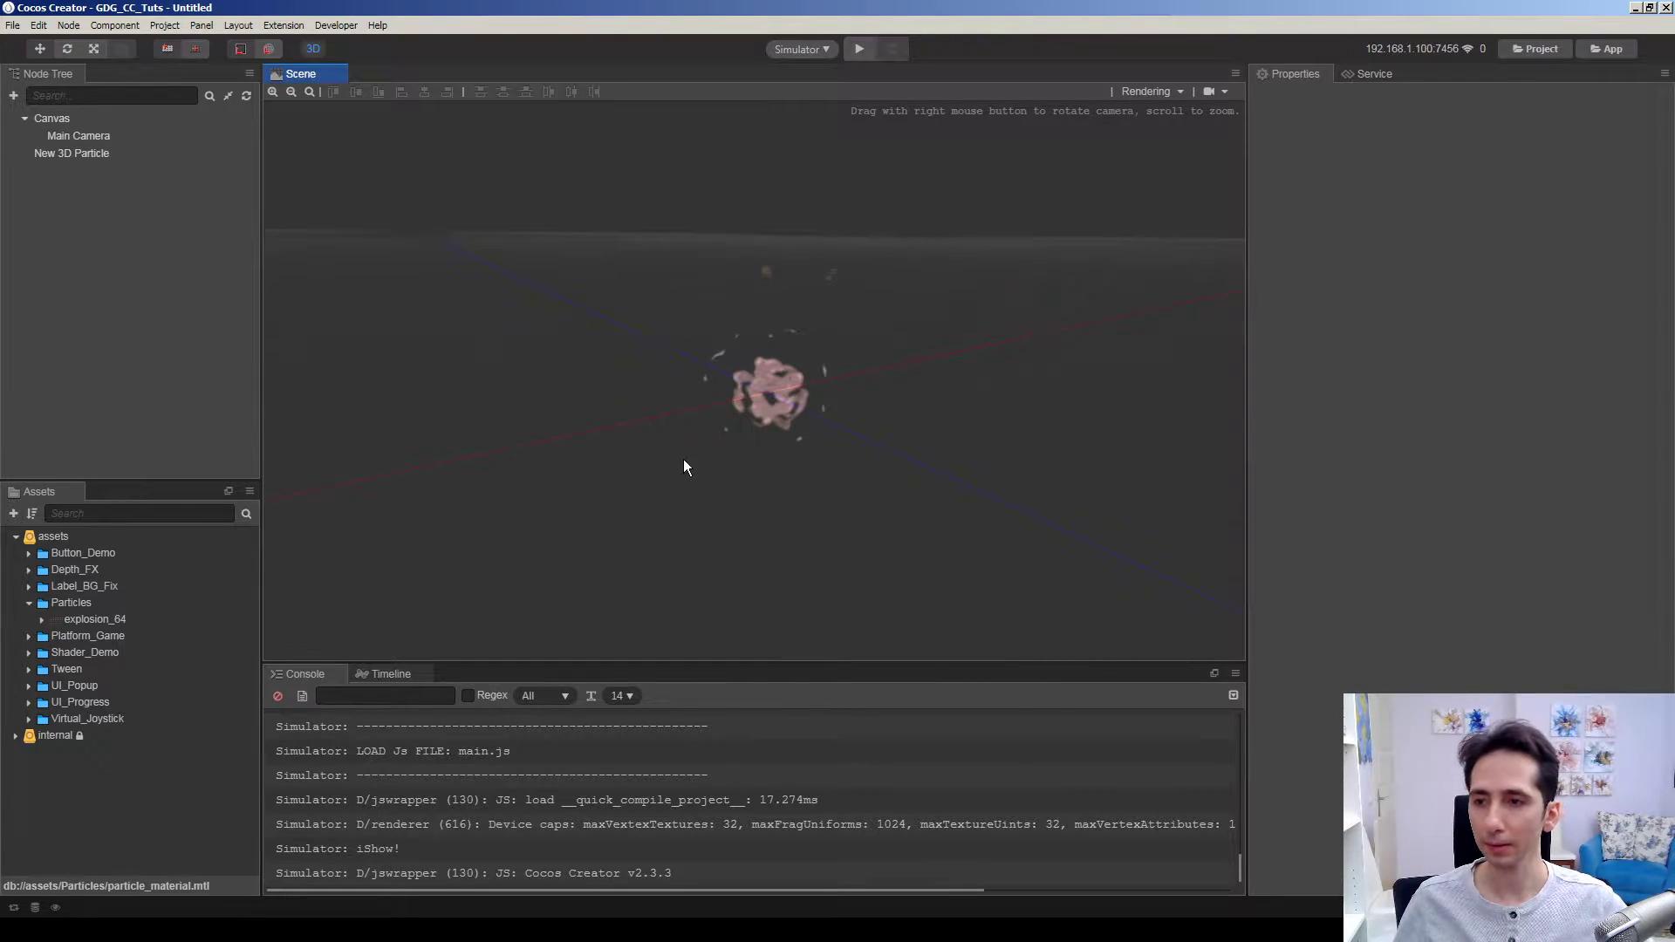
Switch to Windows Photo Viewer to examine the frames of the explosion_64.png sprite sheet, and close the viewer
key(alt+Tab)
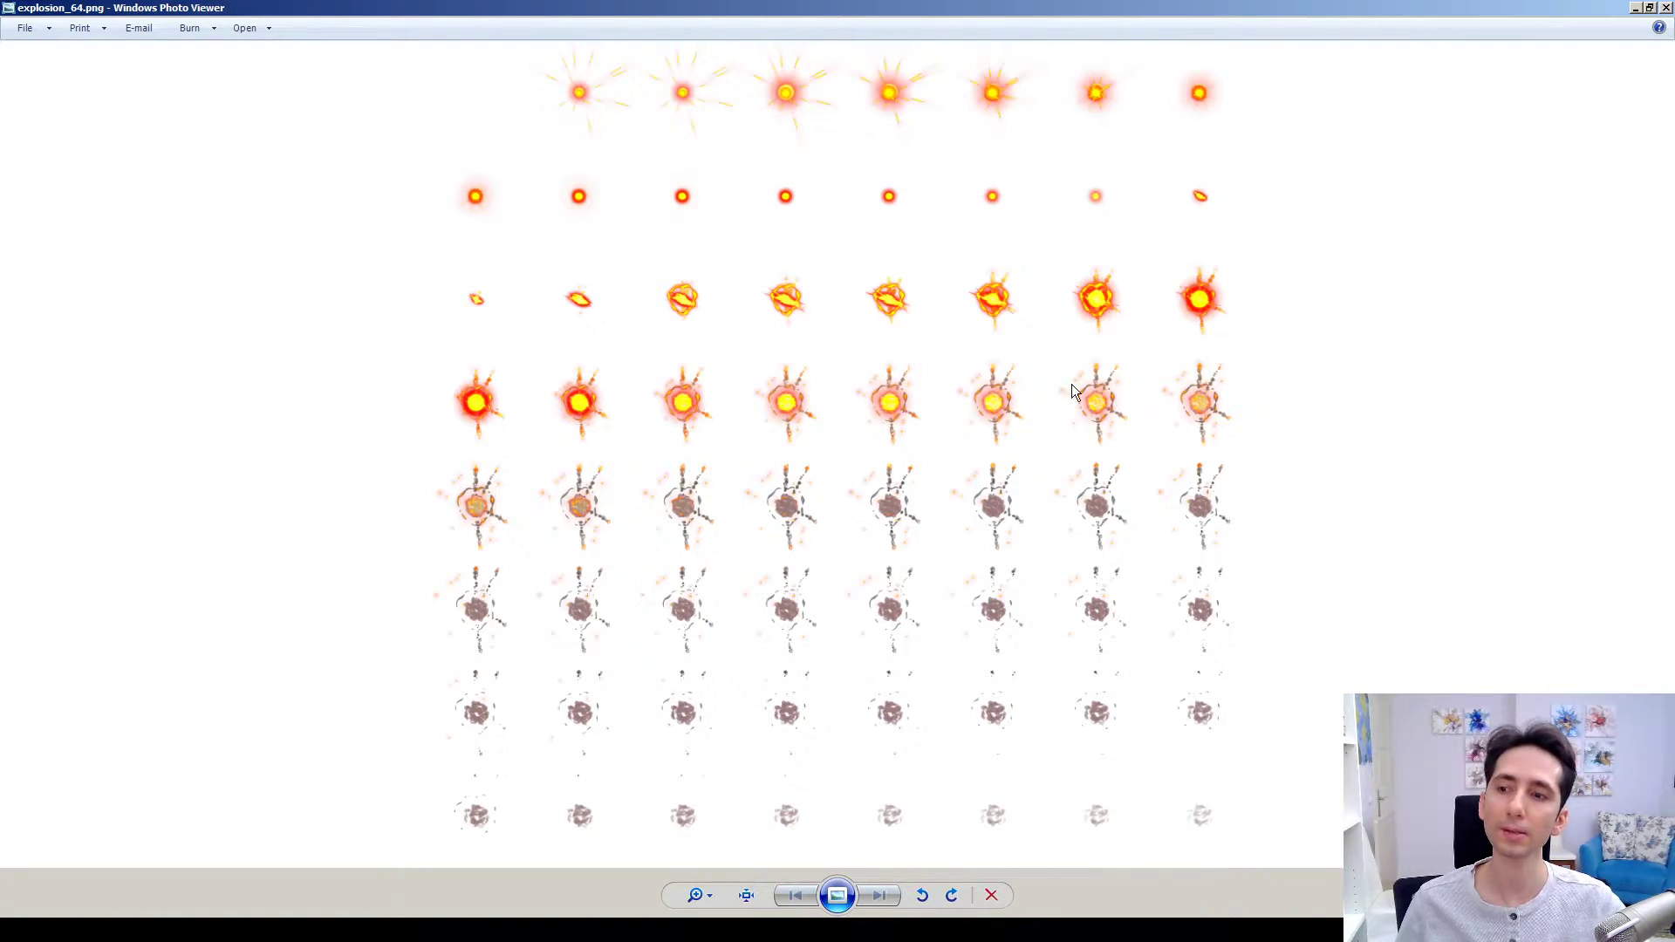
click(1665, 9)
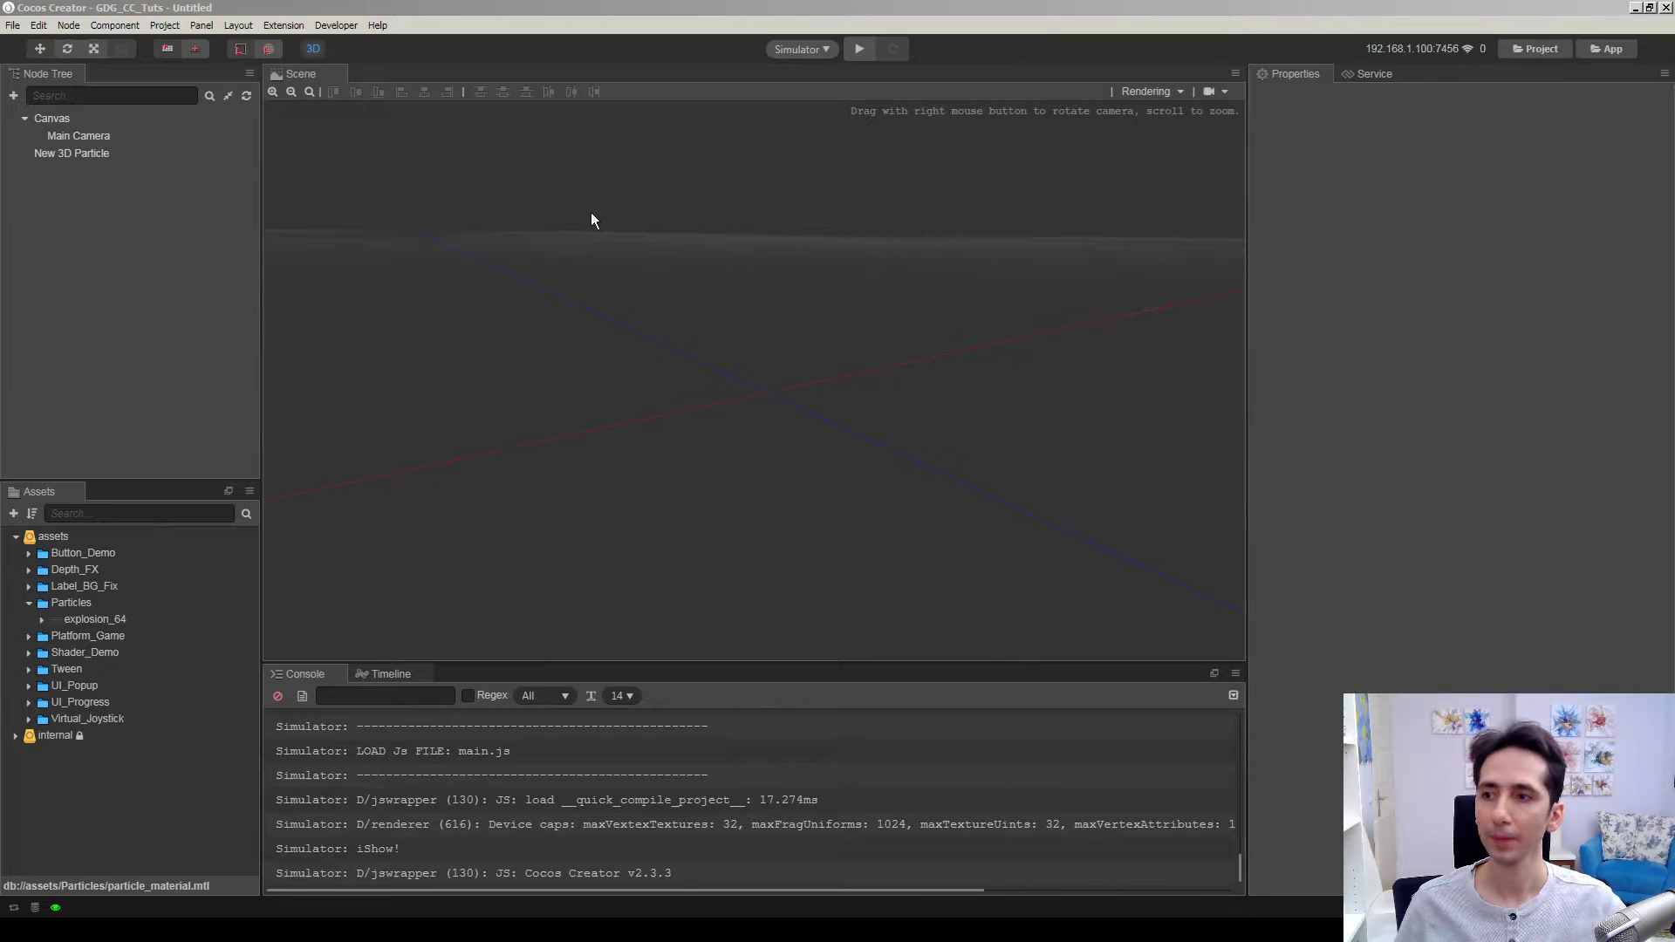
click(65, 272)
right_drag(406, 401, 414, 415)
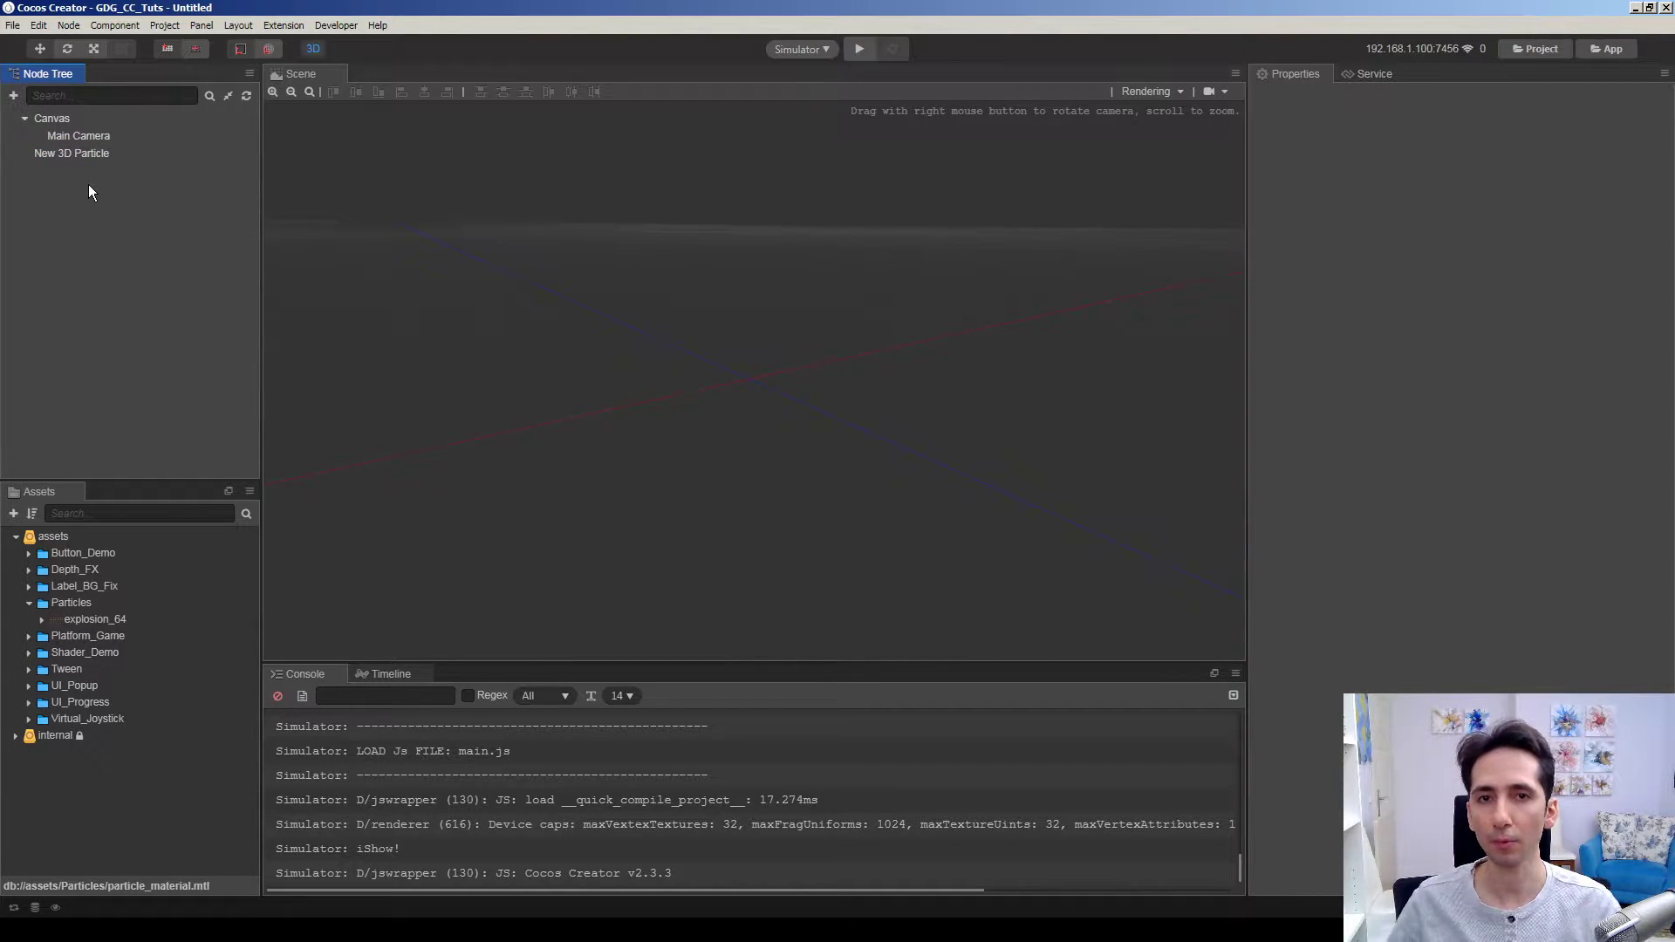
right_drag(762, 450, 744, 440)
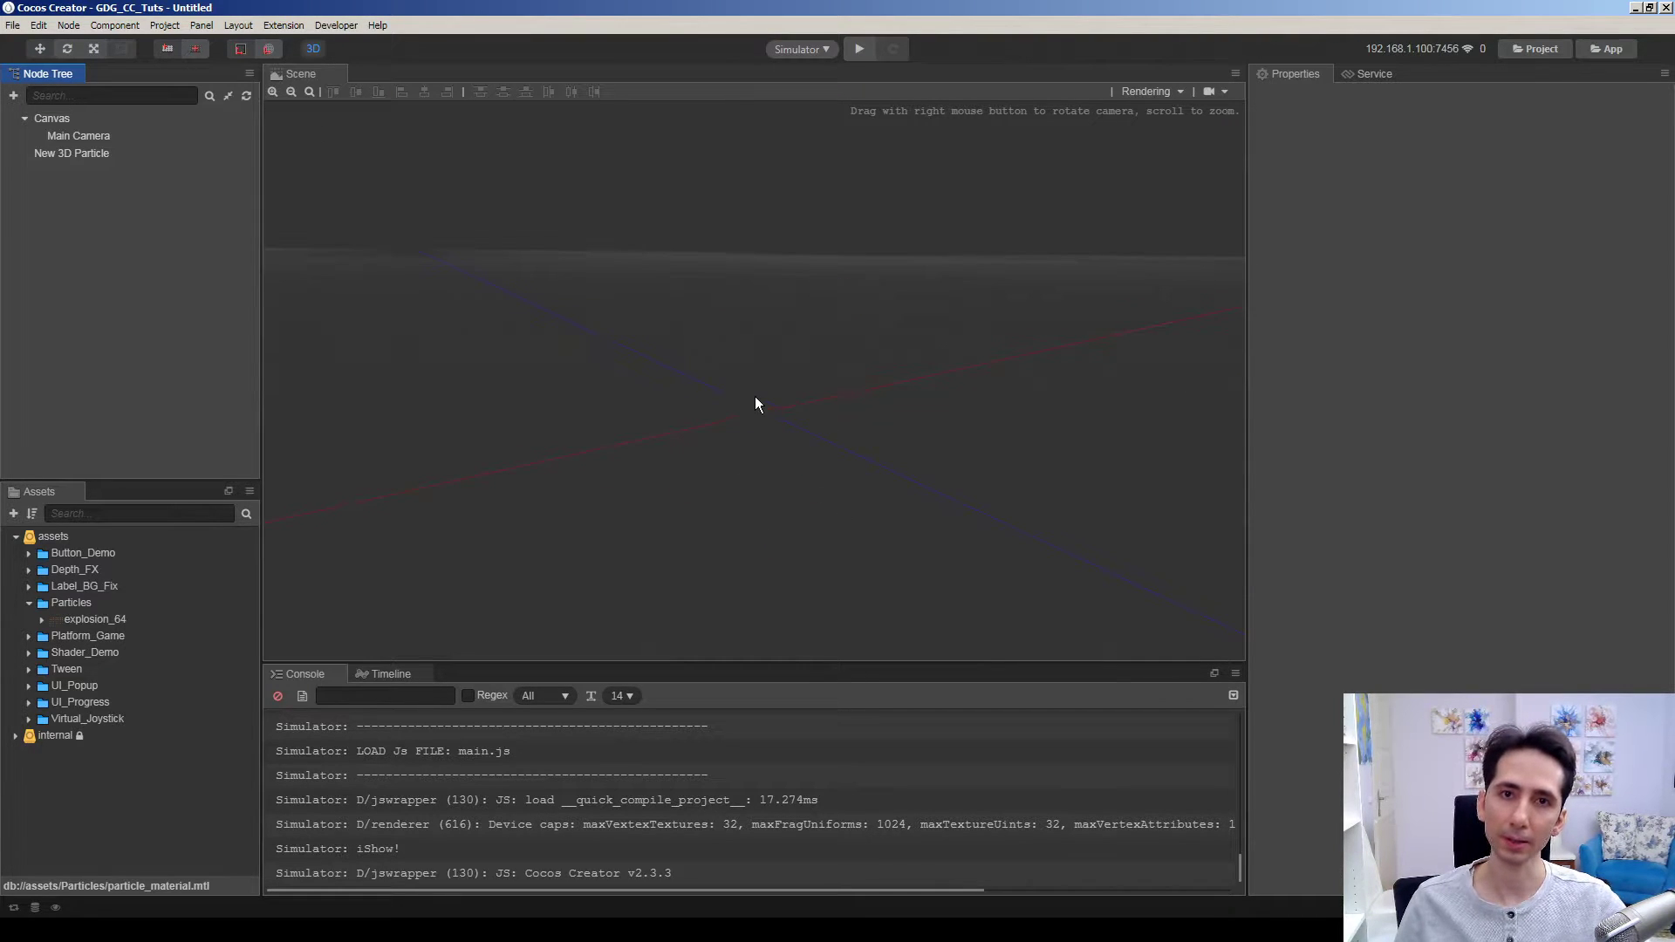
right_drag(737, 370, 734, 363)
right_drag(773, 489, 771, 497)
right_drag(672, 412, 672, 418)
Delete the New 3D Particle node from the untitled scene
click(75, 154)
click(122, 317)
click(77, 153)
key(Delete)
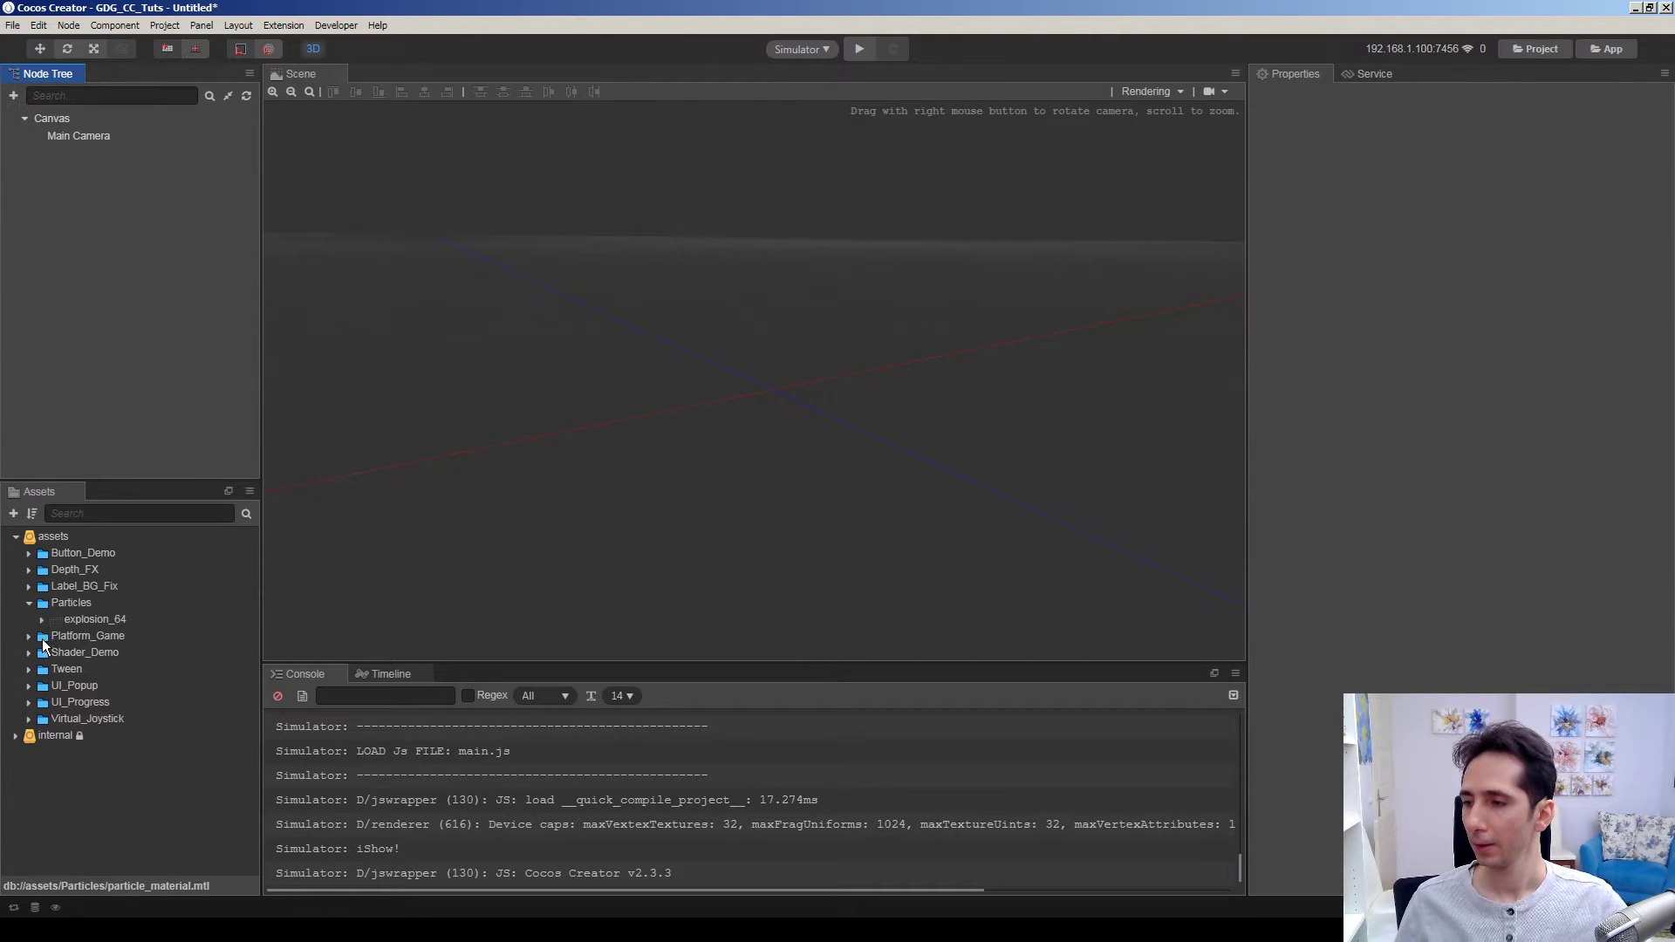
Create a new scene named Particle in the Particles folder
right_click(87, 605)
mouse_move(106, 617)
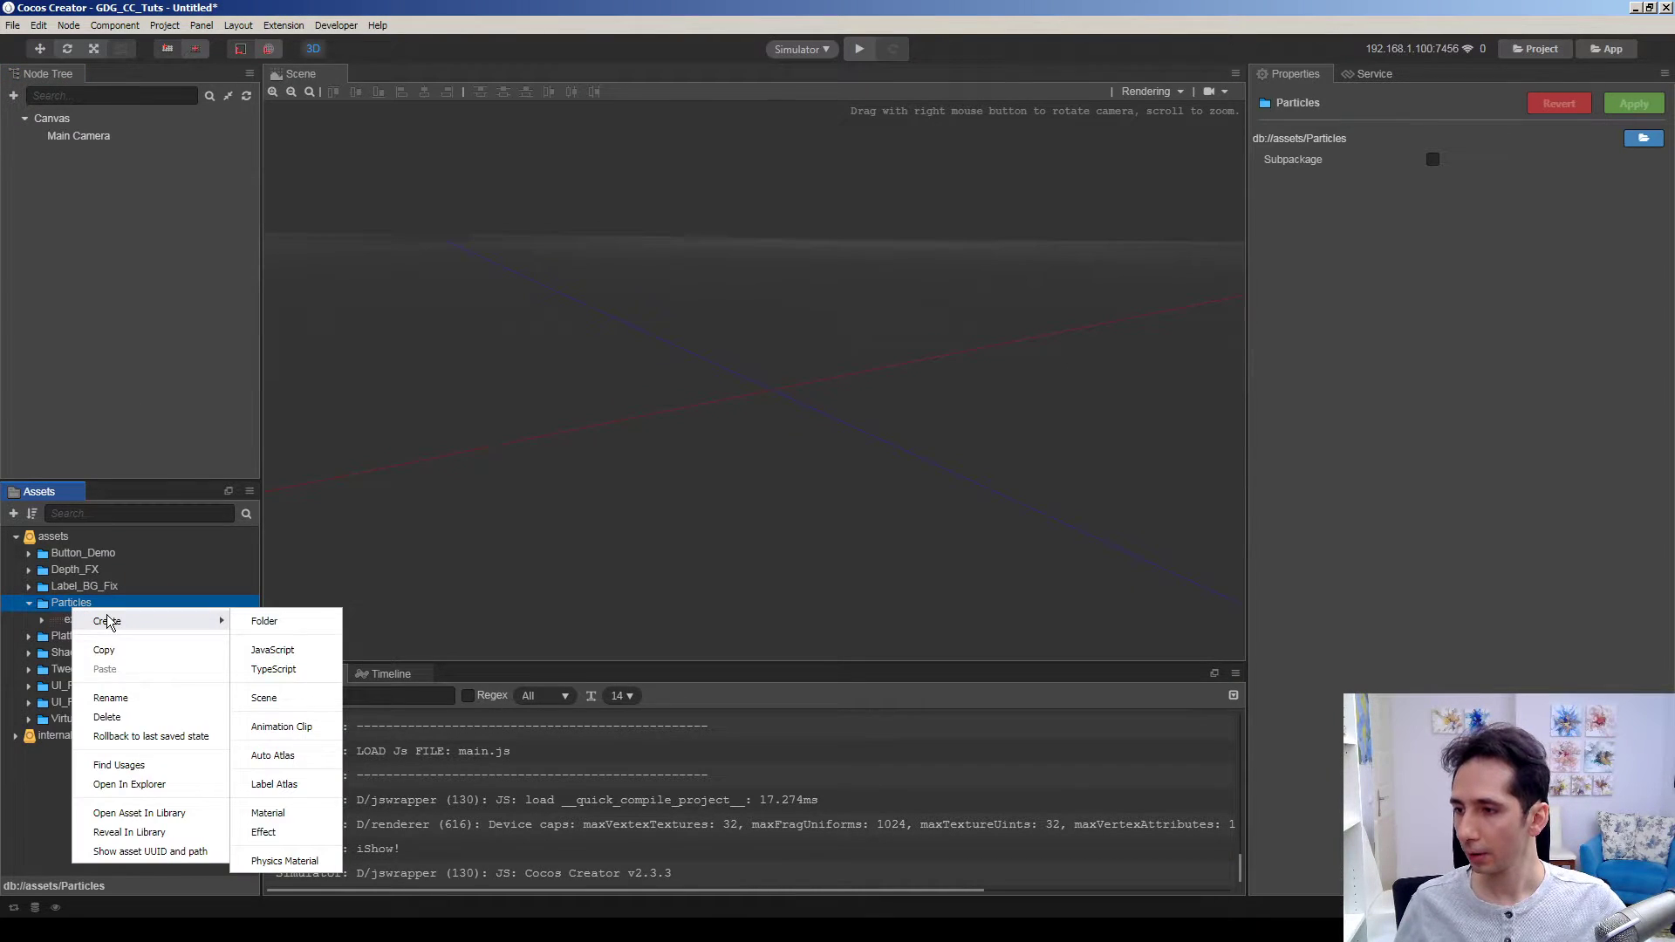
click(281, 705)
text(Parc)
key(BackSpace)
text(ticle)
key(Return)
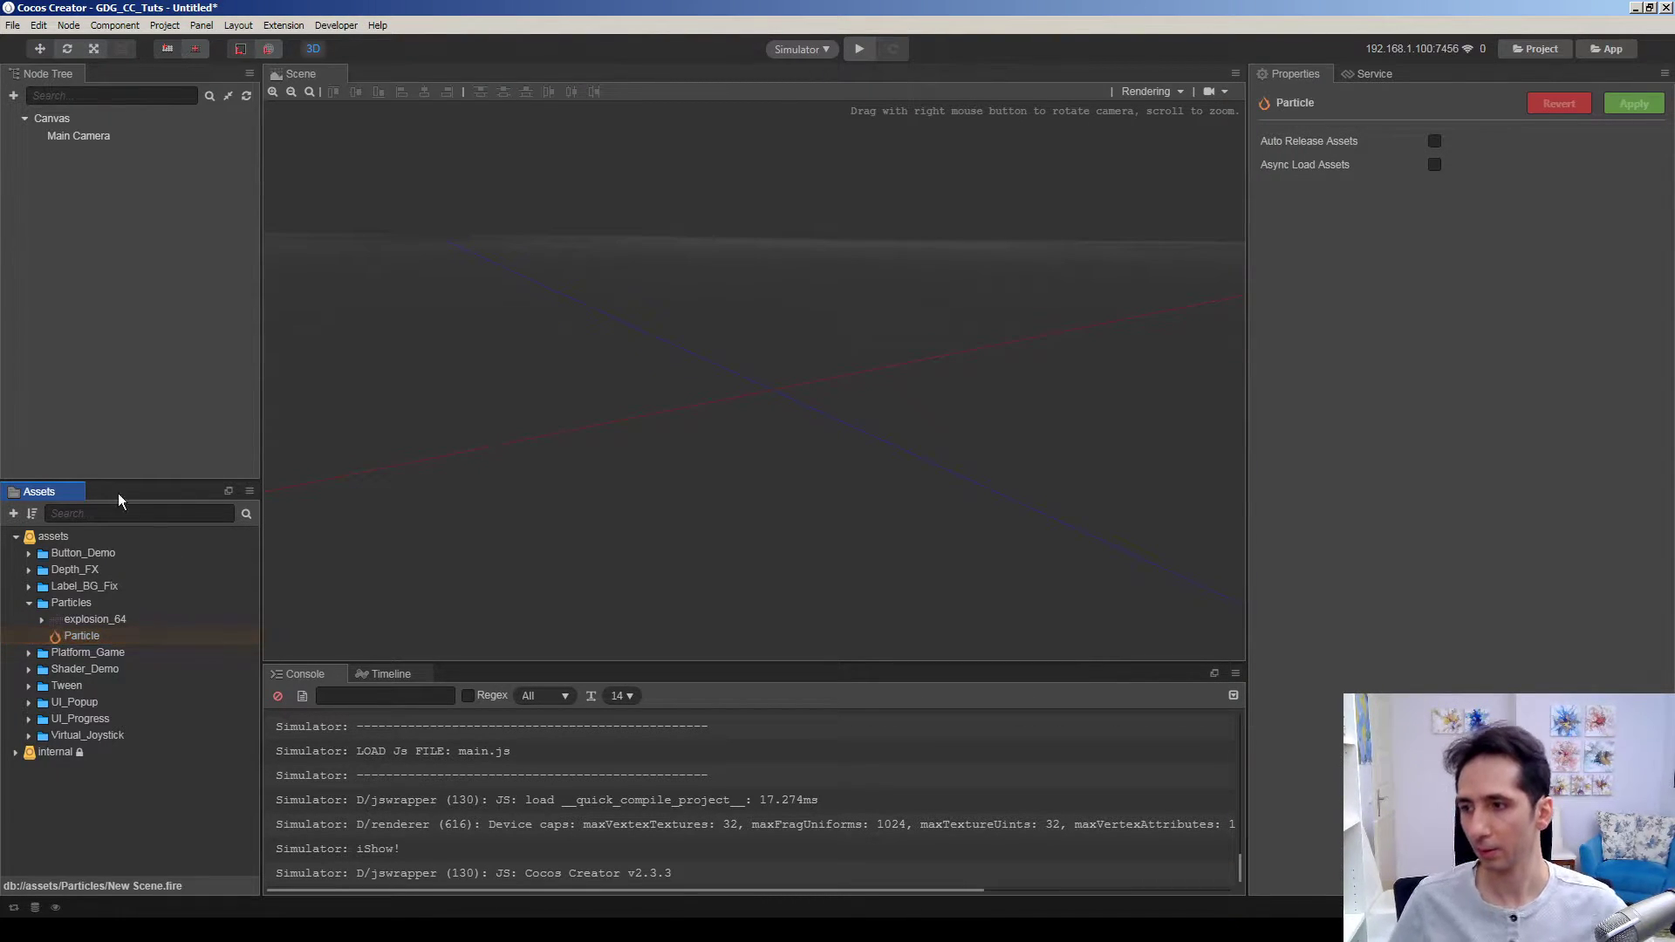
Open the Particle scene, discarding the unsaved changes to the untitled scene
double_click(84, 640)
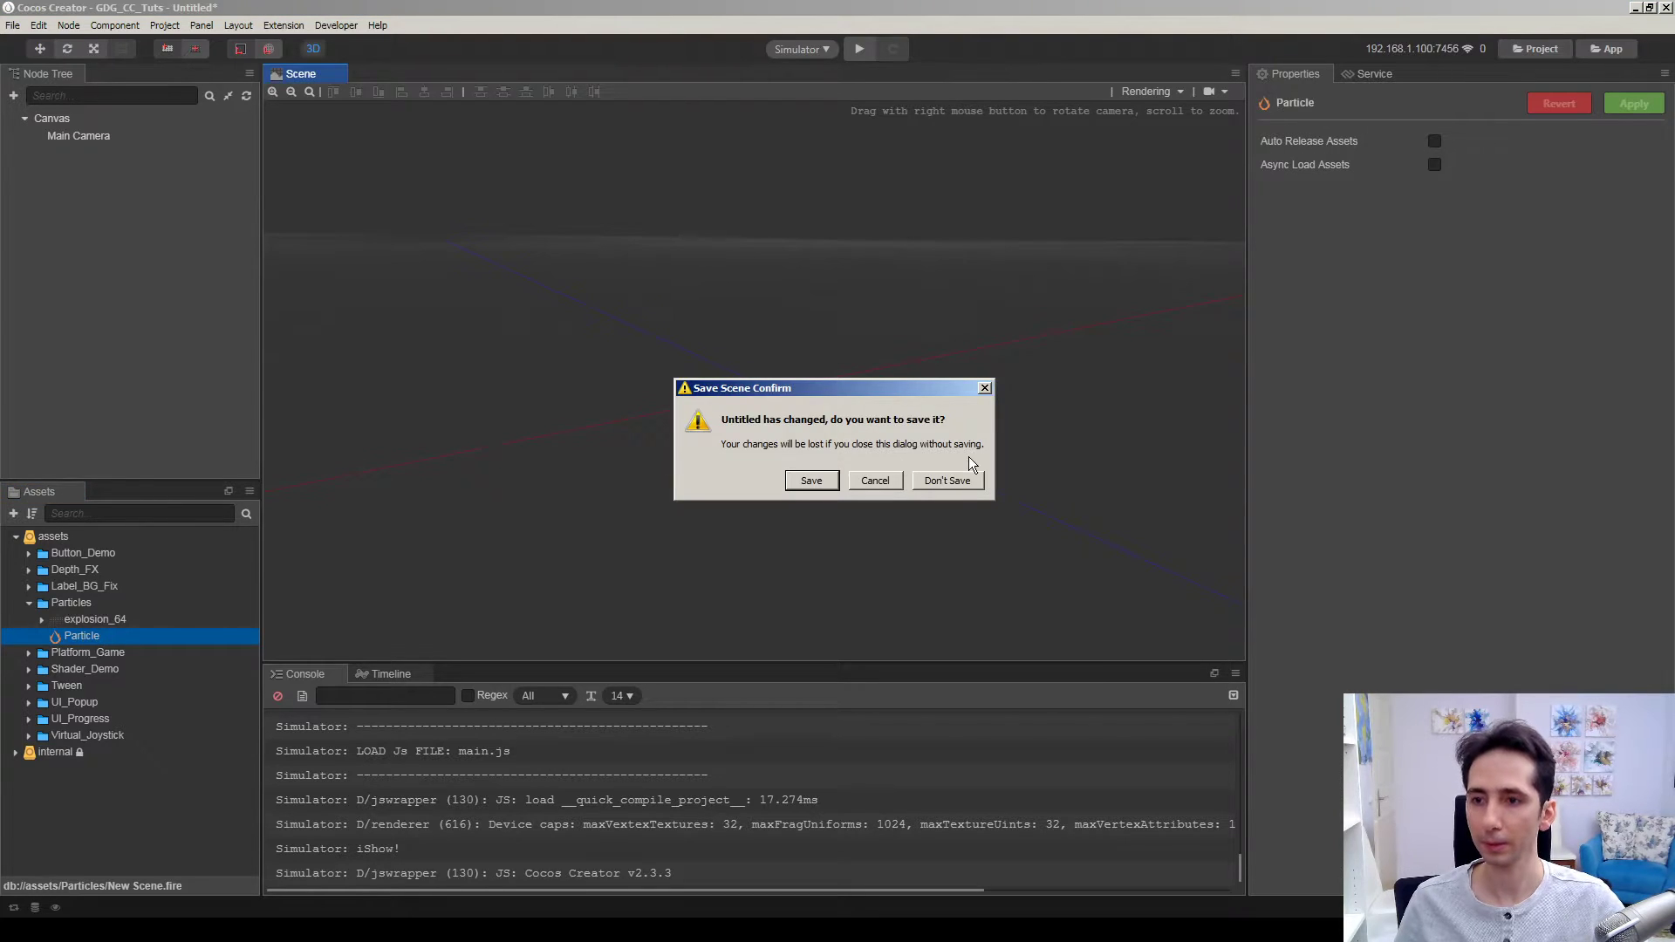
click(942, 479)
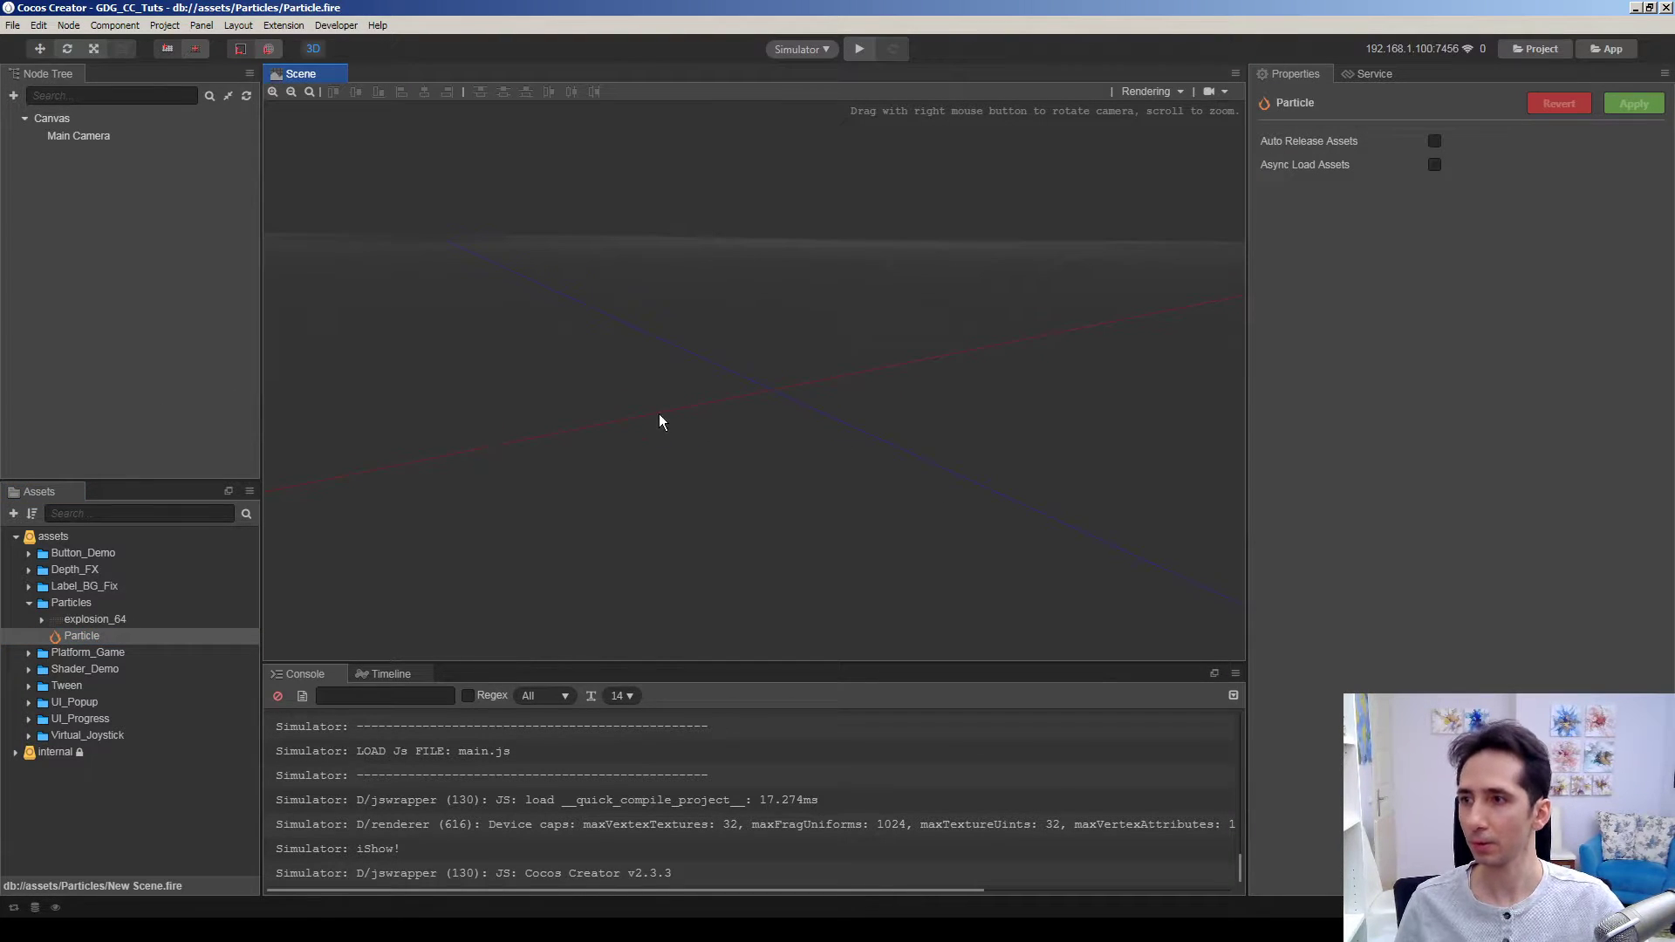
right_drag(739, 435, 947, 365)
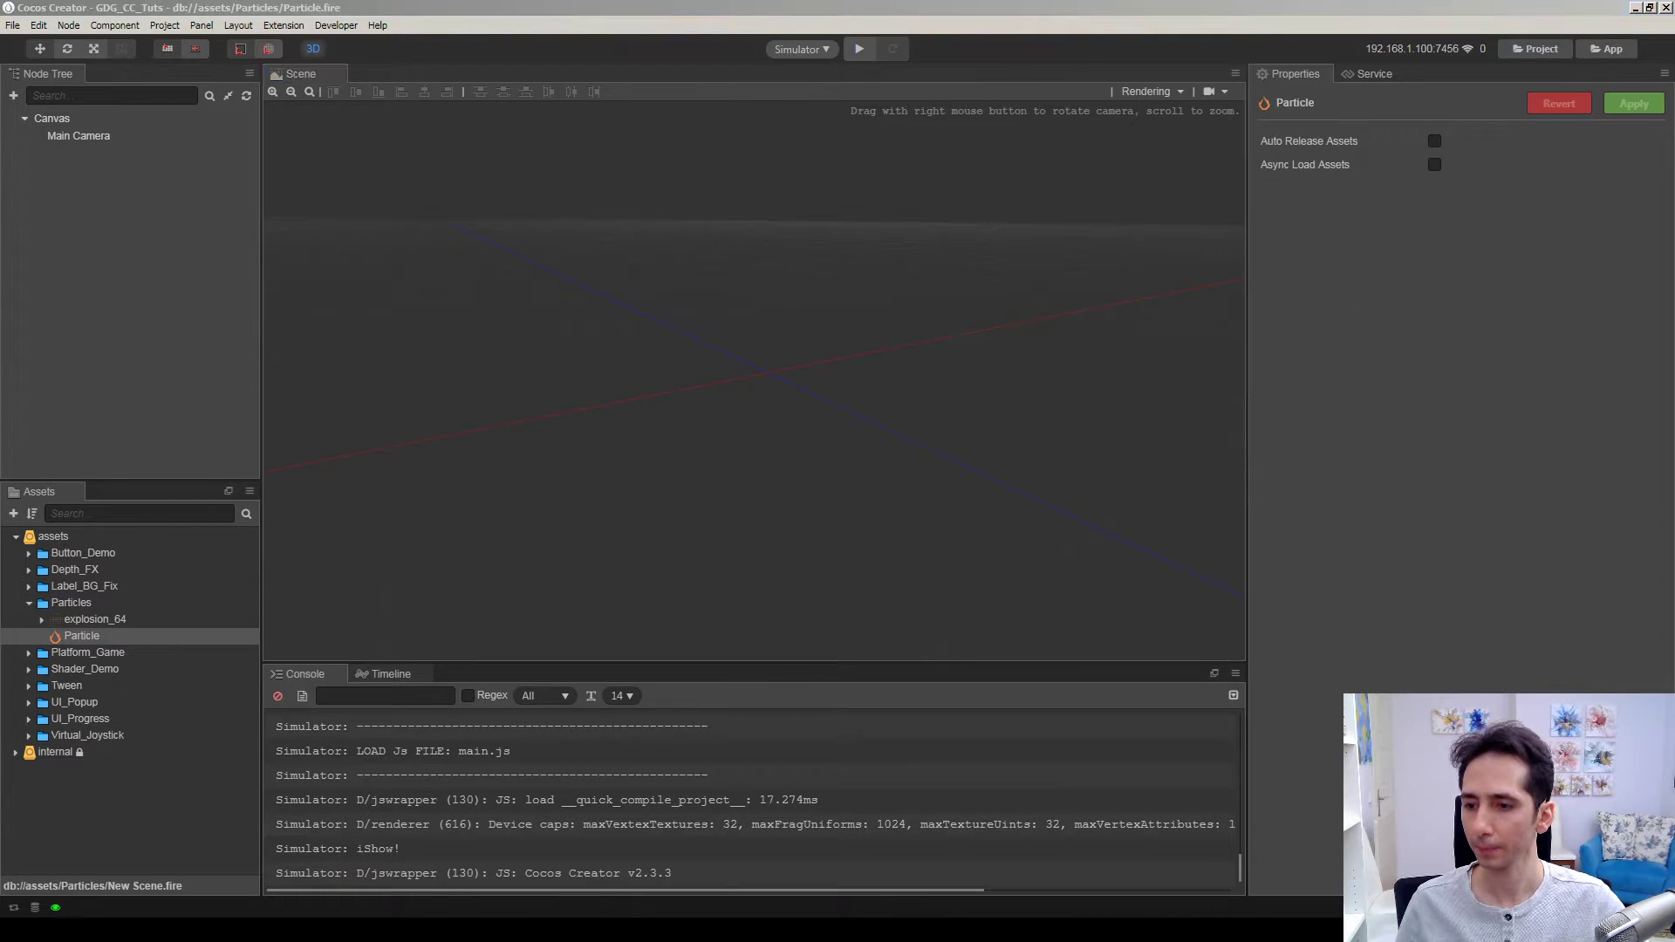
click(124, 481)
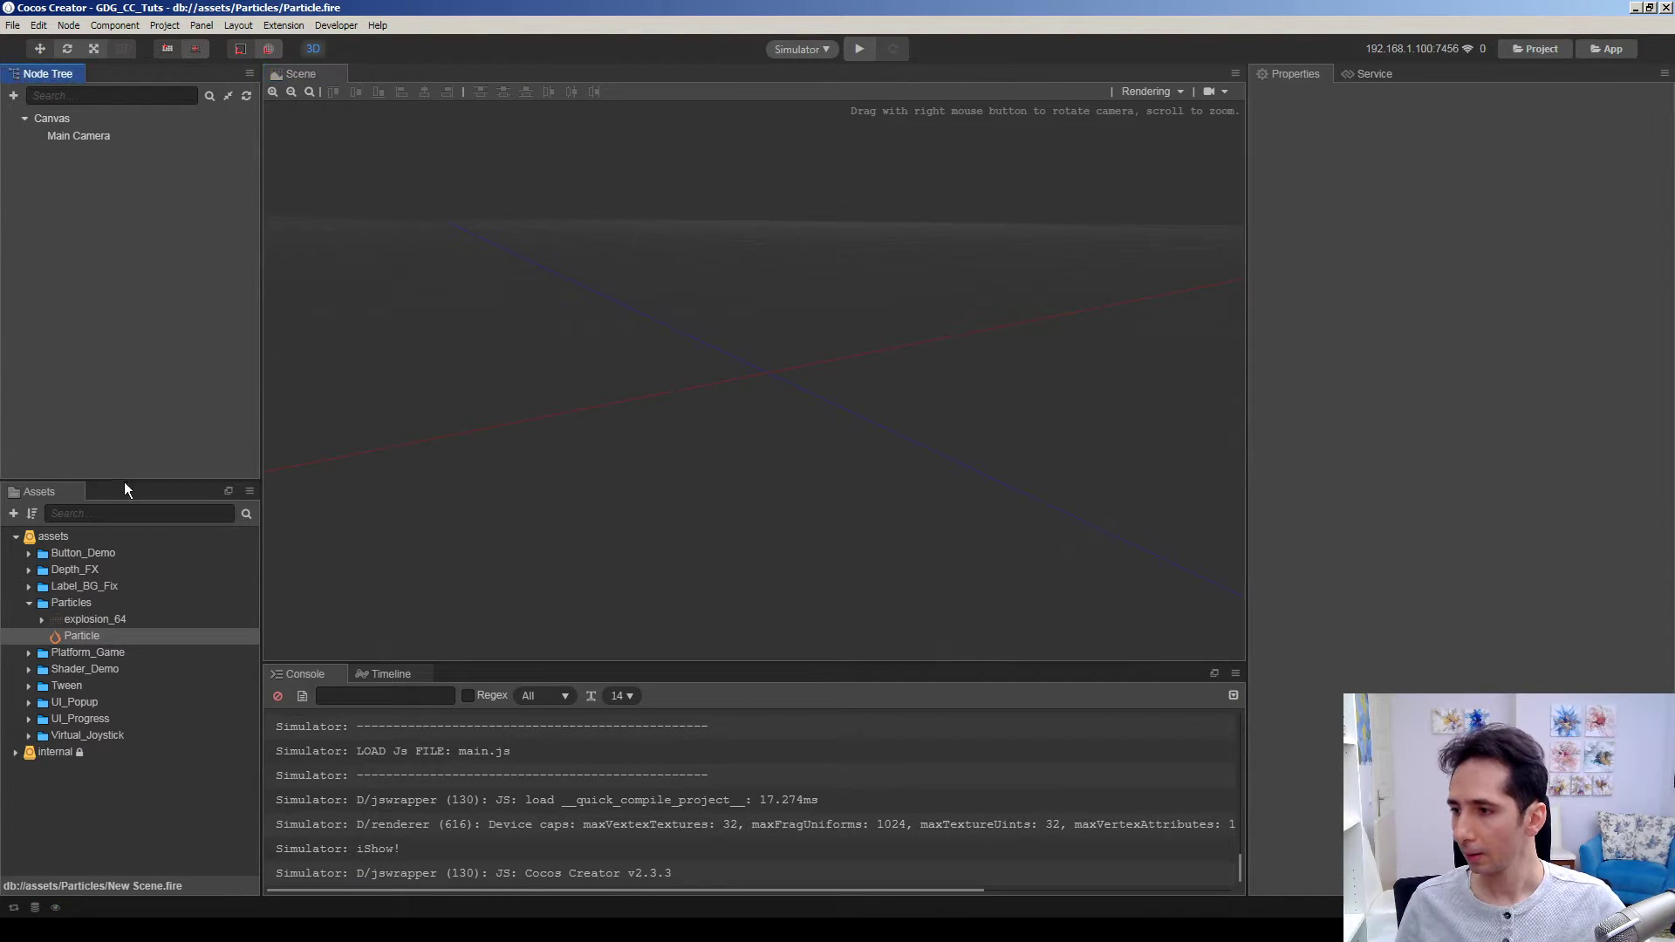
Create a new material named Particle_Material in the Particles folder
right_click(78, 604)
mouse_move(127, 614)
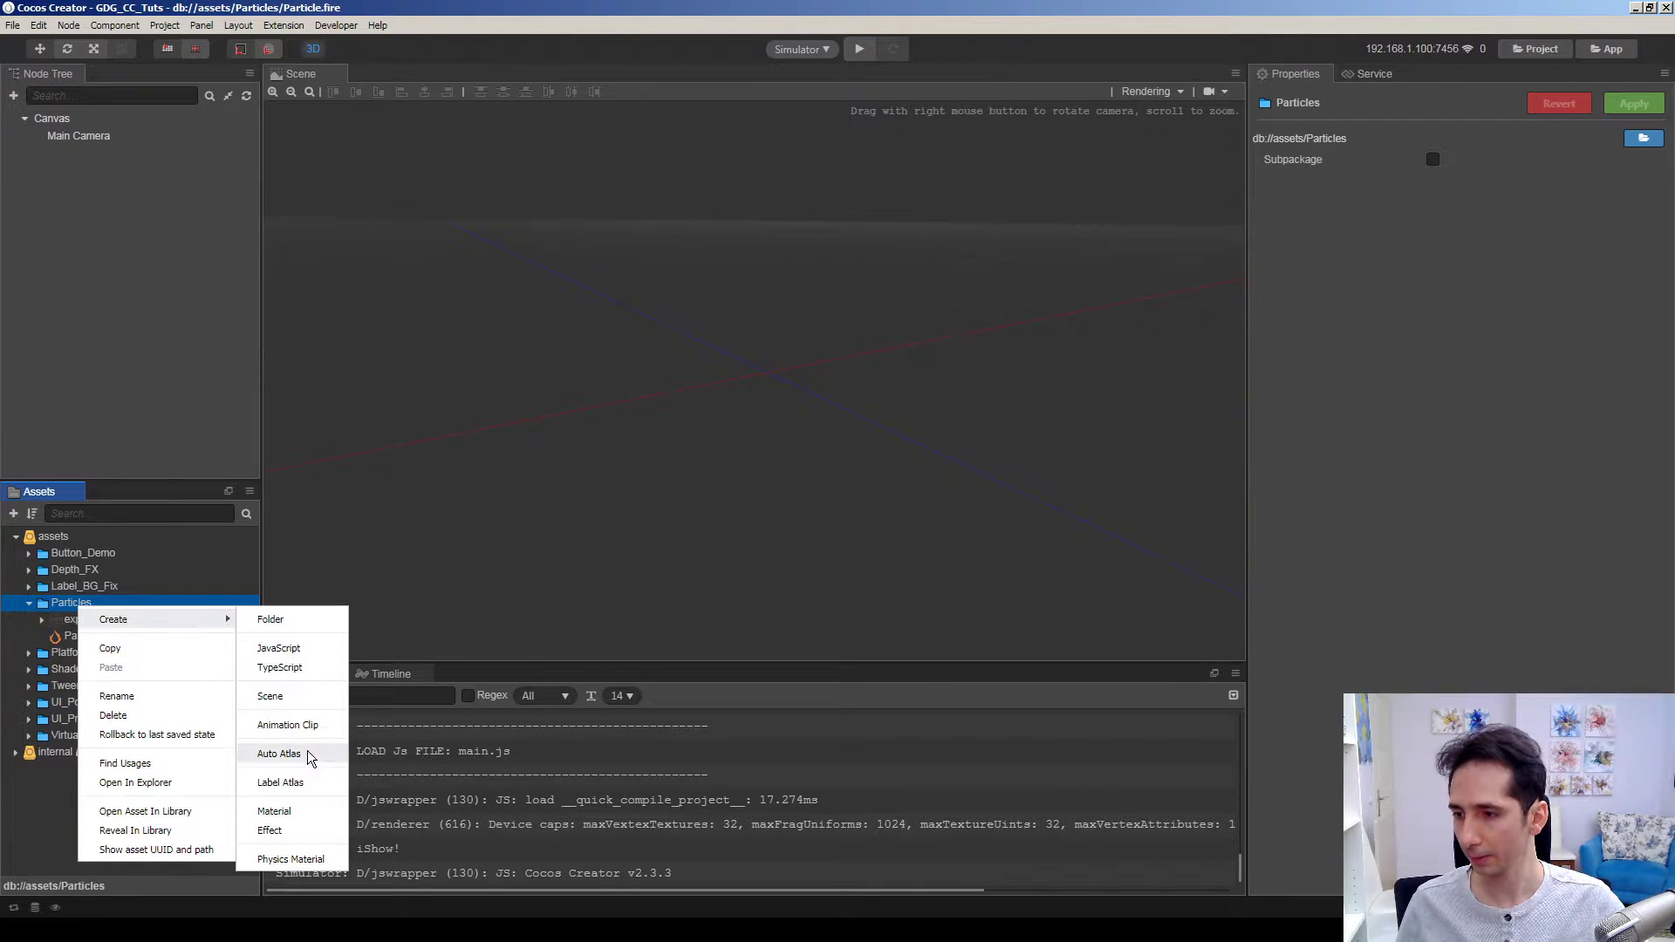
click(288, 812)
text(P)
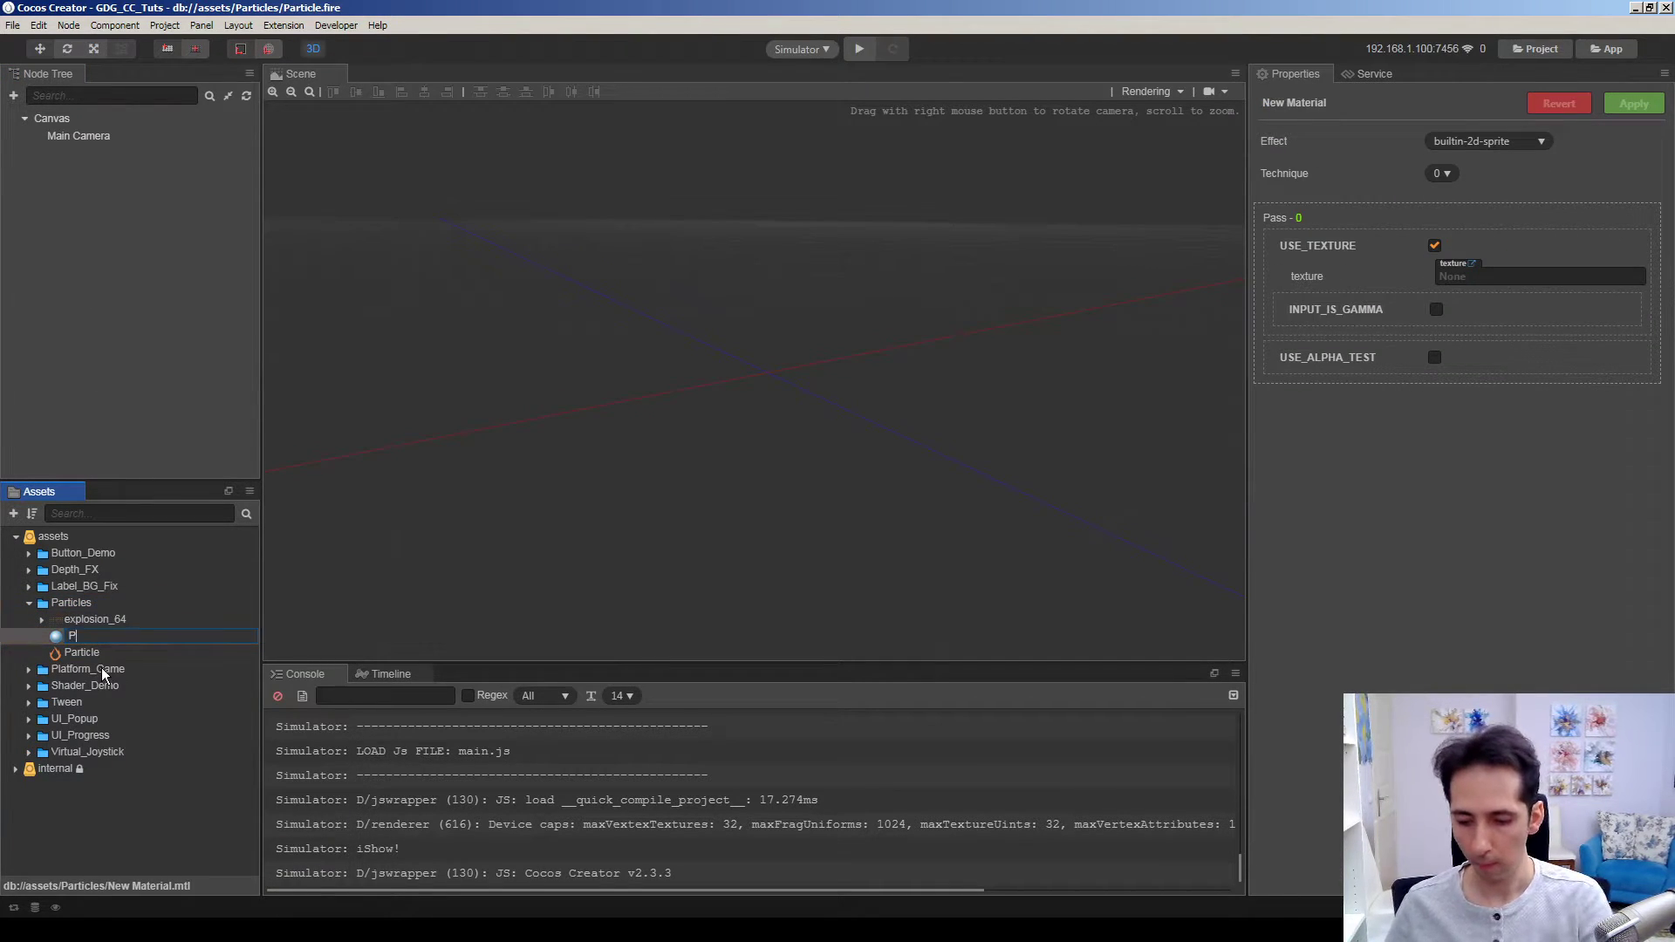
text(article_Material)
key(Return)
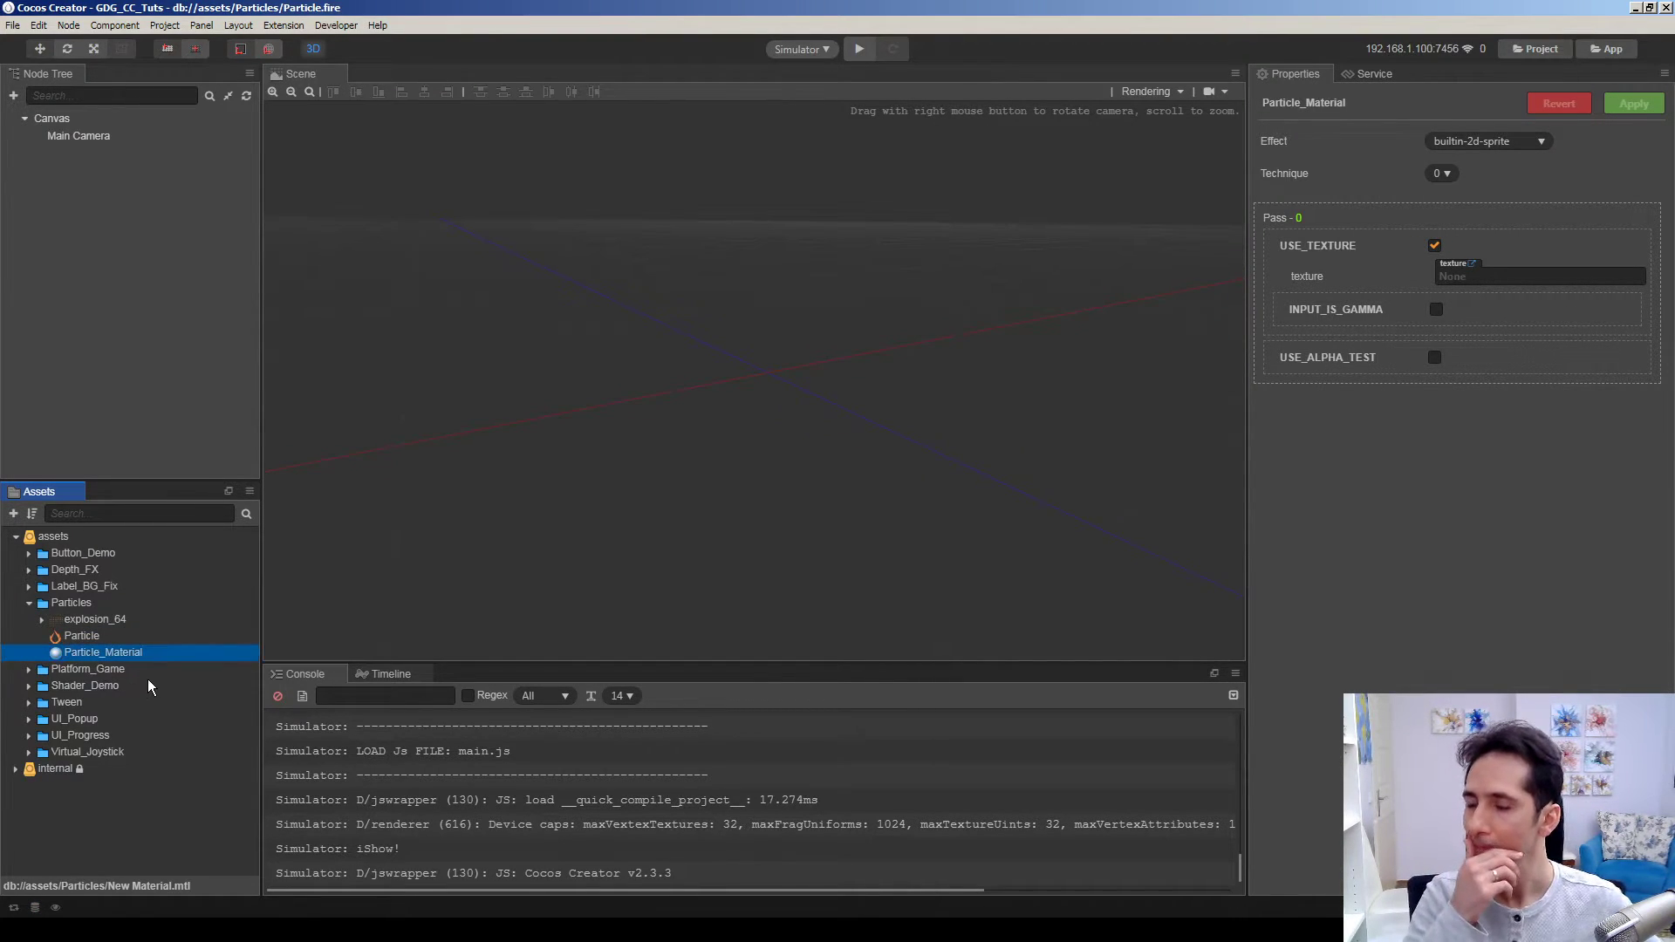
Set Particle_Material's effect to builtin-3d-particle, assign explosion_64 as its mainTexture, and apply the changes
click(100, 638)
click(102, 653)
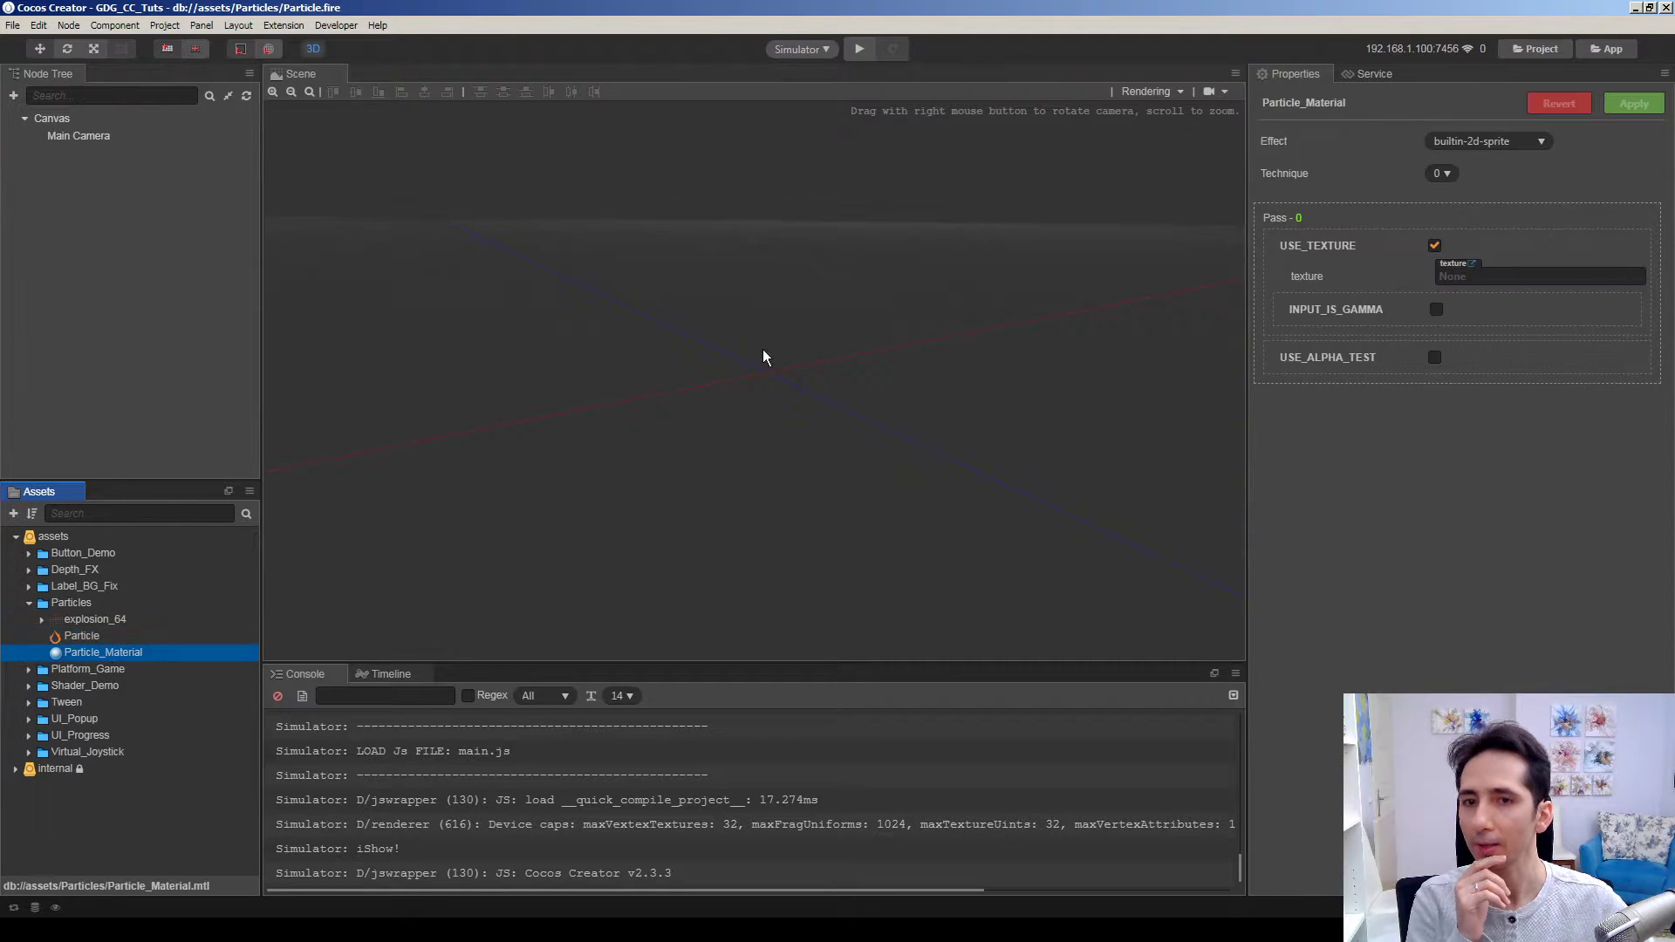
click(1466, 142)
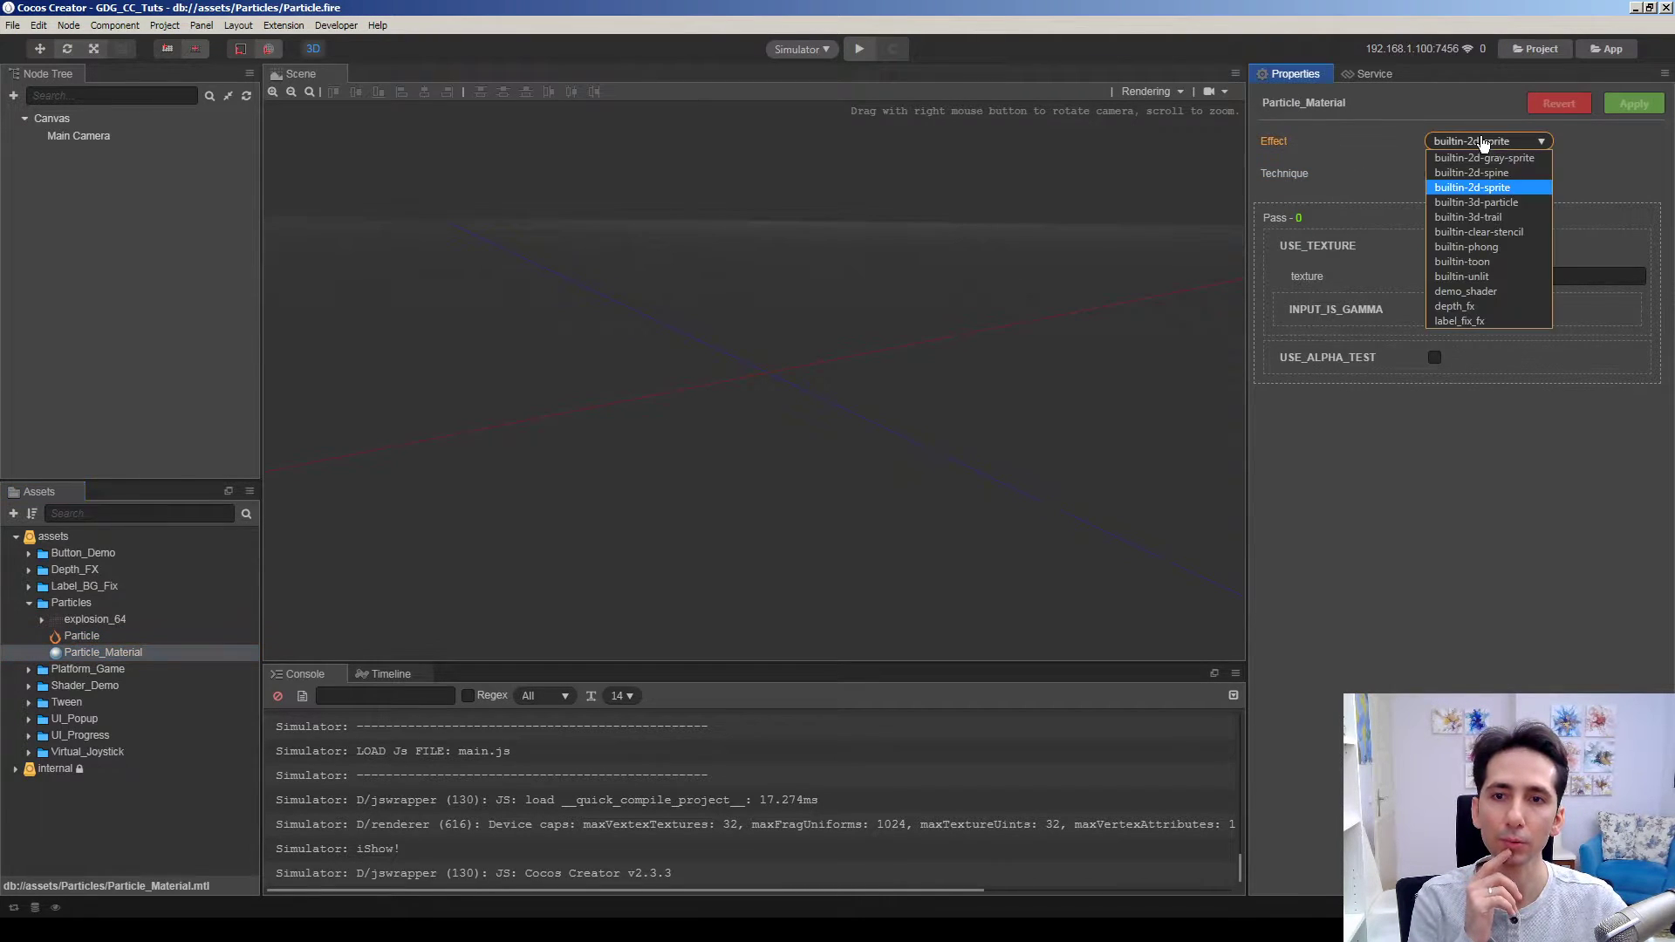
click(1508, 205)
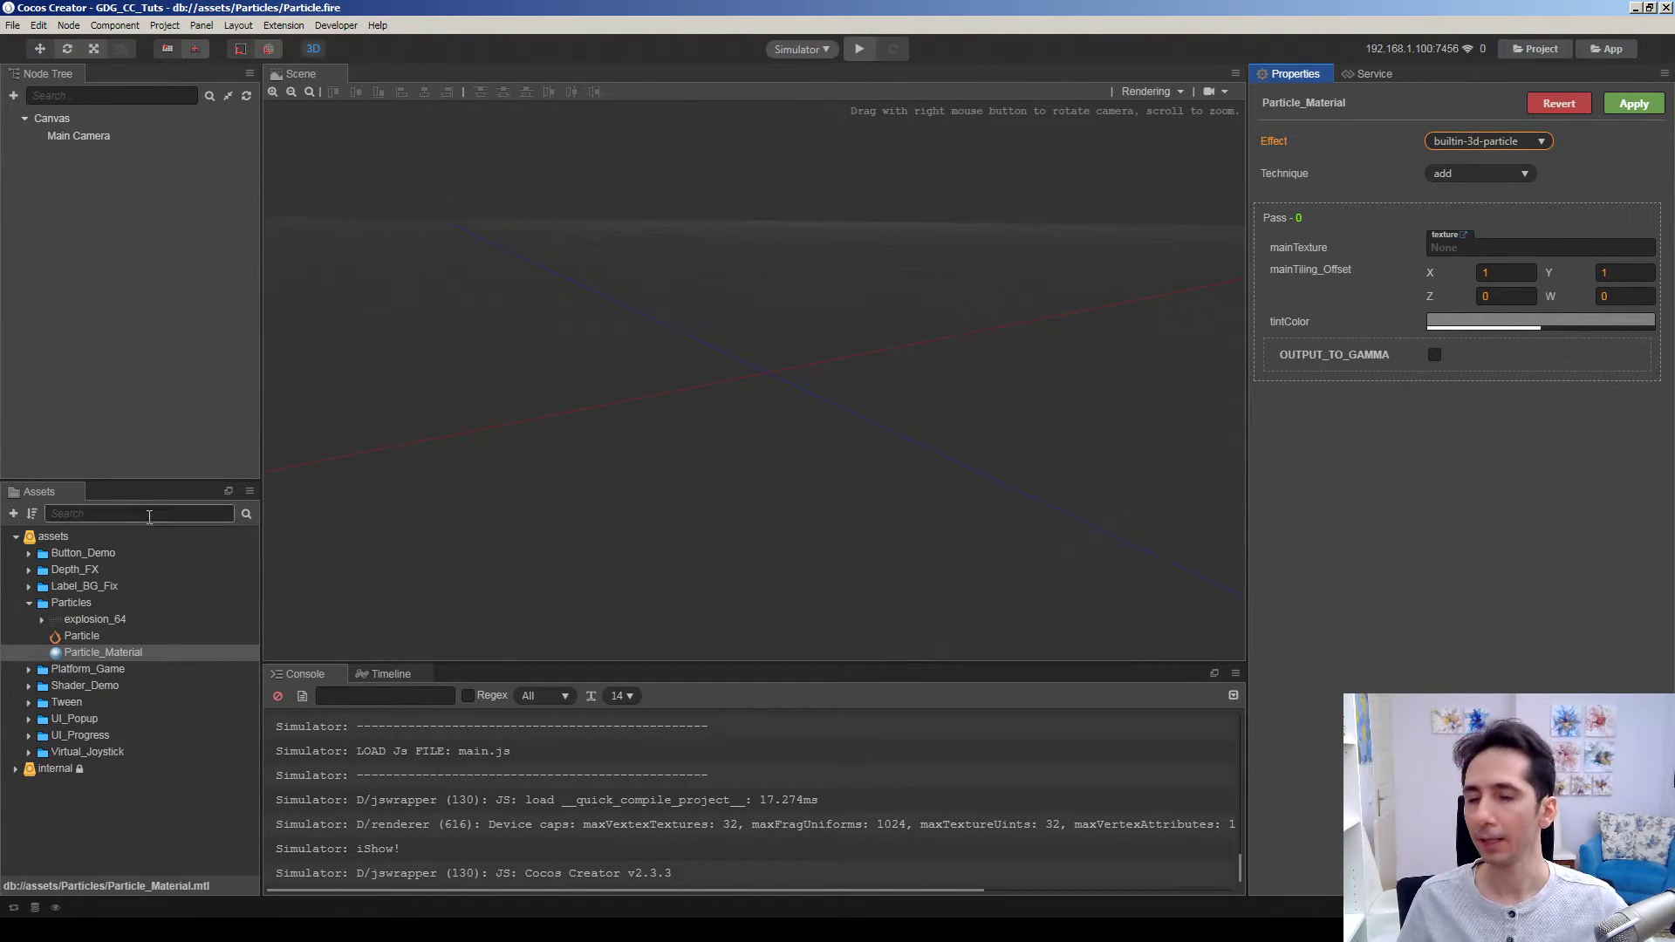
drag(102, 621, 1453, 250)
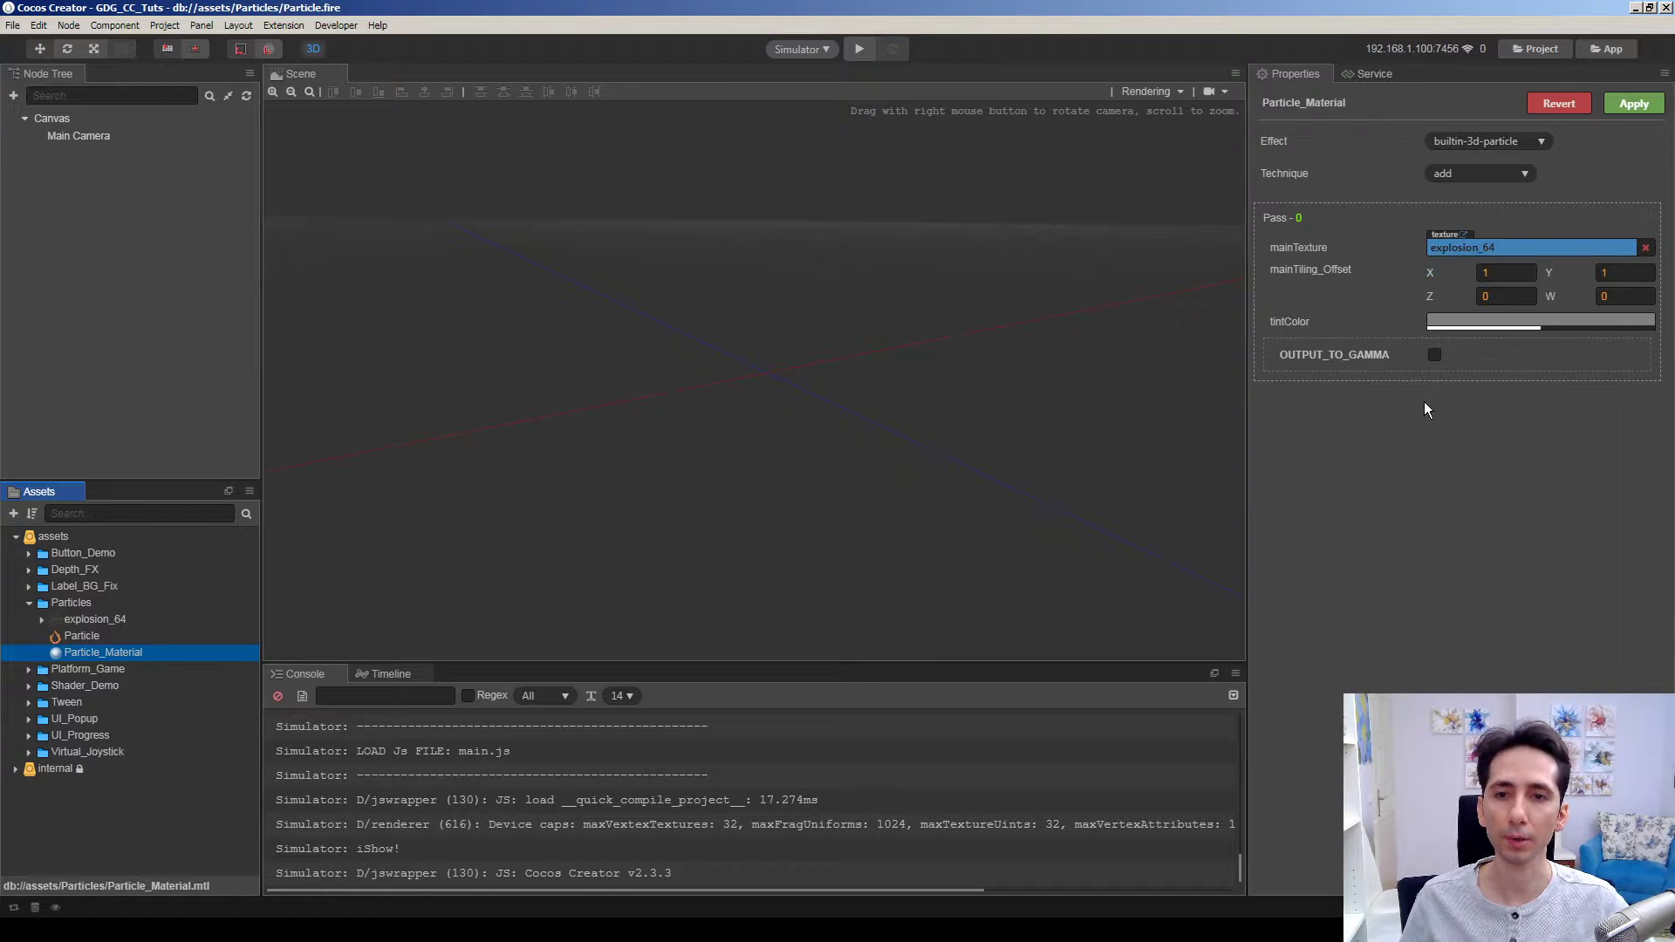
click(1634, 104)
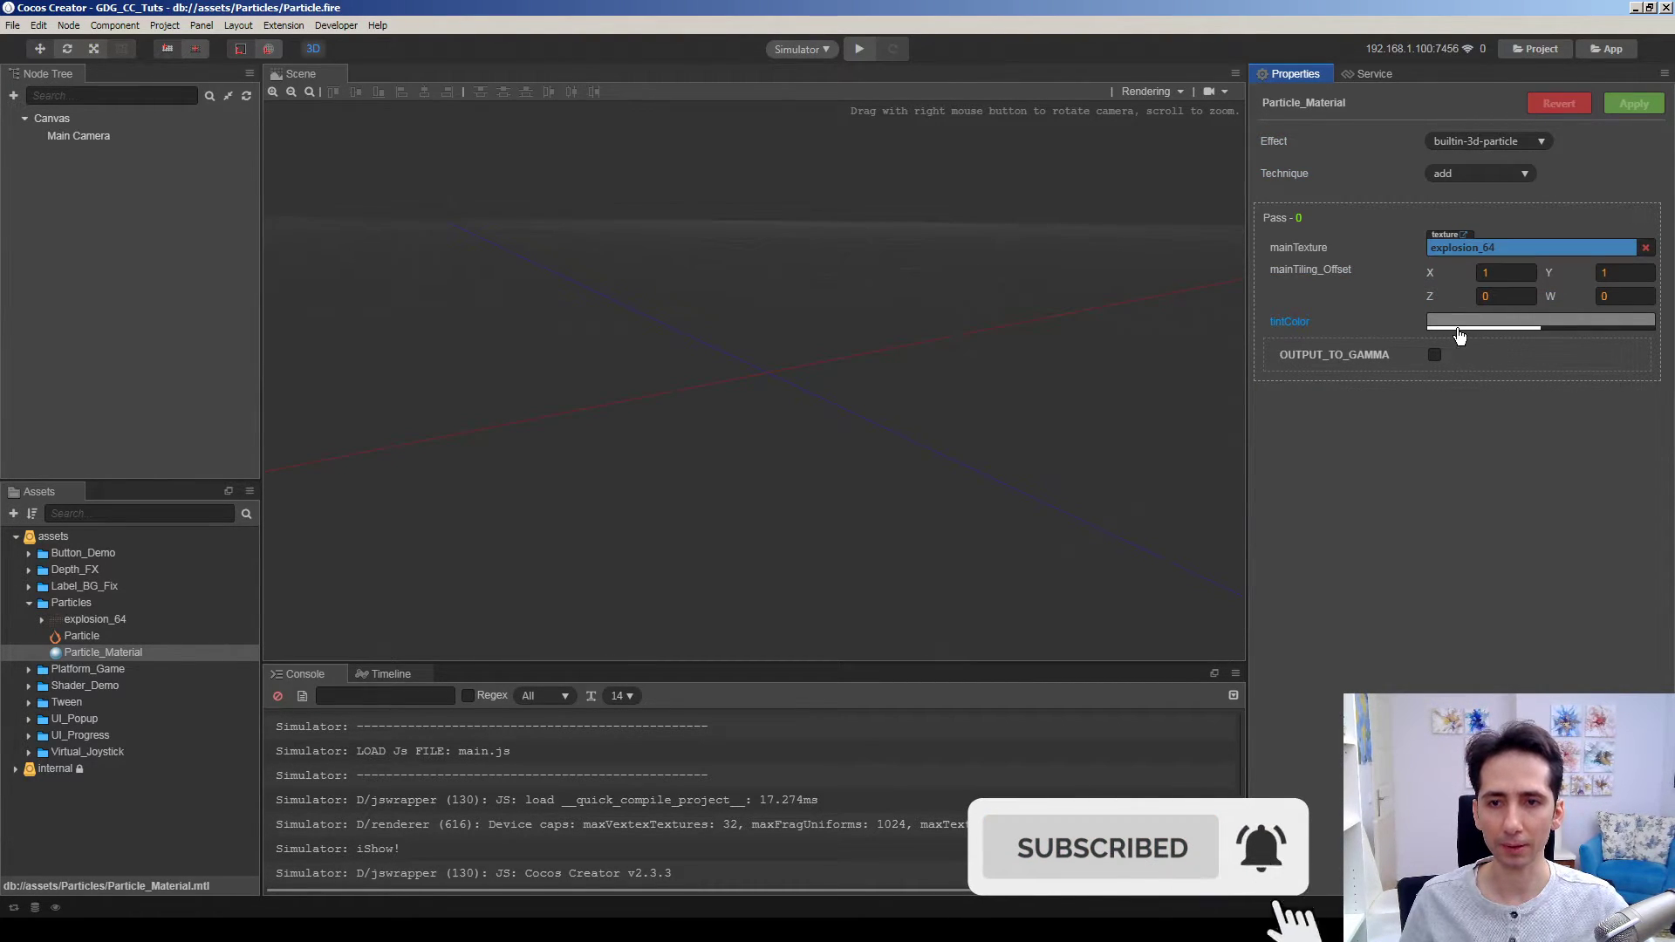
click(1459, 324)
click(1310, 477)
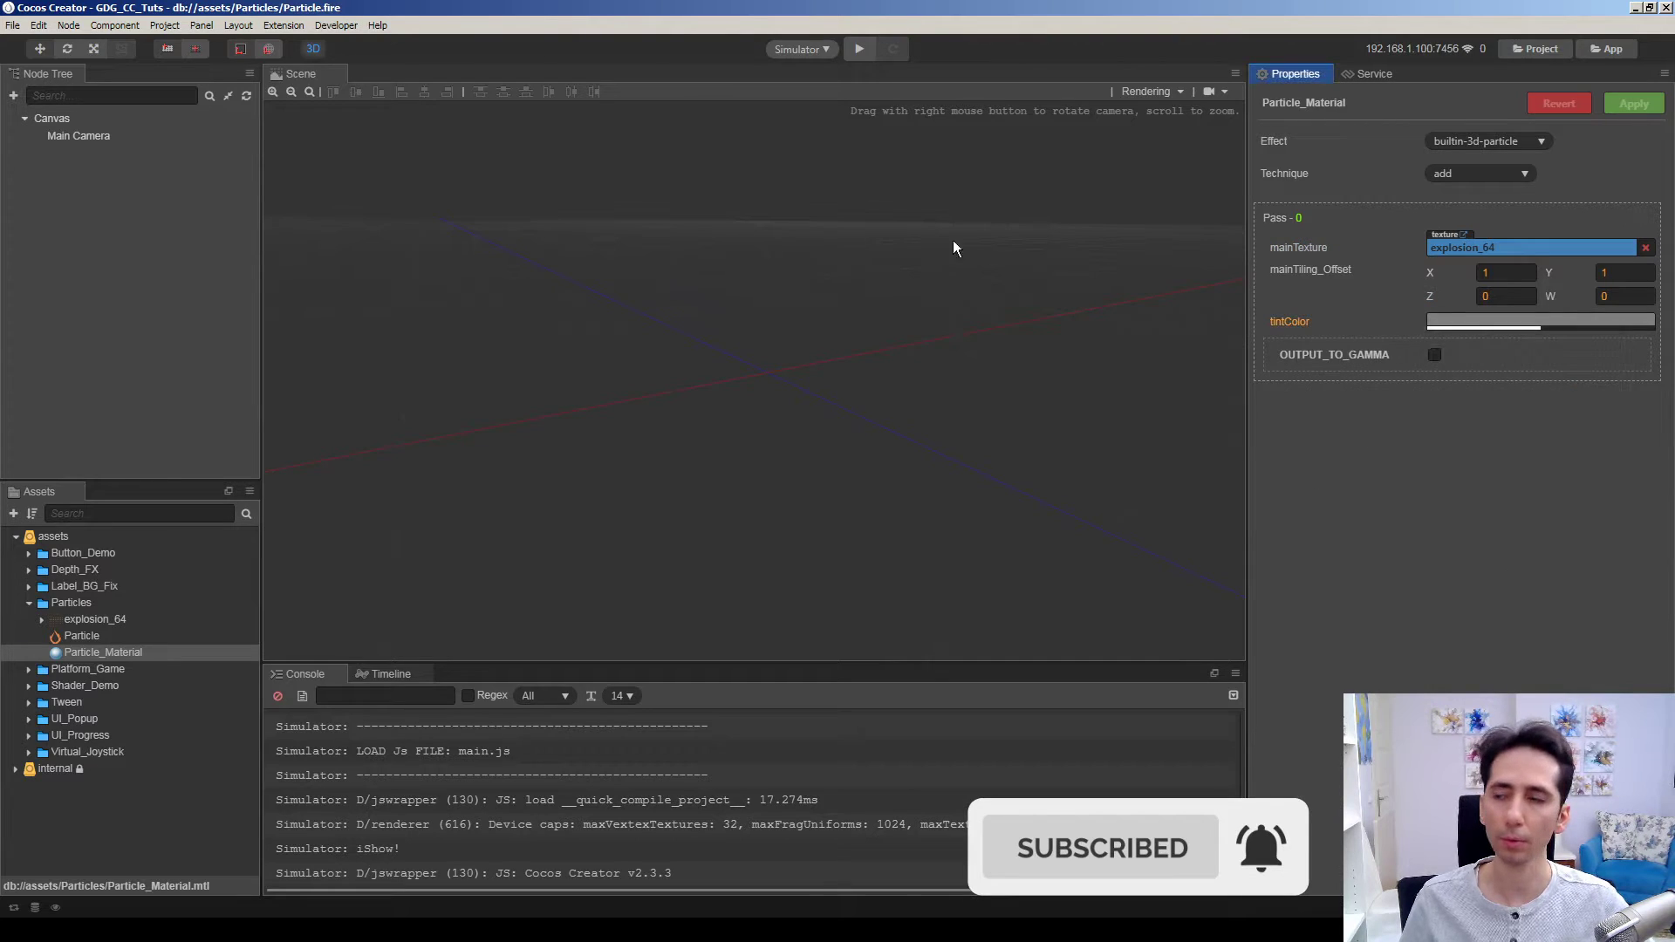
Create a 3D Particle node at the root of the scene's node tree and select it
click(67, 275)
right_click(66, 225)
mouse_move(109, 243)
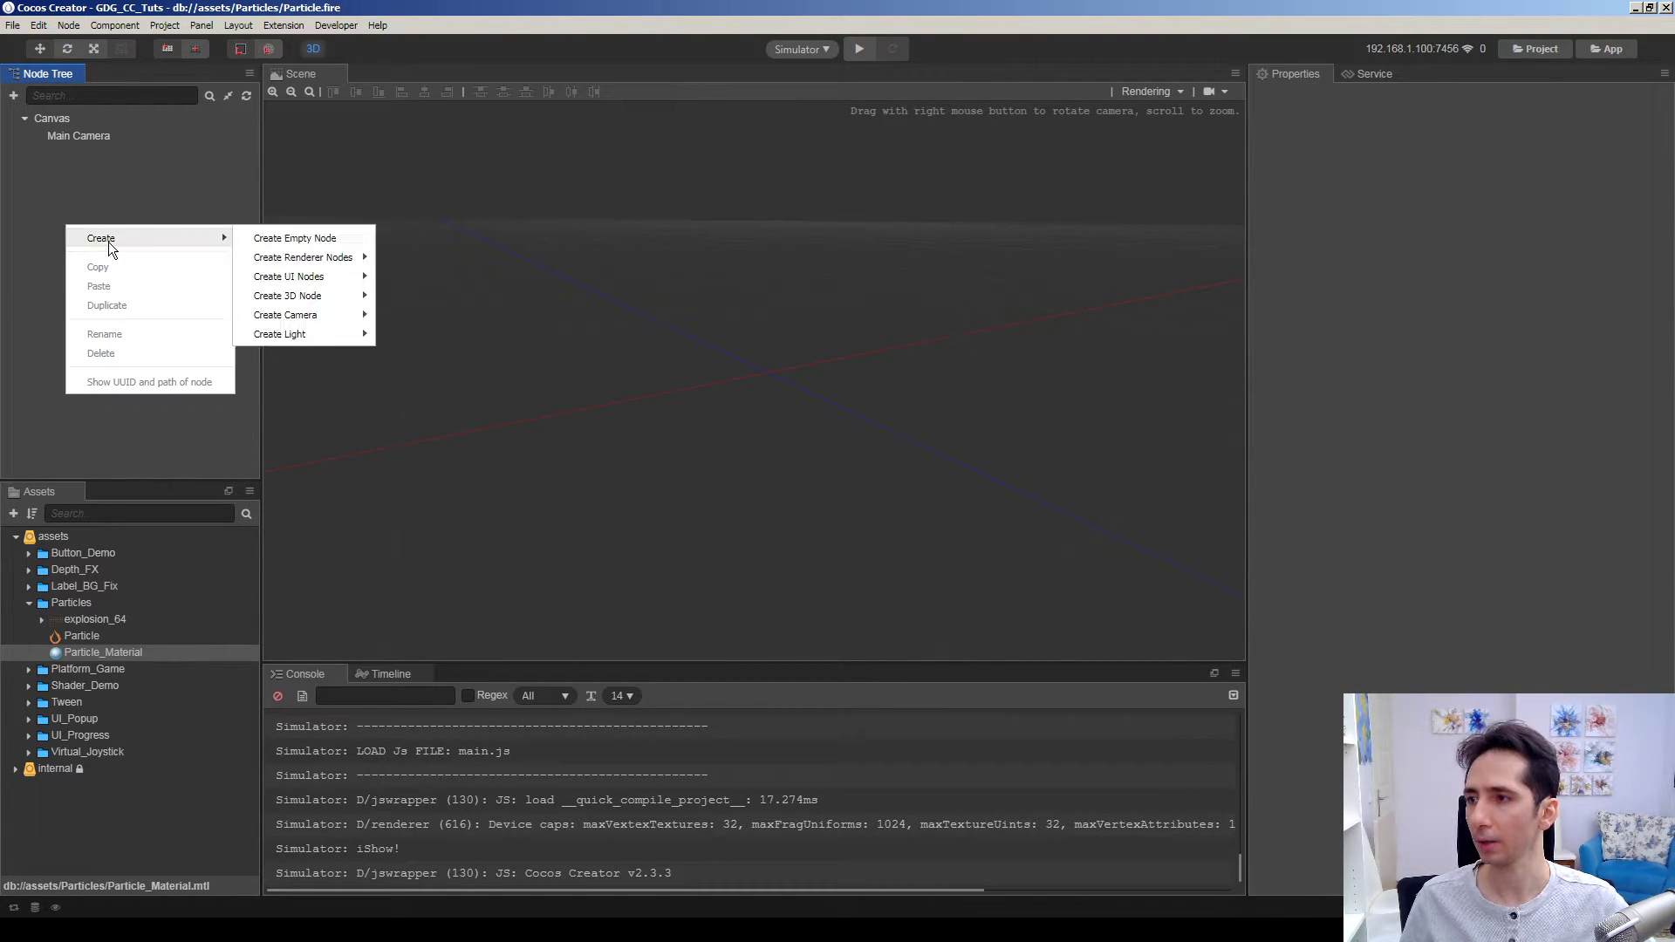
click(108, 203)
right_click(109, 225)
click(109, 242)
right_click(60, 231)
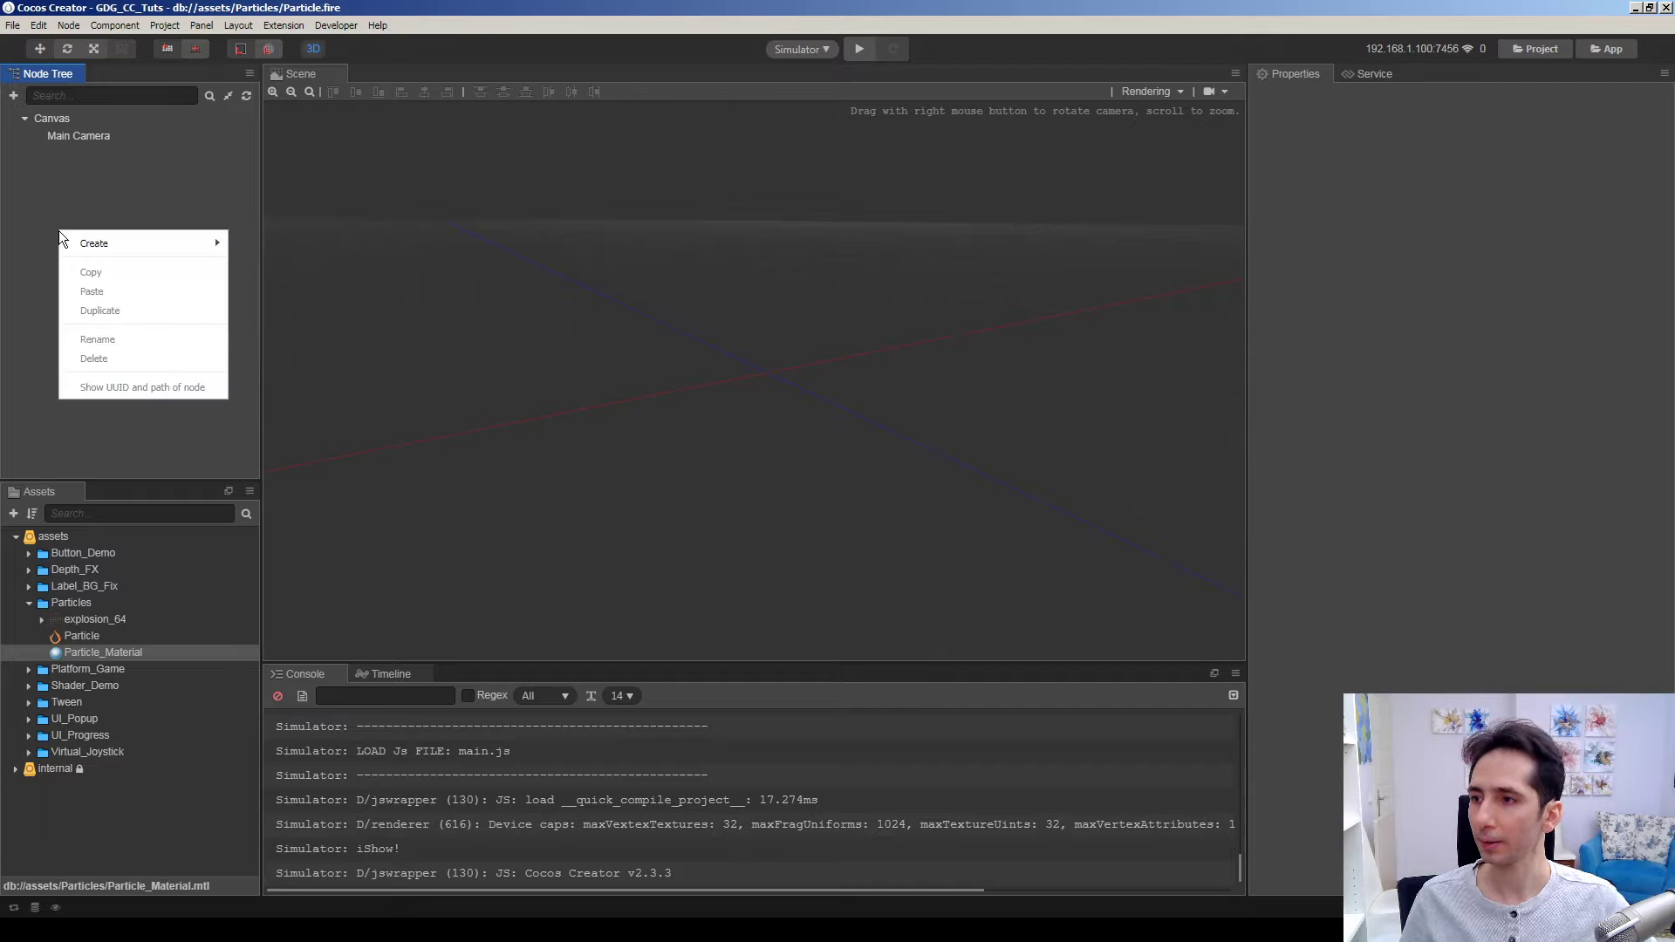
mouse_move(299, 301)
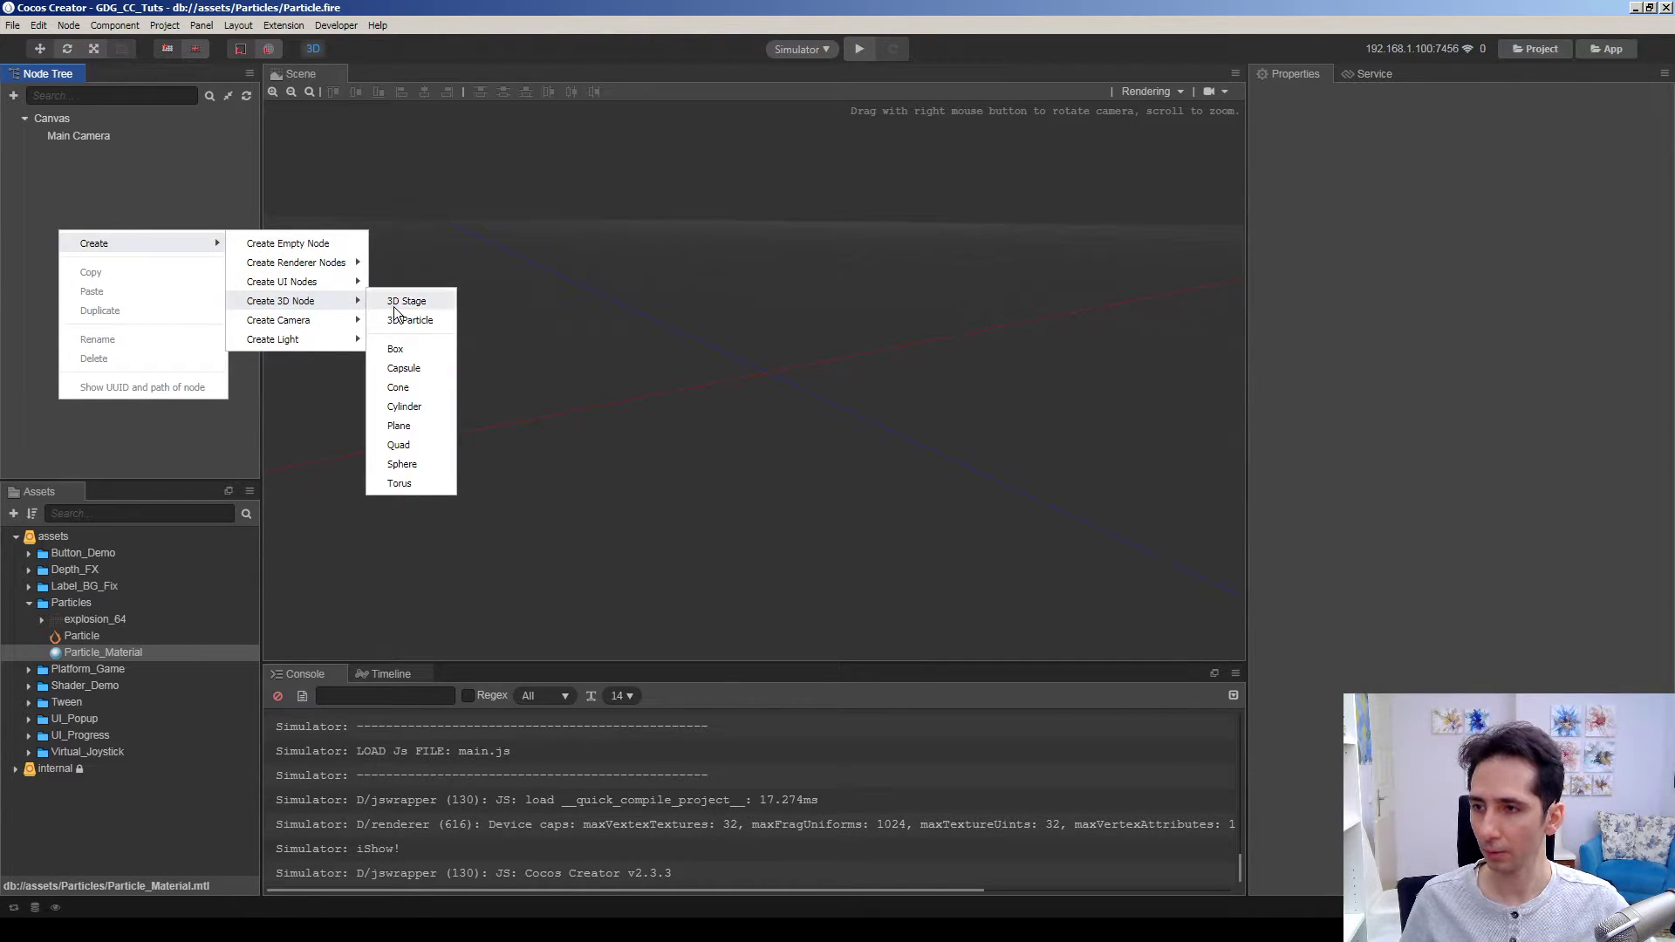
click(412, 322)
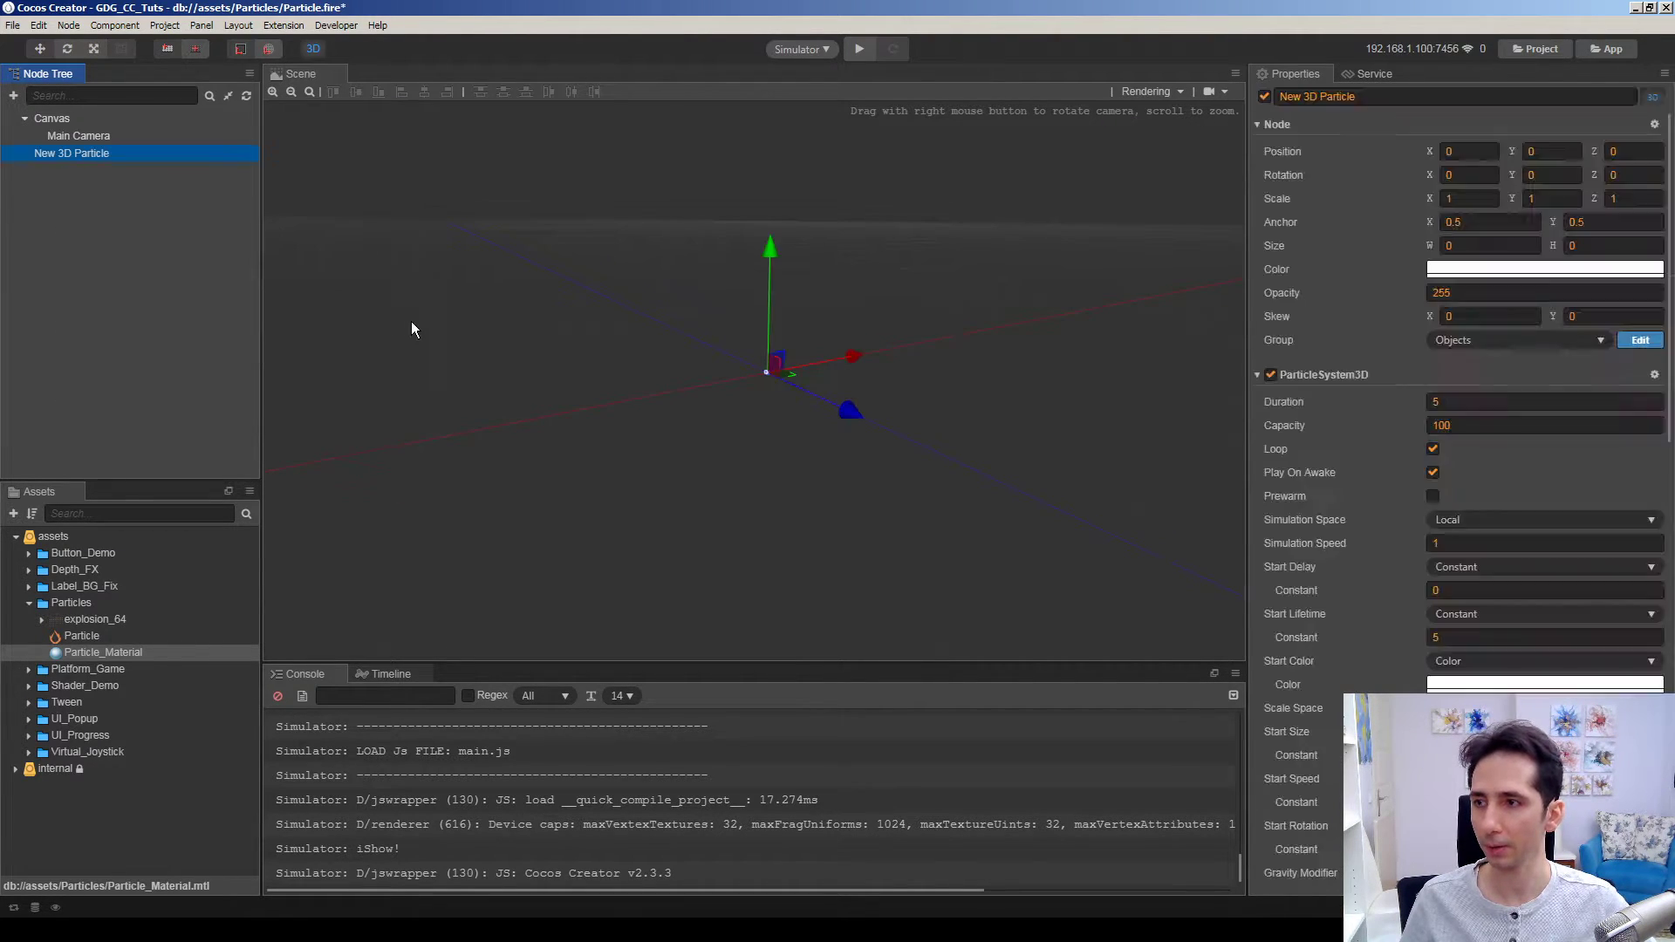
click(52, 273)
click(57, 155)
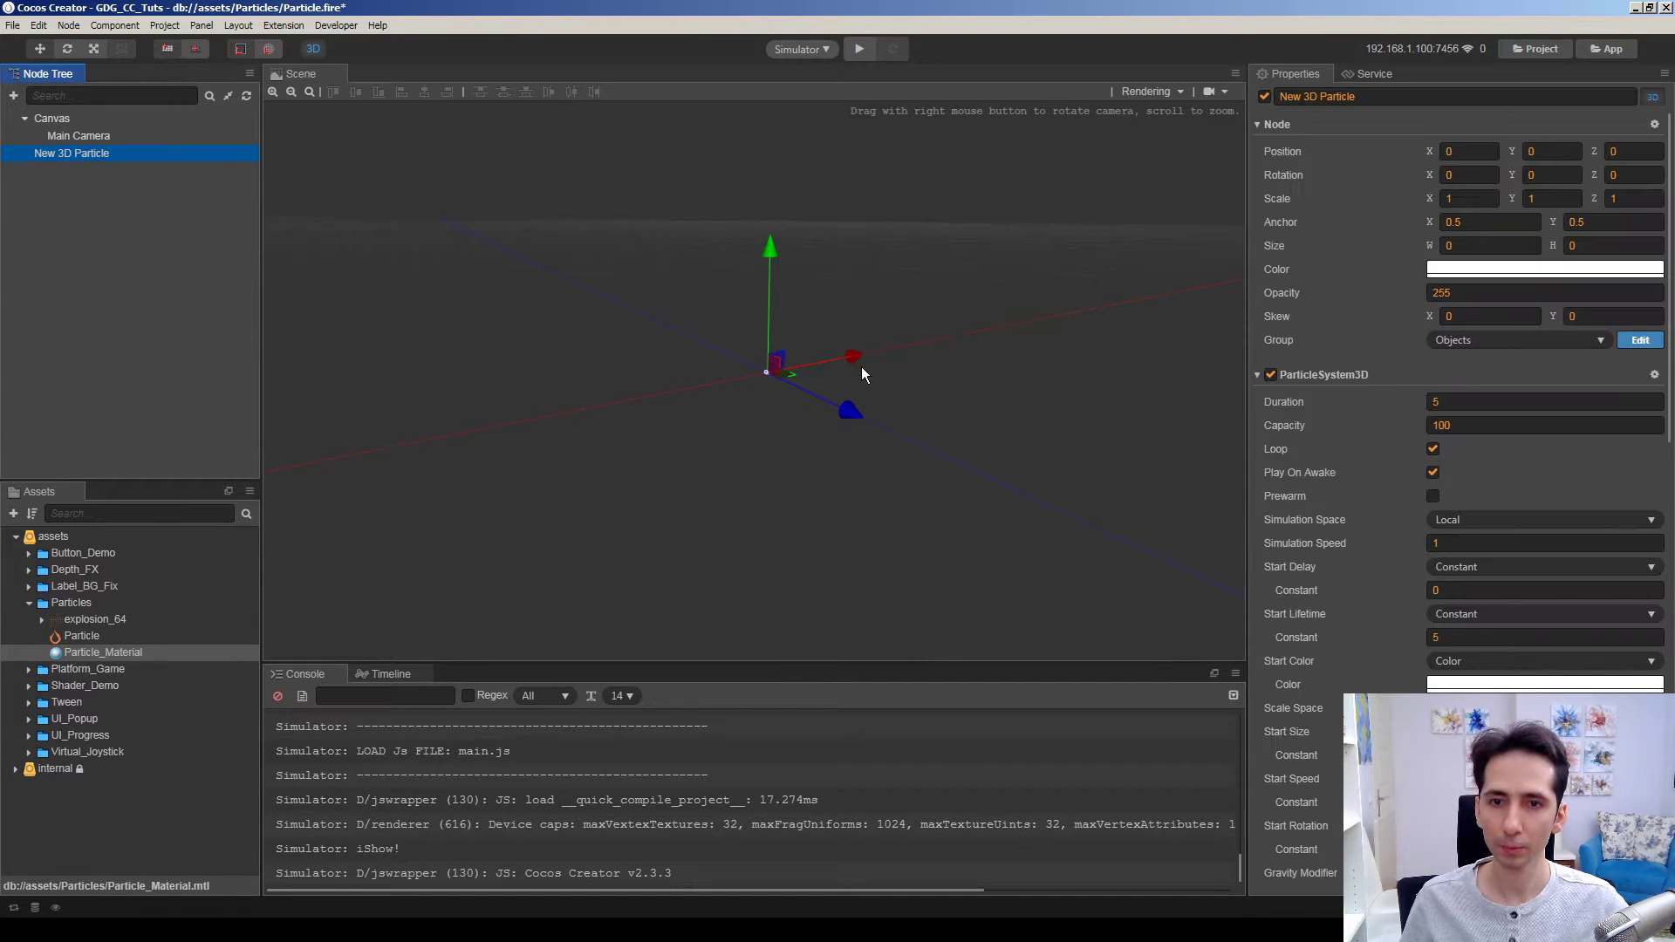
Examine the emitted particles in the 3D scene view from different distances
right_drag(783, 409, 909, 410)
key(w)
key(a)
click(179, 278)
right_drag(715, 486, 754, 481)
key(w)
key(s)
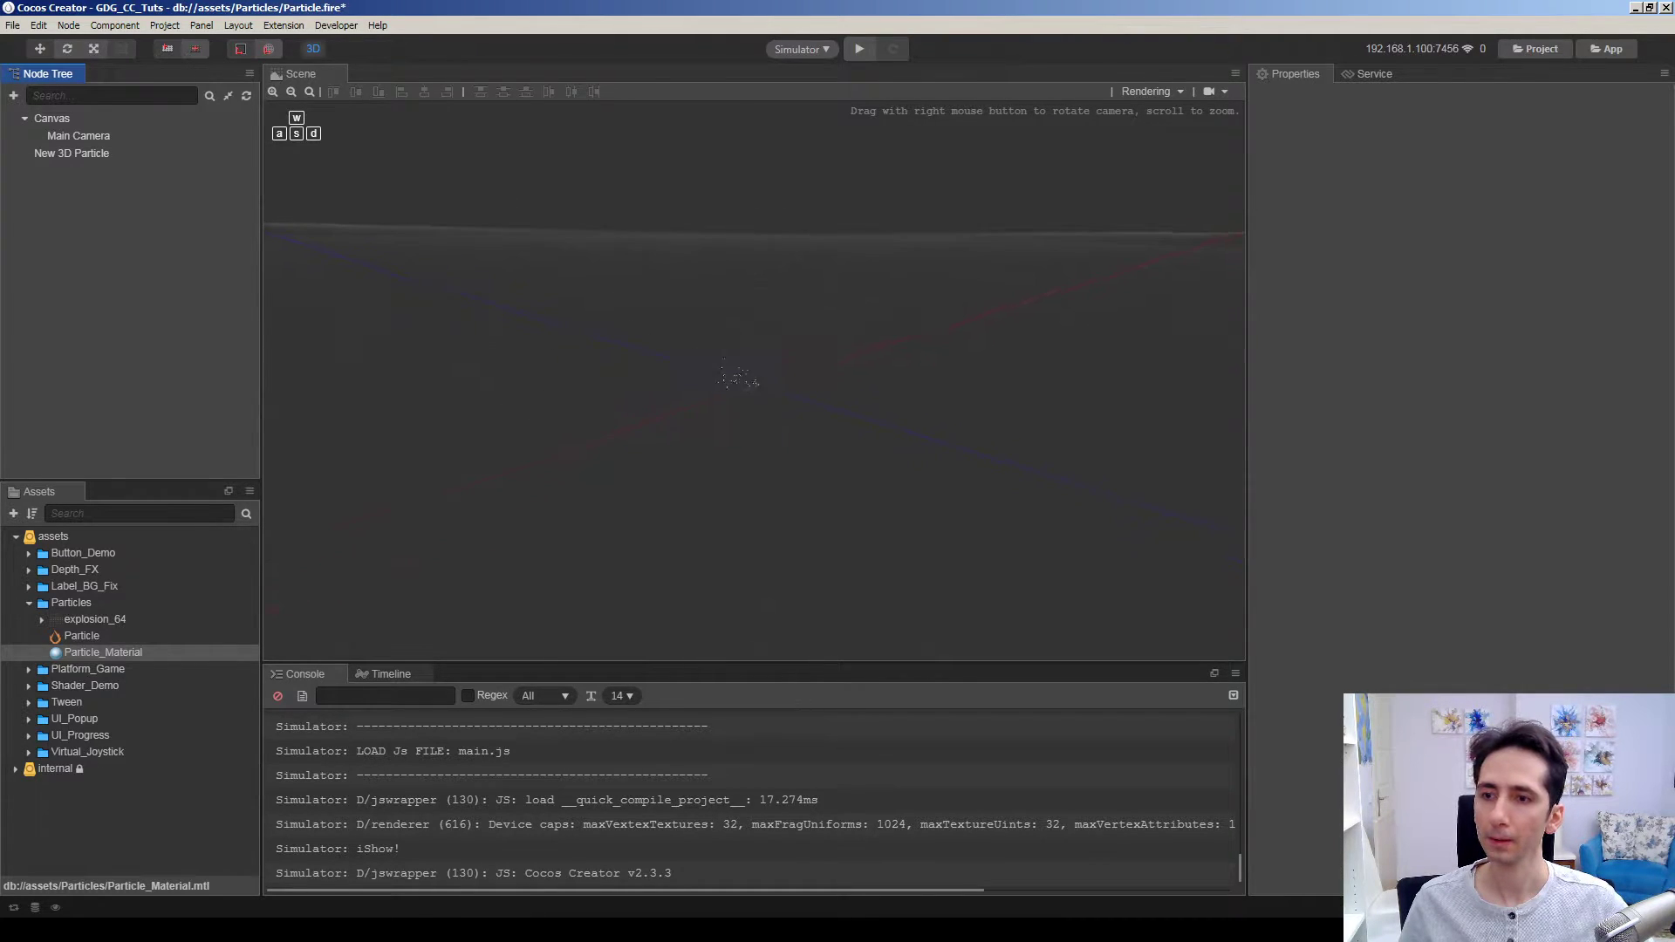
scroll(764, 390, up, 3)
scroll(755, 386, up, 5)
scroll(755, 386, down, 5)
Set the 3D editor camera's navigation speed to 10 and bring the particles closer in the scene view
click(1225, 94)
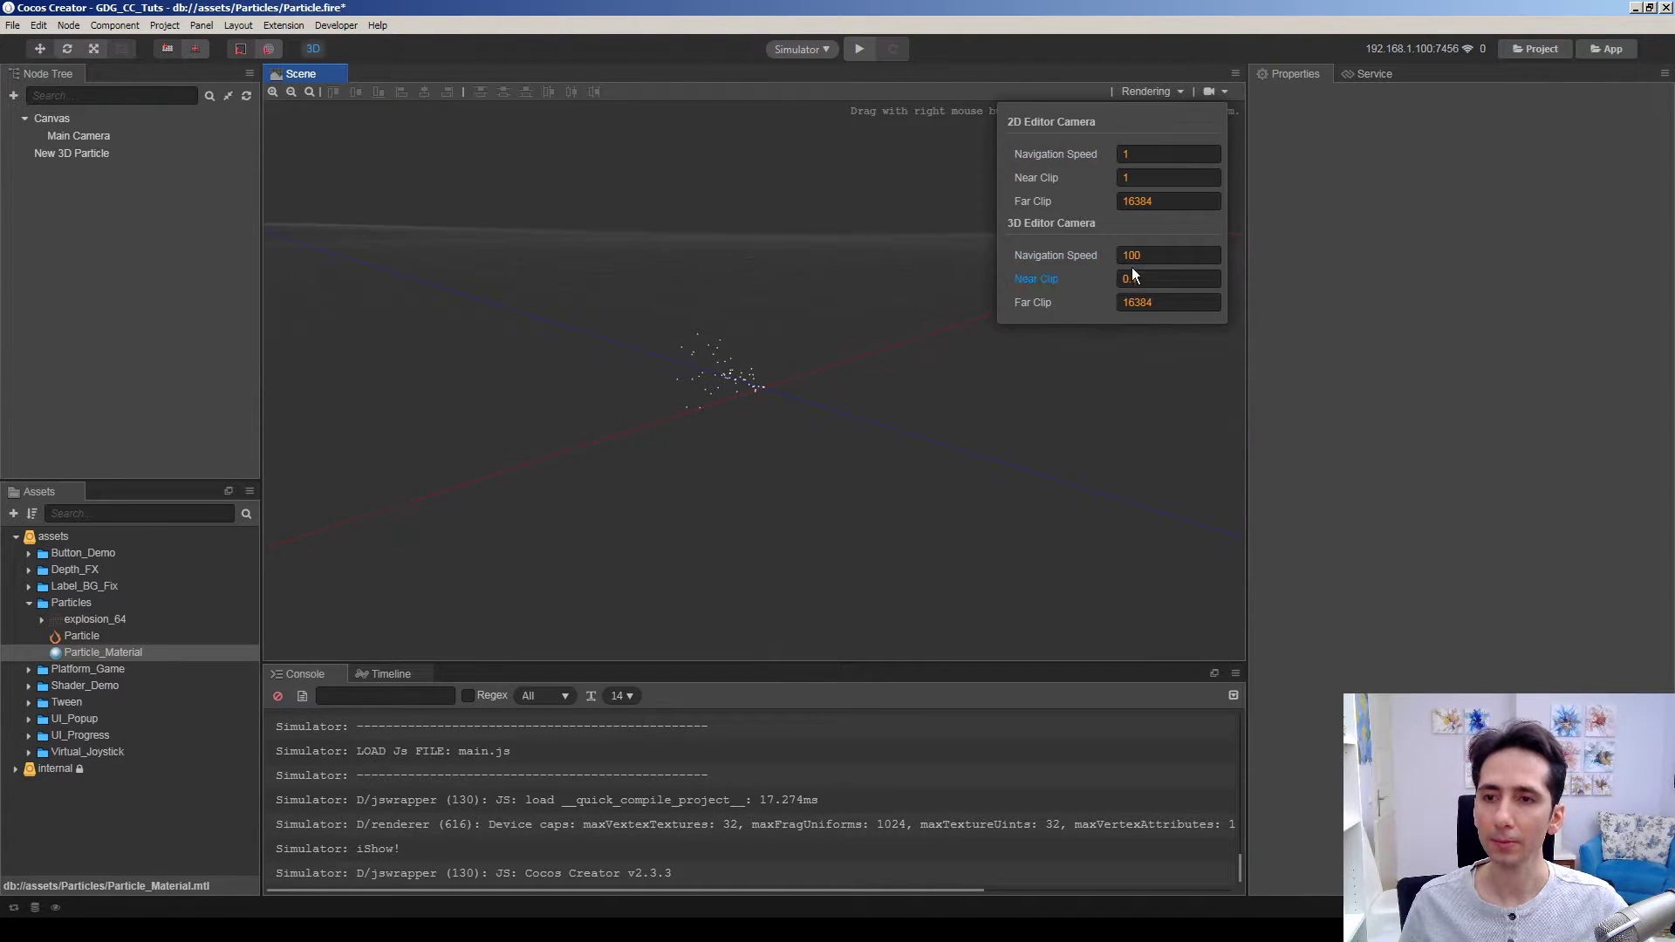
text(10)
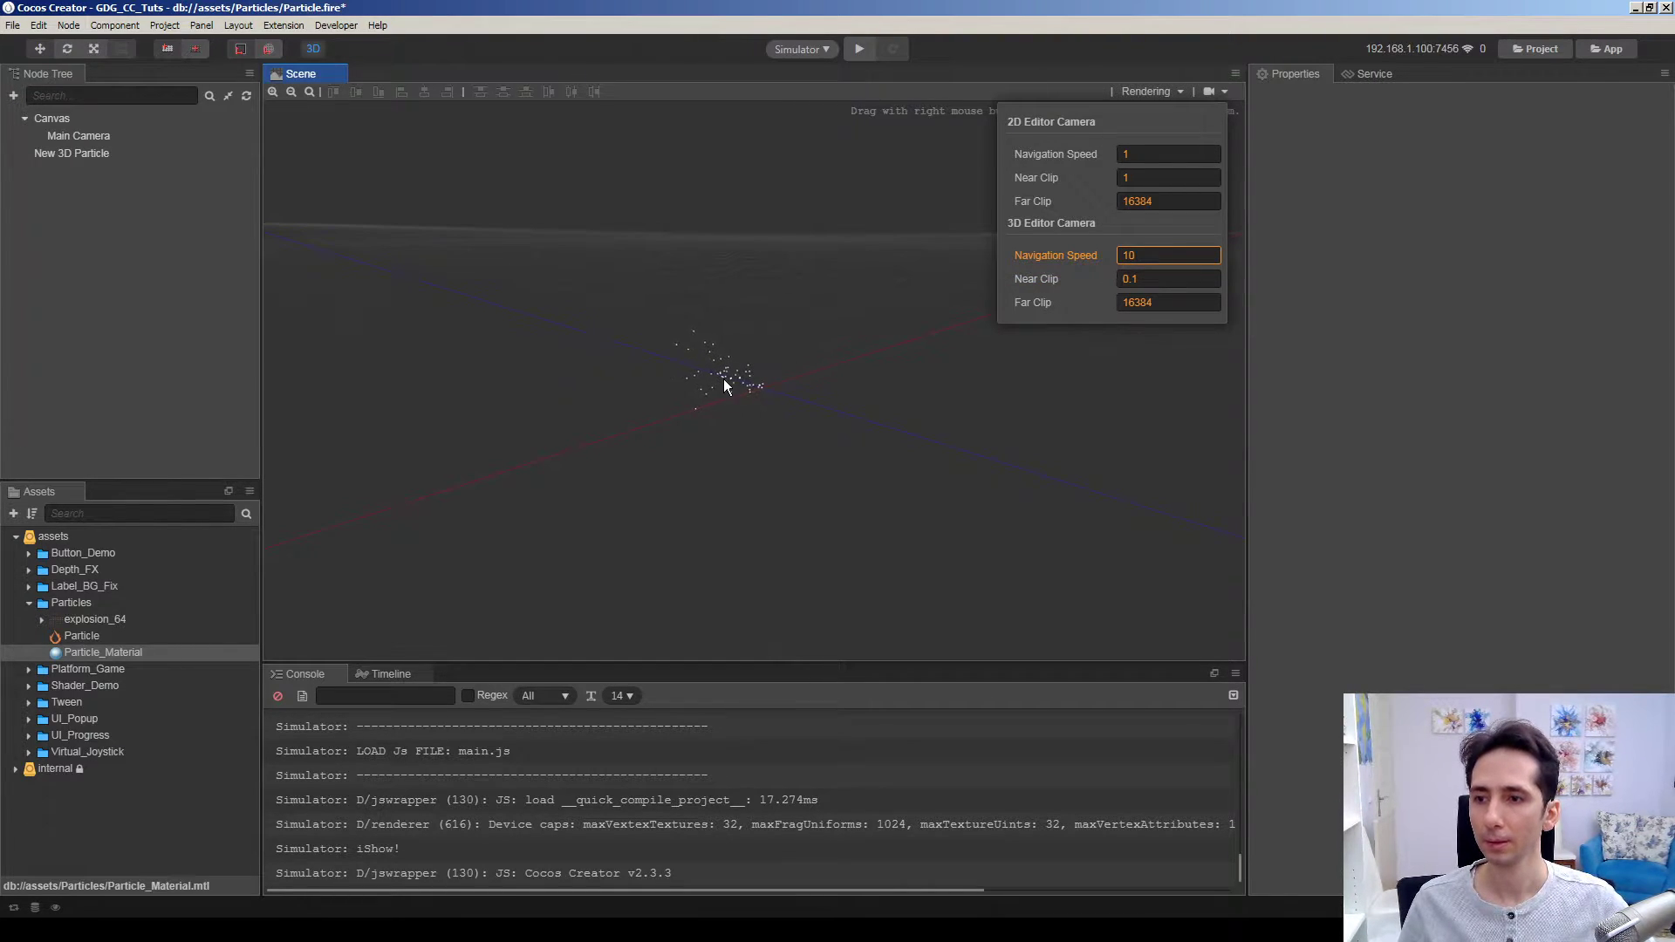
mouse_move(1035, 231)
right_down()
mouse_move(1051, 228)
mouse_move(1050, 194)
mouse_move(1049, 210)
right_up()
key(w)
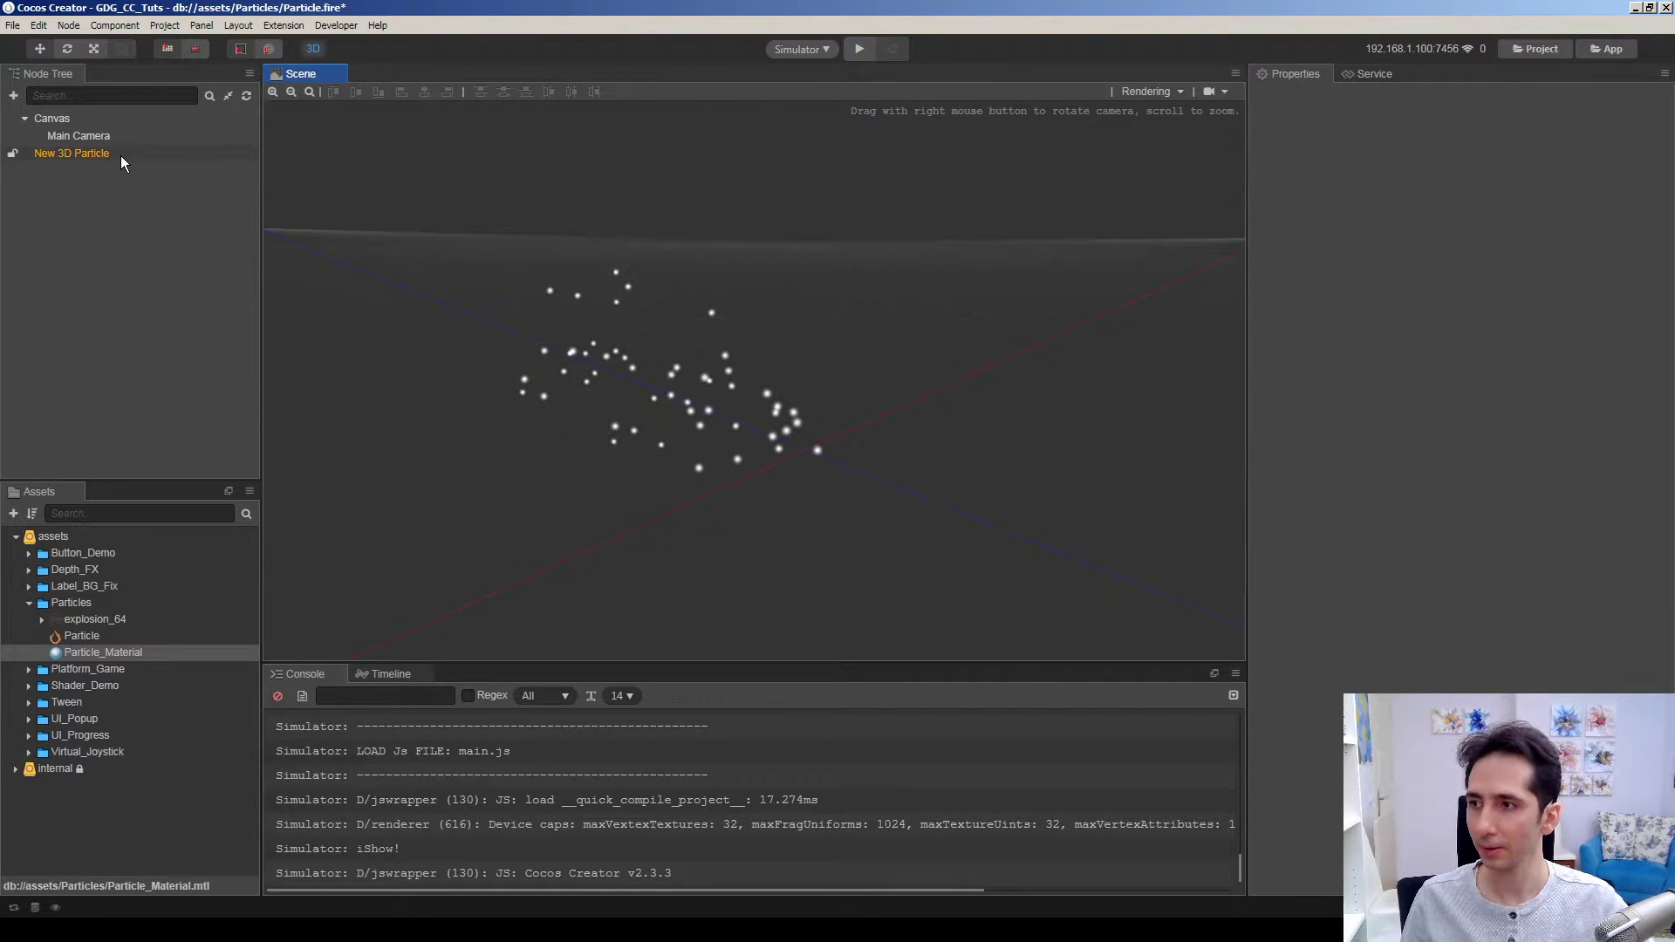
Assign Particle_Material as the Particle Material of the New 3D Particle node and inspect the textured particles up close
click(86, 155)
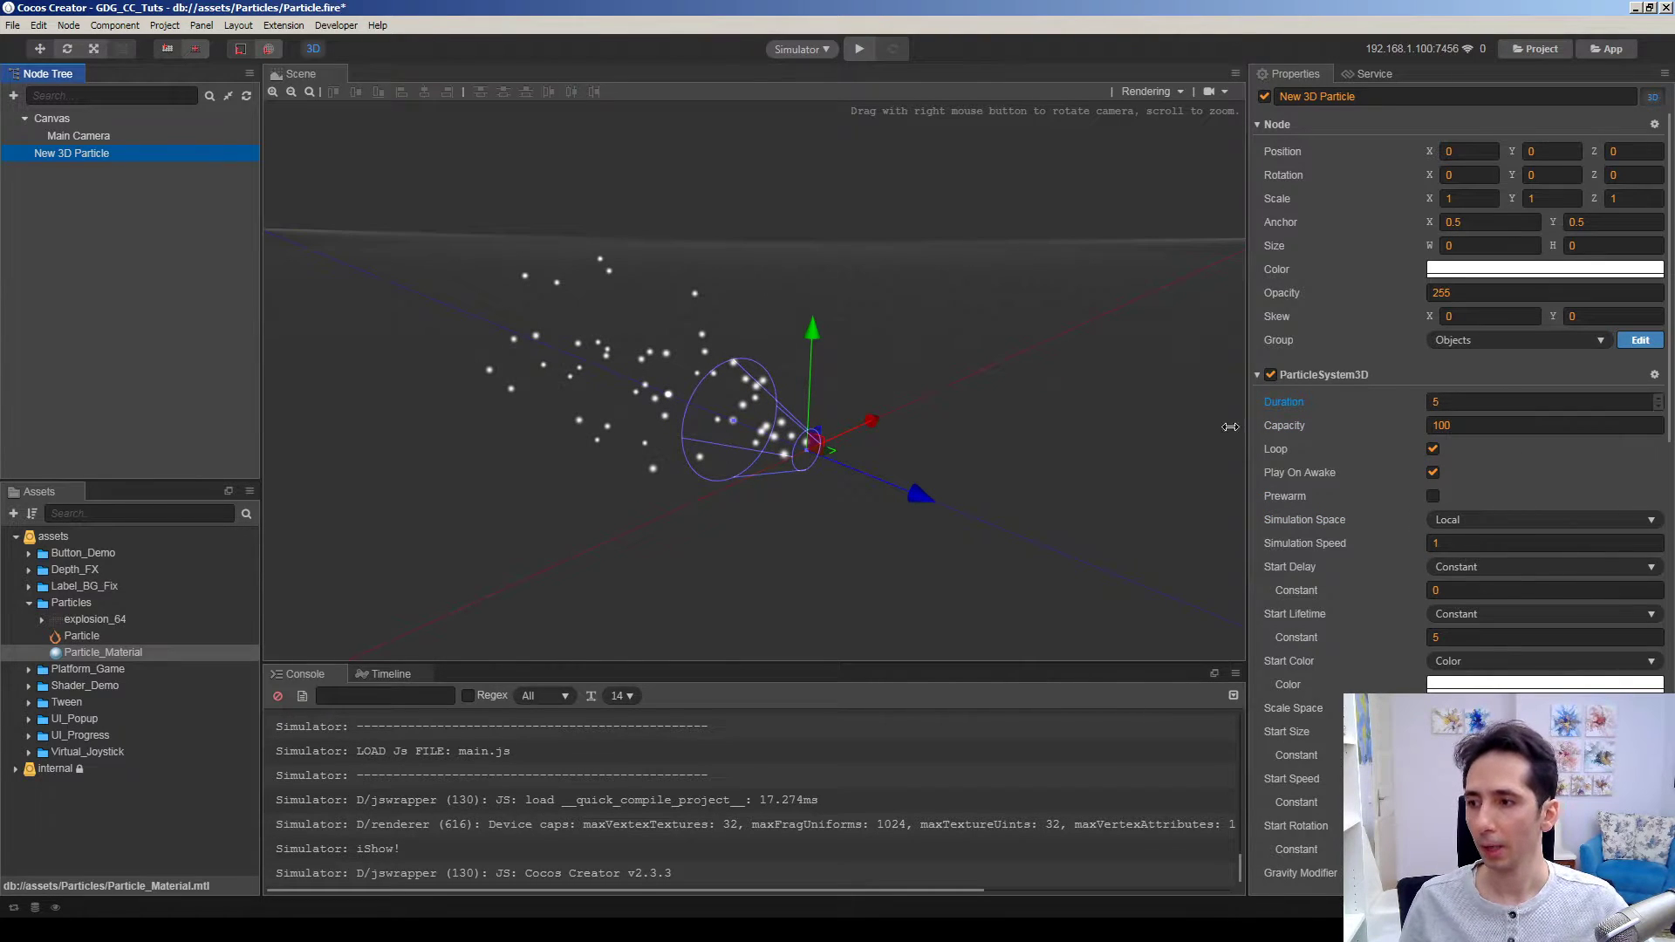
drag(1670, 373, 1671, 811)
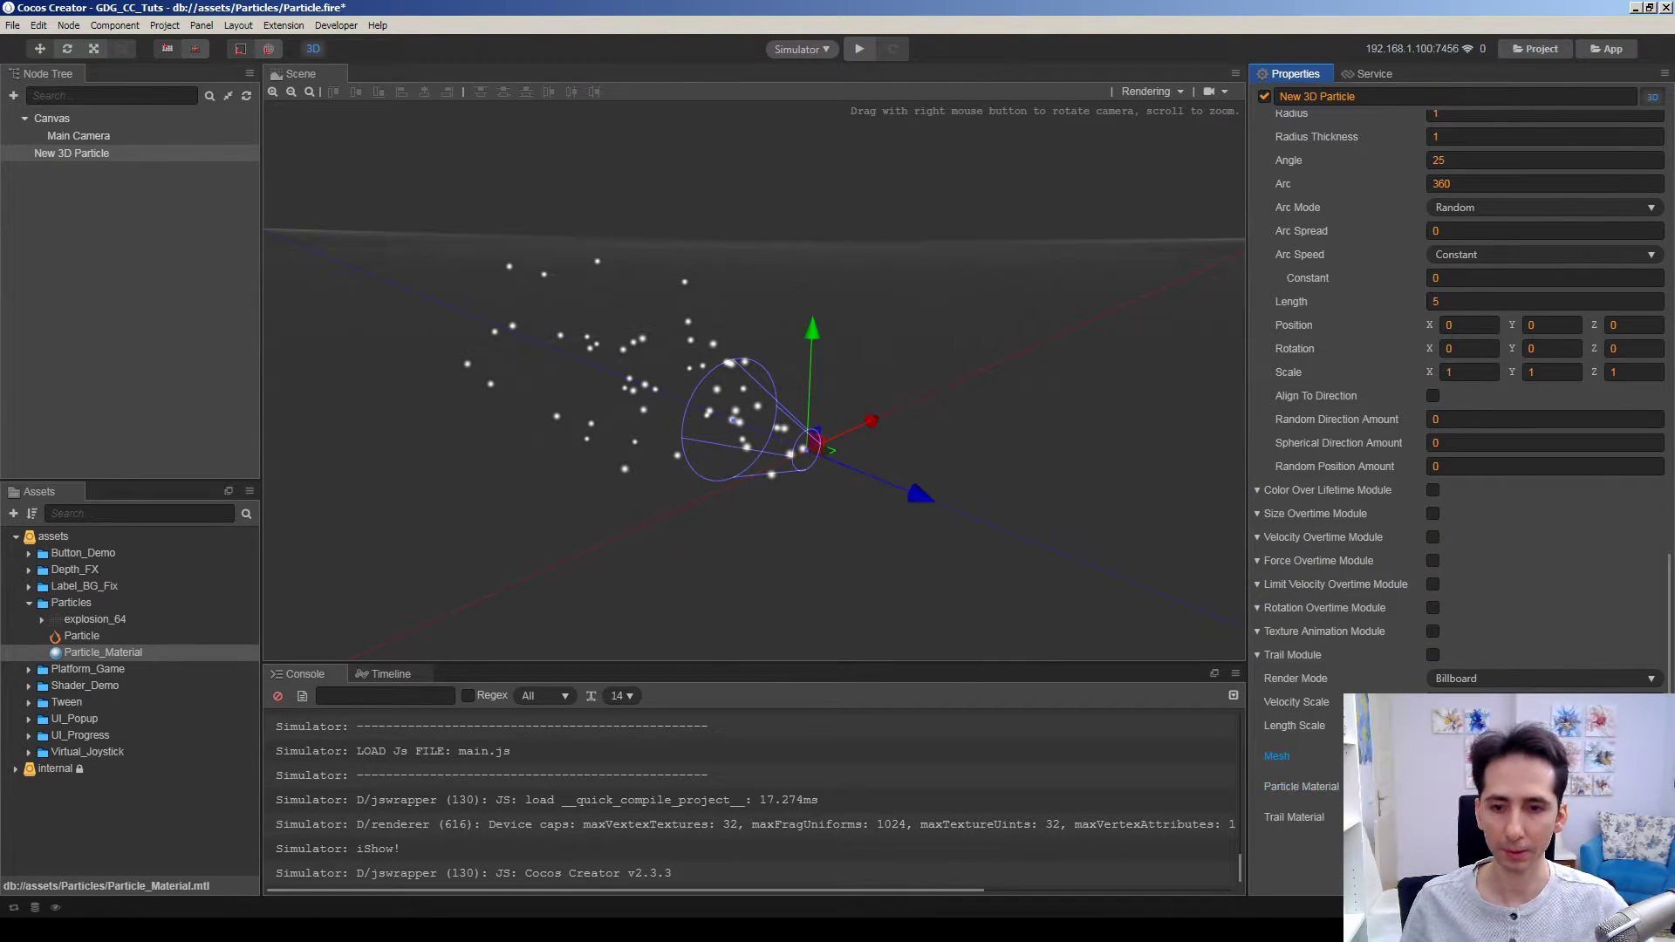
drag(103, 657, 1500, 786)
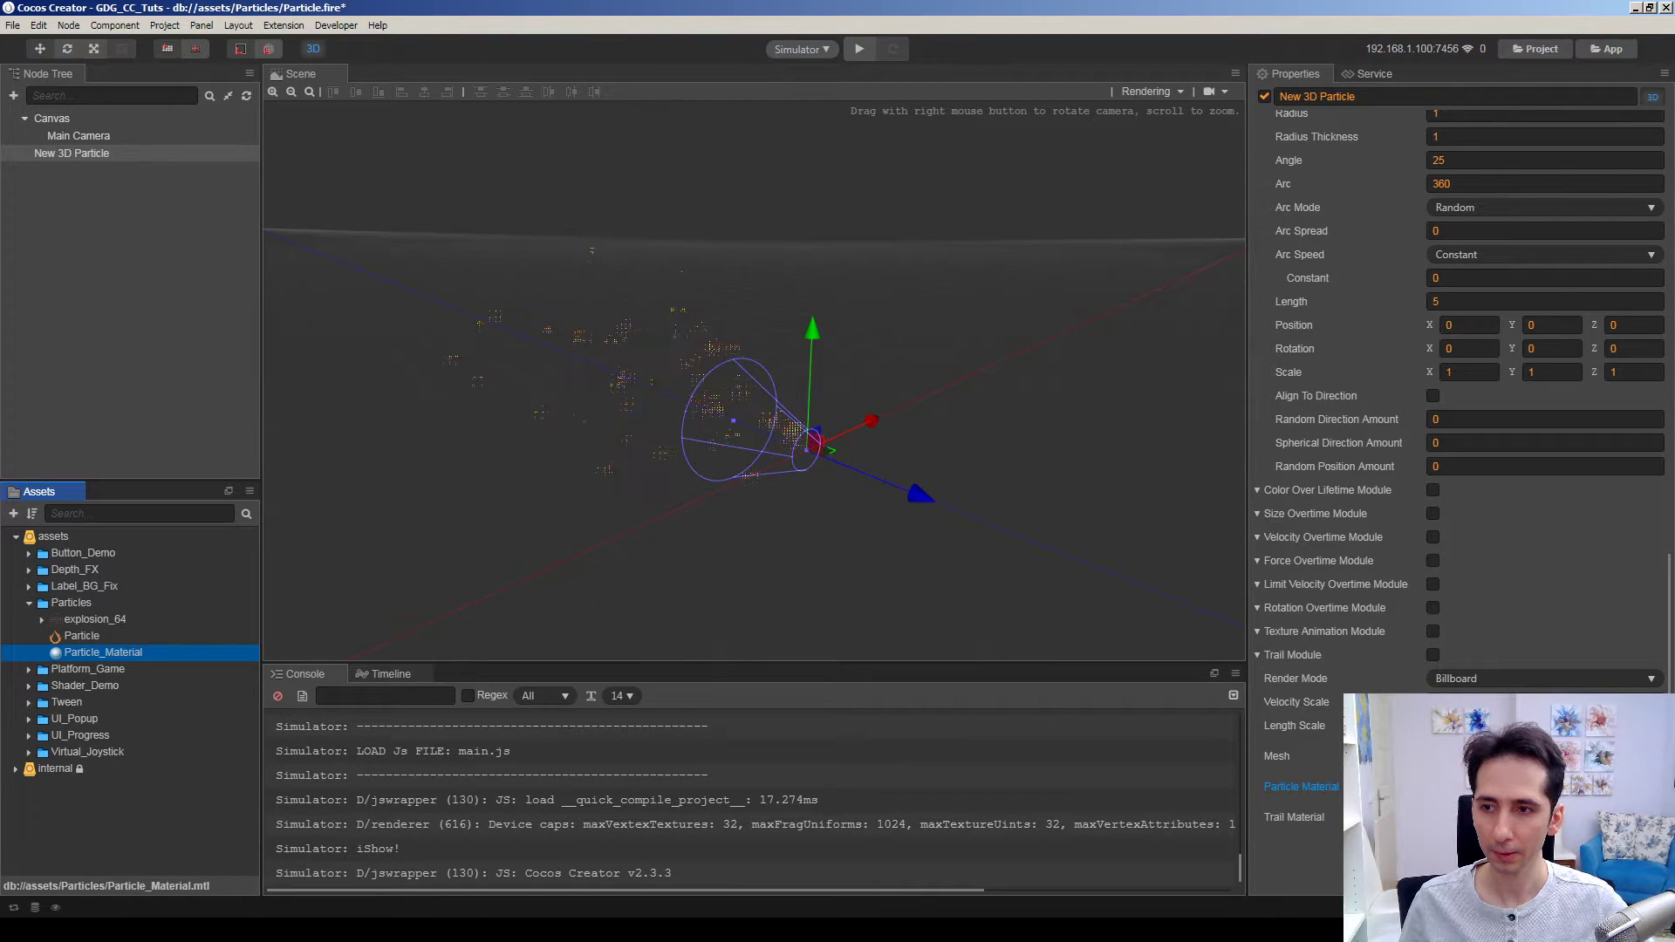
right_drag(935, 594, 895, 573)
key(w)
key(d)
key(a)
key(w)
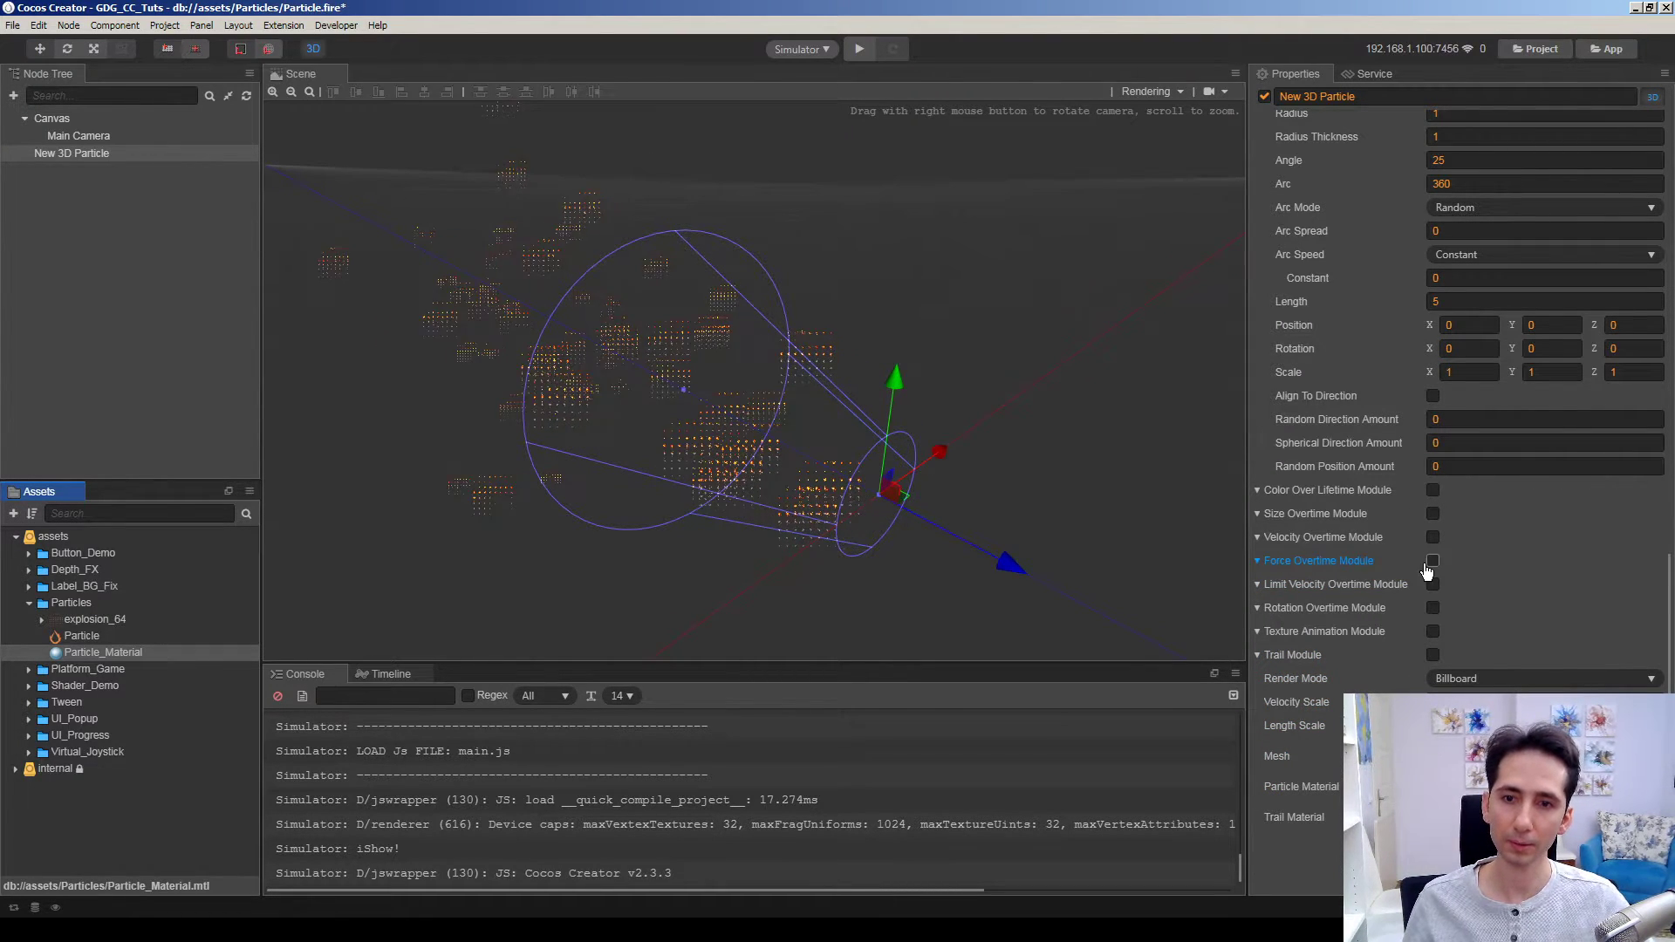
Enable Prewarm on the New 3D Particle's ParticleSystem3D component
drag(1670, 644, 1668, 208)
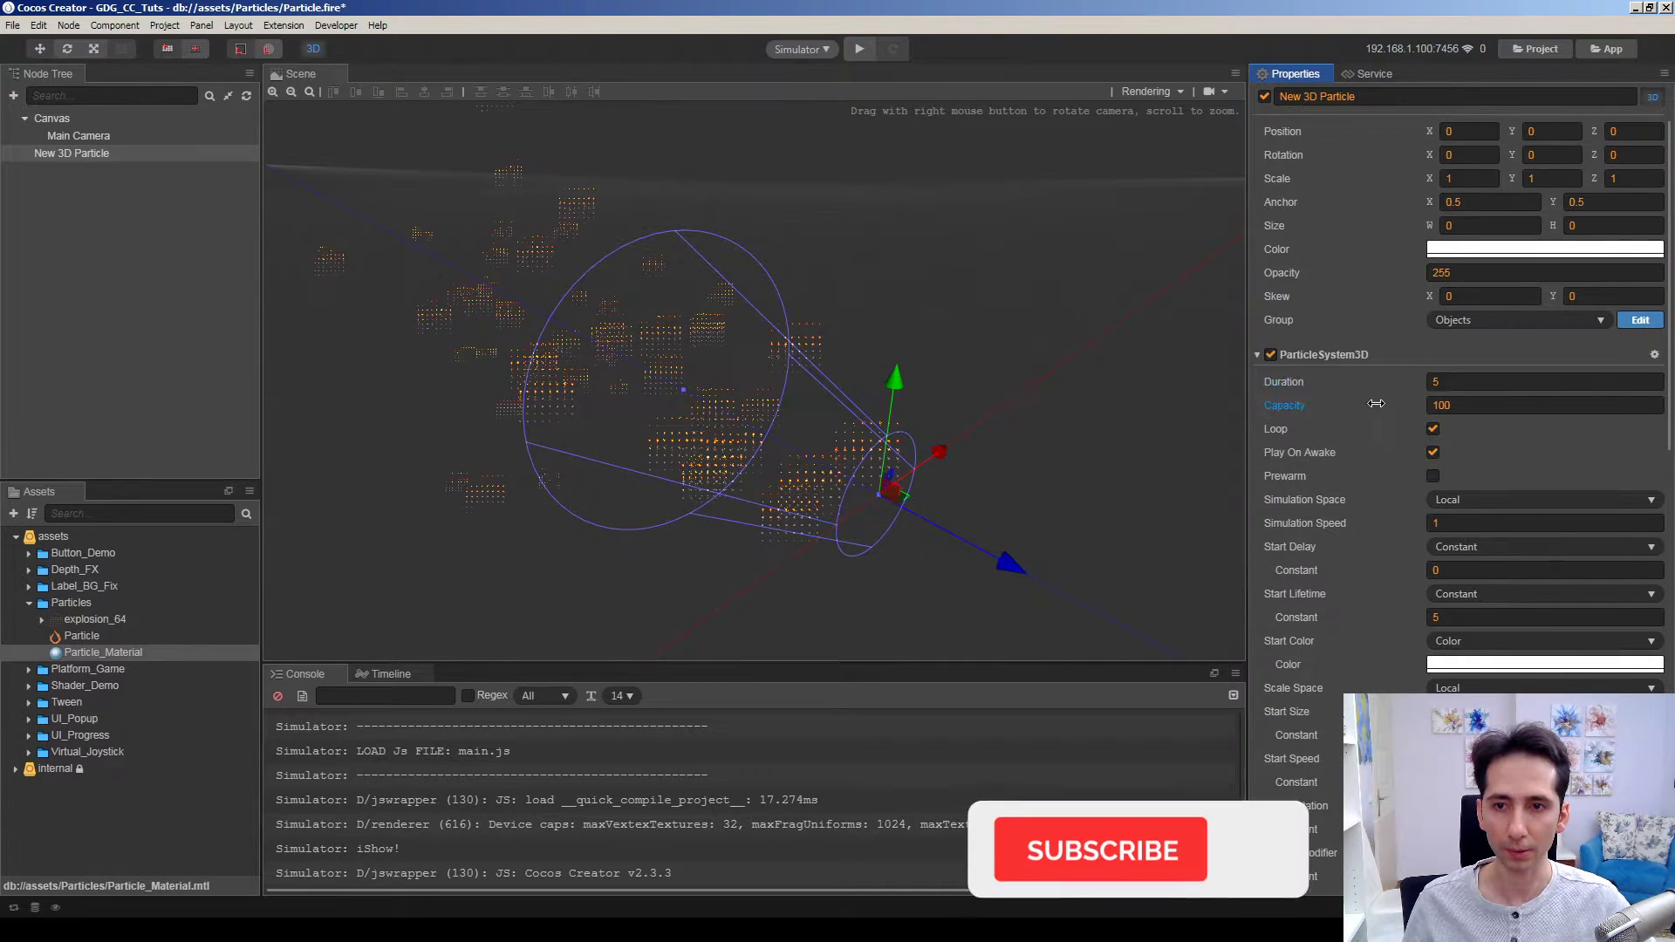
click(1485, 407)
scroll(1474, 384, down, 1)
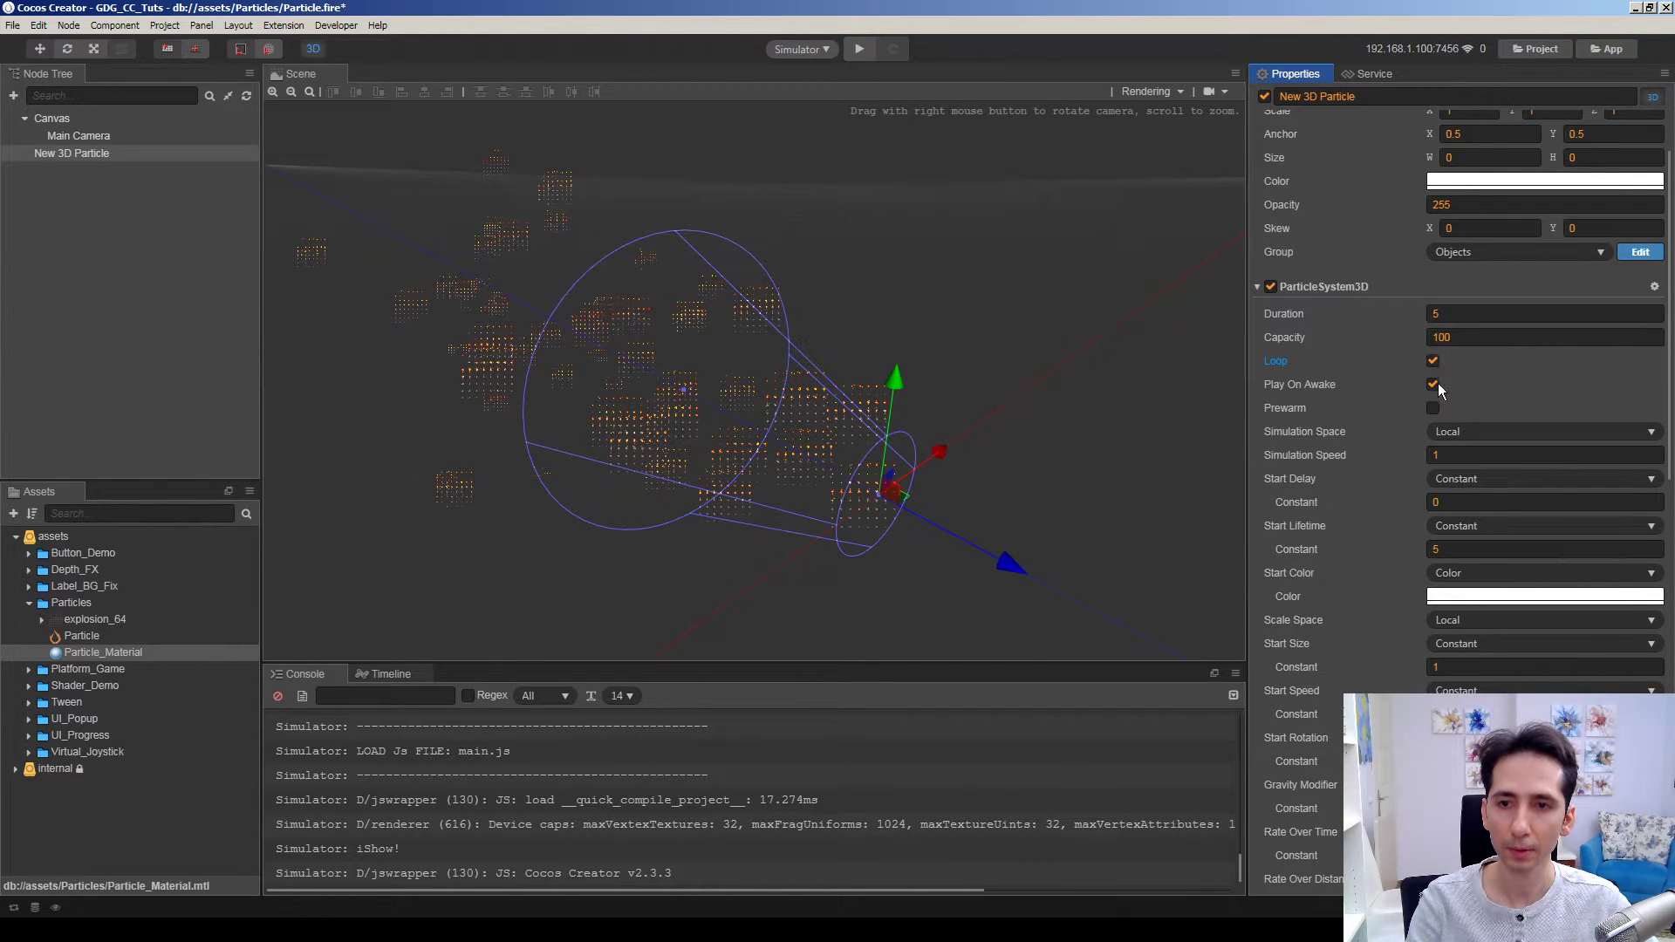
drag(1669, 329, 1669, 349)
click(1432, 361)
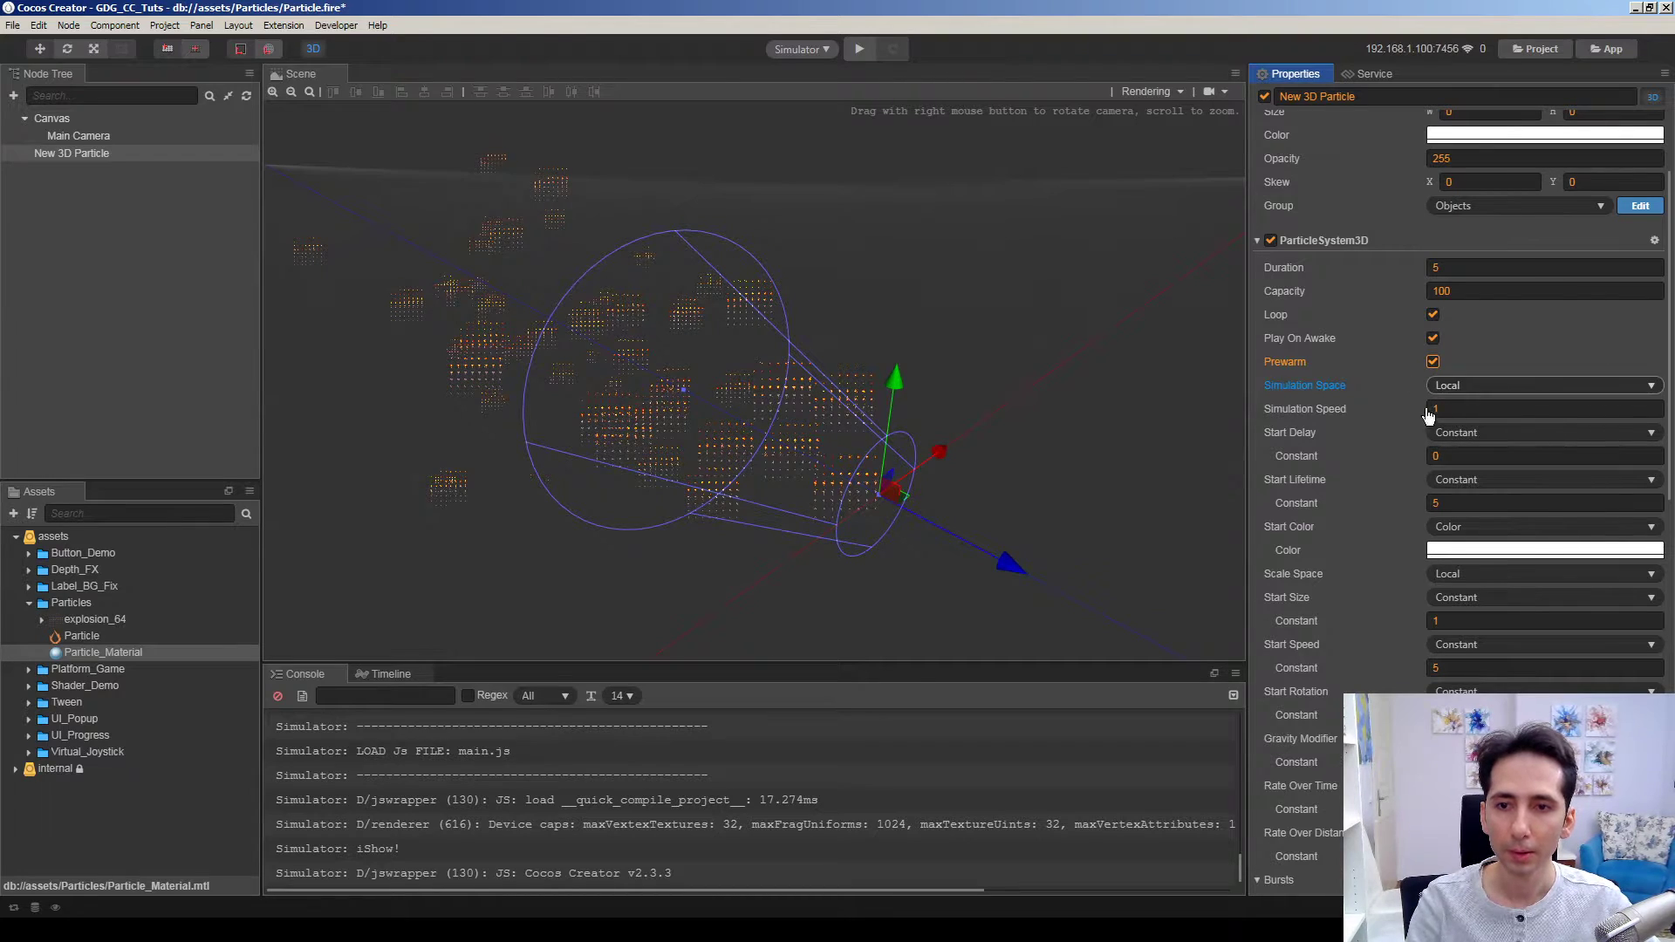
click(1484, 408)
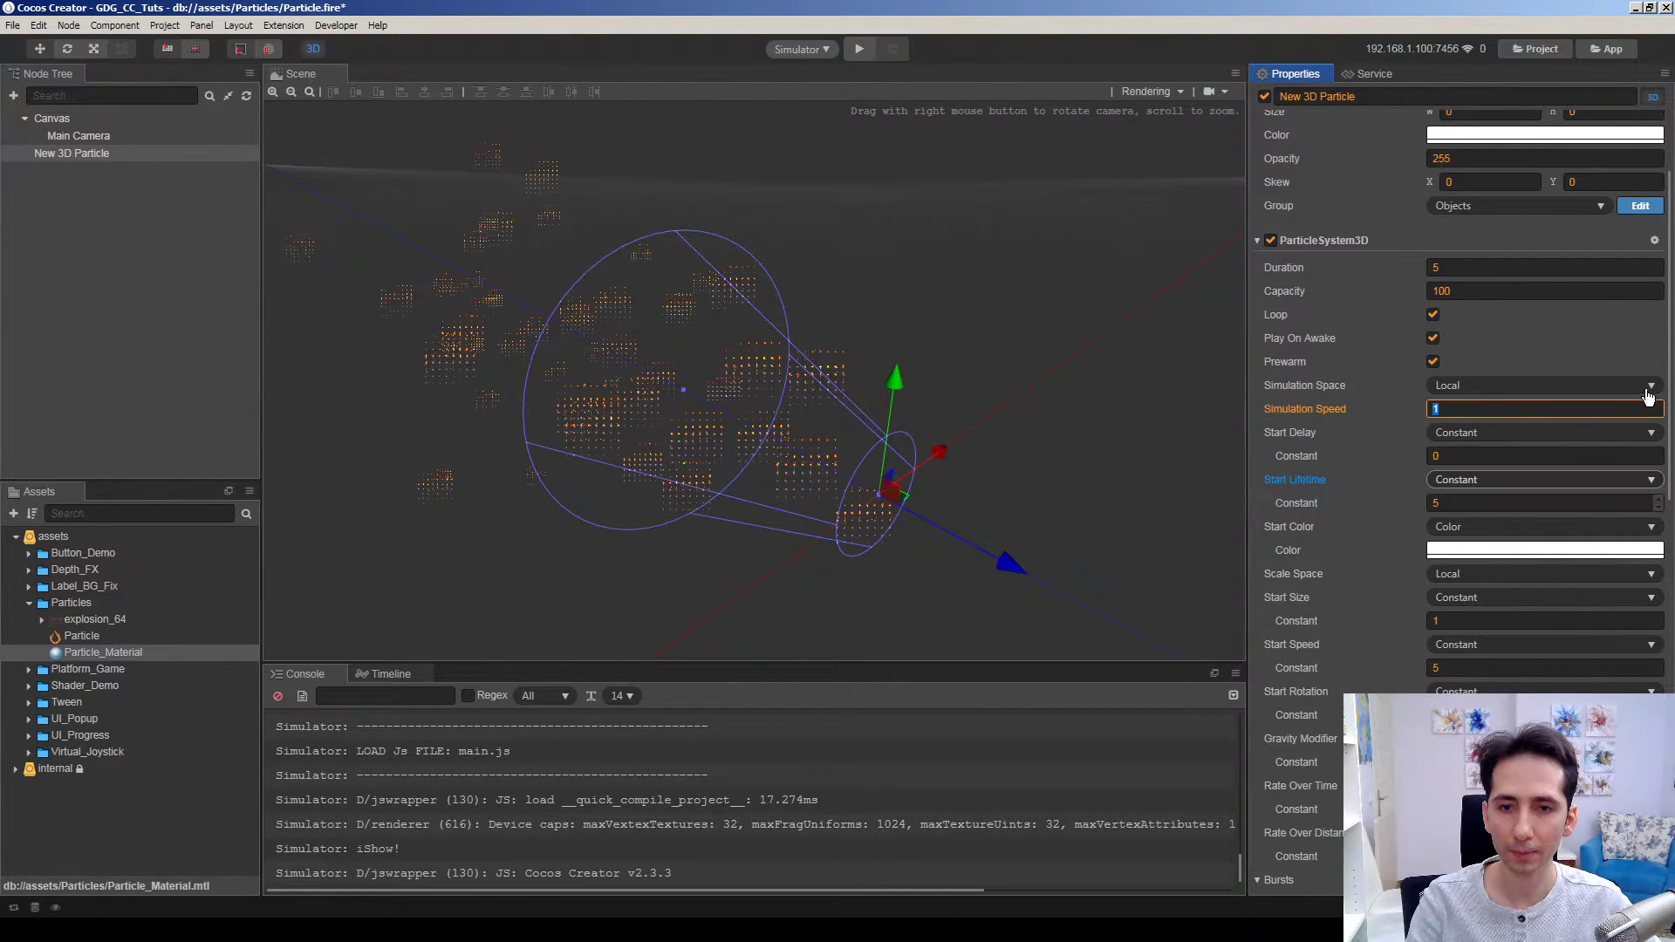
Set the particle system's Start Speed constant to 0, keeping the New 3D Particle node selected
drag(1670, 398, 1666, 515)
click(1453, 397)
text(0)
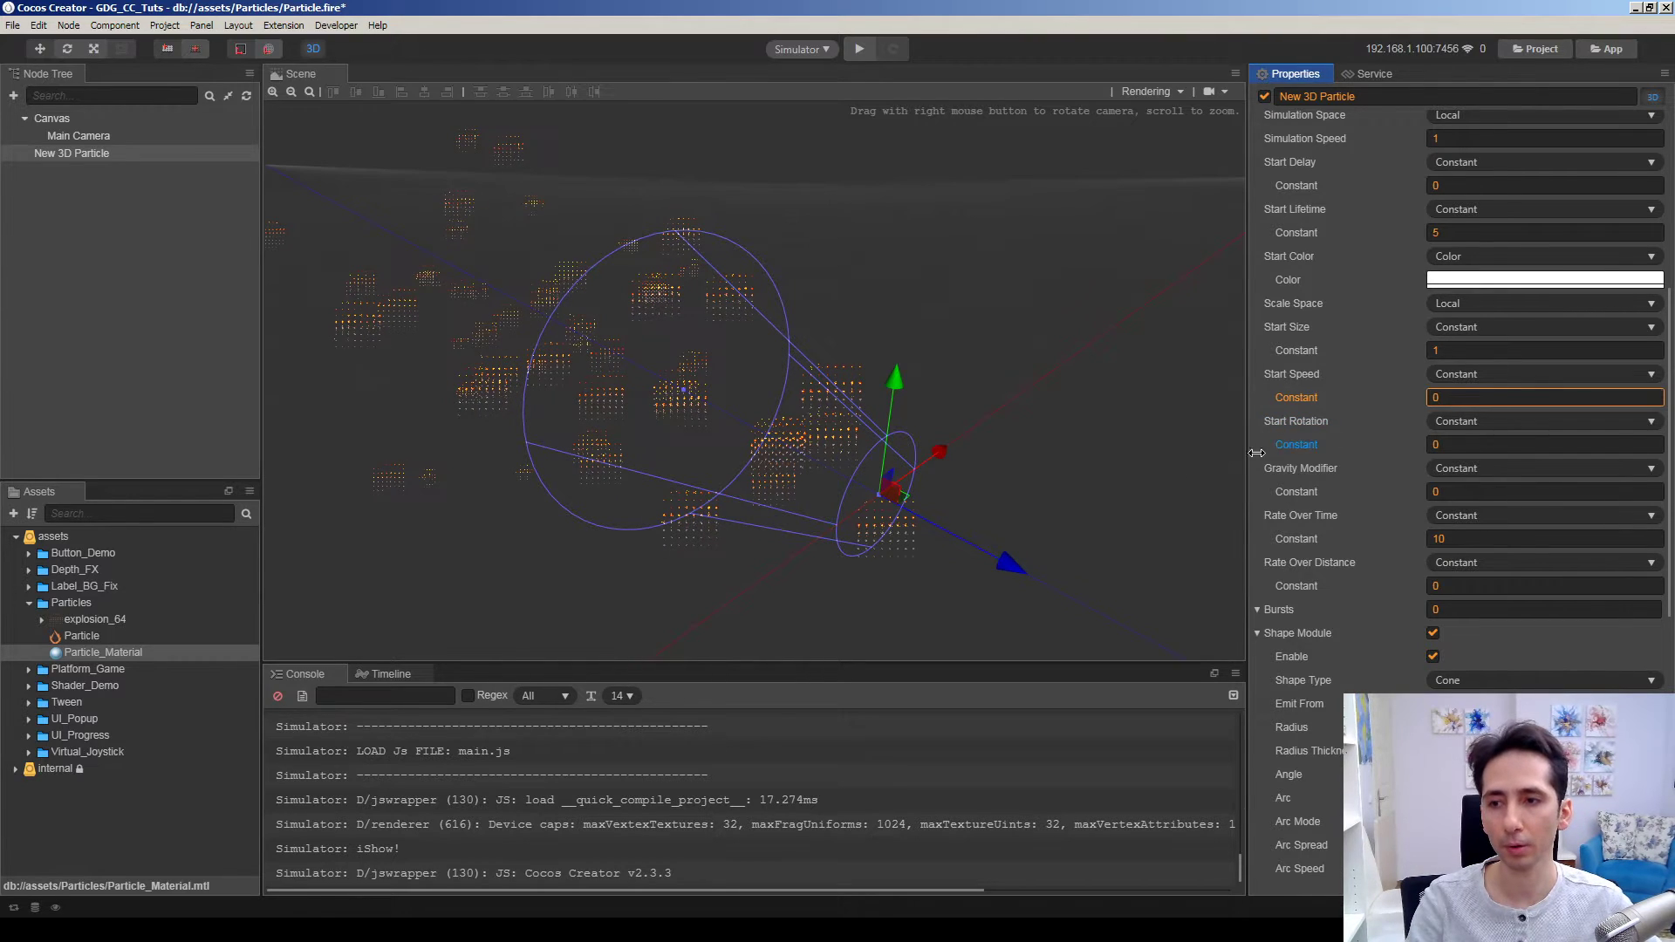
click(925, 544)
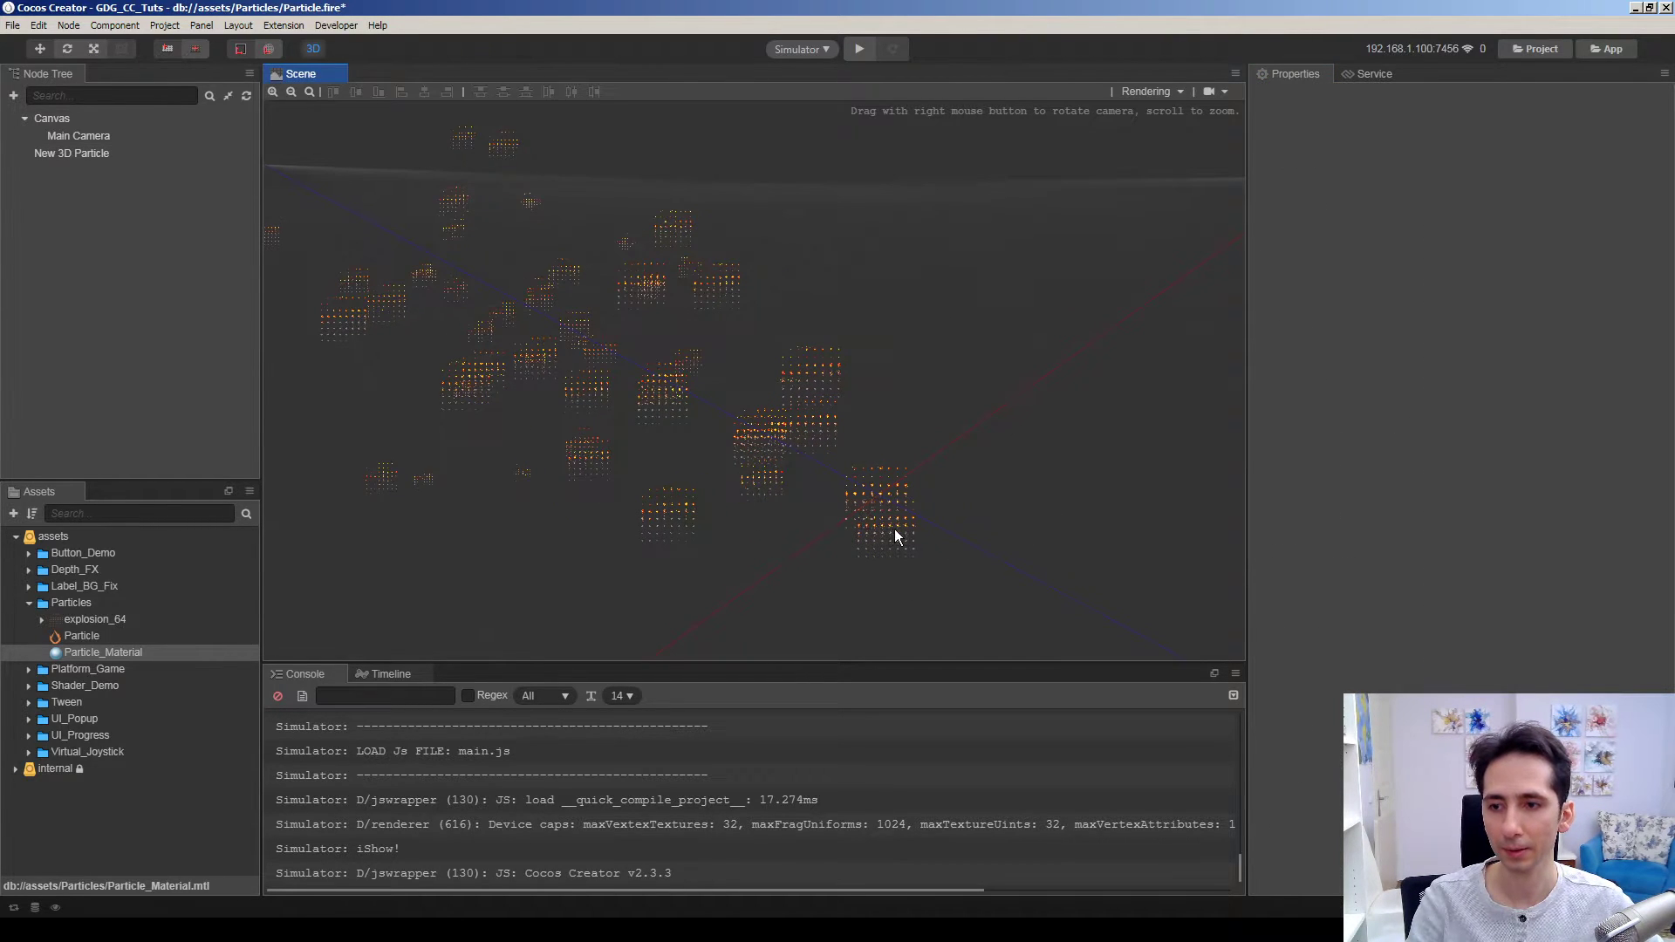
click(77, 153)
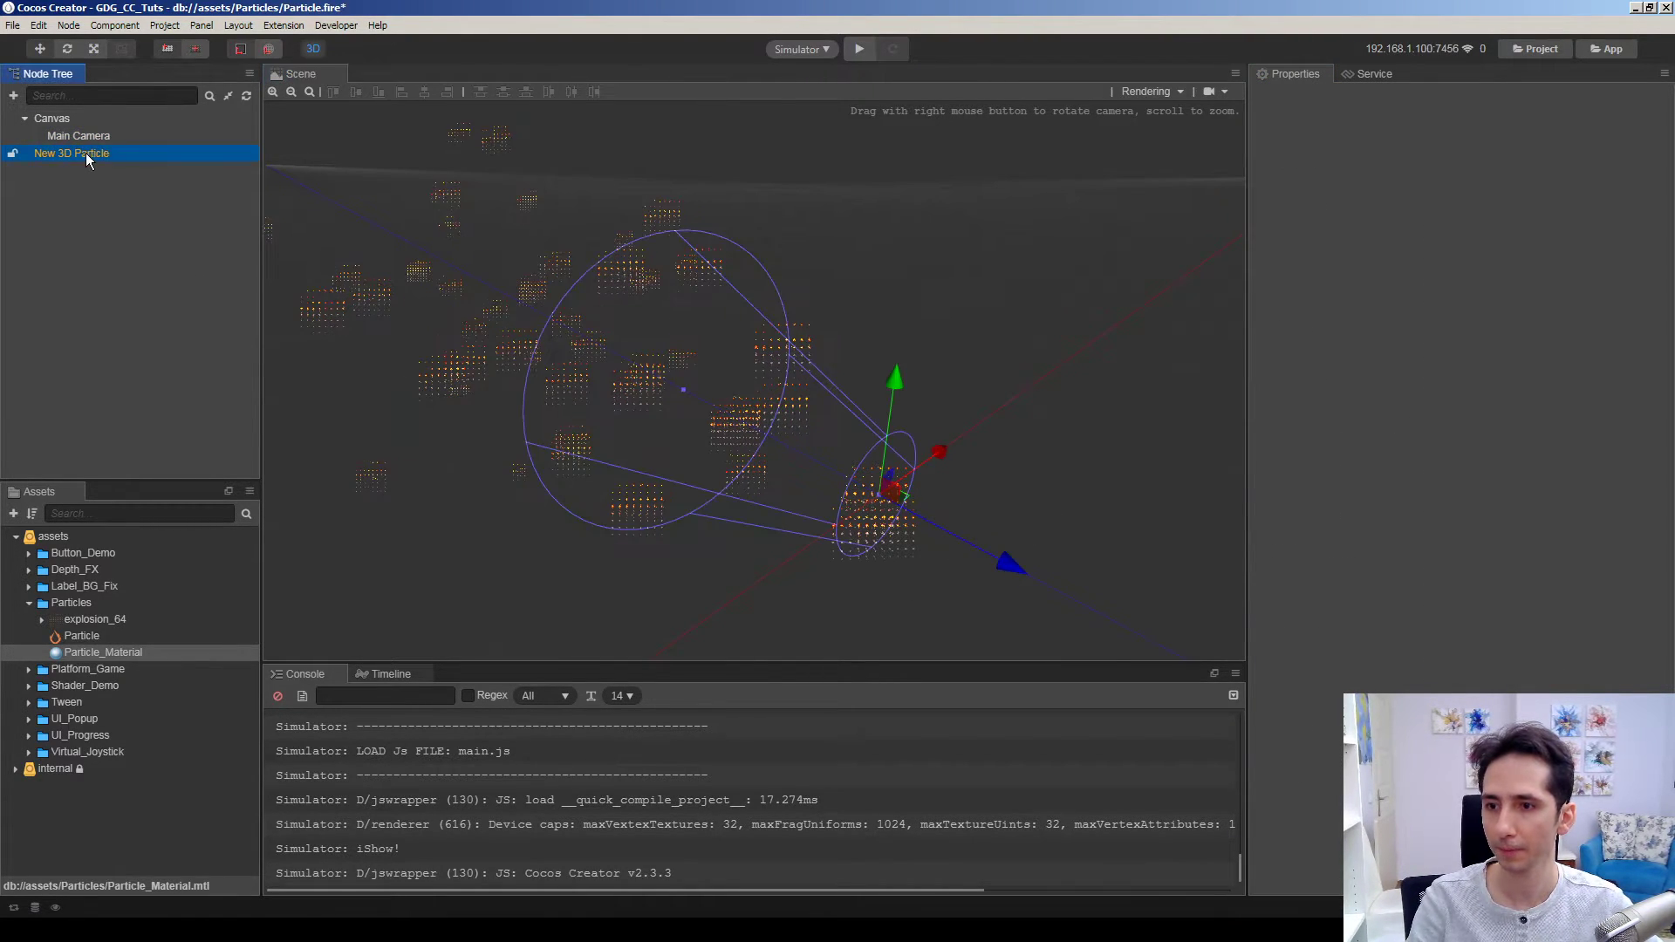
Set the particle system's Rate Over Time constant to 0.5
scroll(1655, 498, down, 5)
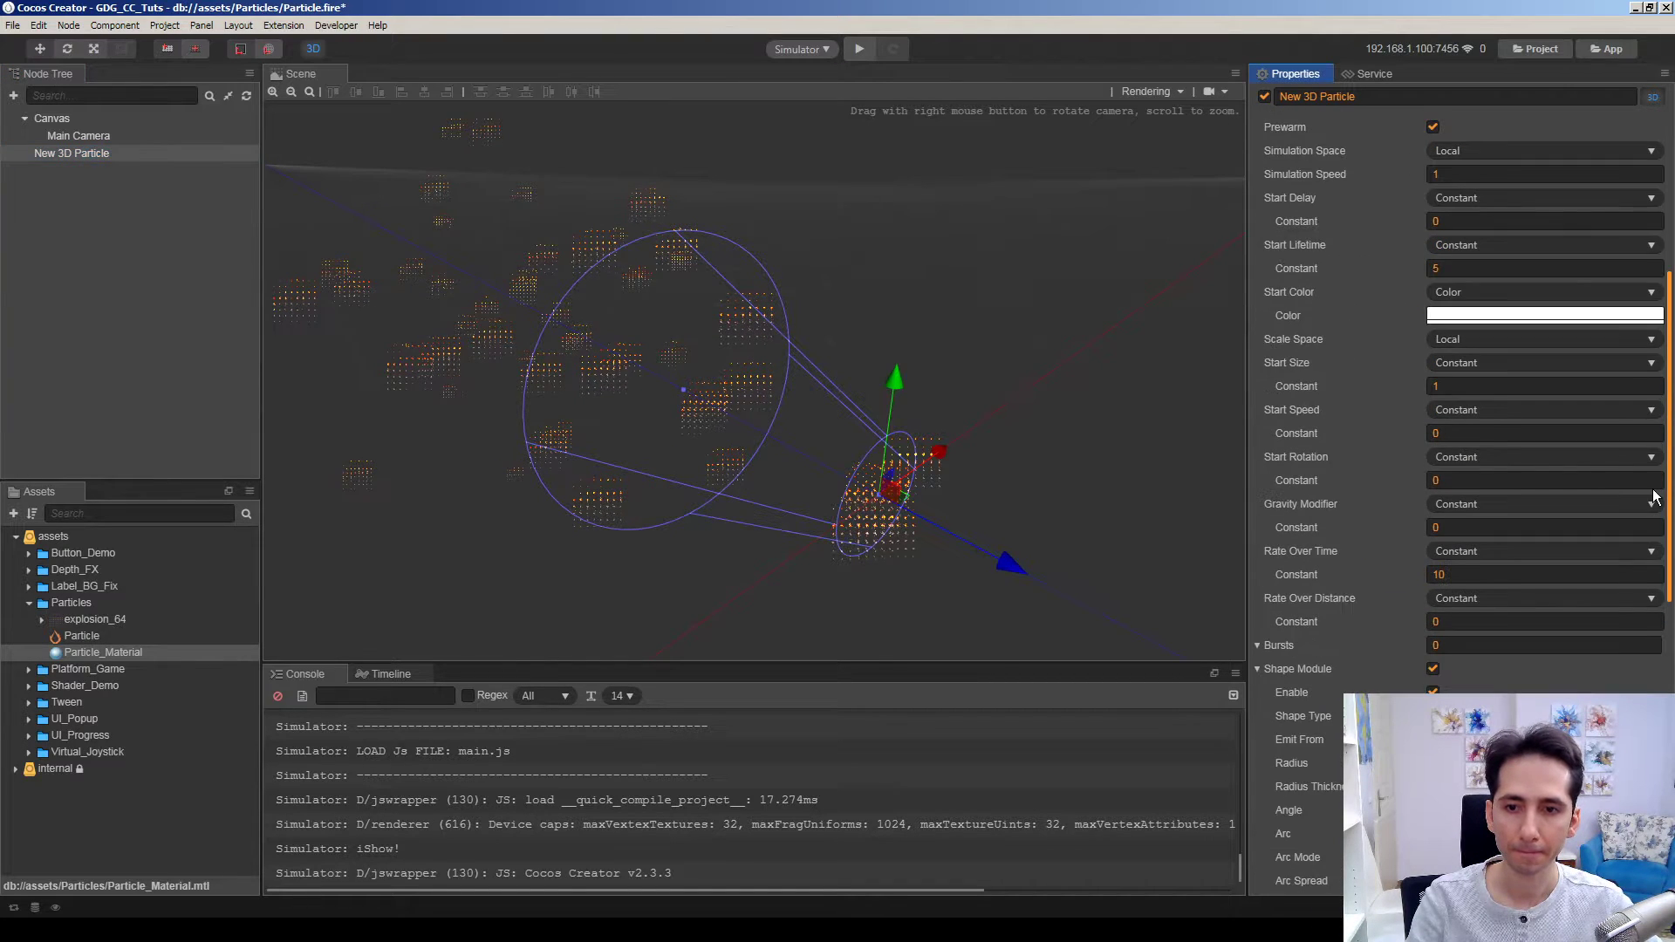
scroll(1655, 494, down, 1)
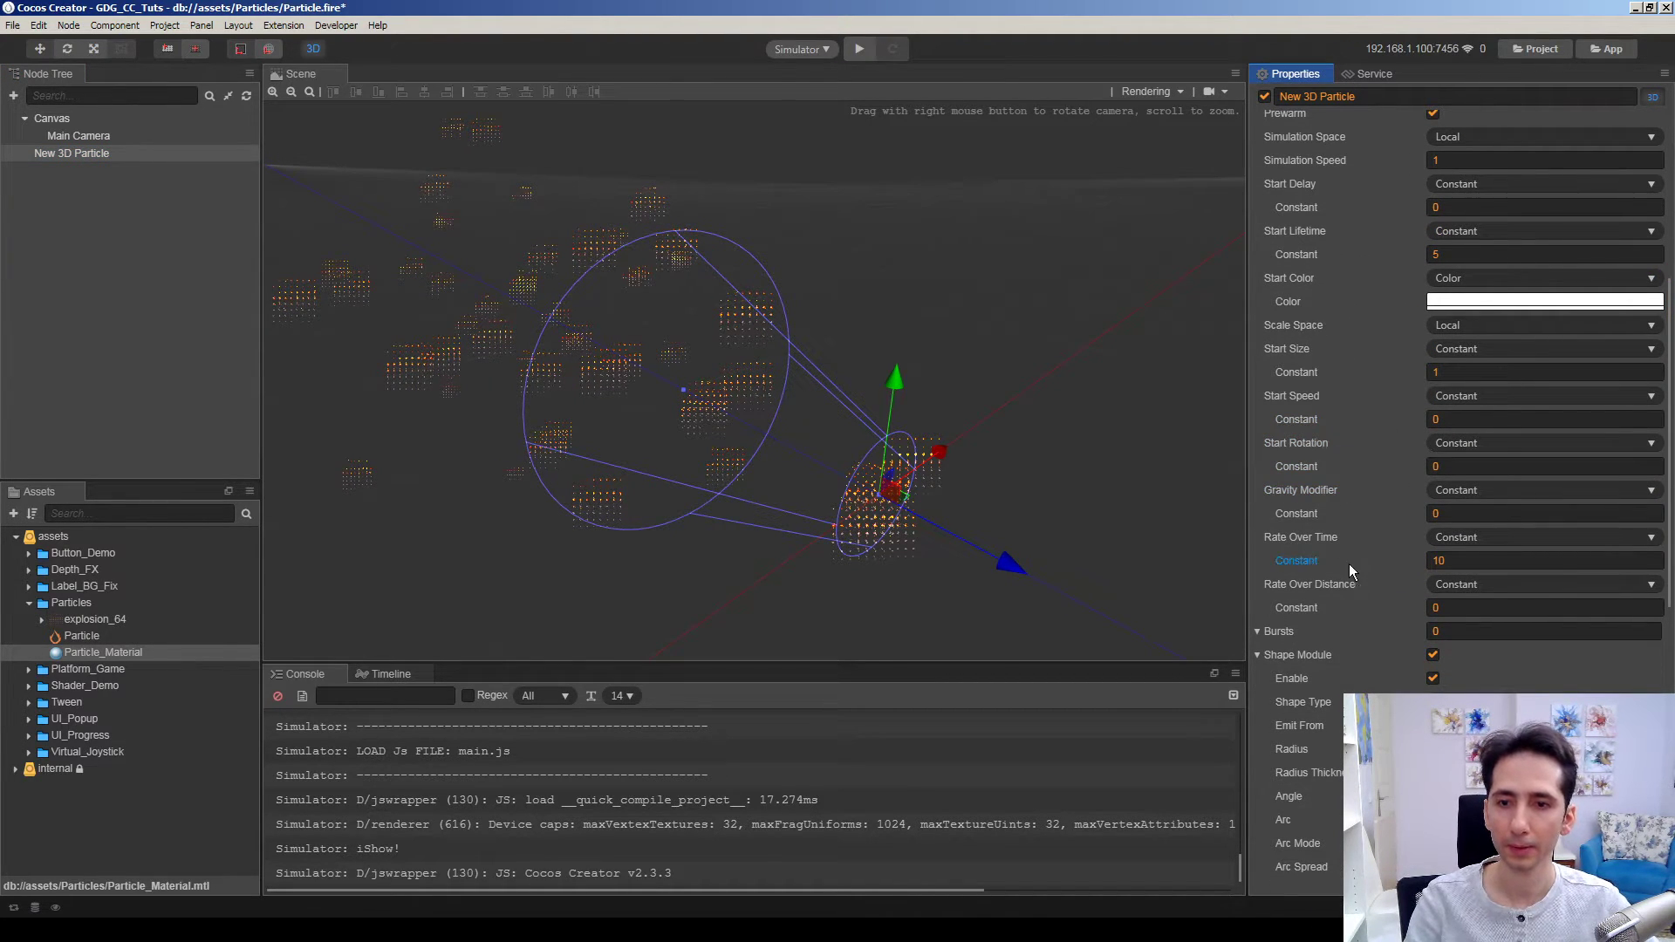
scroll(1667, 533, down, 2)
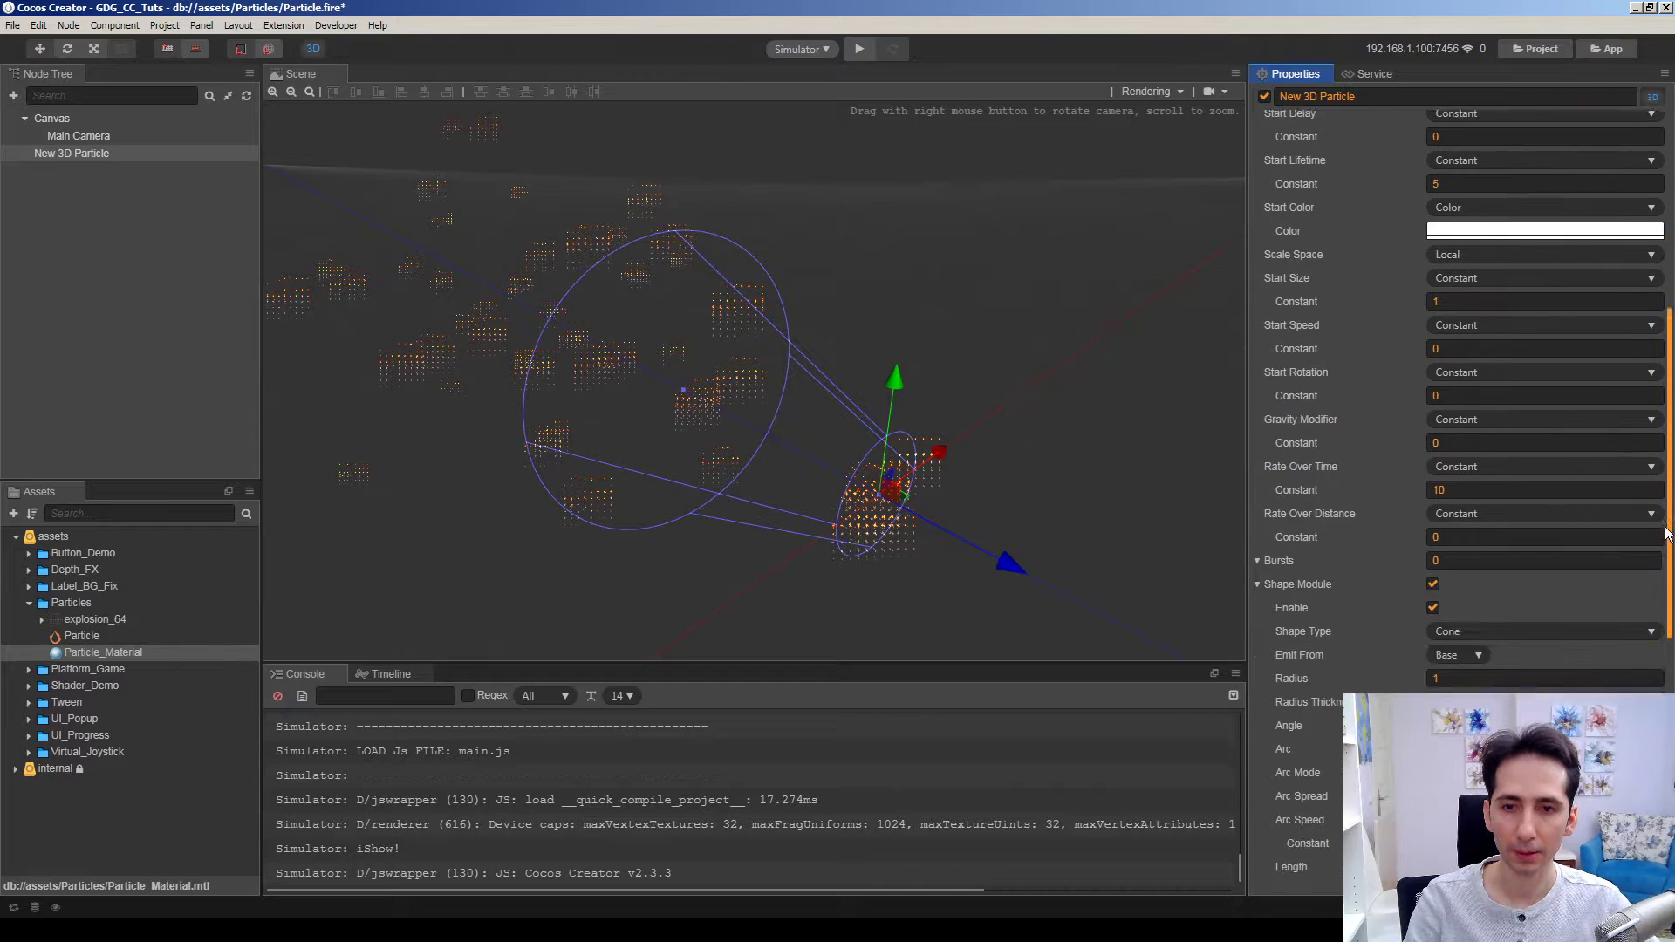
scroll(1666, 532, down, 1)
click(1459, 452)
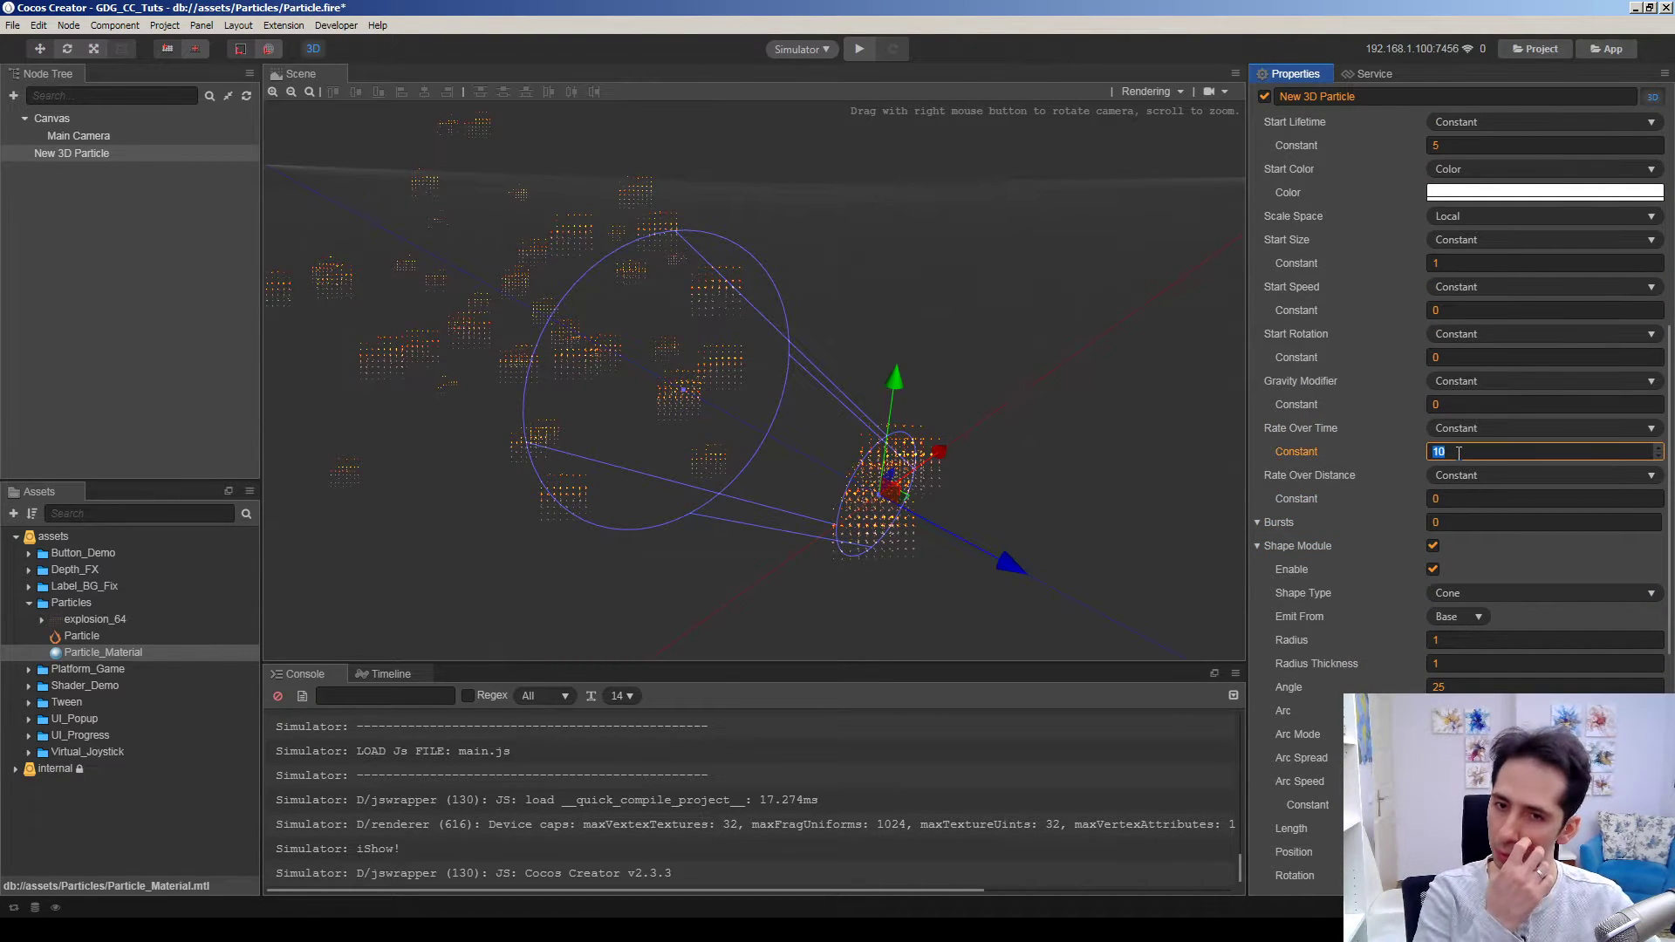
text(0.5)
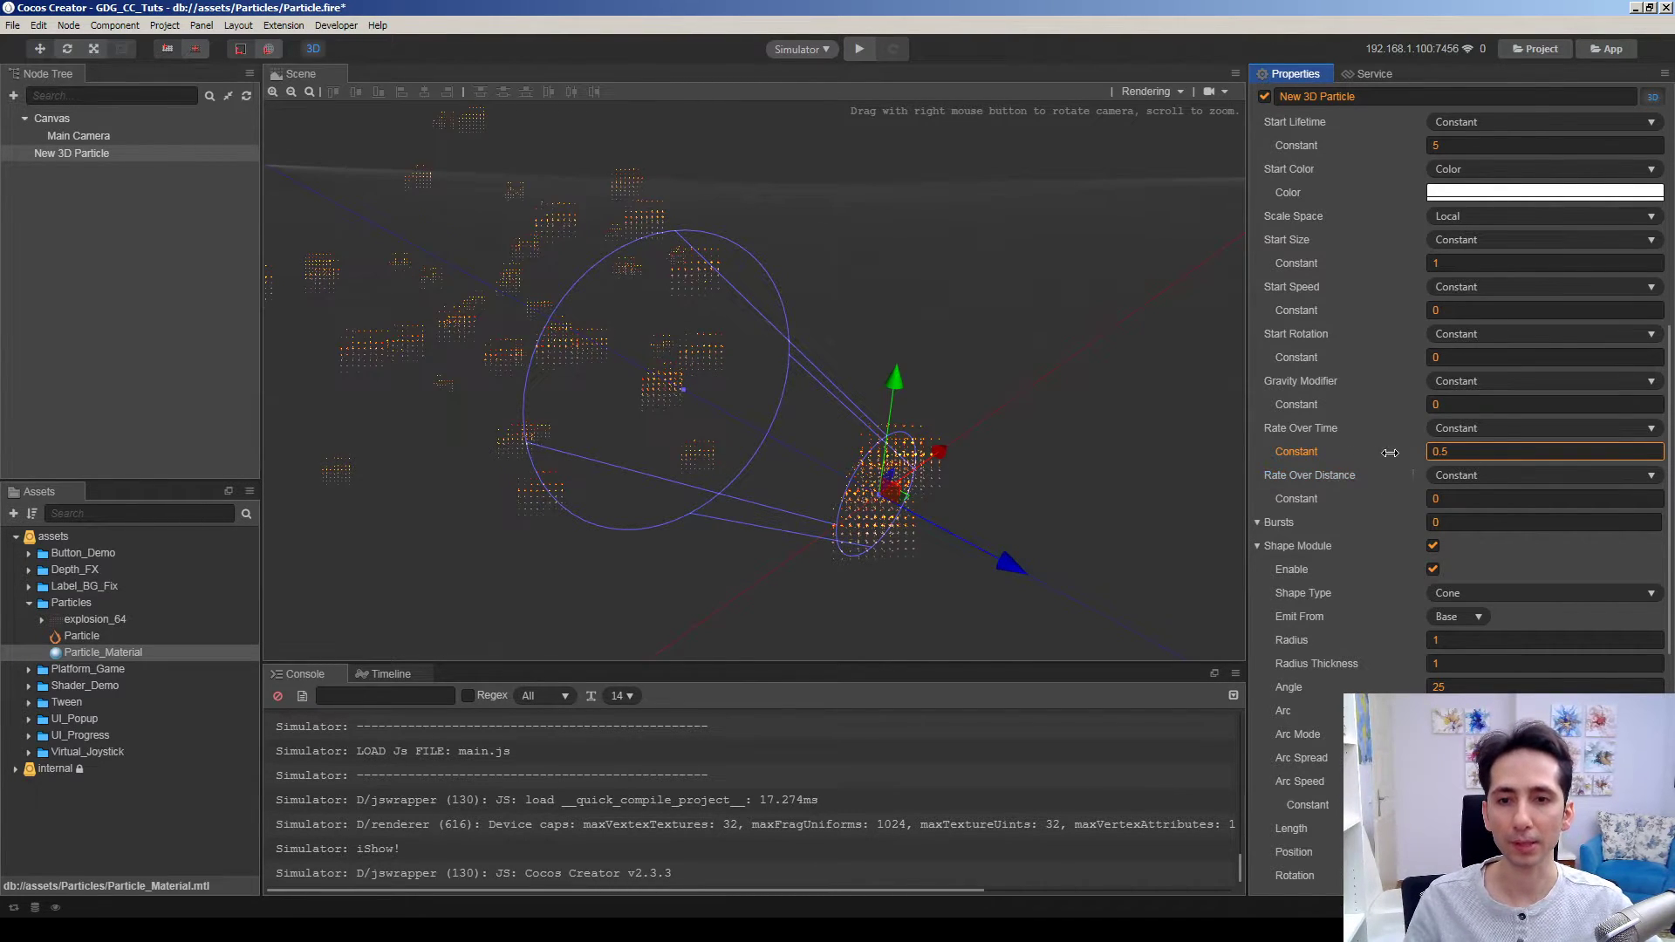
Set both the Radius and the Radius Thickness of the cone emitter in the Shape Module to 0
drag(1668, 406, 1668, 478)
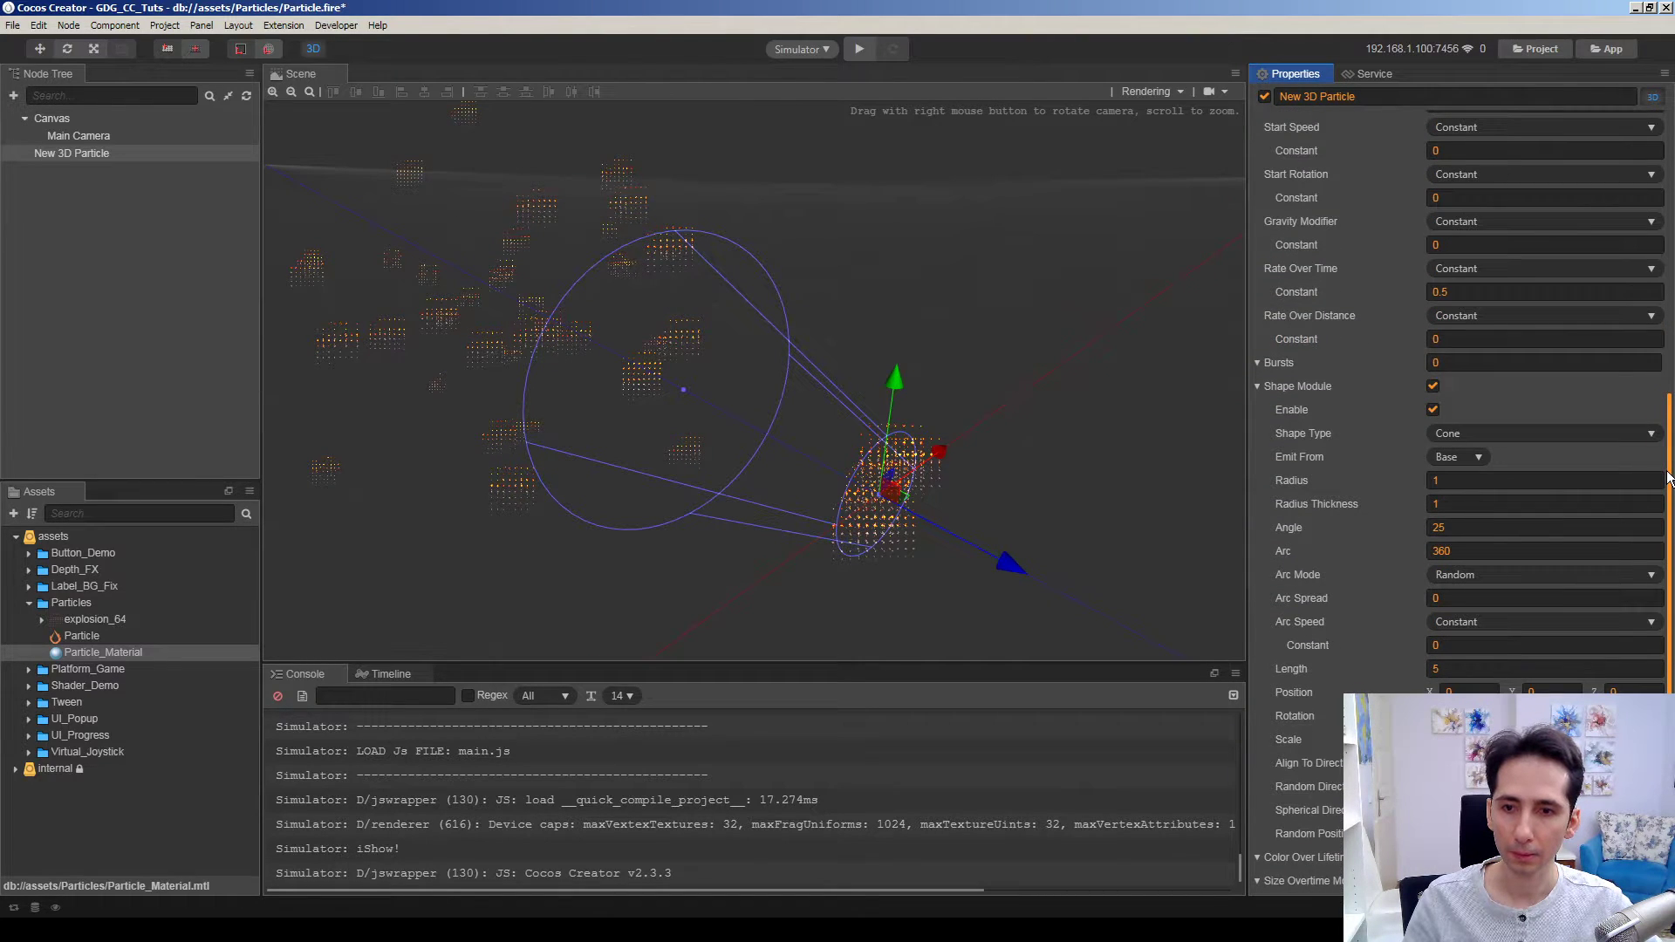
click(1463, 479)
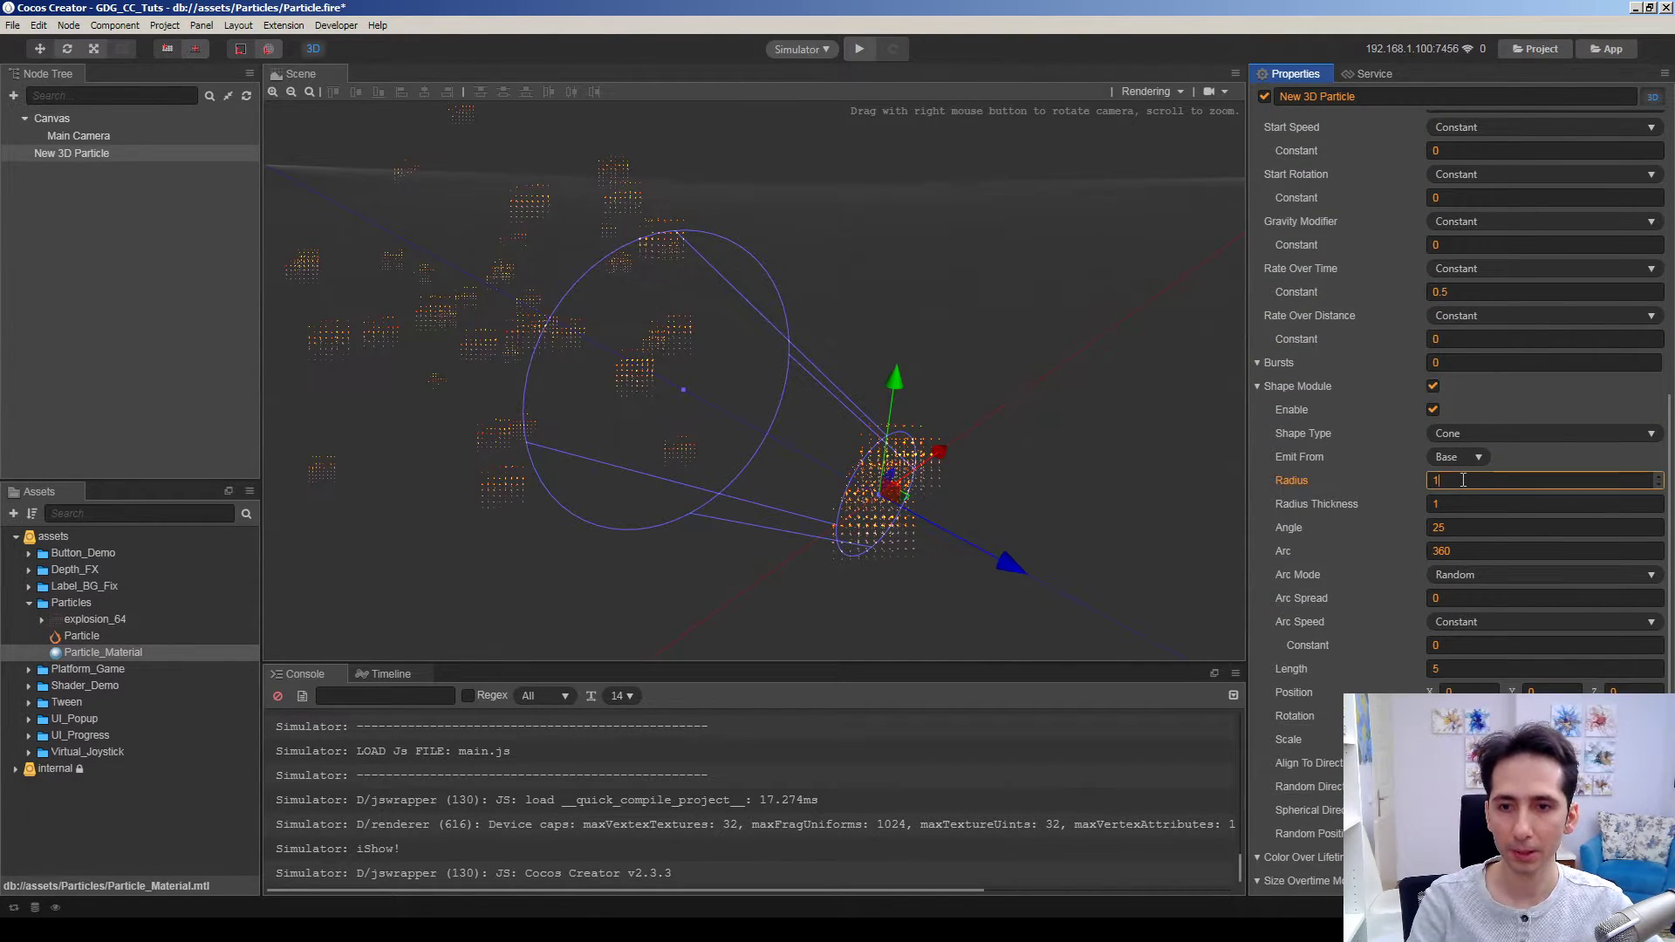
key(BackSpace)
text(0)
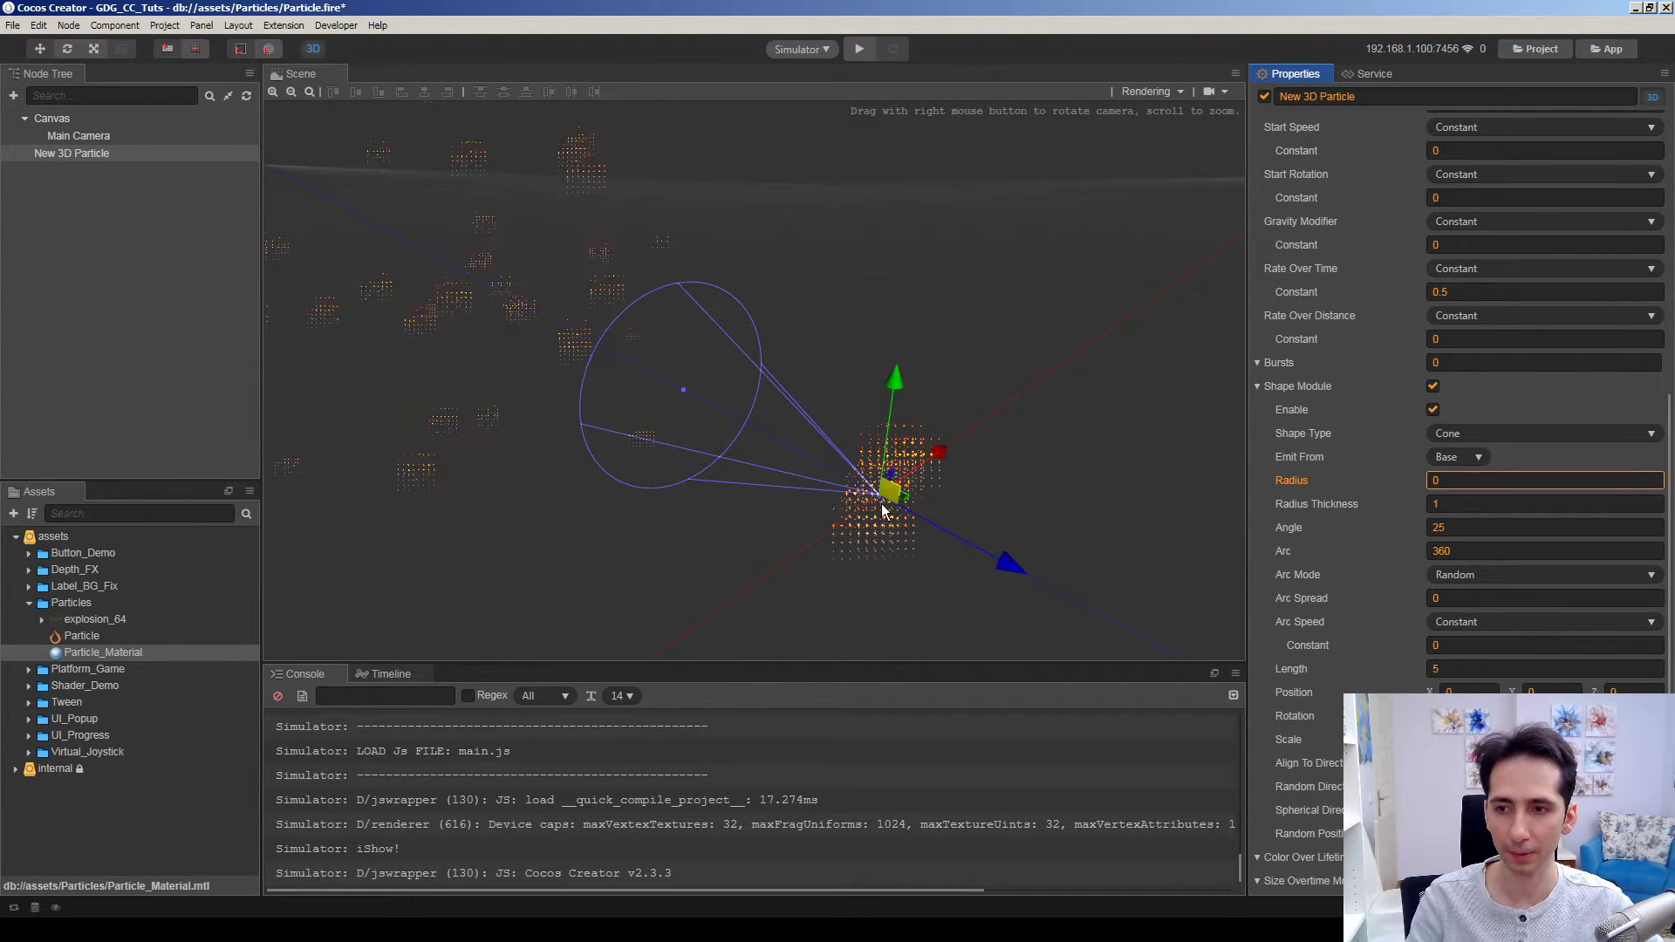
click(1462, 504)
click(1462, 504)
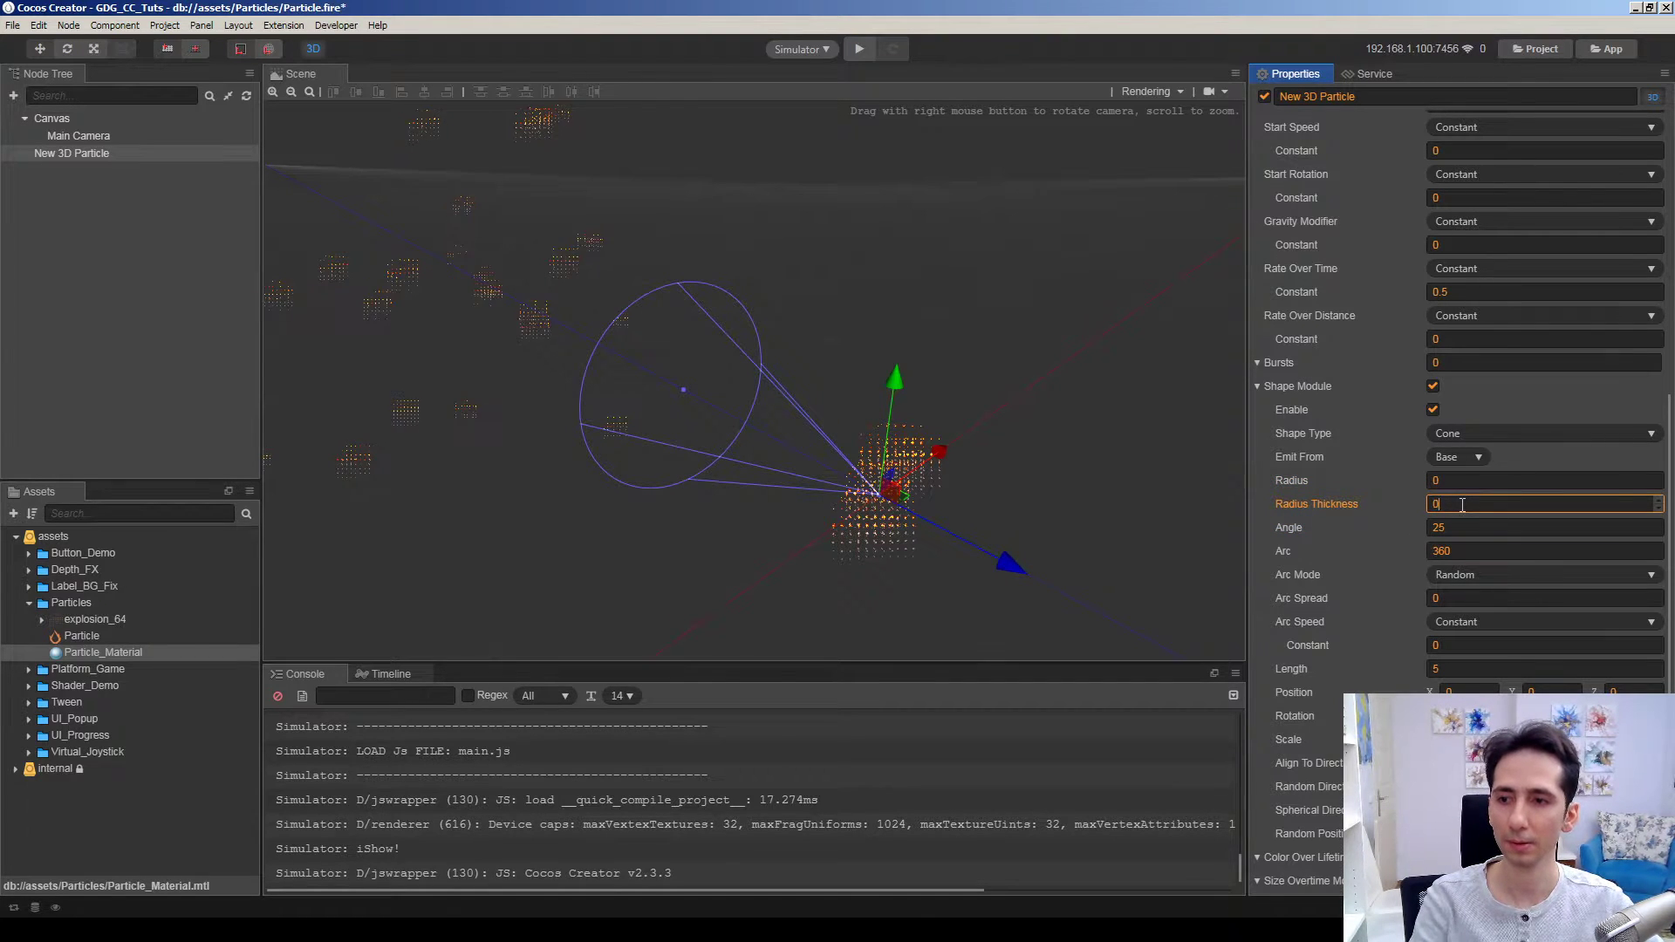
Review the Shape Module's remaining settings and Emit From options, keeping Base, and examine the cone emitter from farther away in the scene
drag(1670, 465, 1669, 511)
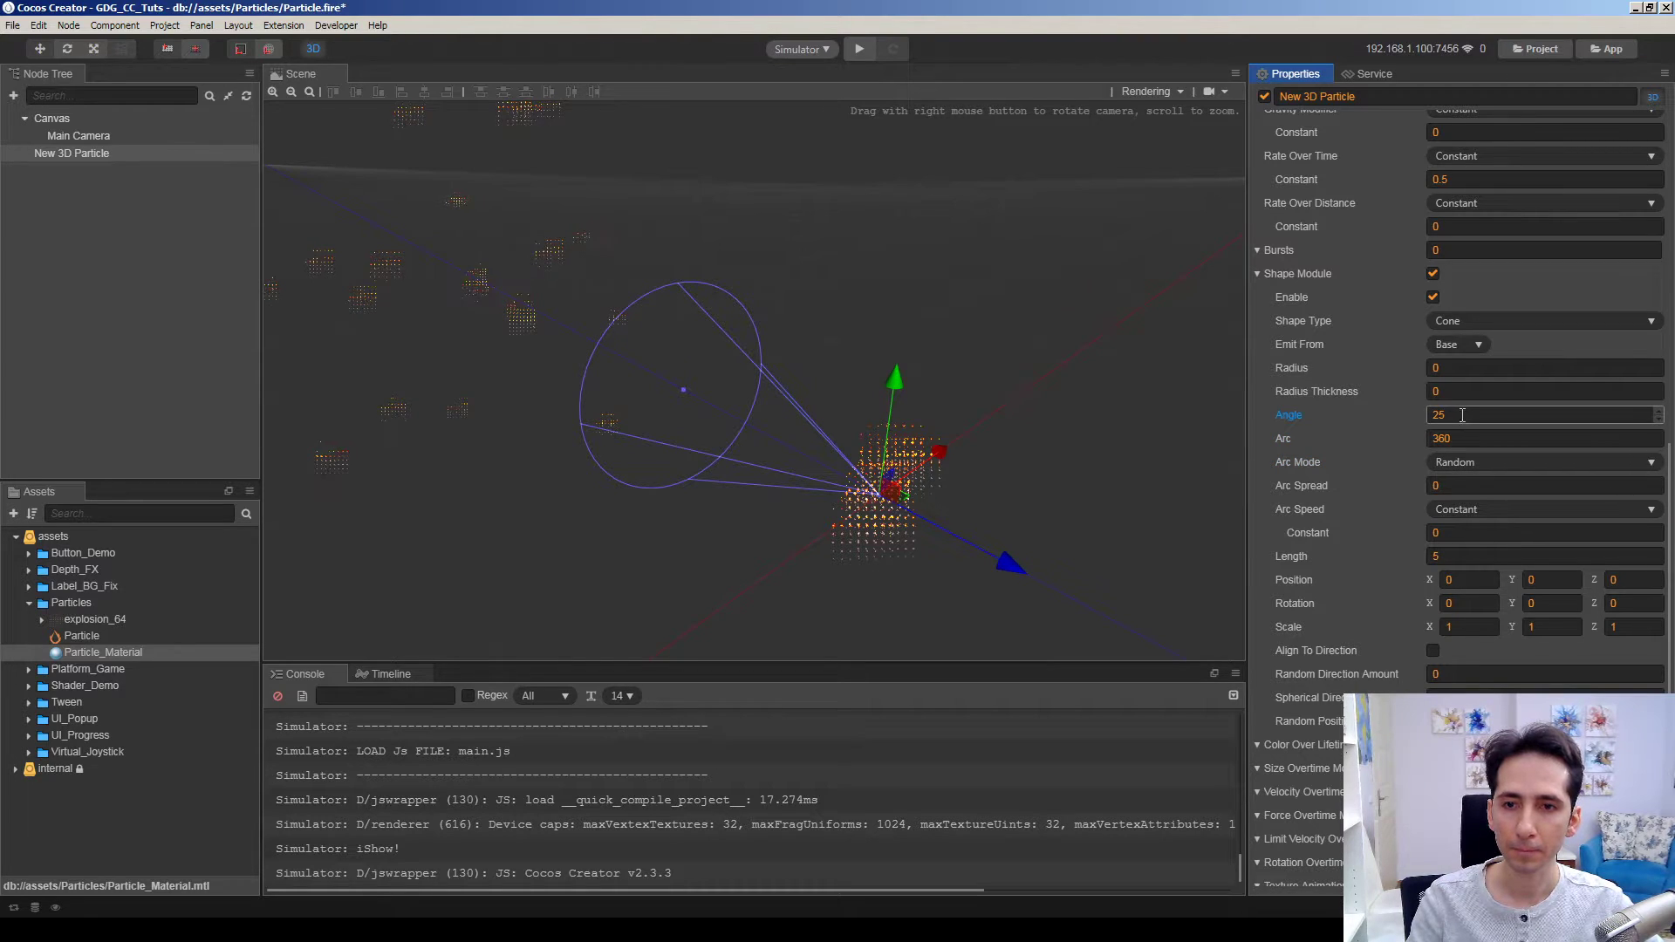
drag(1669, 489, 1669, 552)
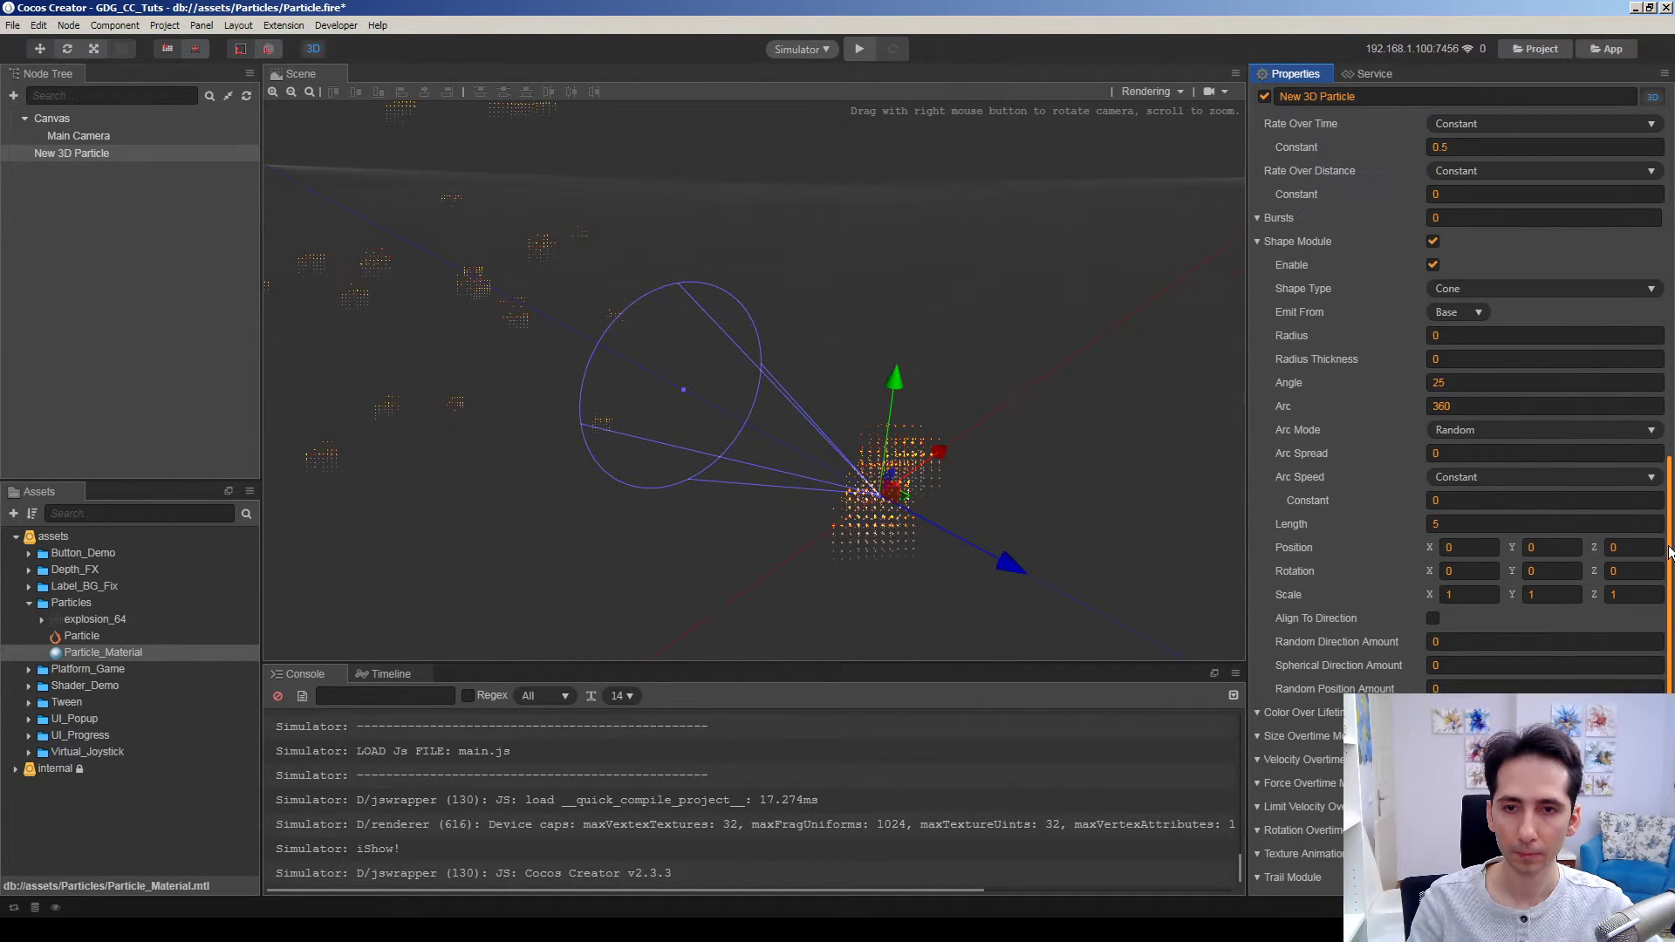
click(1455, 313)
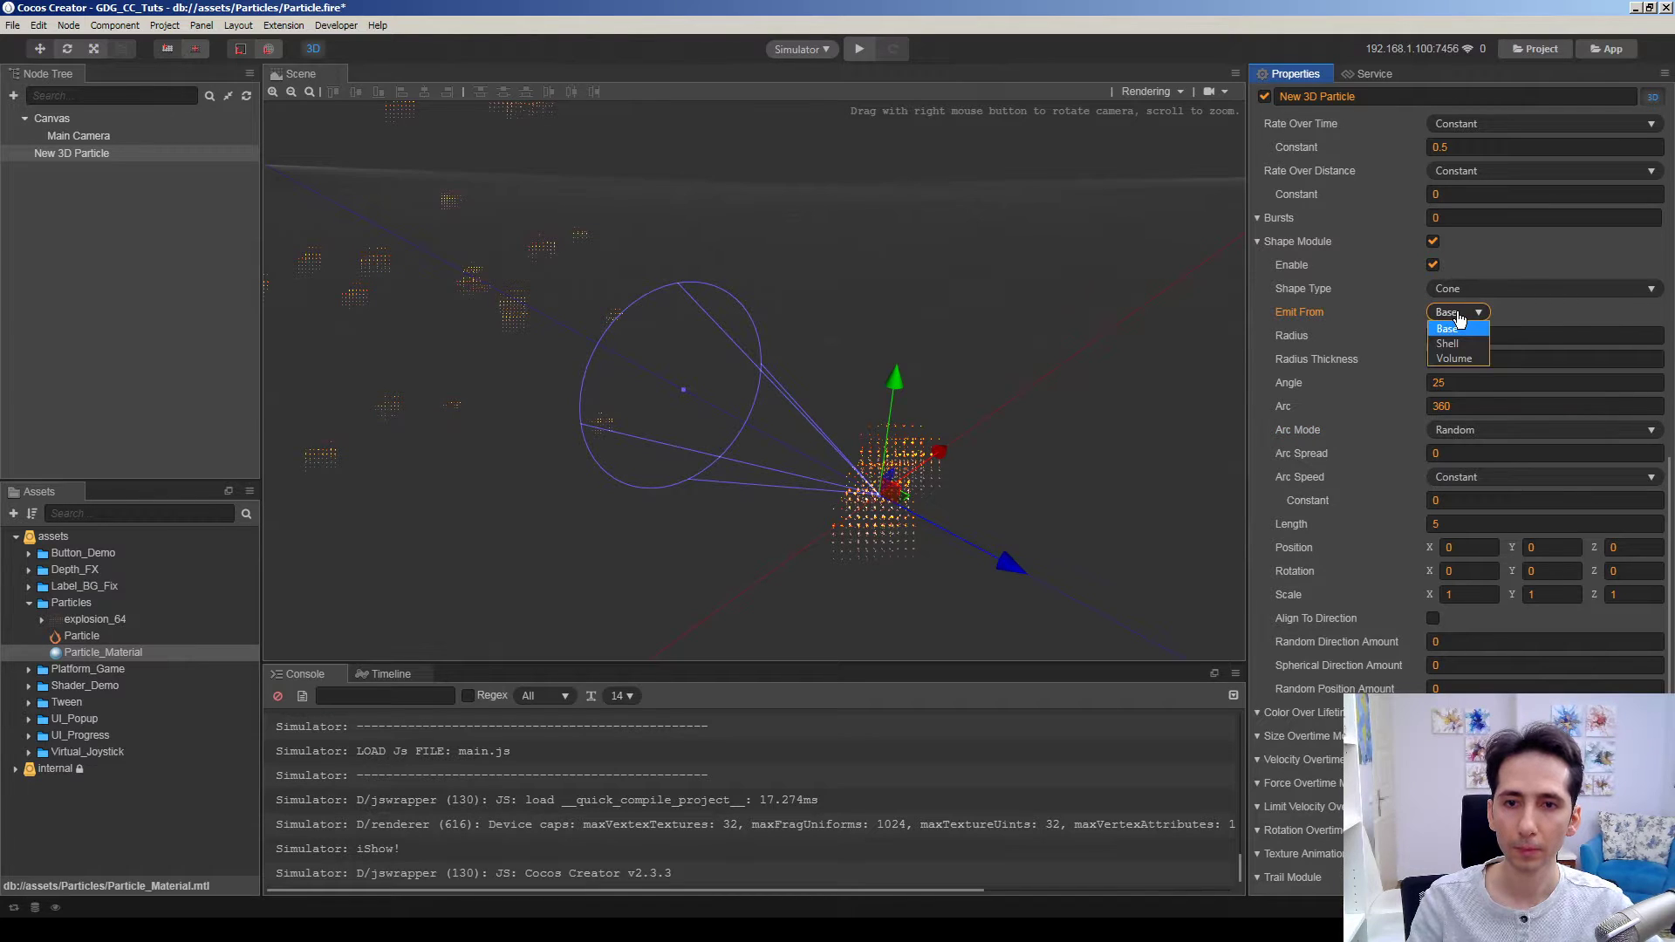
click(1470, 319)
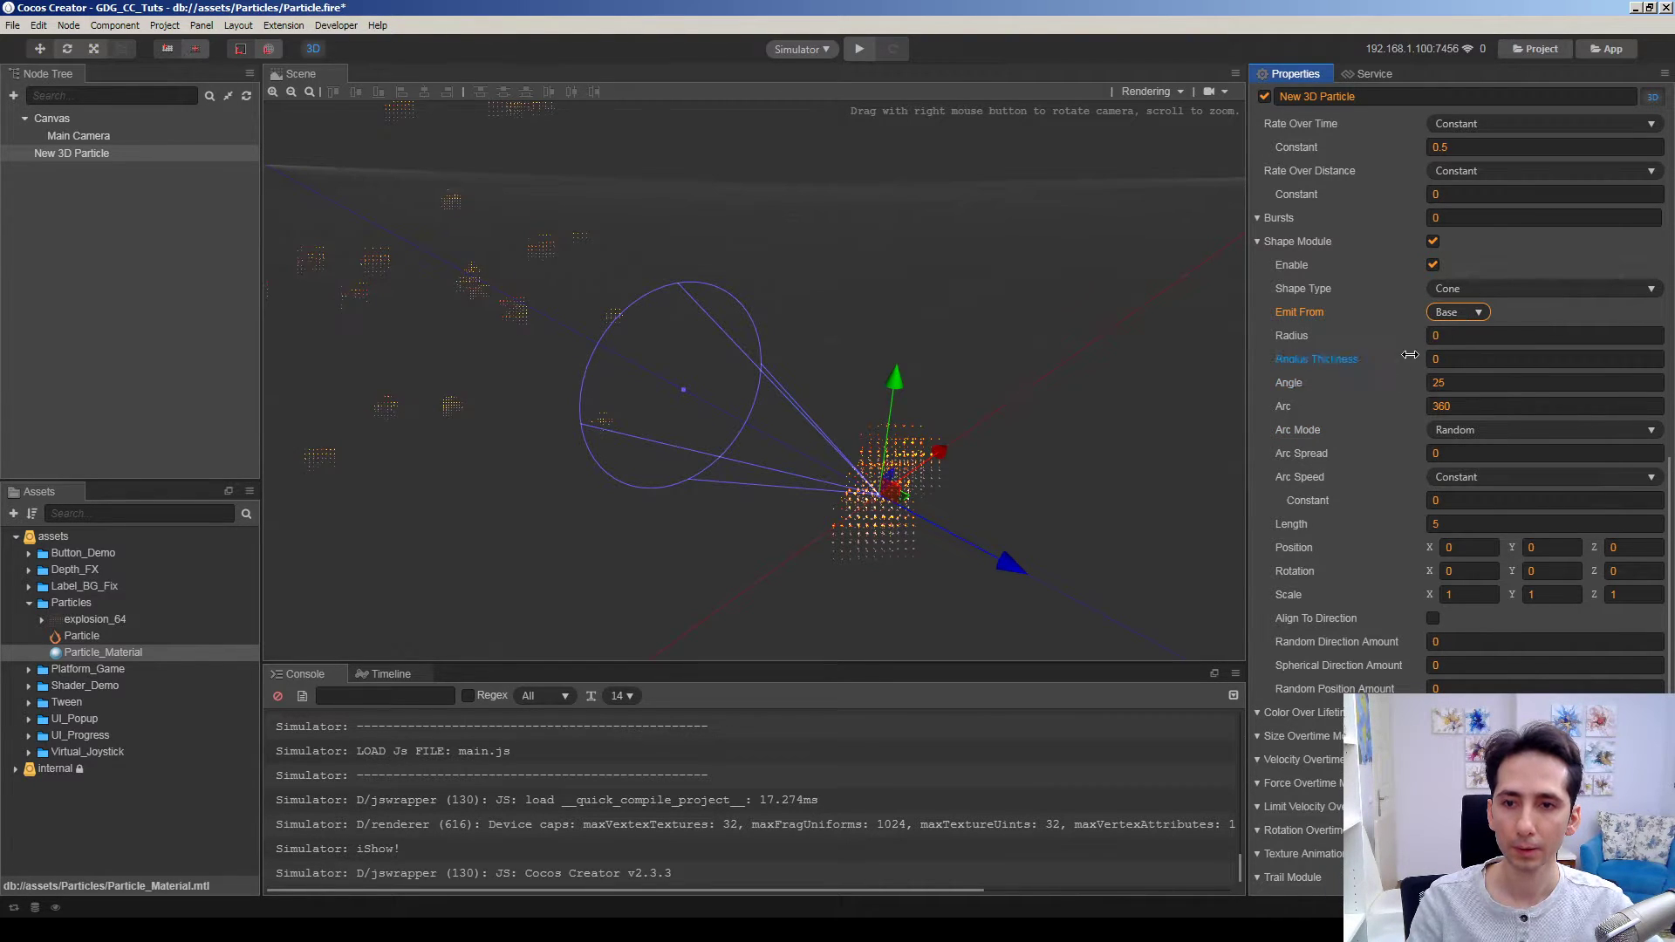
right_drag(926, 428, 966, 482)
key(w)
key(s)
key(a)
key(s)
scroll(1313, 375, up, 10)
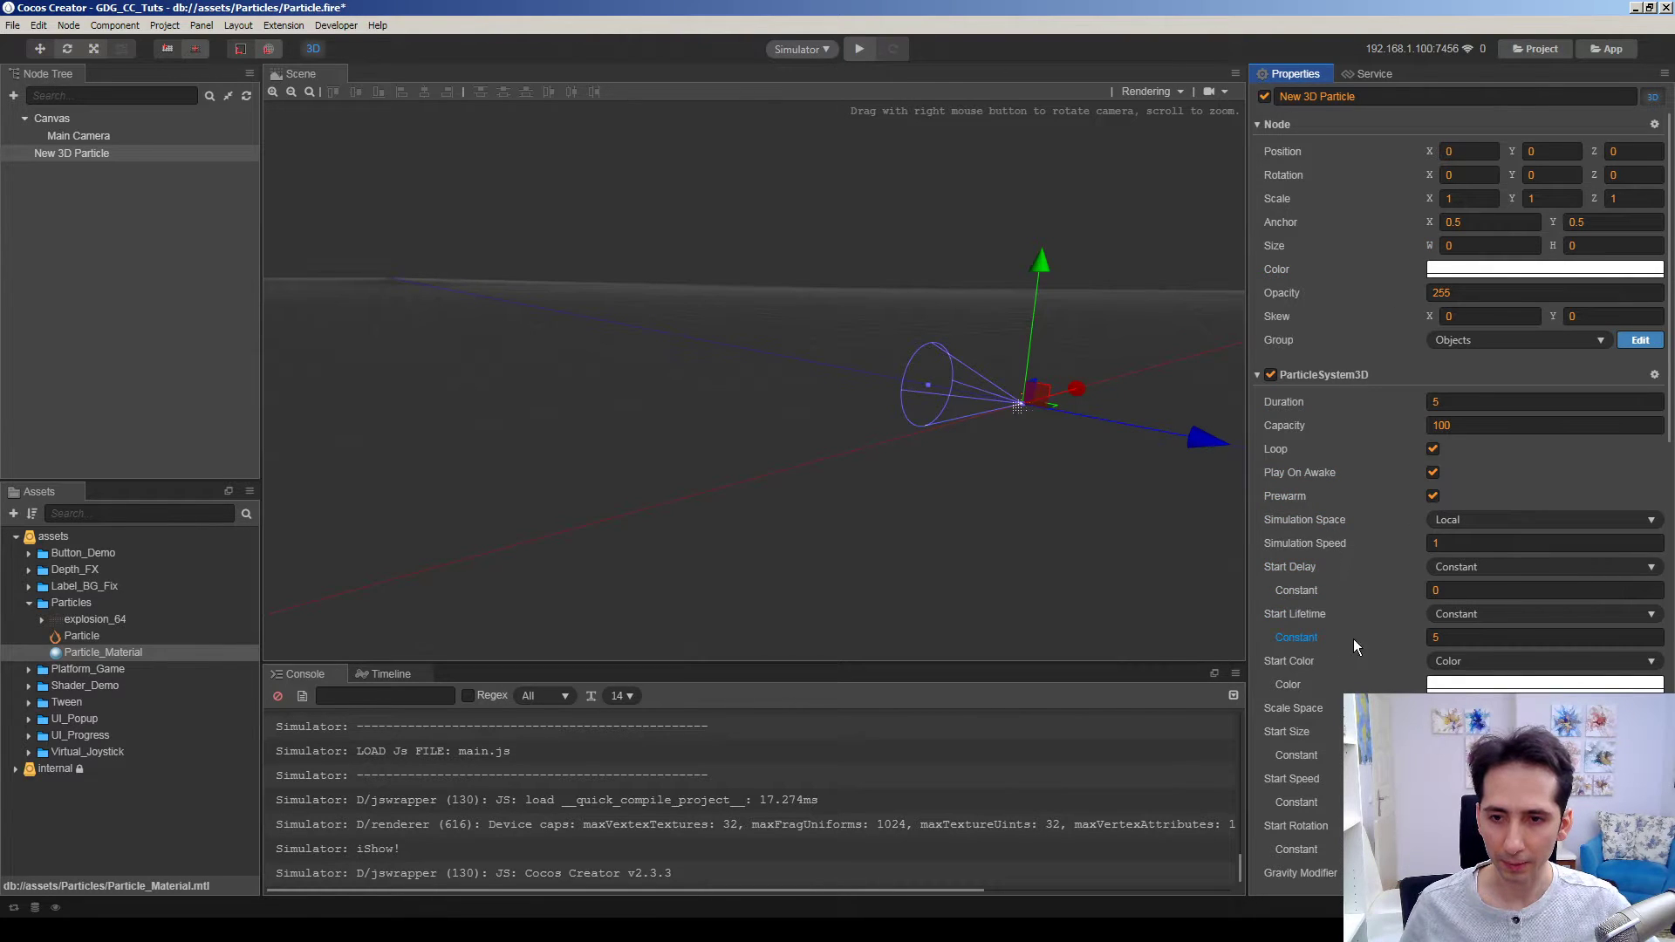
Set the particle system's Start Size constant to 10 and view the sprite sheet in the scene
scroll(1604, 436, down, 3)
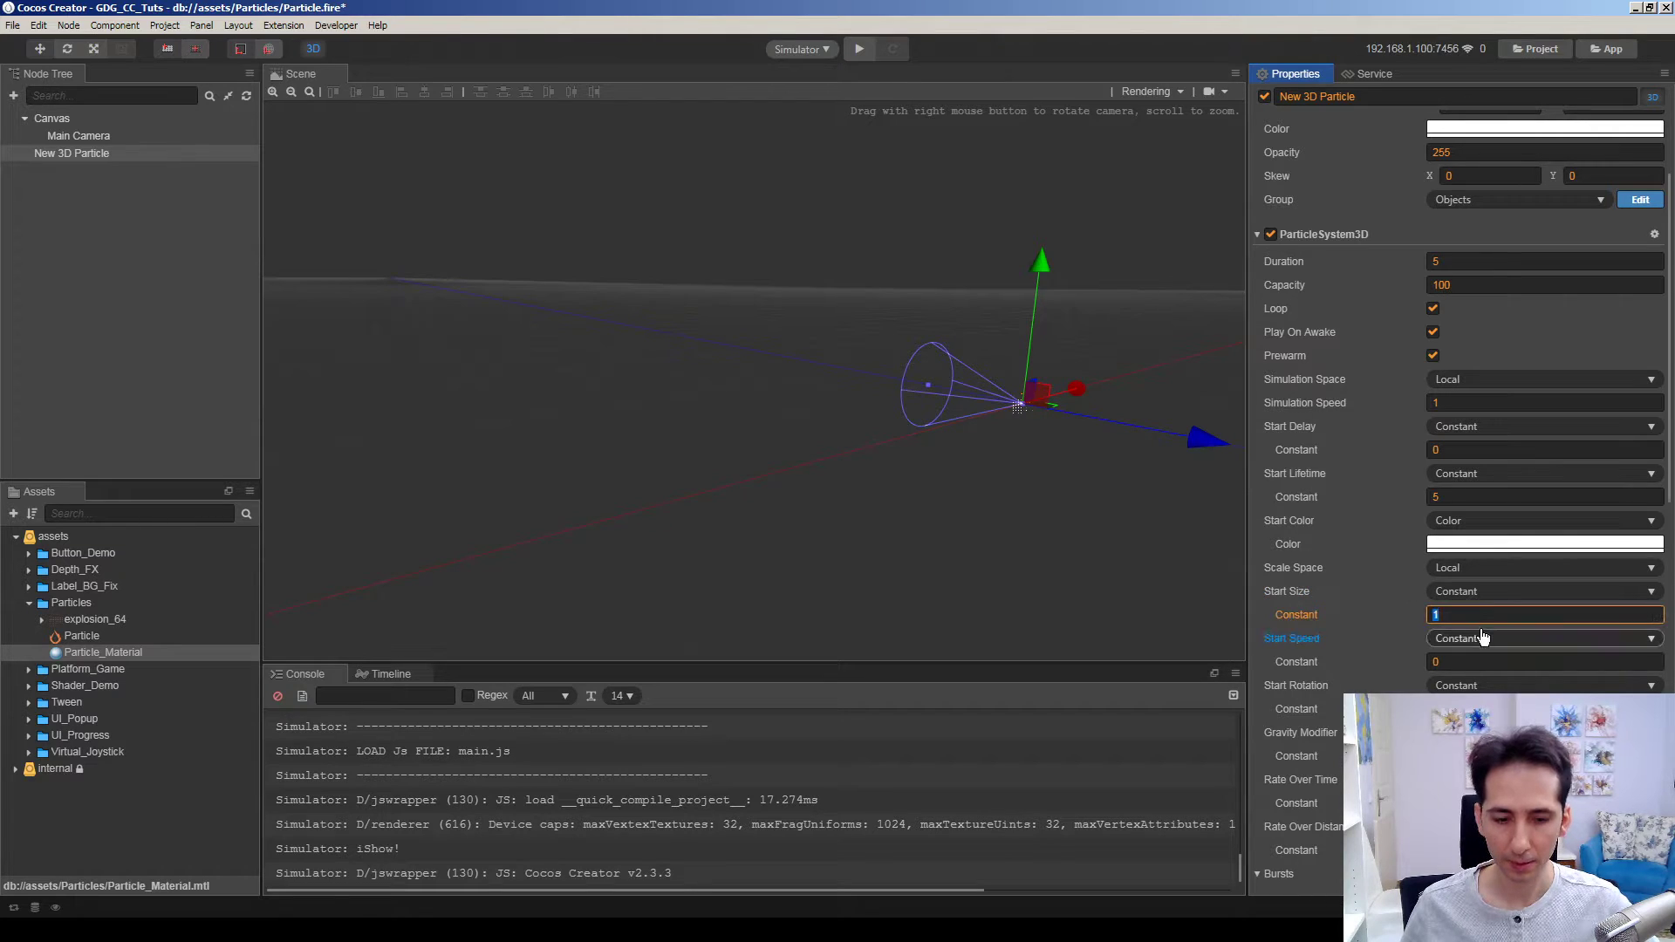
mouse_move(1029, 449)
middle_down()
mouse_move(1027, 474)
mouse_move(1045, 478)
middle_up()
scroll(963, 462, down, 5)
right_drag(963, 469, 785, 418)
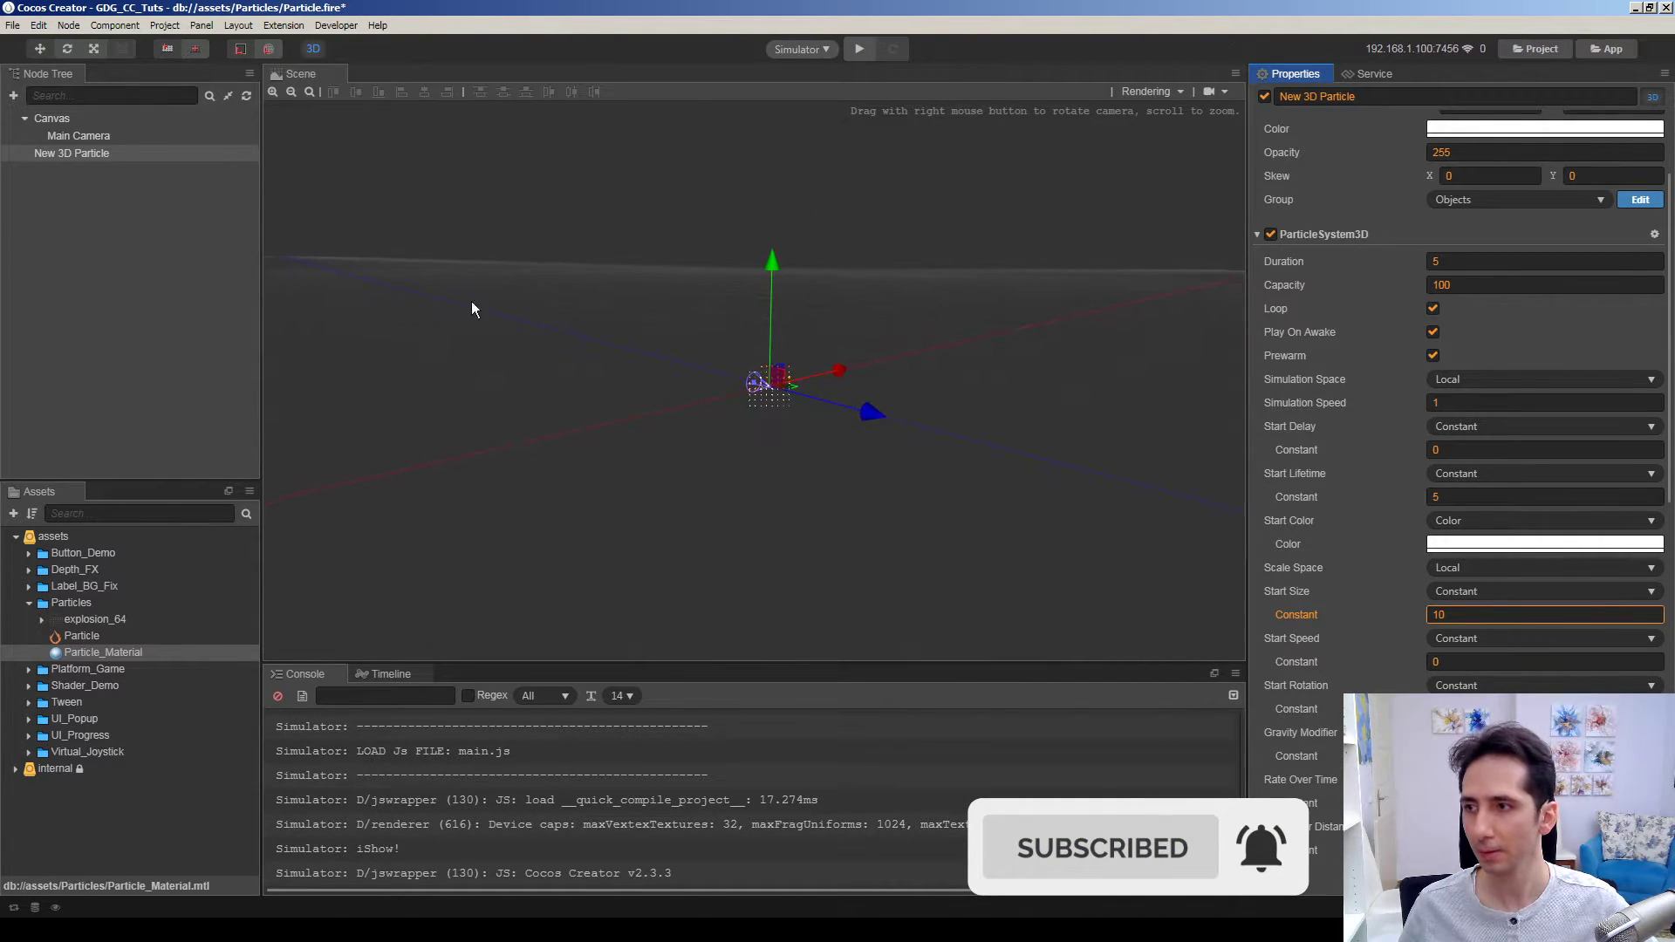
Increase the particle system's Start Size constant to 50, reselecting the New 3D Particle node to preview the larger sprite sheet
click(187, 258)
key(w)
mouse_move(558, 293)
right_down()
mouse_move(561, 317)
mouse_move(557, 293)
right_up()
key(s)
click(103, 153)
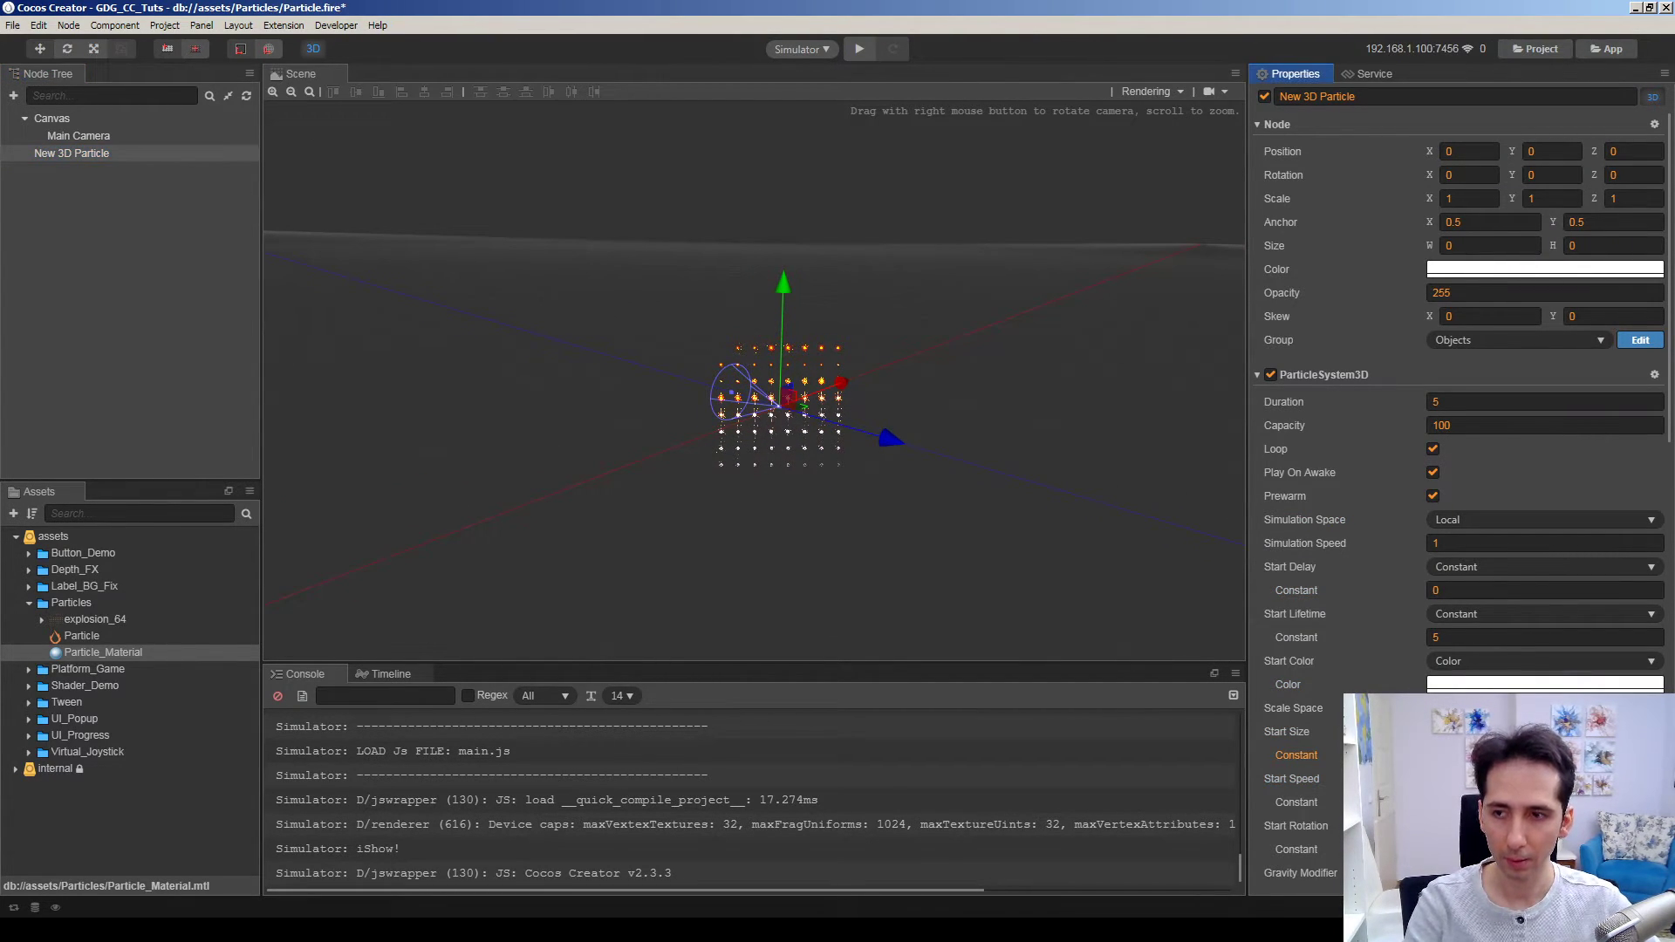
right_drag(754, 380, 766, 387)
key(s)
Set the particle system's Capacity to 1 and view the particle in the scene
click(1483, 425)
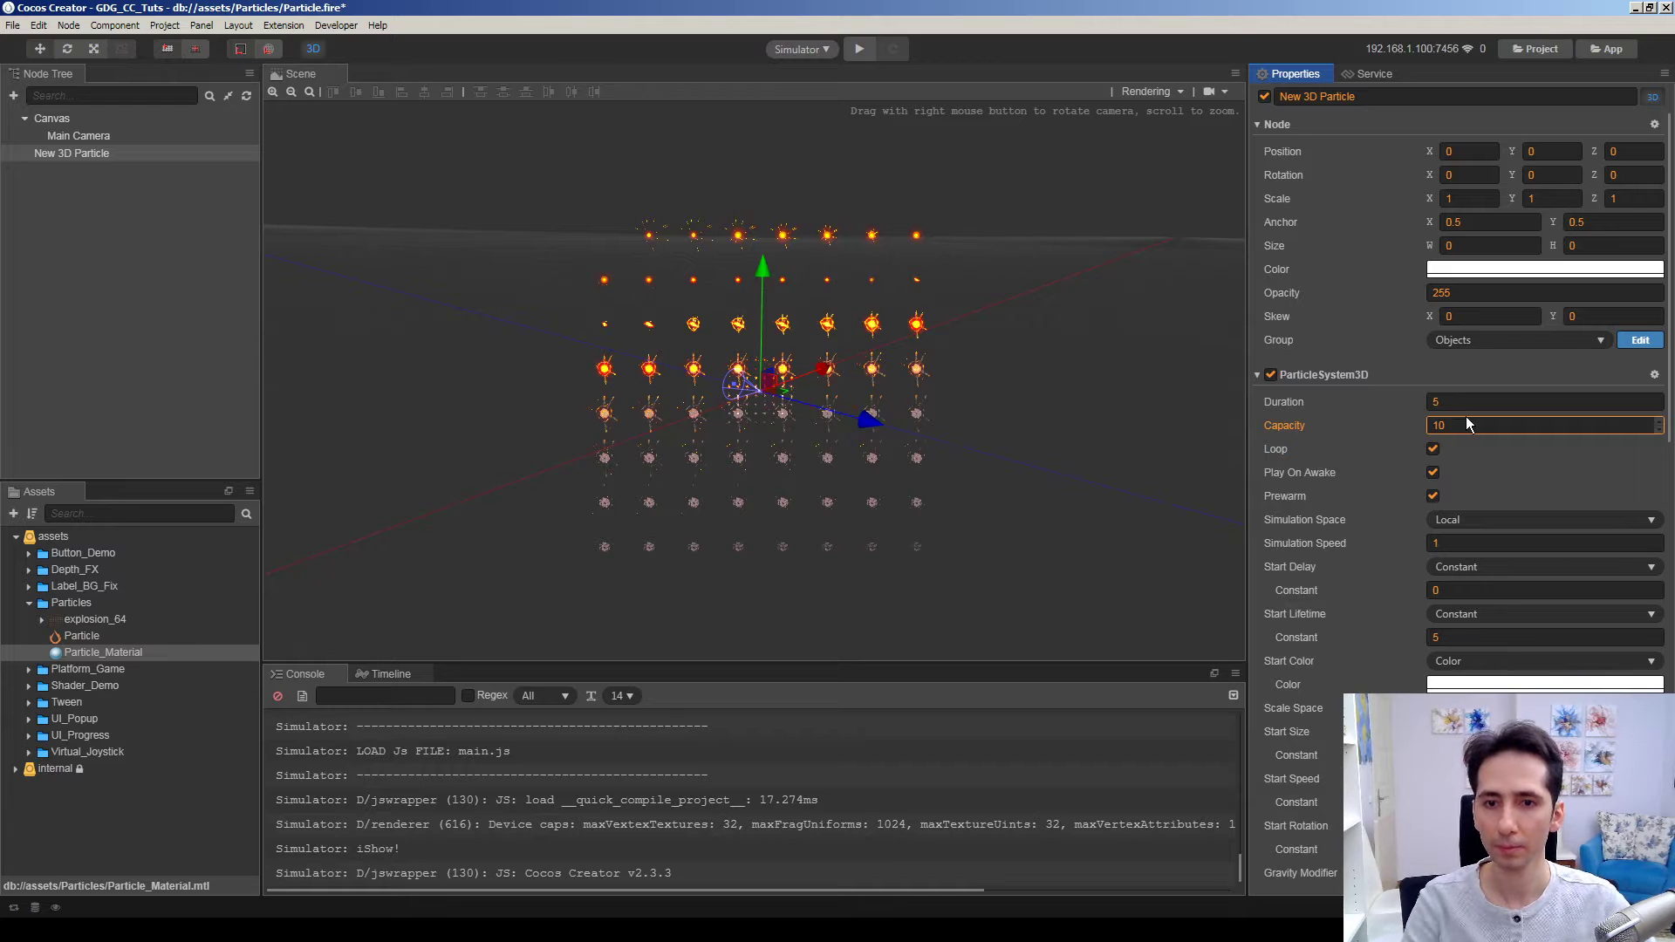
key(BackSpace)
mouse_move(761, 391)
right_down()
mouse_move(801, 393)
mouse_move(732, 393)
right_up()
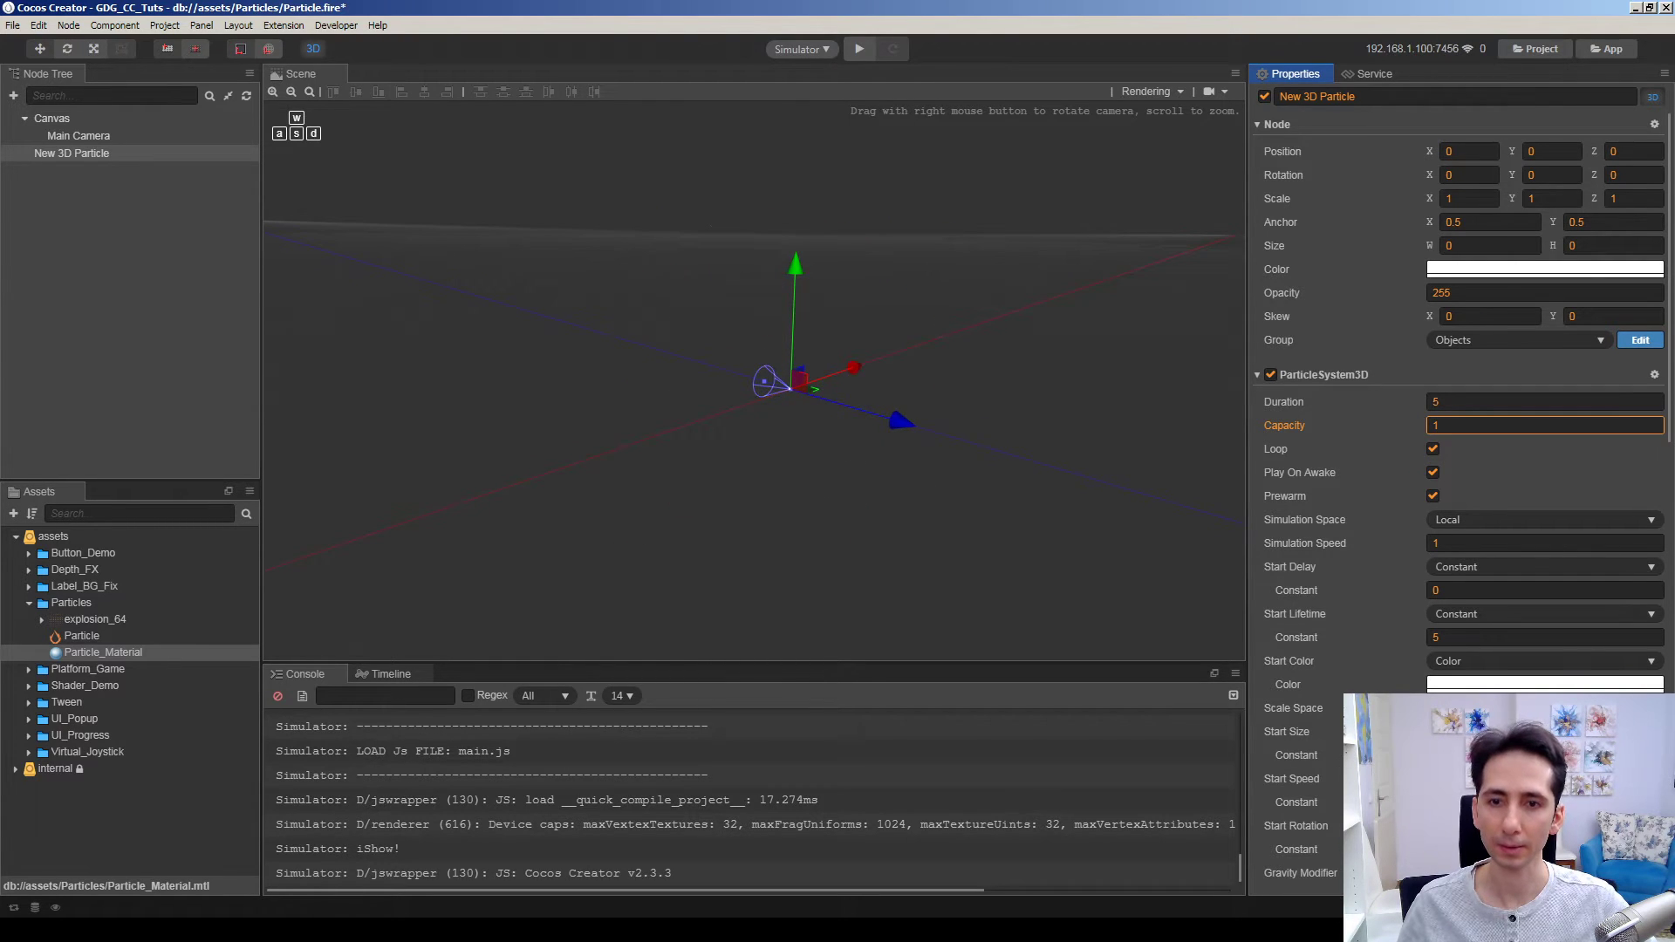
Enable the Texture Animation Module of the particle system, keeping its Mode at Grid
scroll(1665, 323, down, 5)
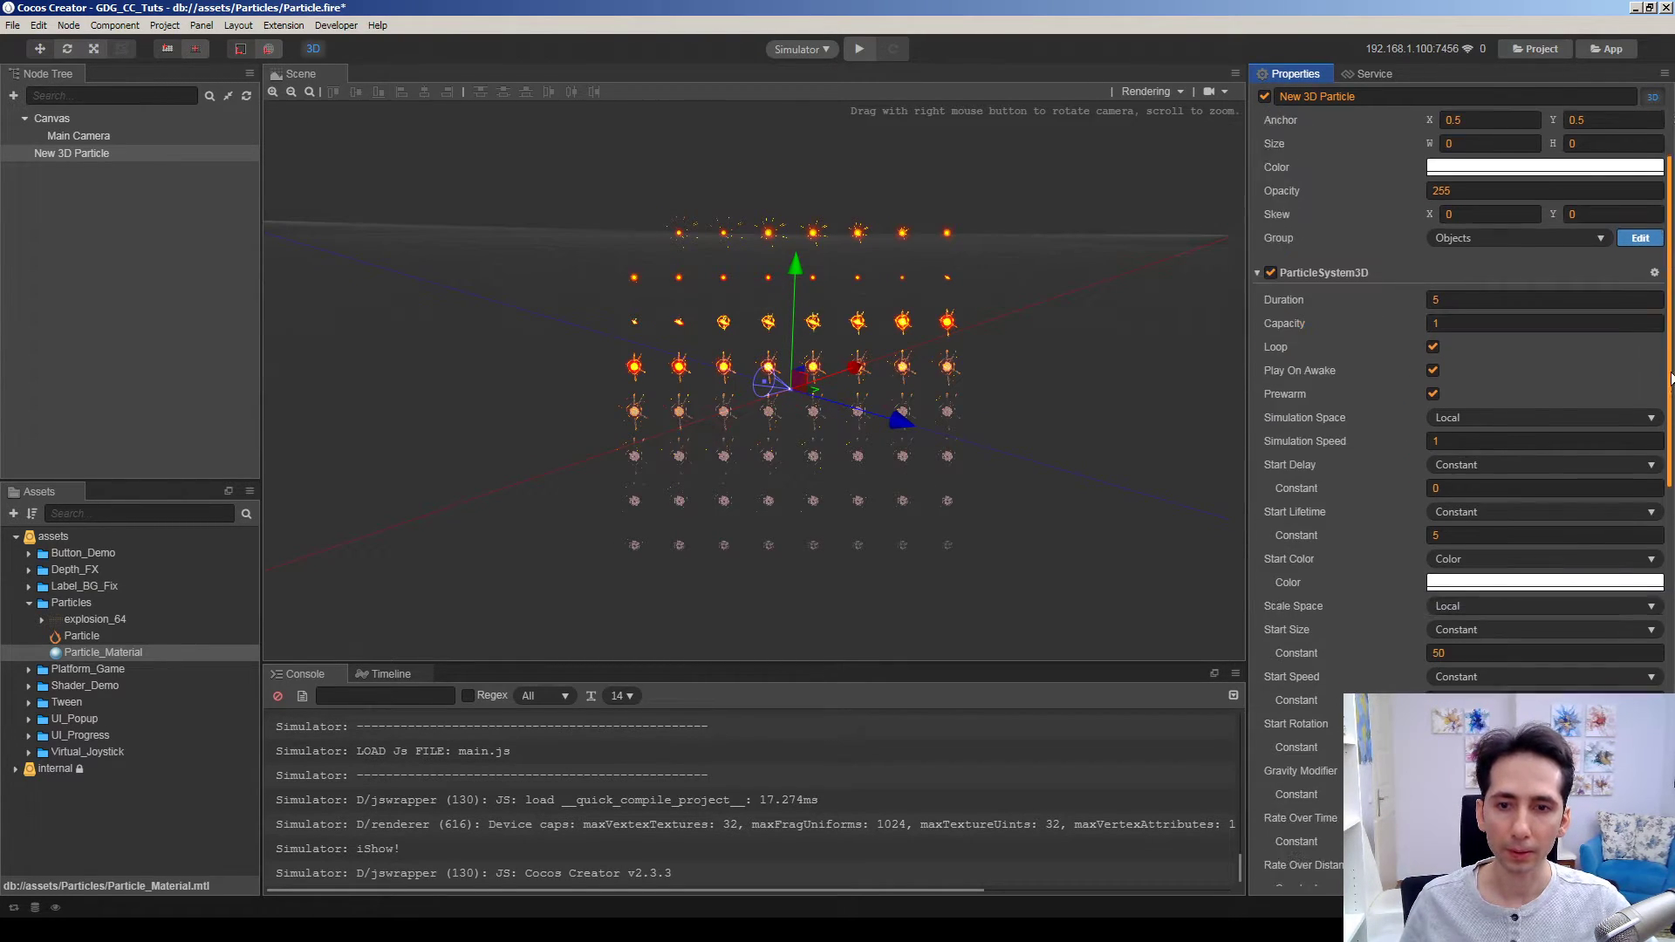
scroll(1669, 646, down, 4)
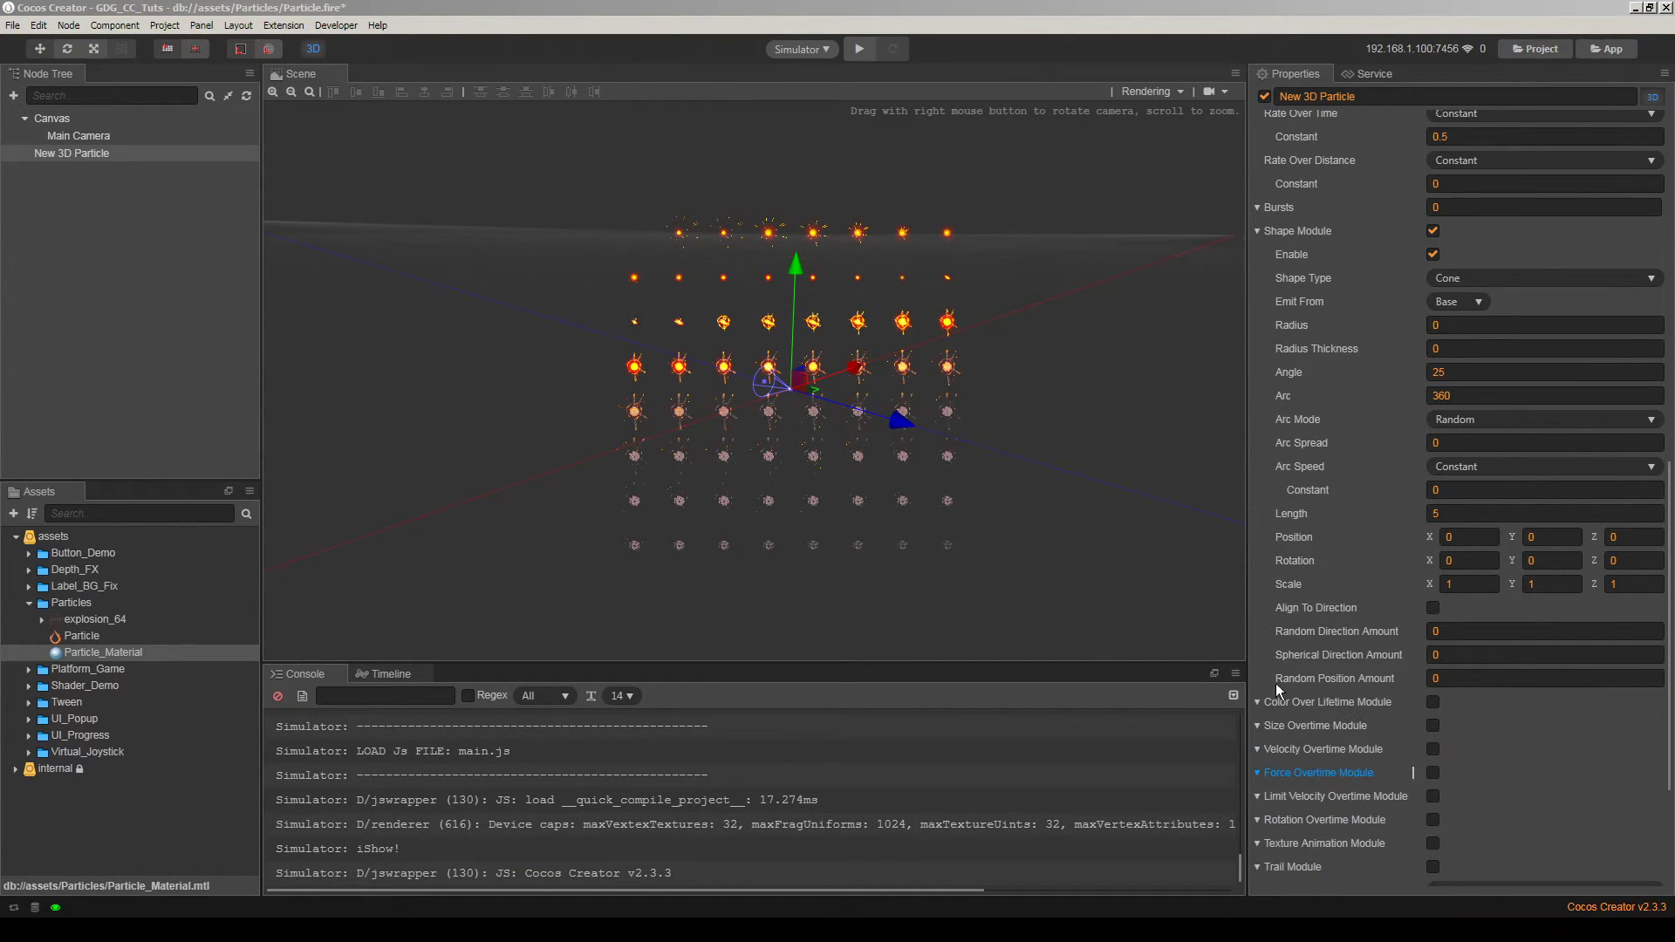
click(819, 481)
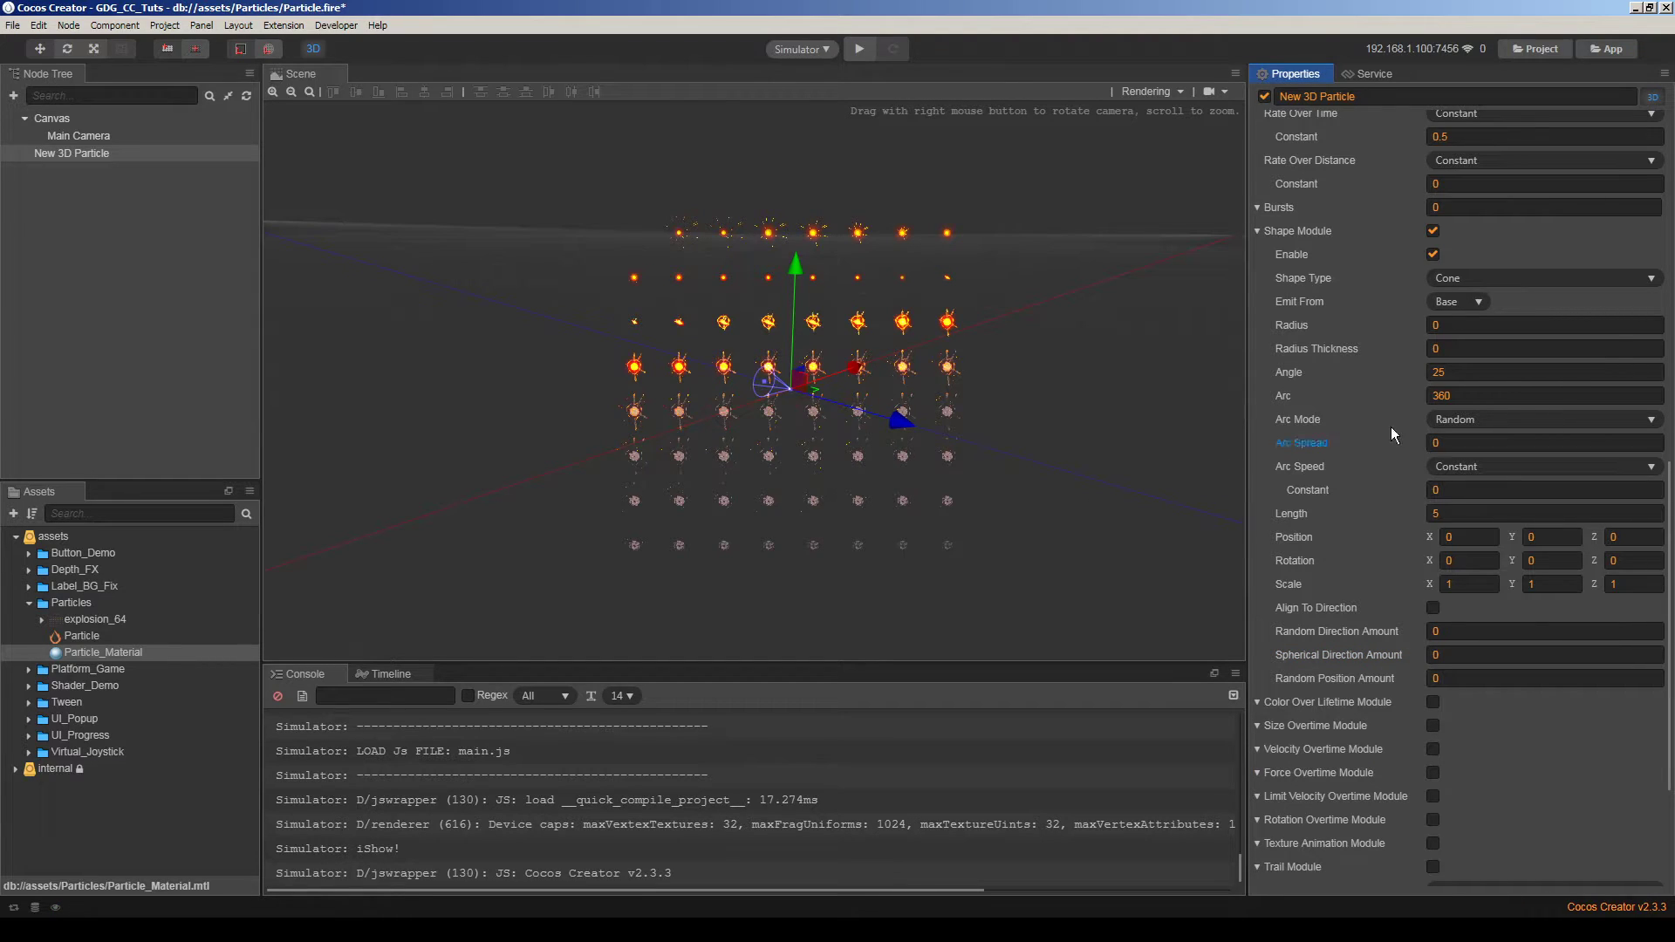
drag(1670, 489, 1669, 605)
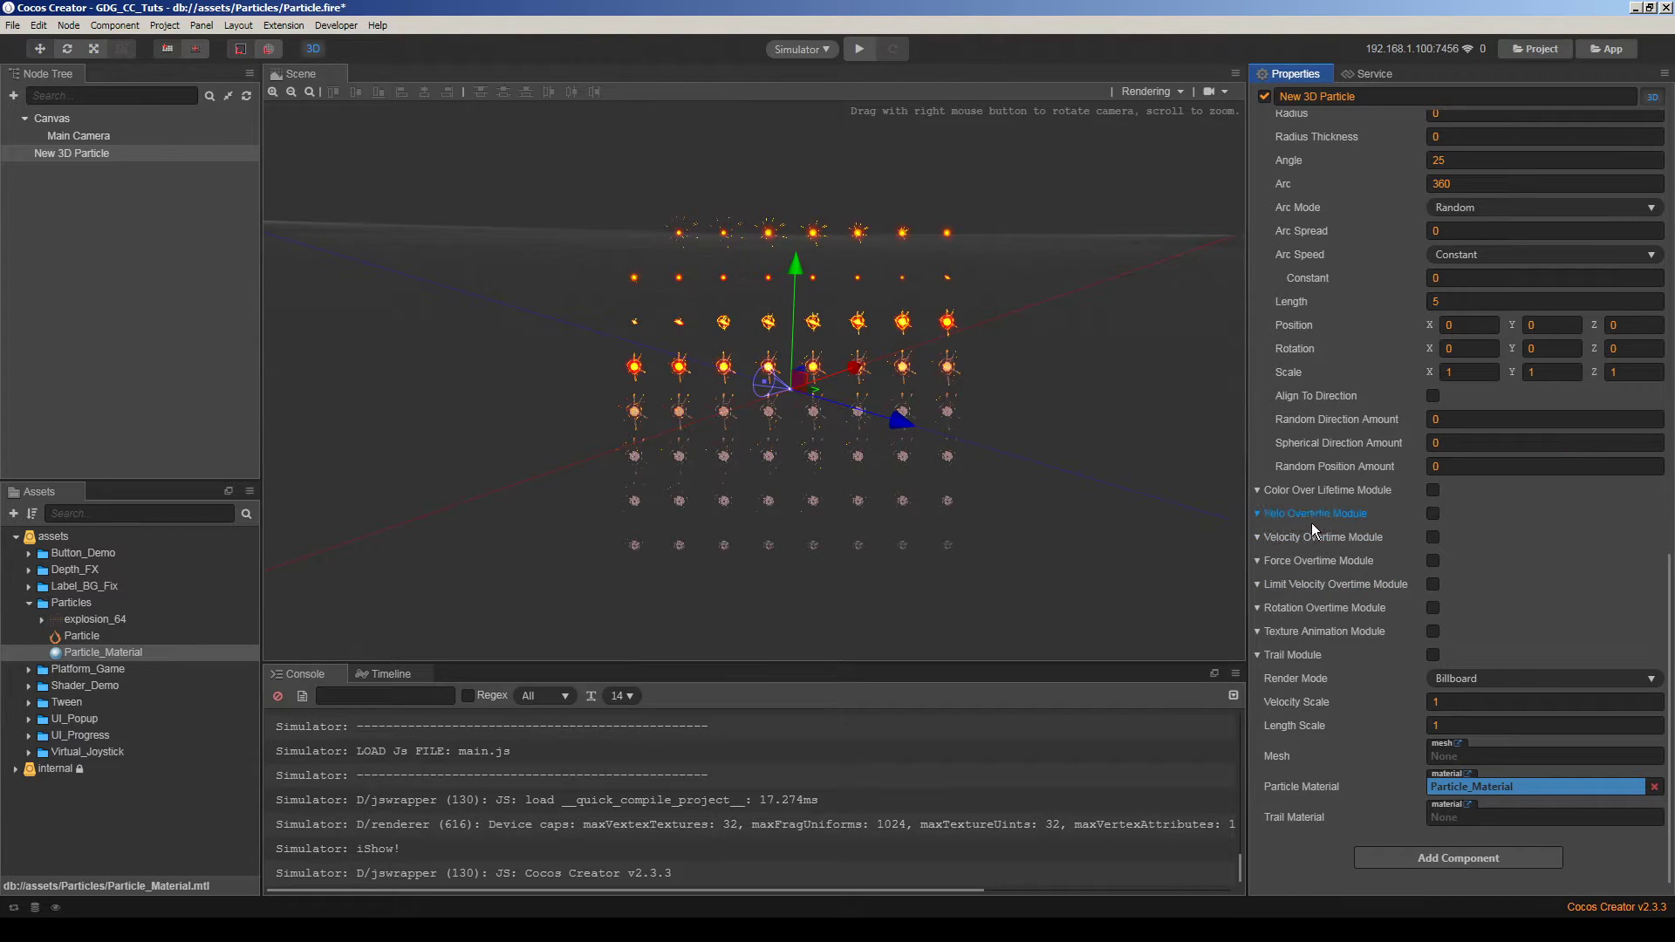
click(1432, 632)
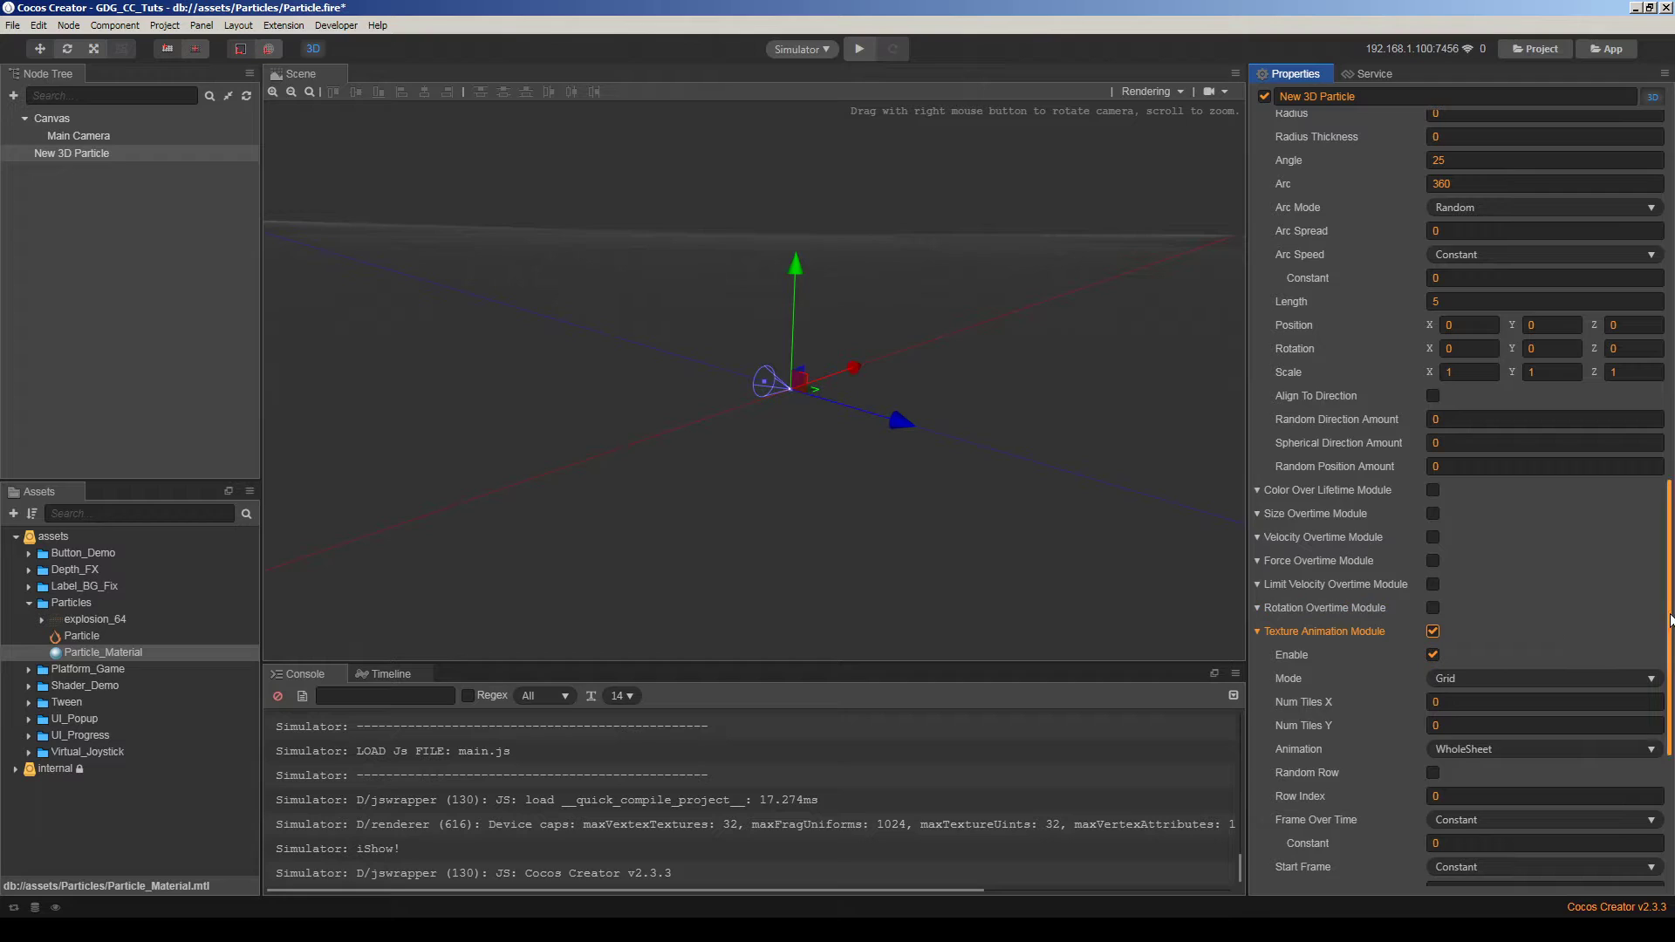
scroll(1553, 611, down, 4)
click(1461, 481)
click(1459, 496)
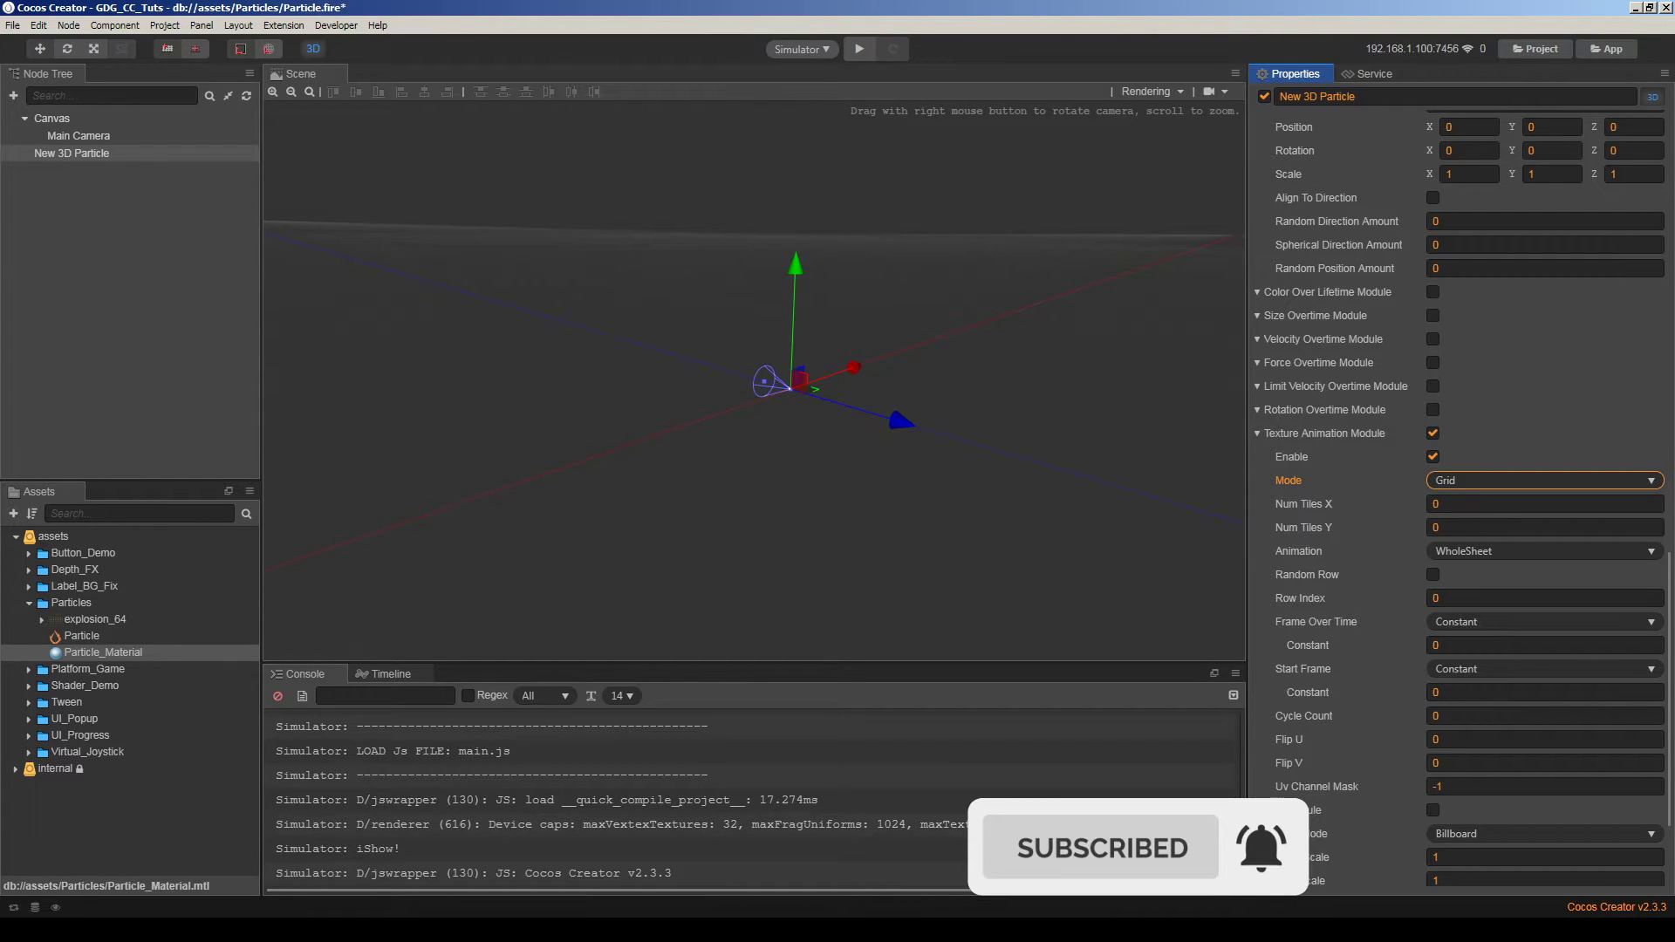
Check the frame grid of explosion_64.png in the image viewer and set Num Tiles X and Num Tiles Y to 8
key(alt+Tab)
double_click(623, 455)
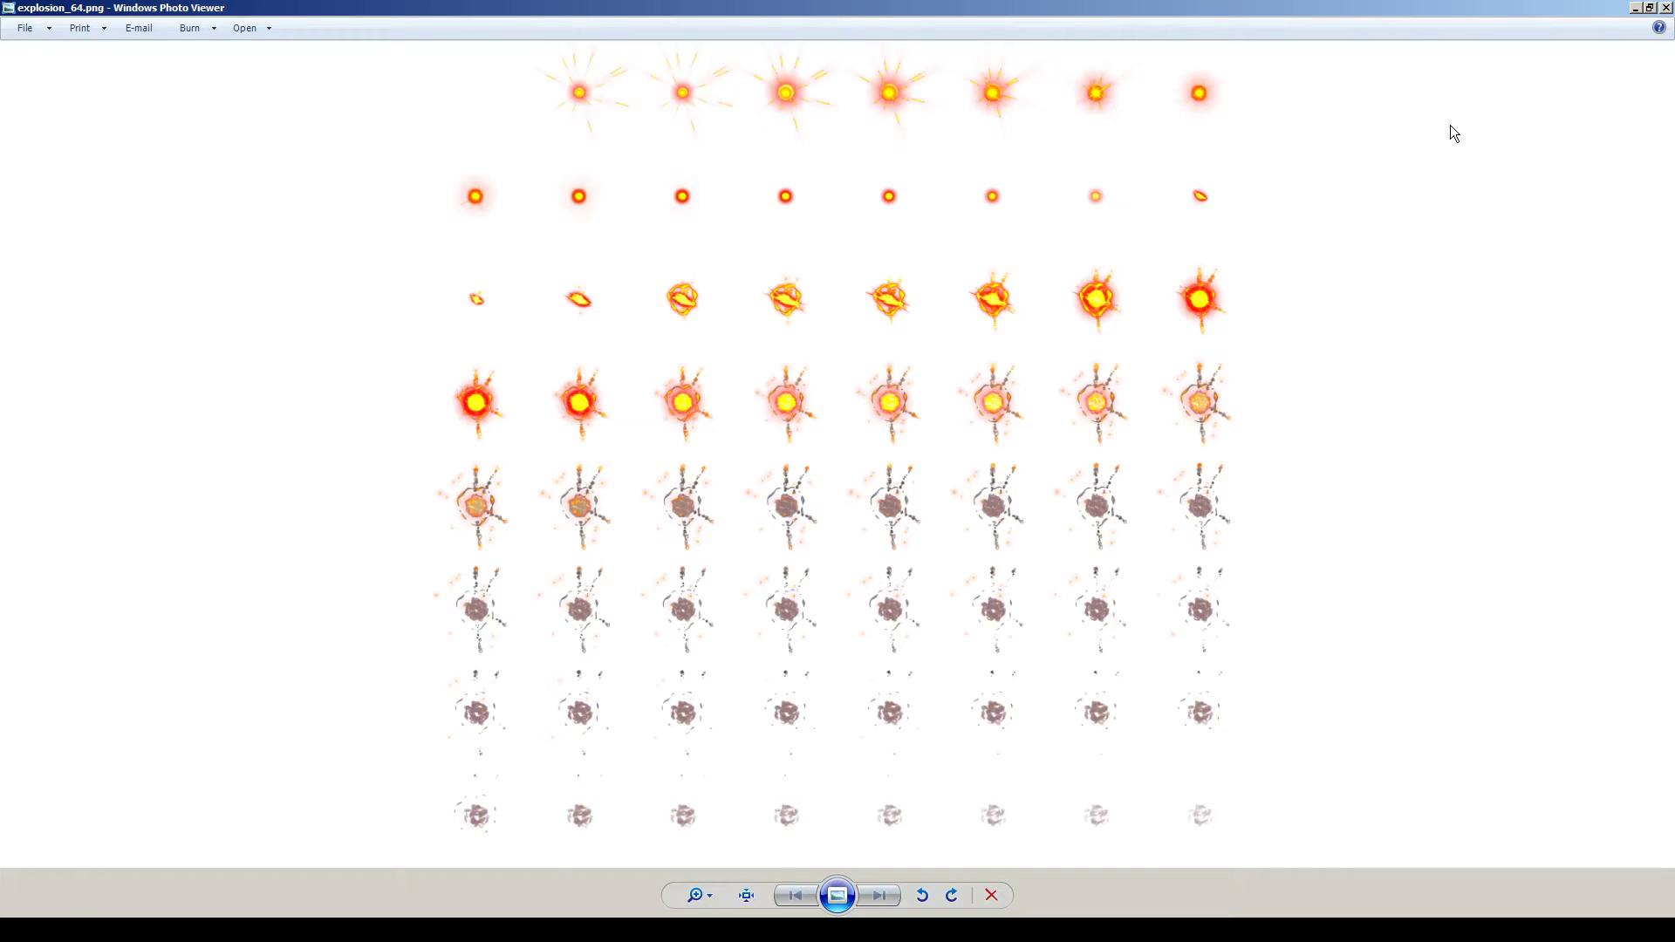
click(1635, 8)
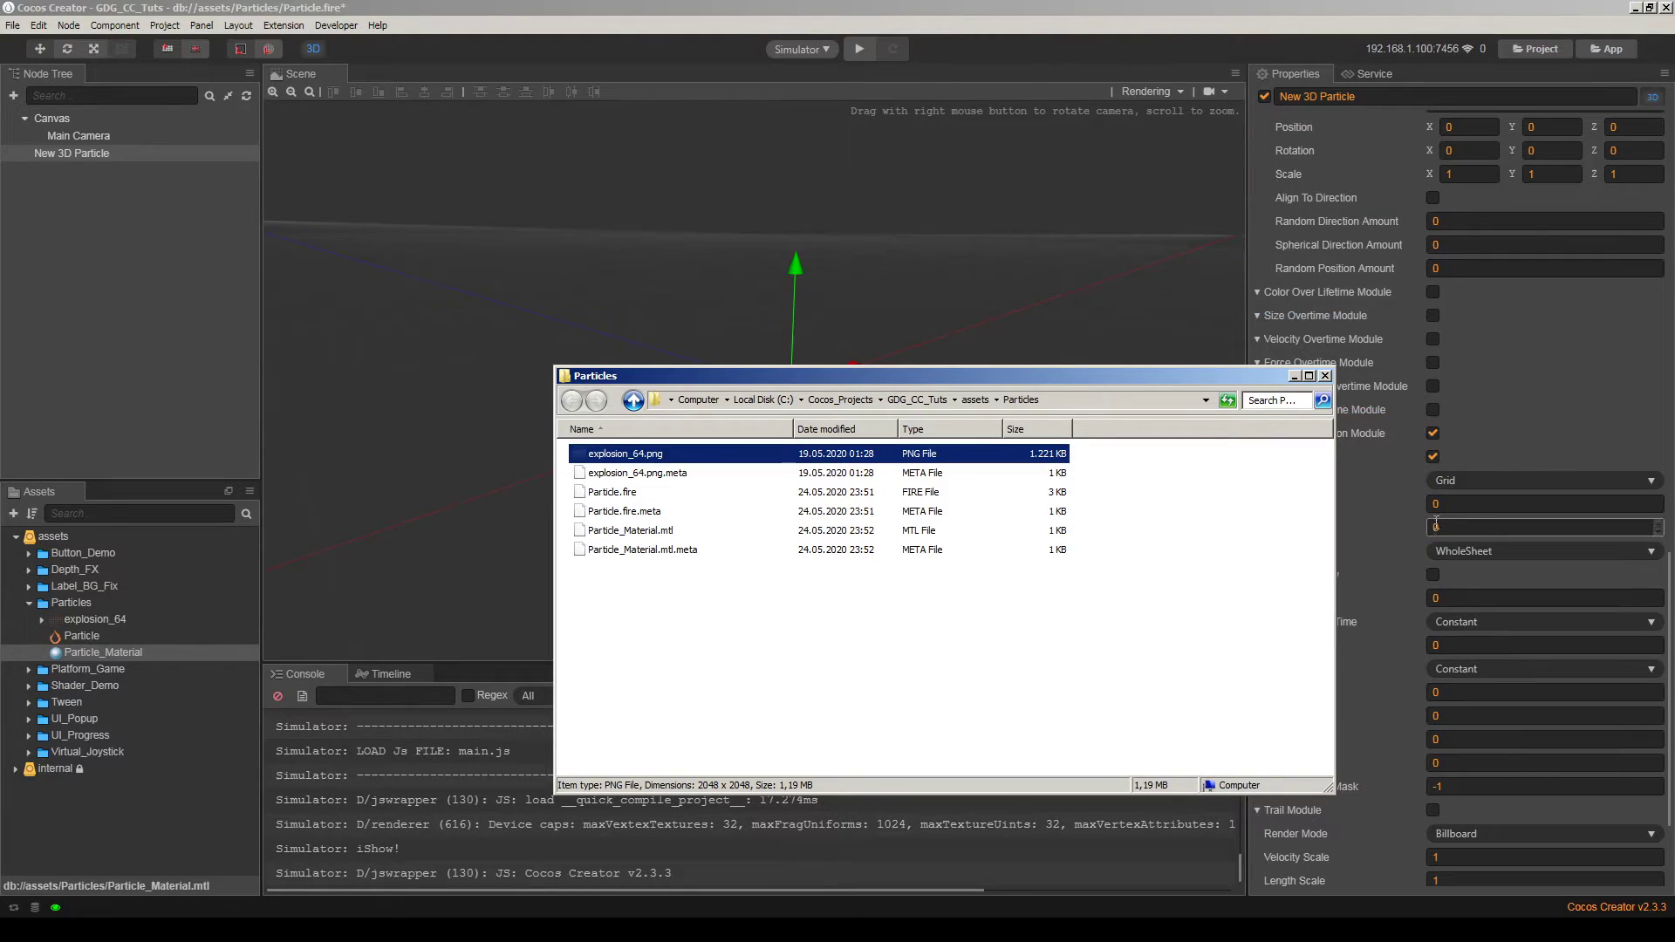
click(1457, 506)
text(8)
key(Tab)
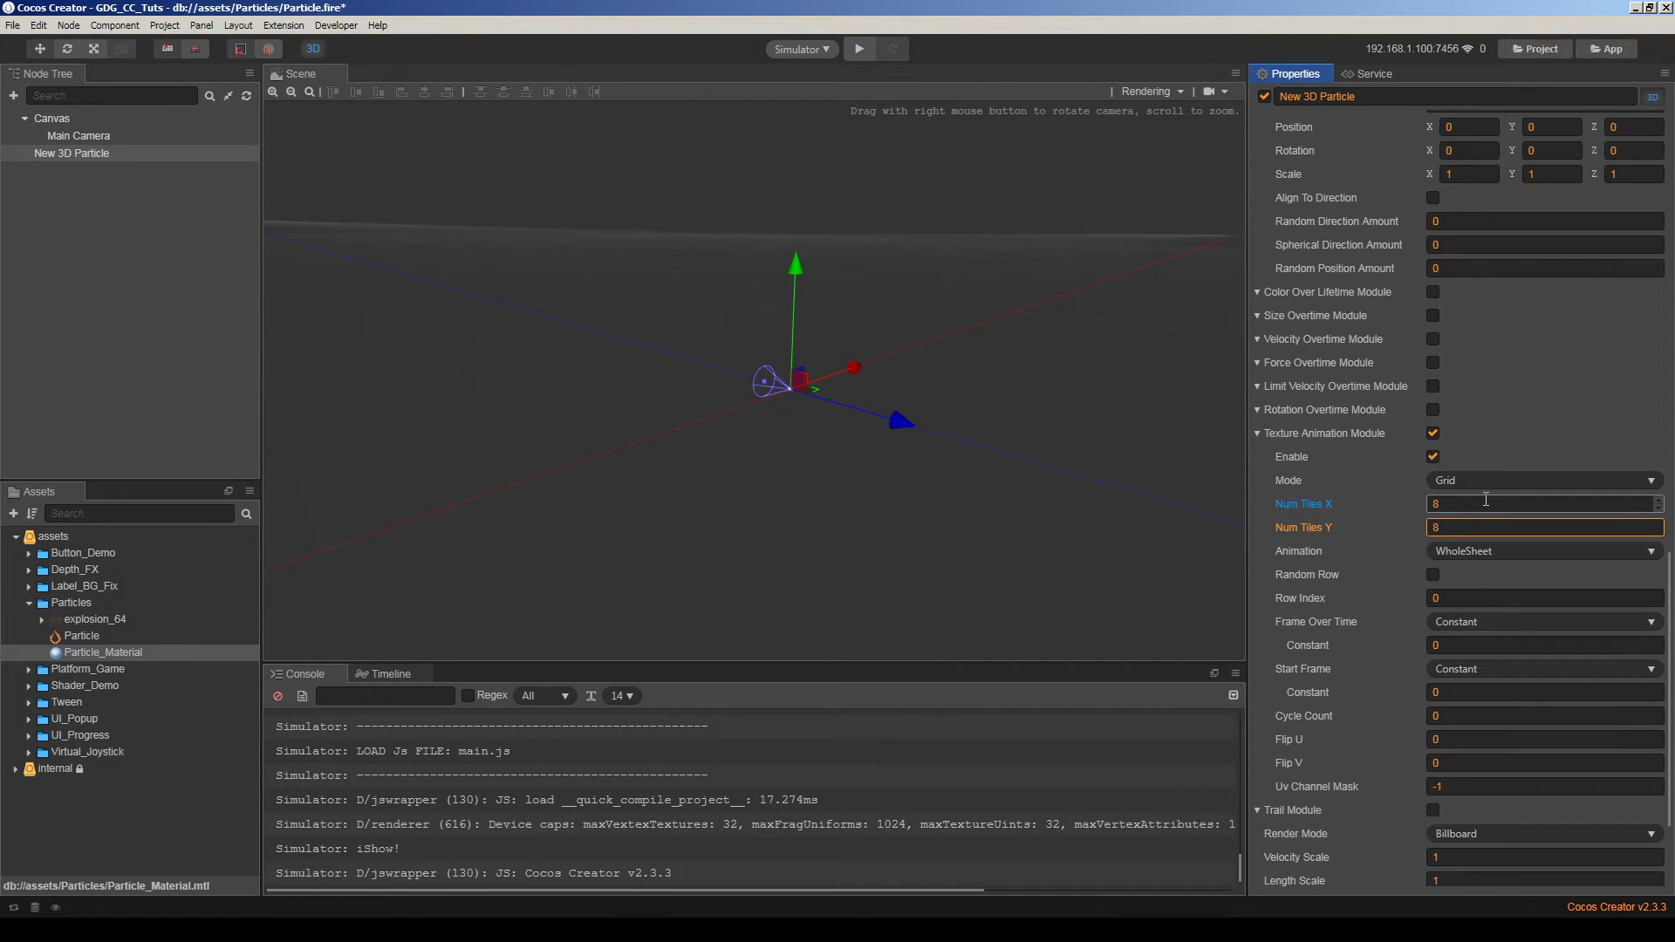
Review the Texture Animation Module's Animation options and keep WholeSheet
click(1508, 553)
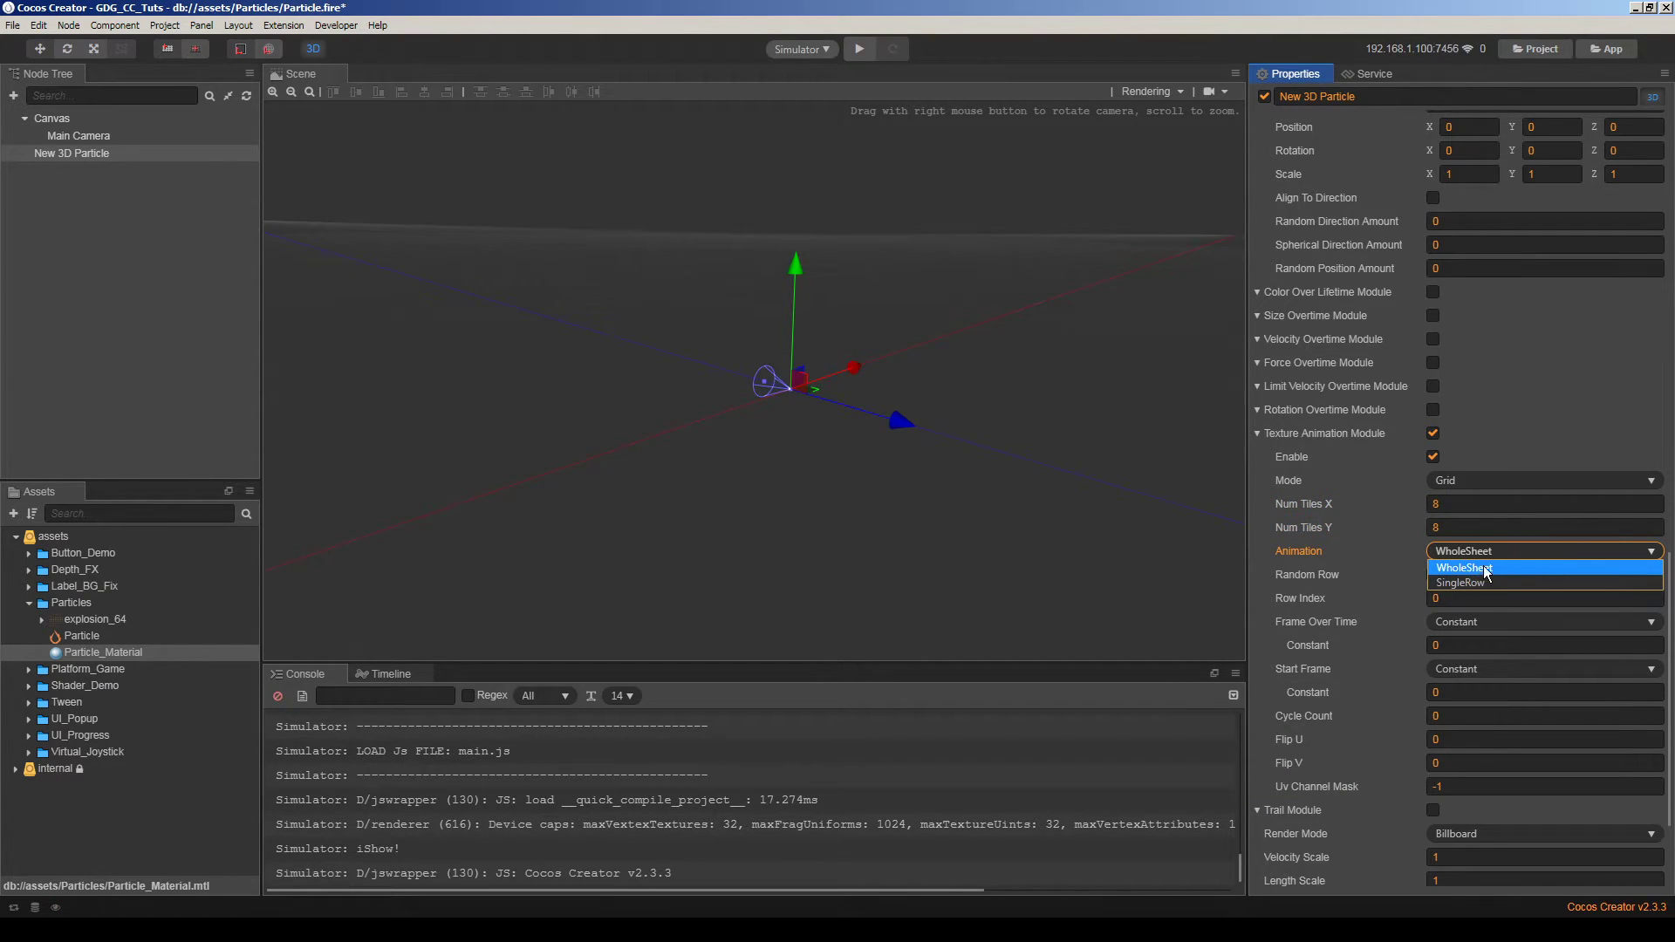
click(1462, 567)
scroll(1474, 559, down, 2)
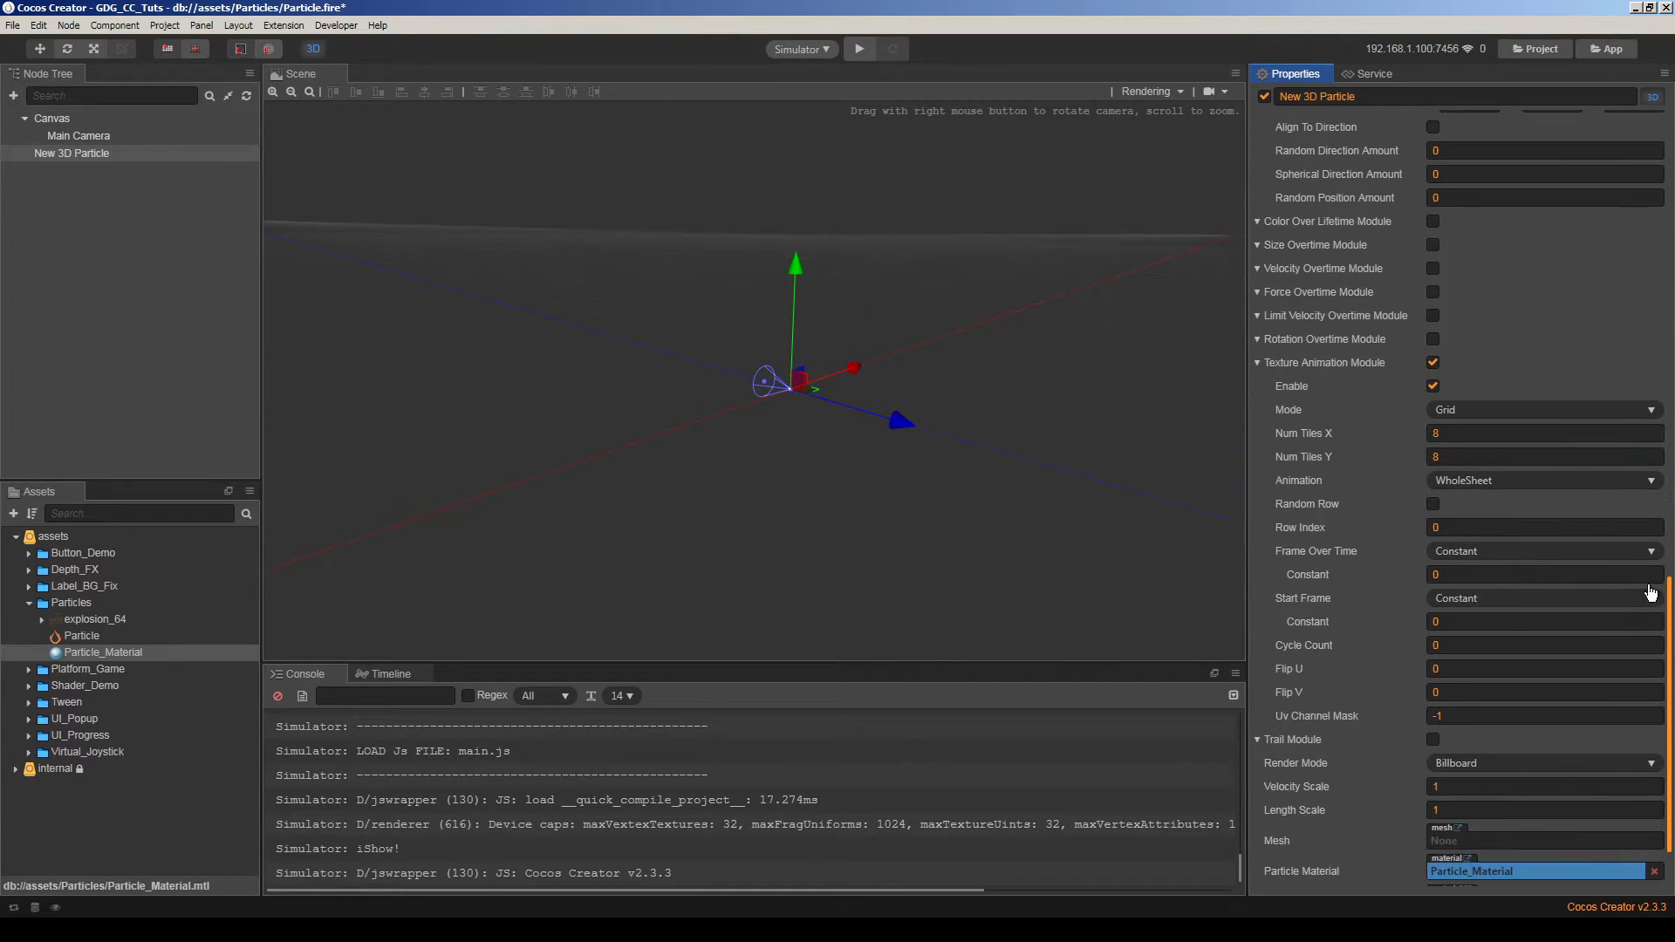
click(1481, 485)
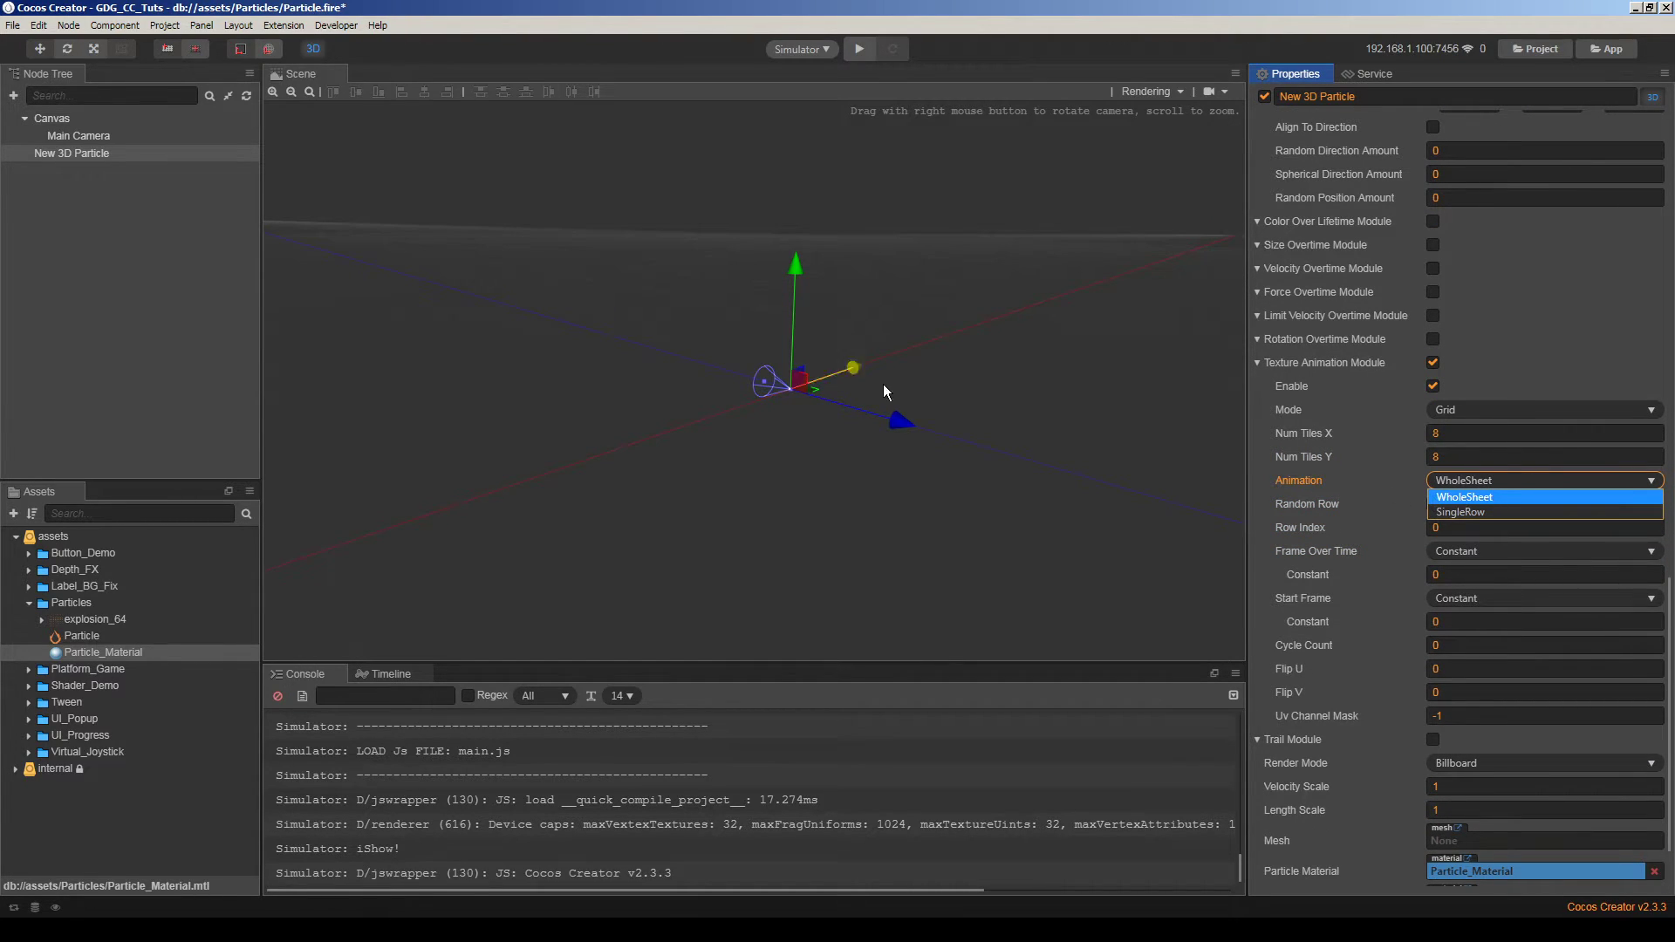
click(1477, 495)
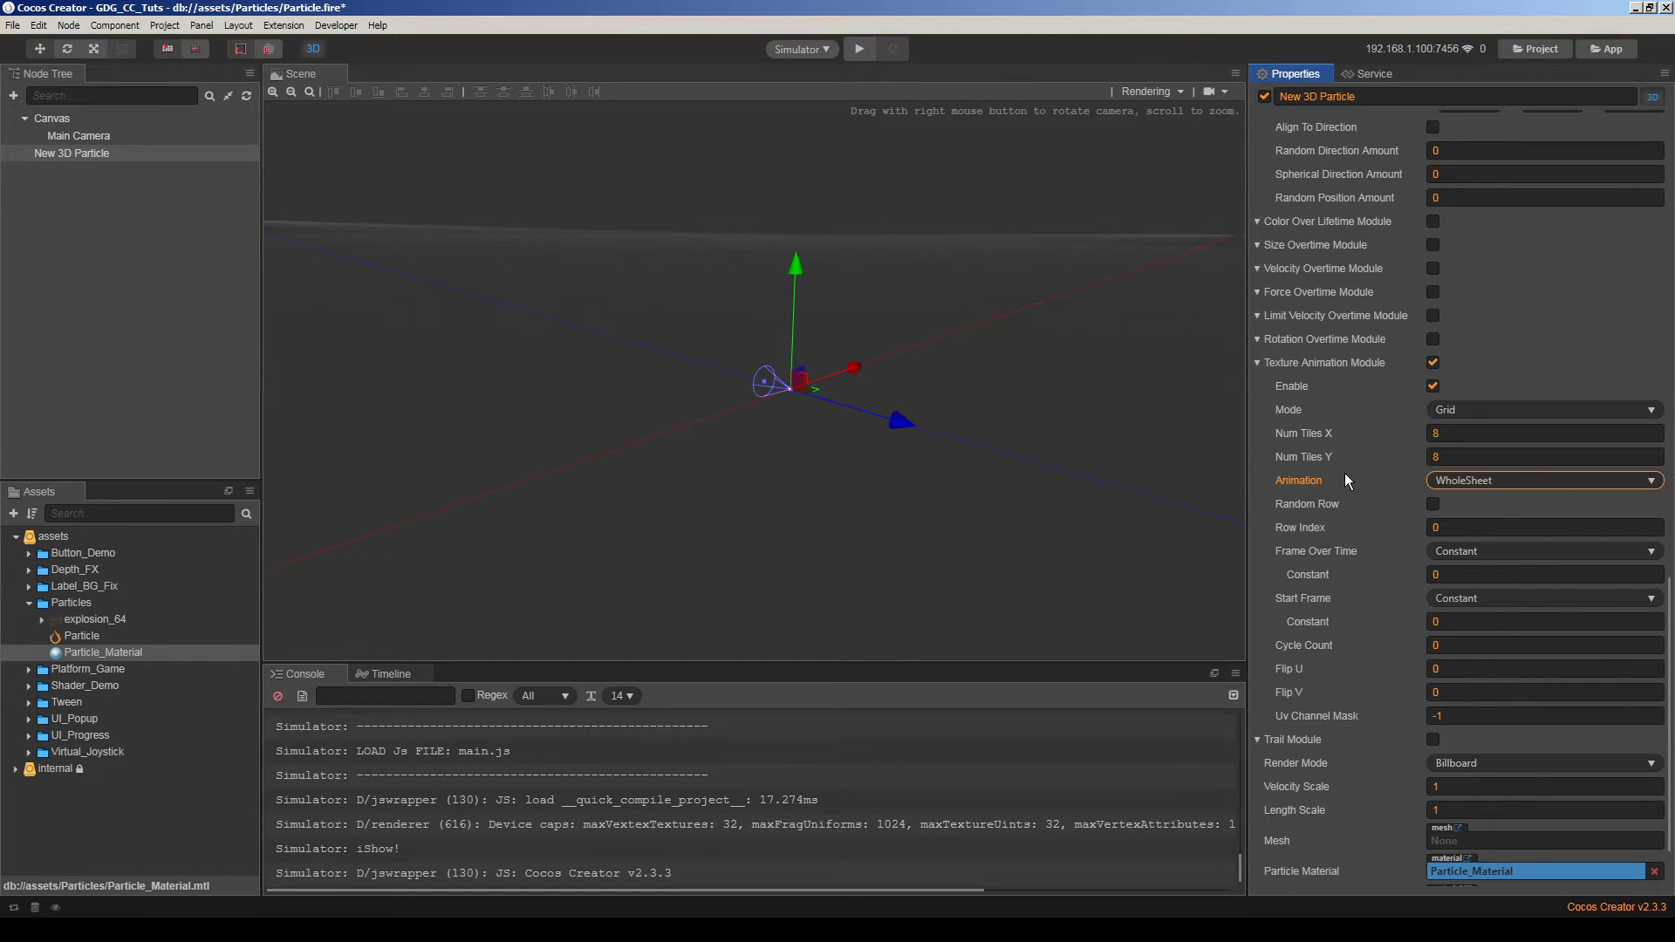
Try the SingleRow animation with Random Row enabled, and restore WholeSheet with Random Row turned off
click(1432, 506)
click(1444, 485)
click(1465, 511)
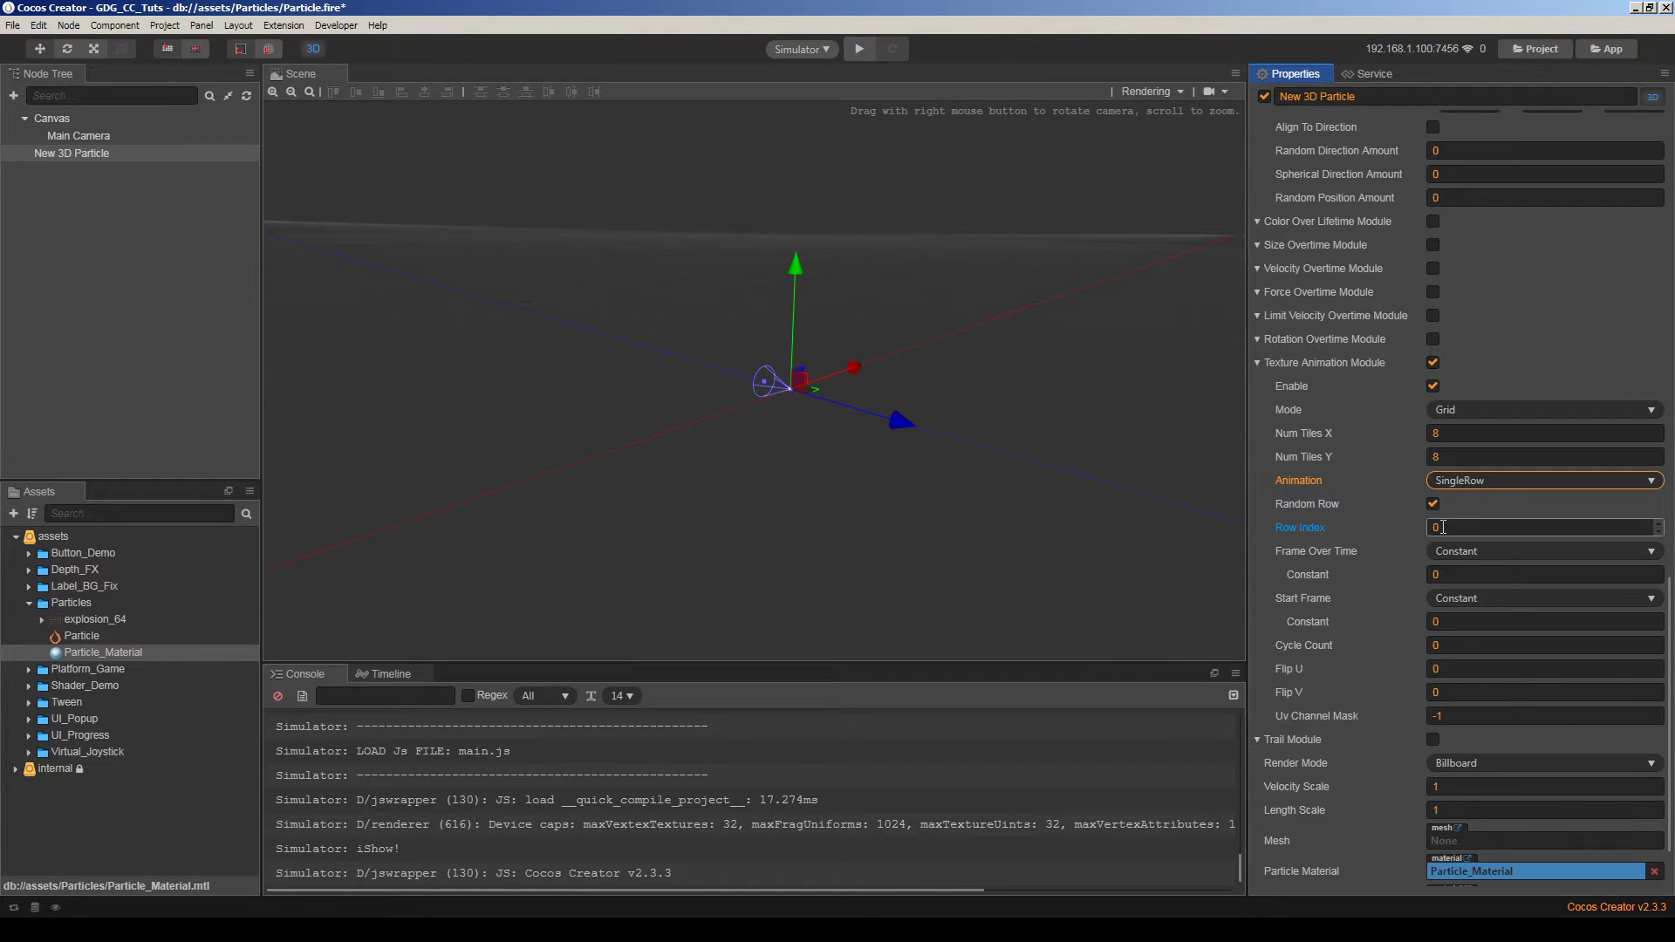
click(1453, 482)
click(1469, 494)
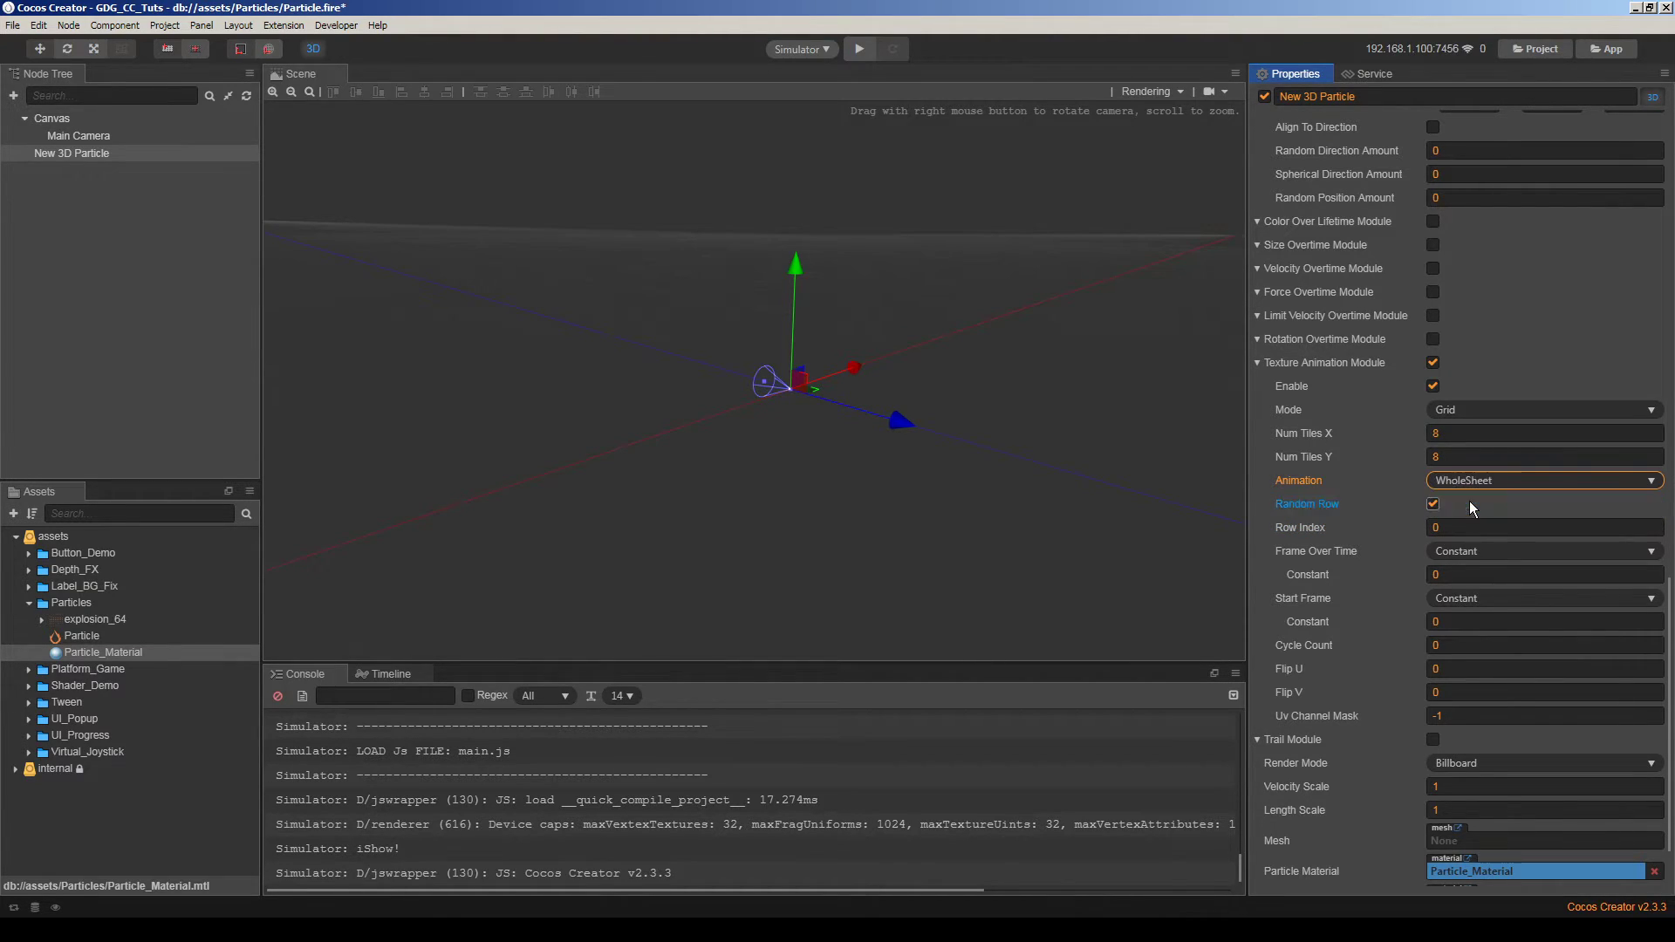
click(1433, 505)
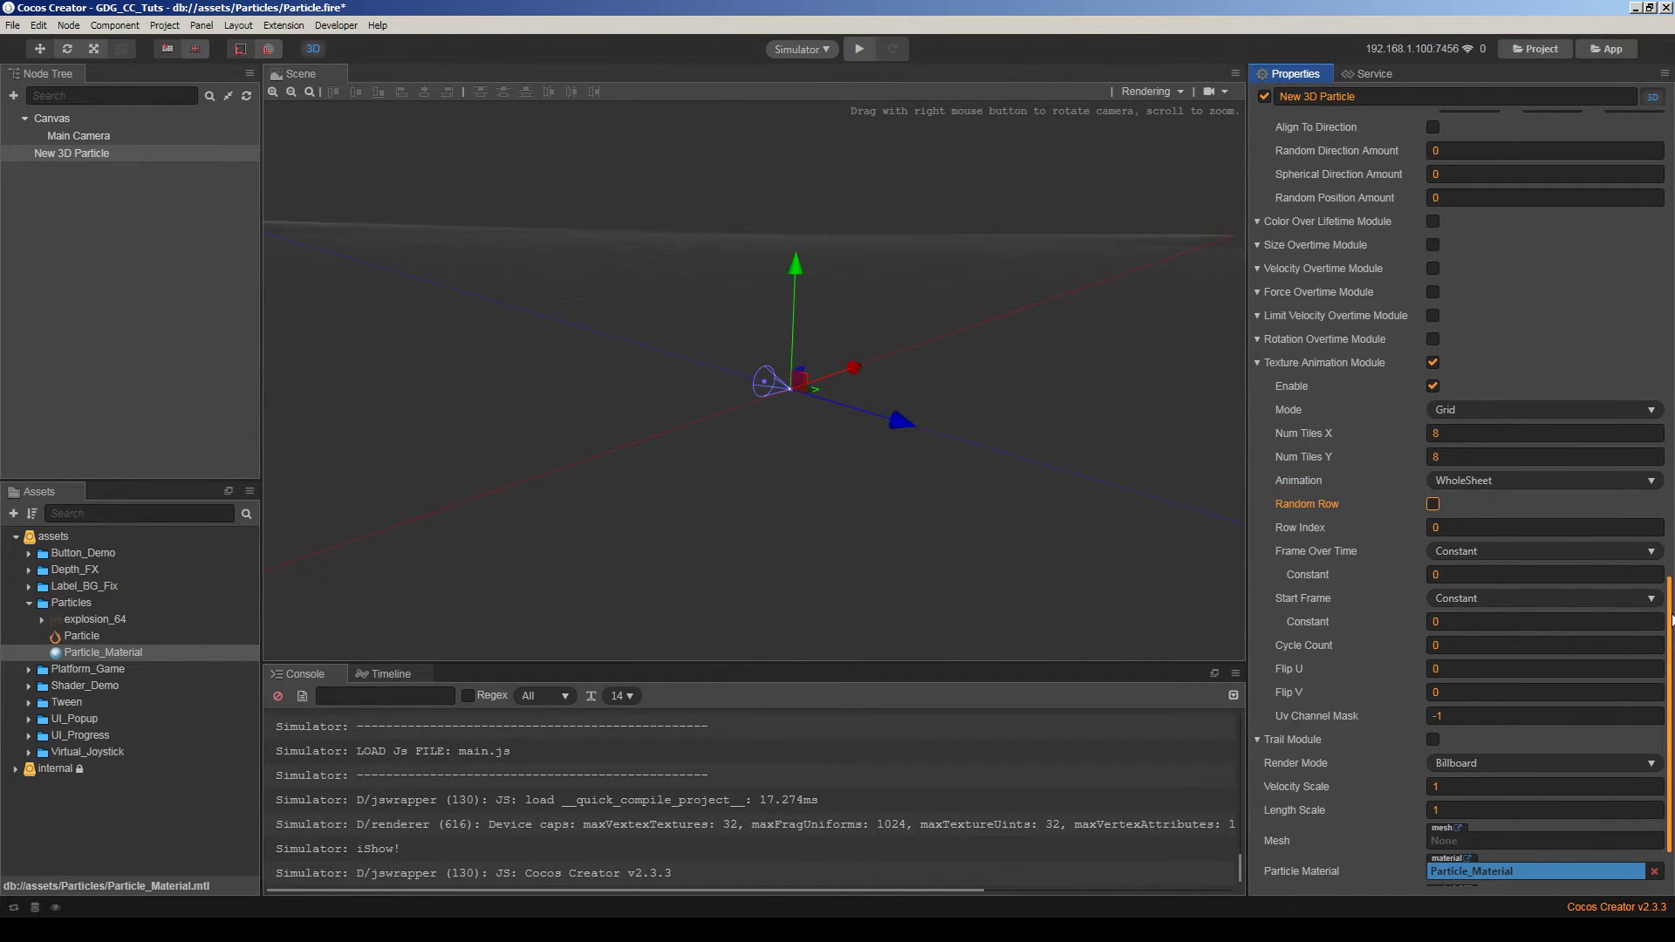
Set Frame Over Time to Curve with the linear rising preset, and reselect the New 3D Particle node to preview it
scroll(1672, 619, down, 2)
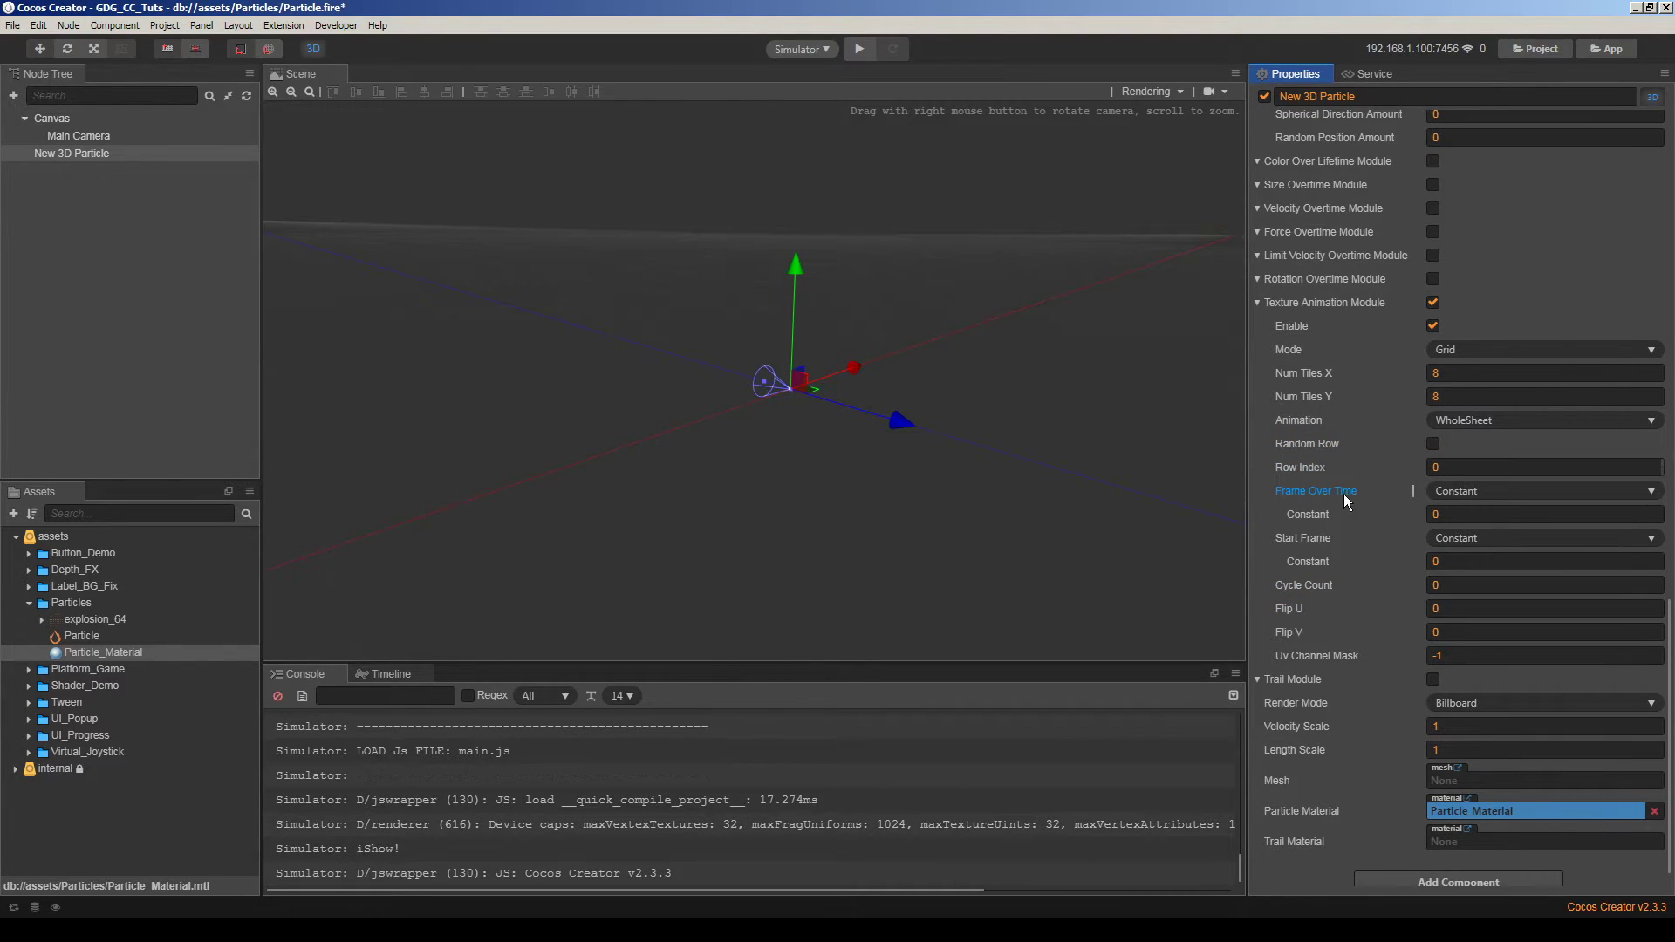
click(1474, 494)
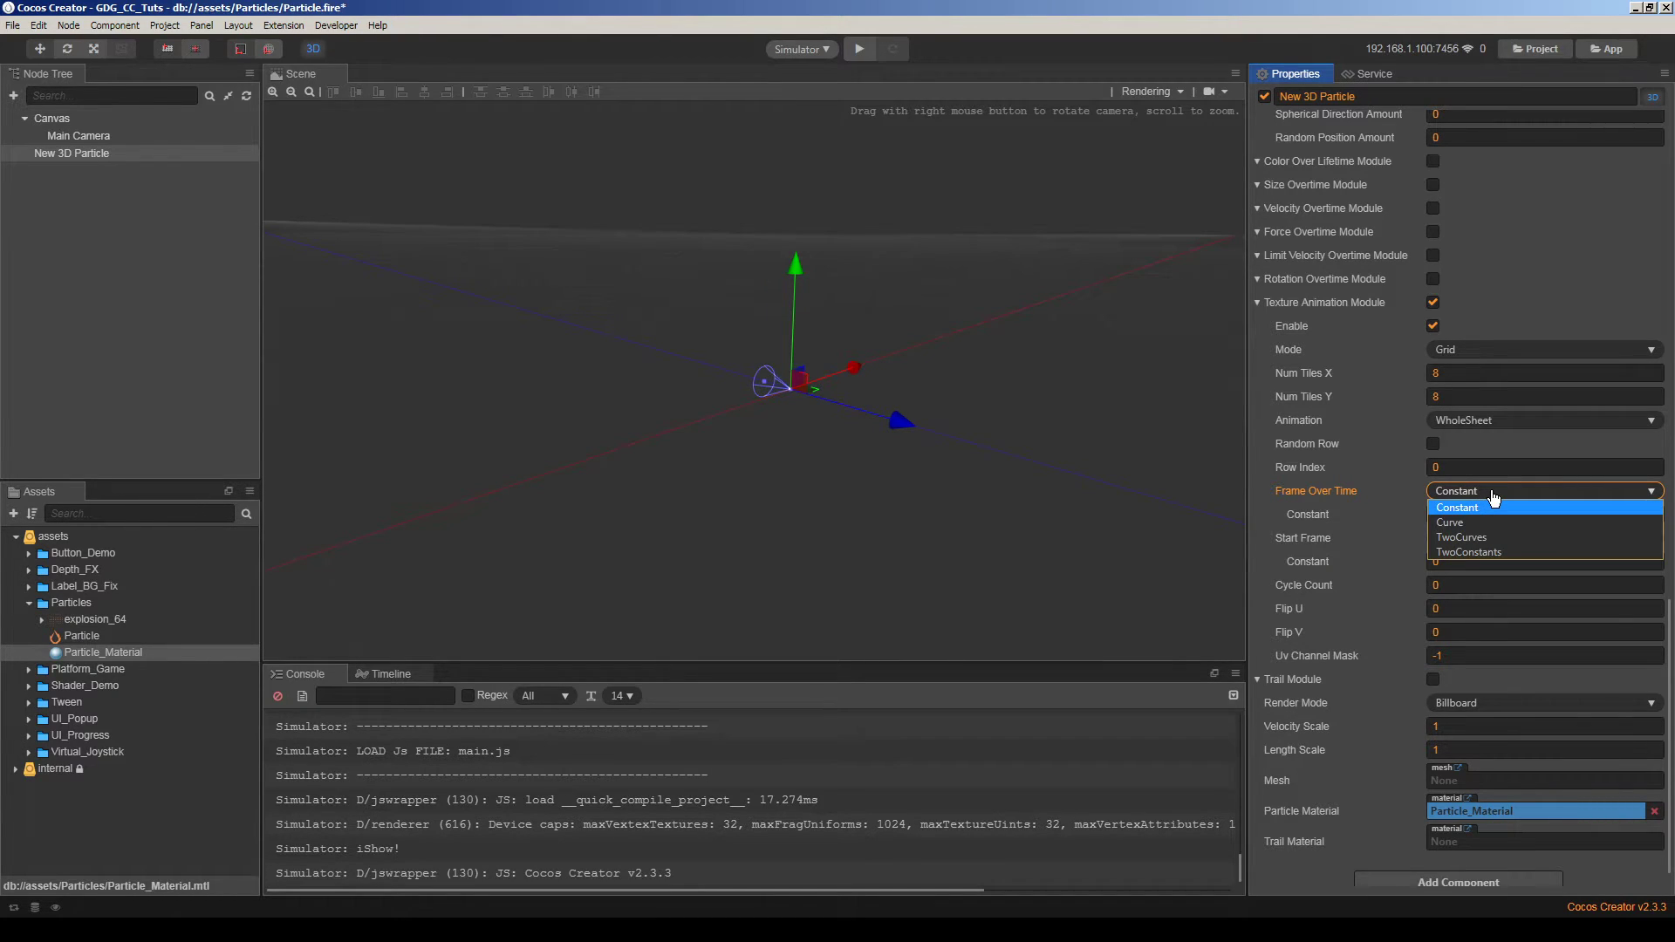
click(1490, 521)
click(1470, 517)
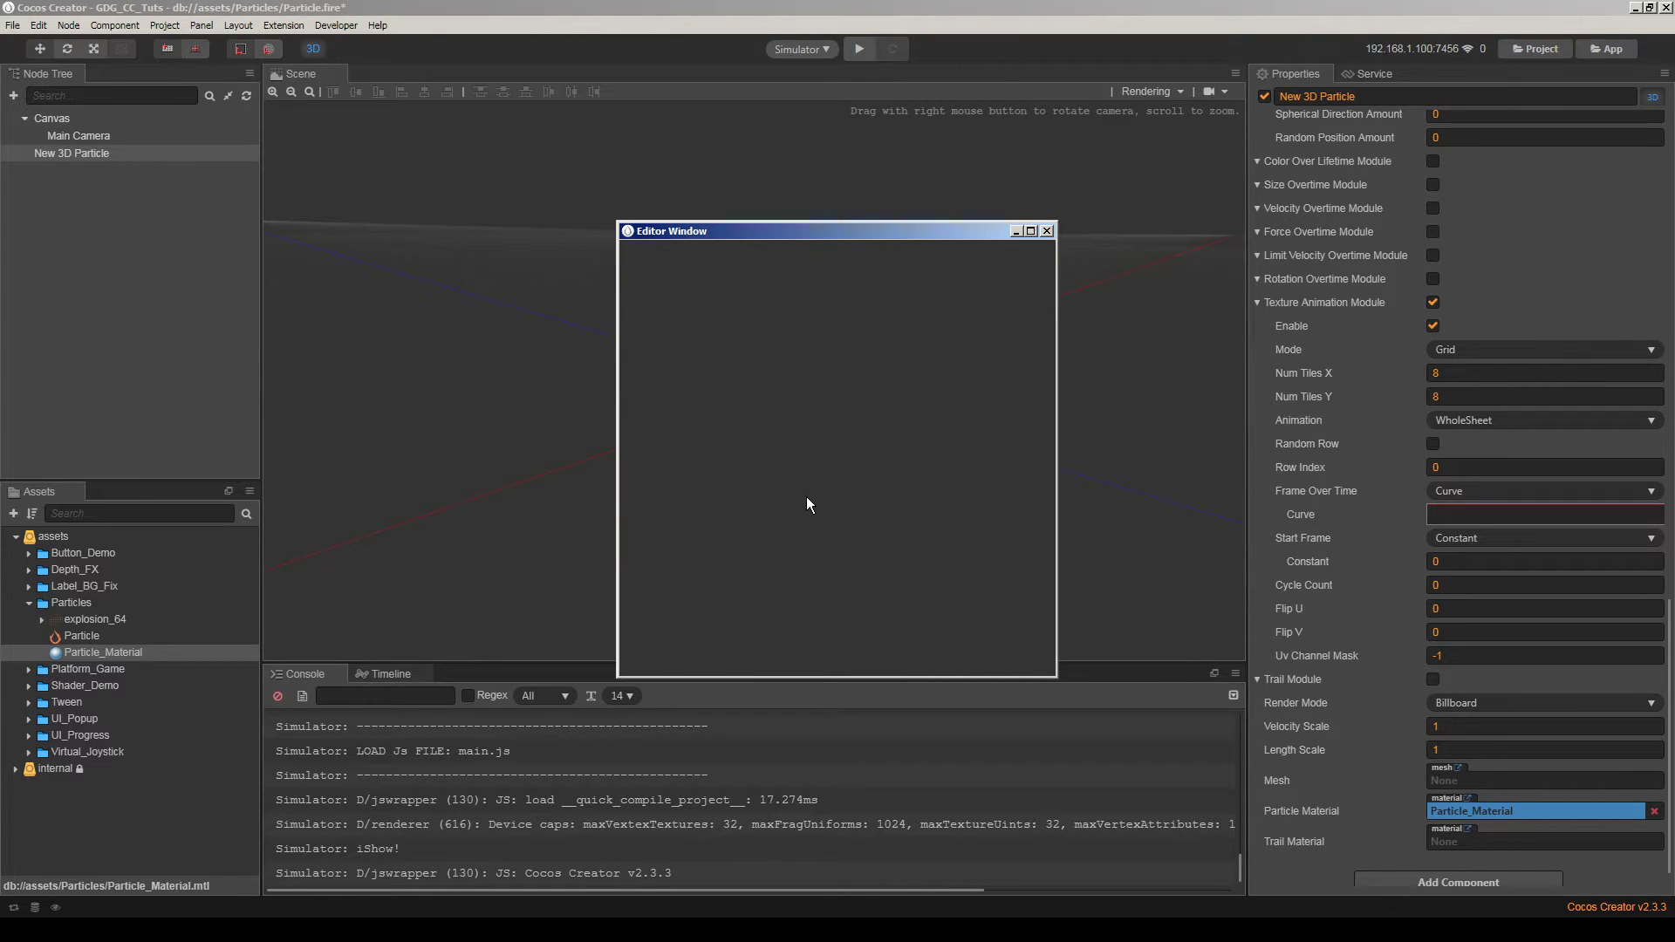
click(734, 631)
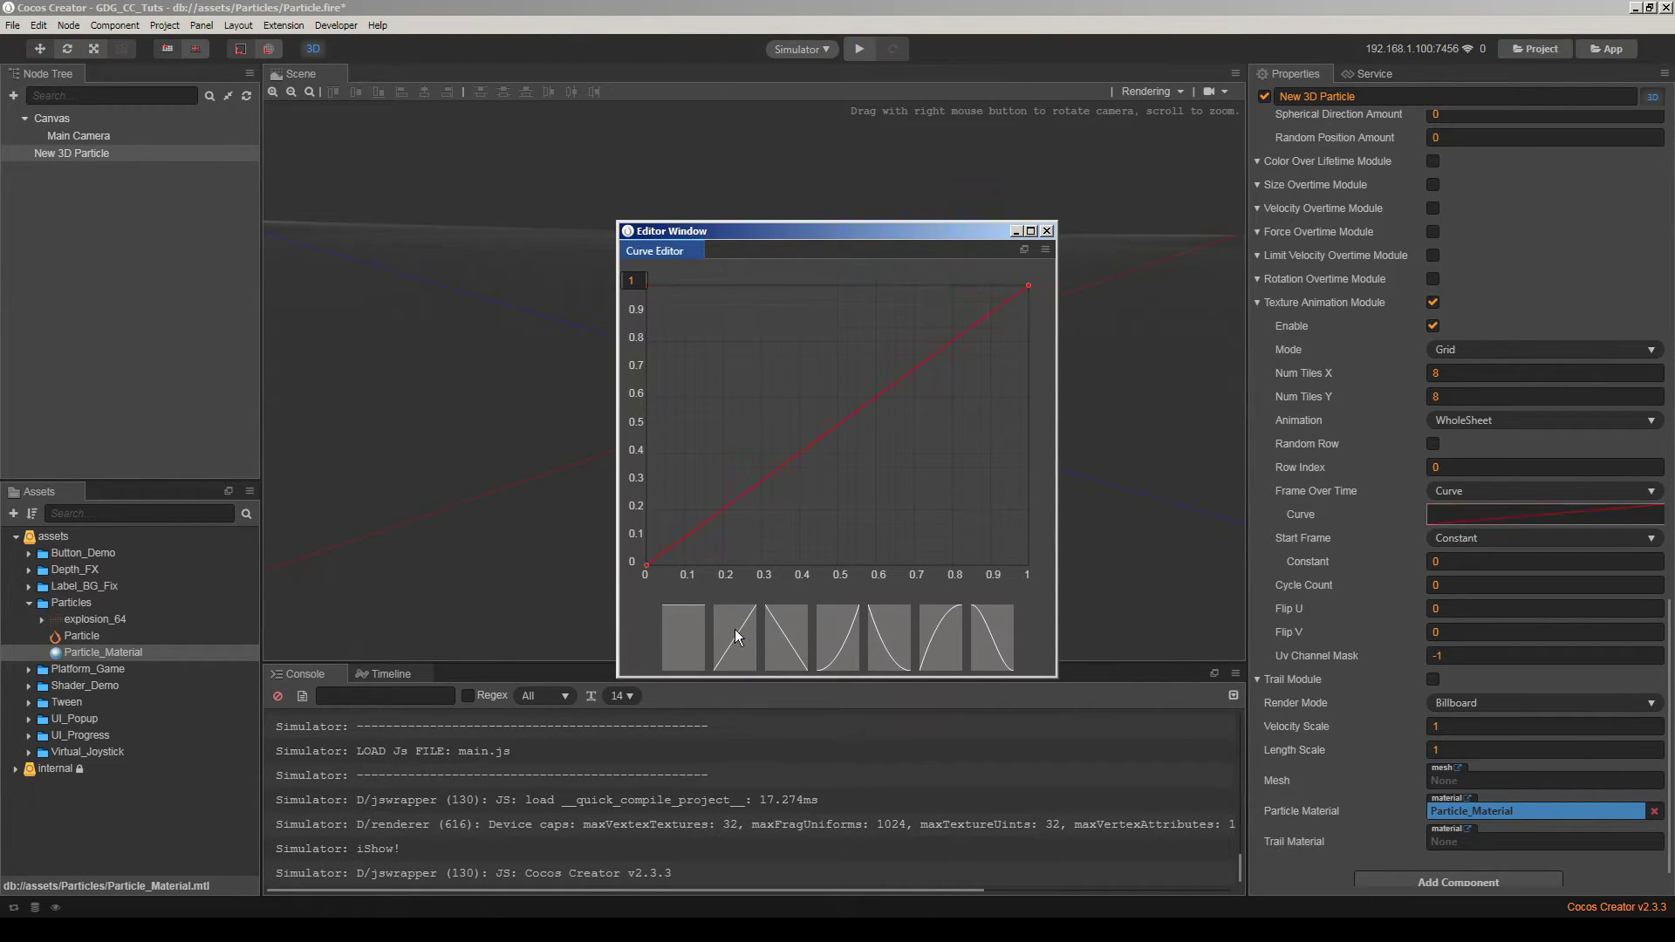
click(1047, 232)
right_drag(809, 445, 742, 440)
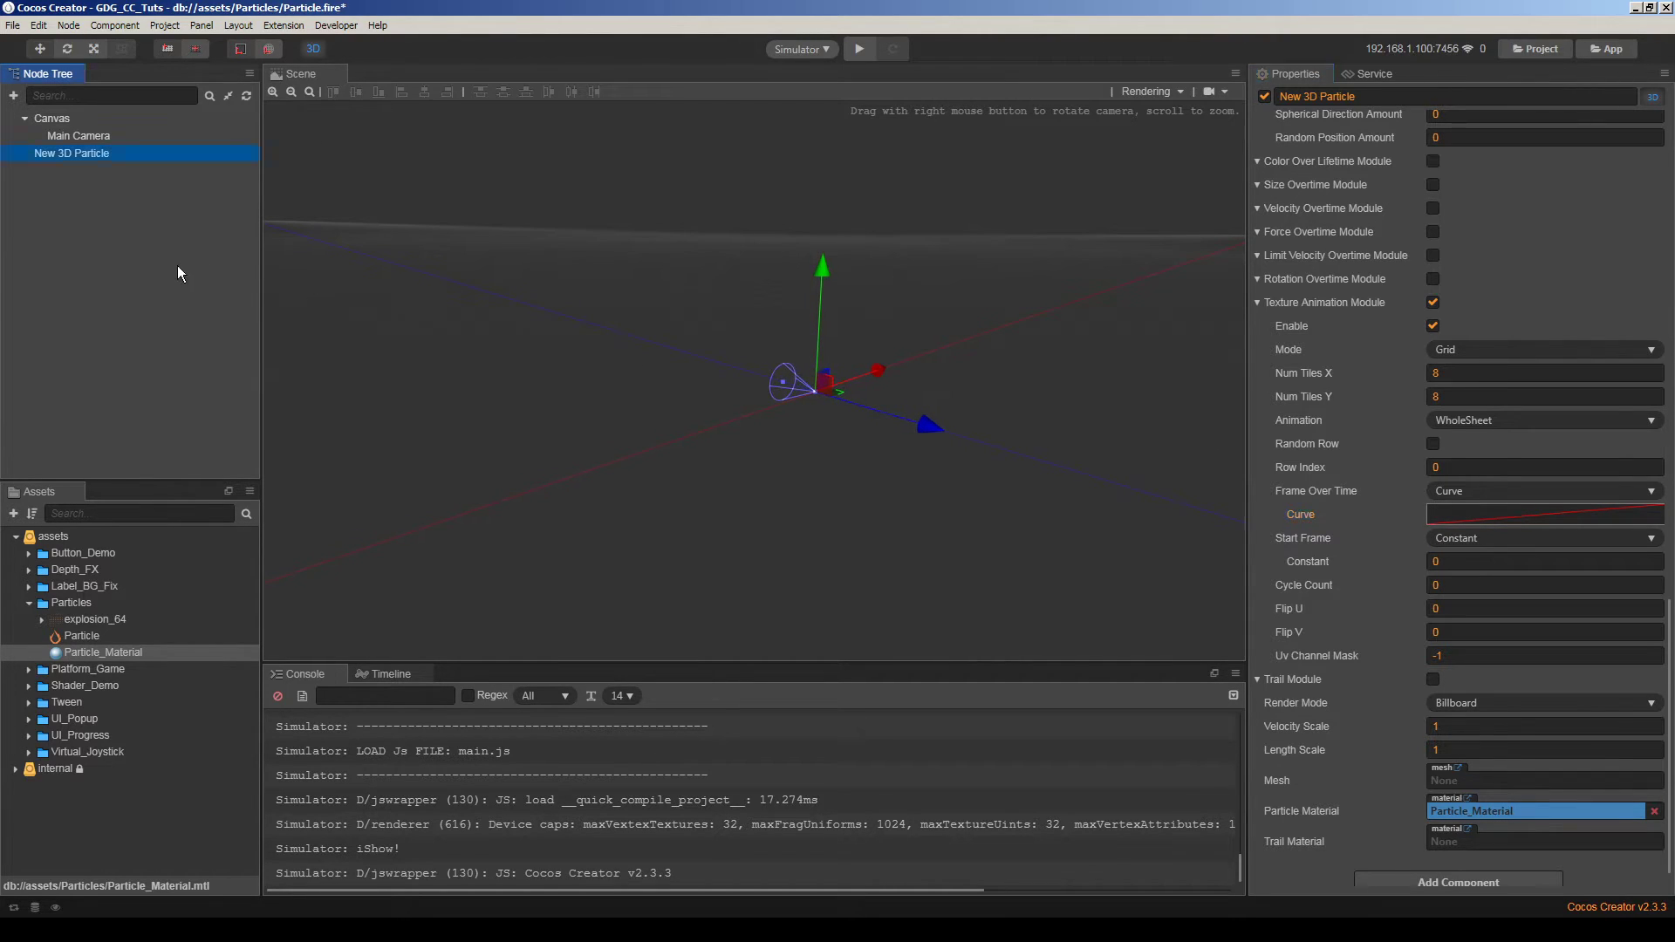
click(182, 274)
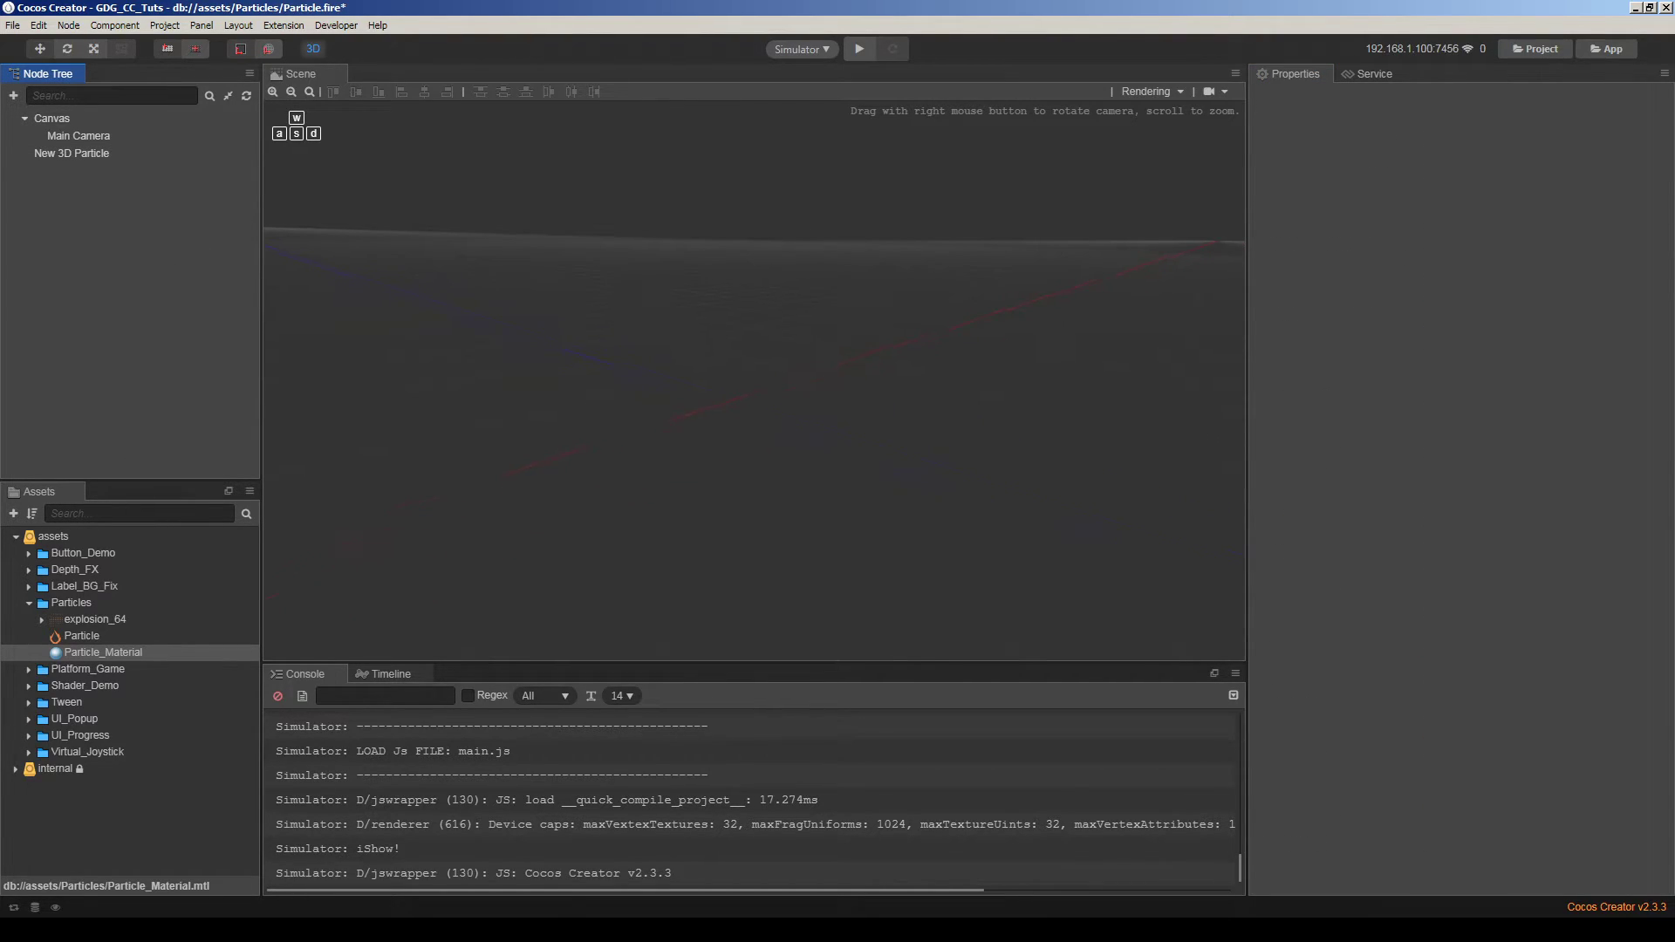
click(94, 152)
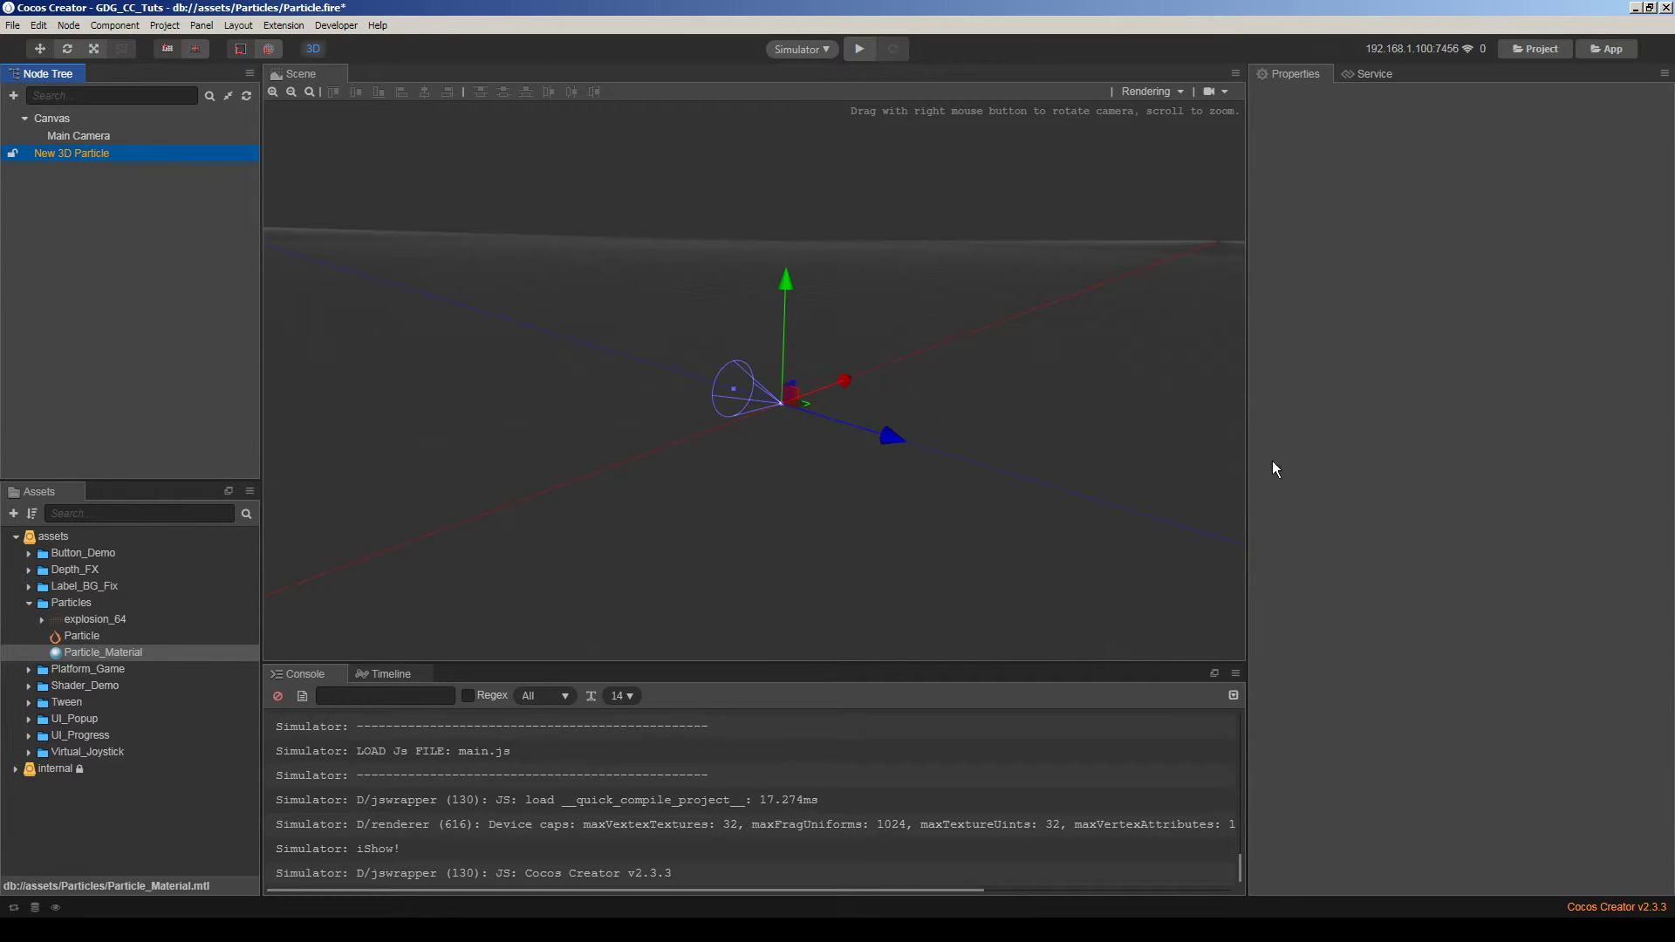
Set the Texture Animation Module's Cycle Count to 1
scroll(1364, 520, down, 8)
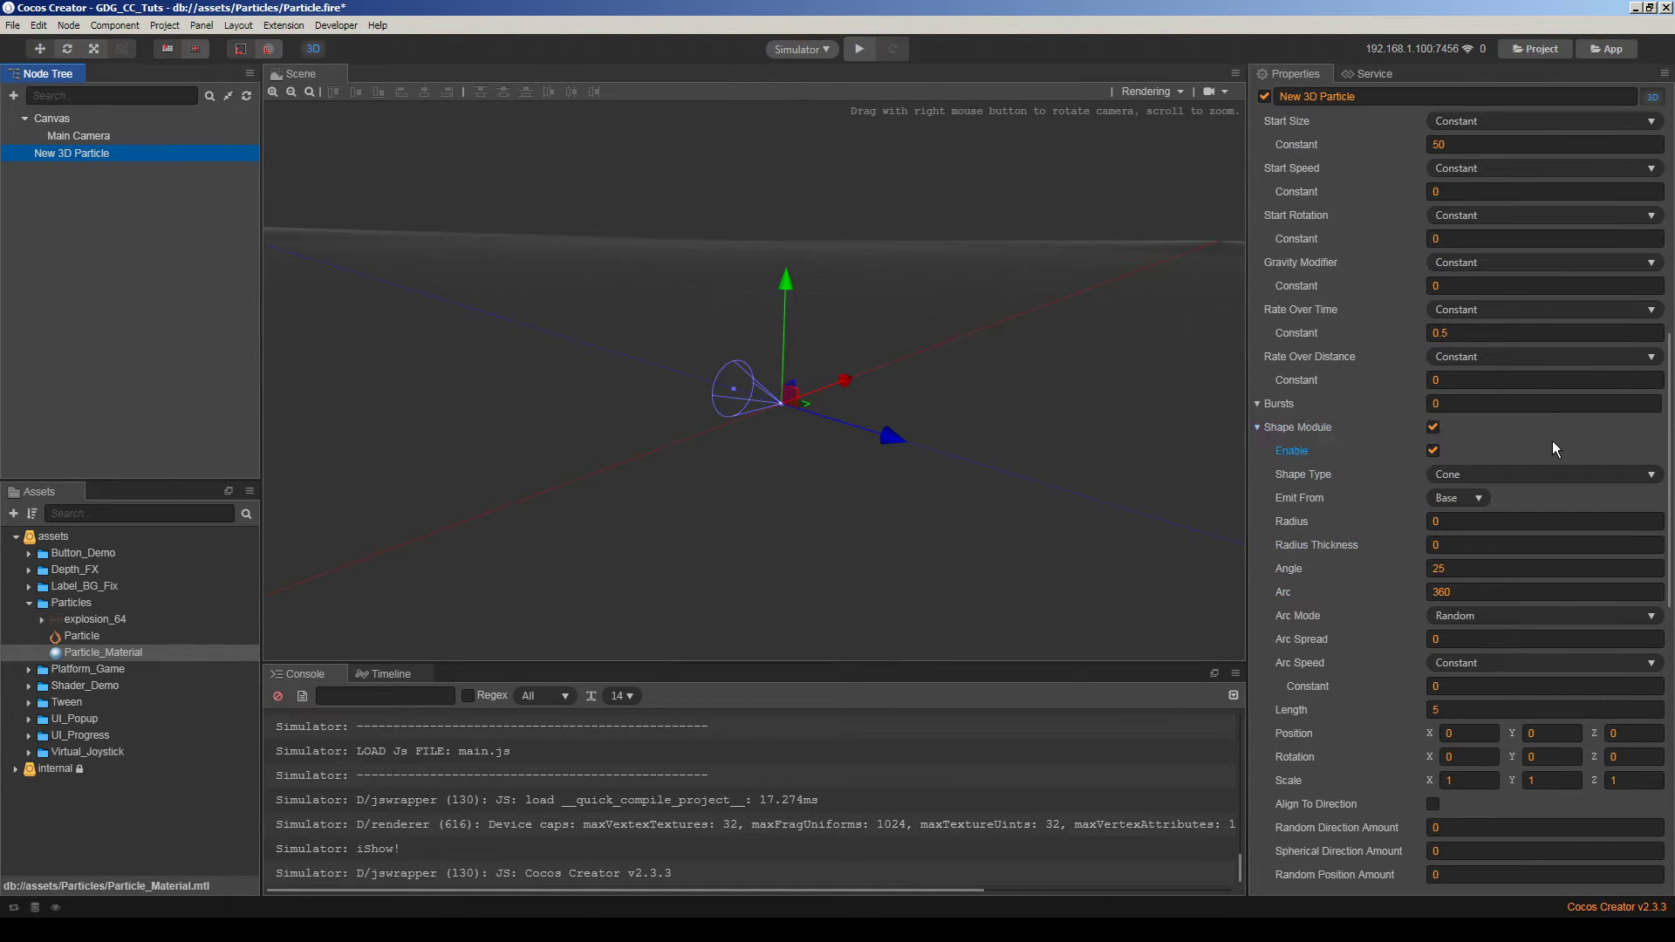
drag(1670, 525, 1671, 800)
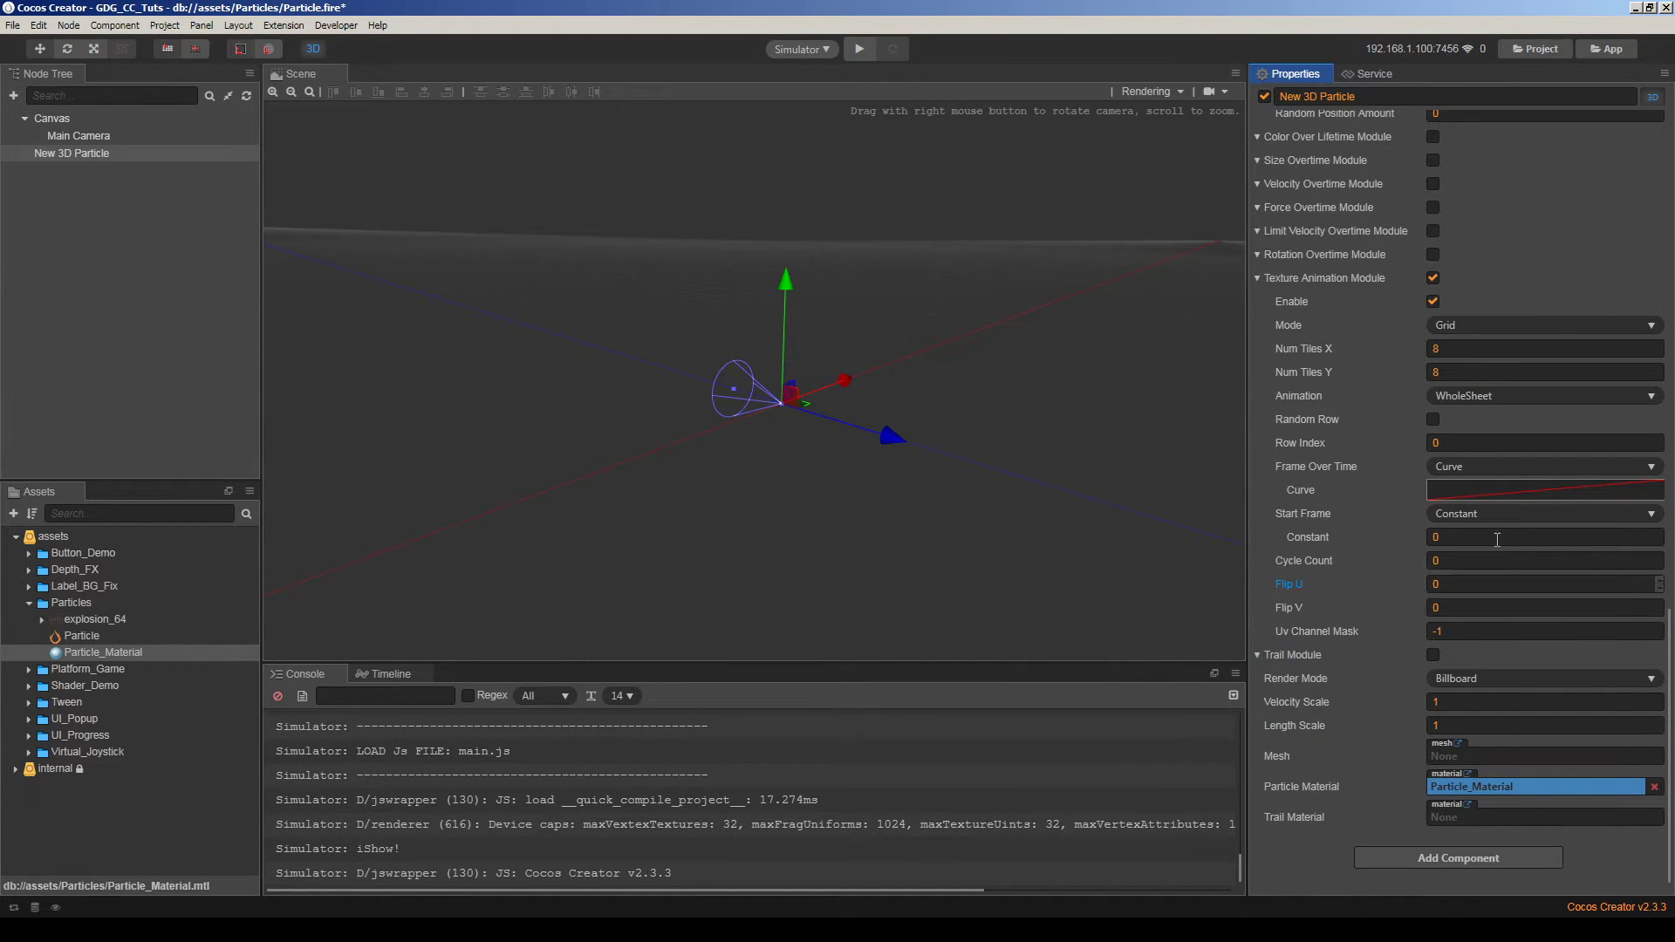
click(1459, 557)
text(1)
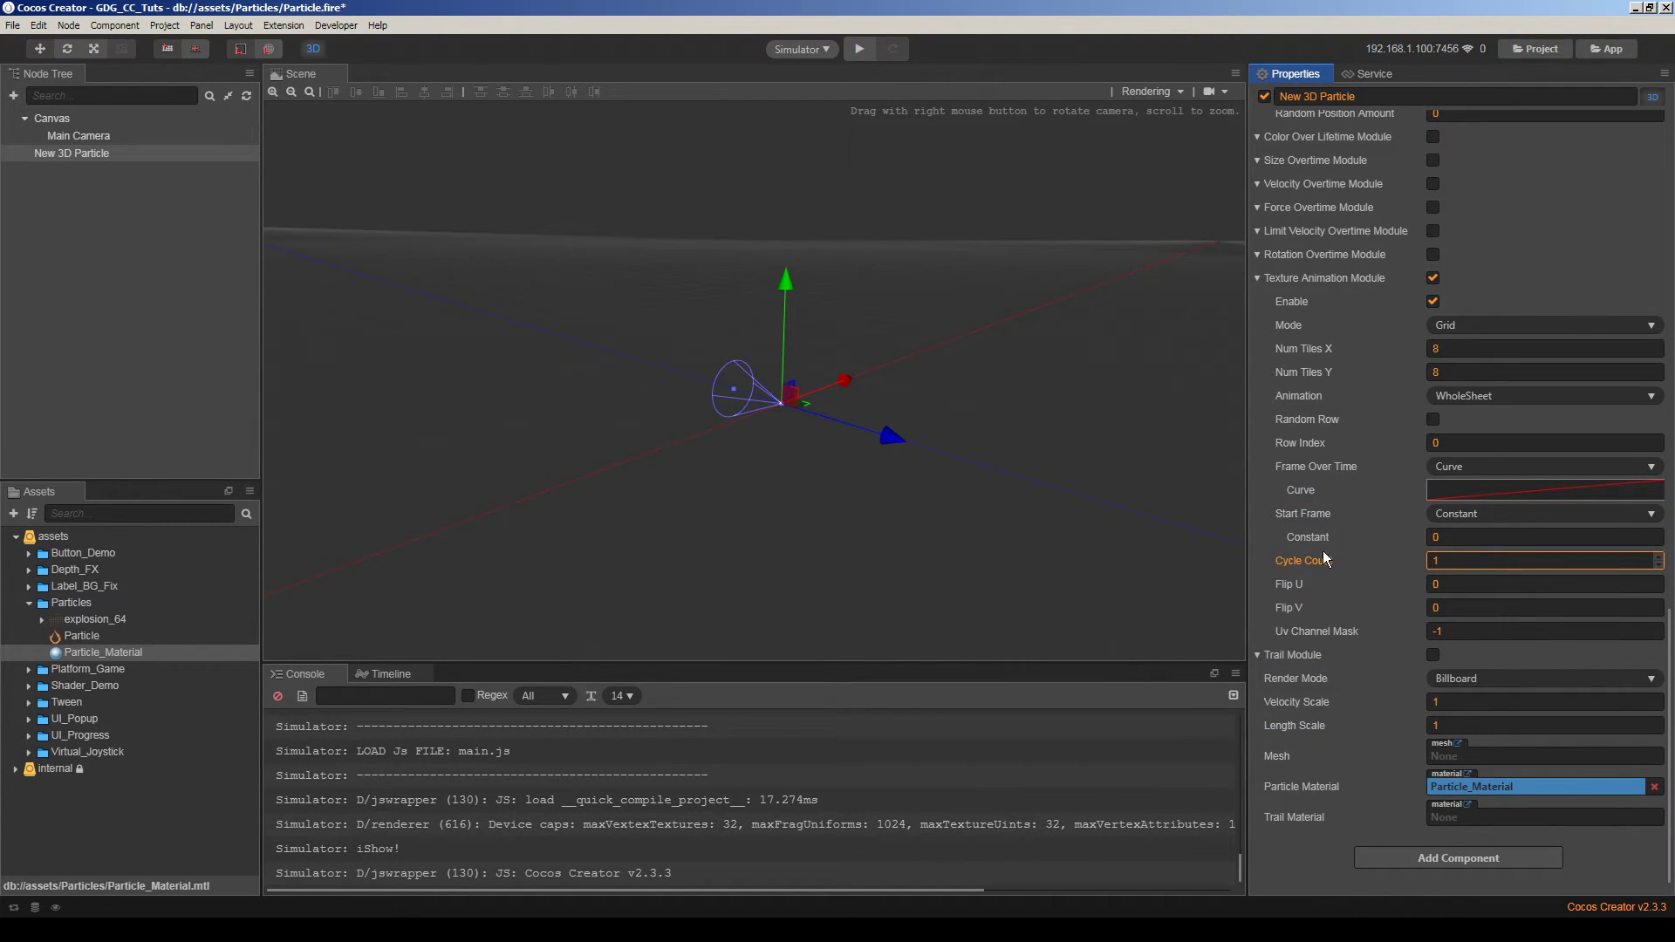
click(1272, 539)
Reselect the New 3D Particle node to preview its texture animation, and disable the Shape Module
right_drag(861, 483, 853, 477)
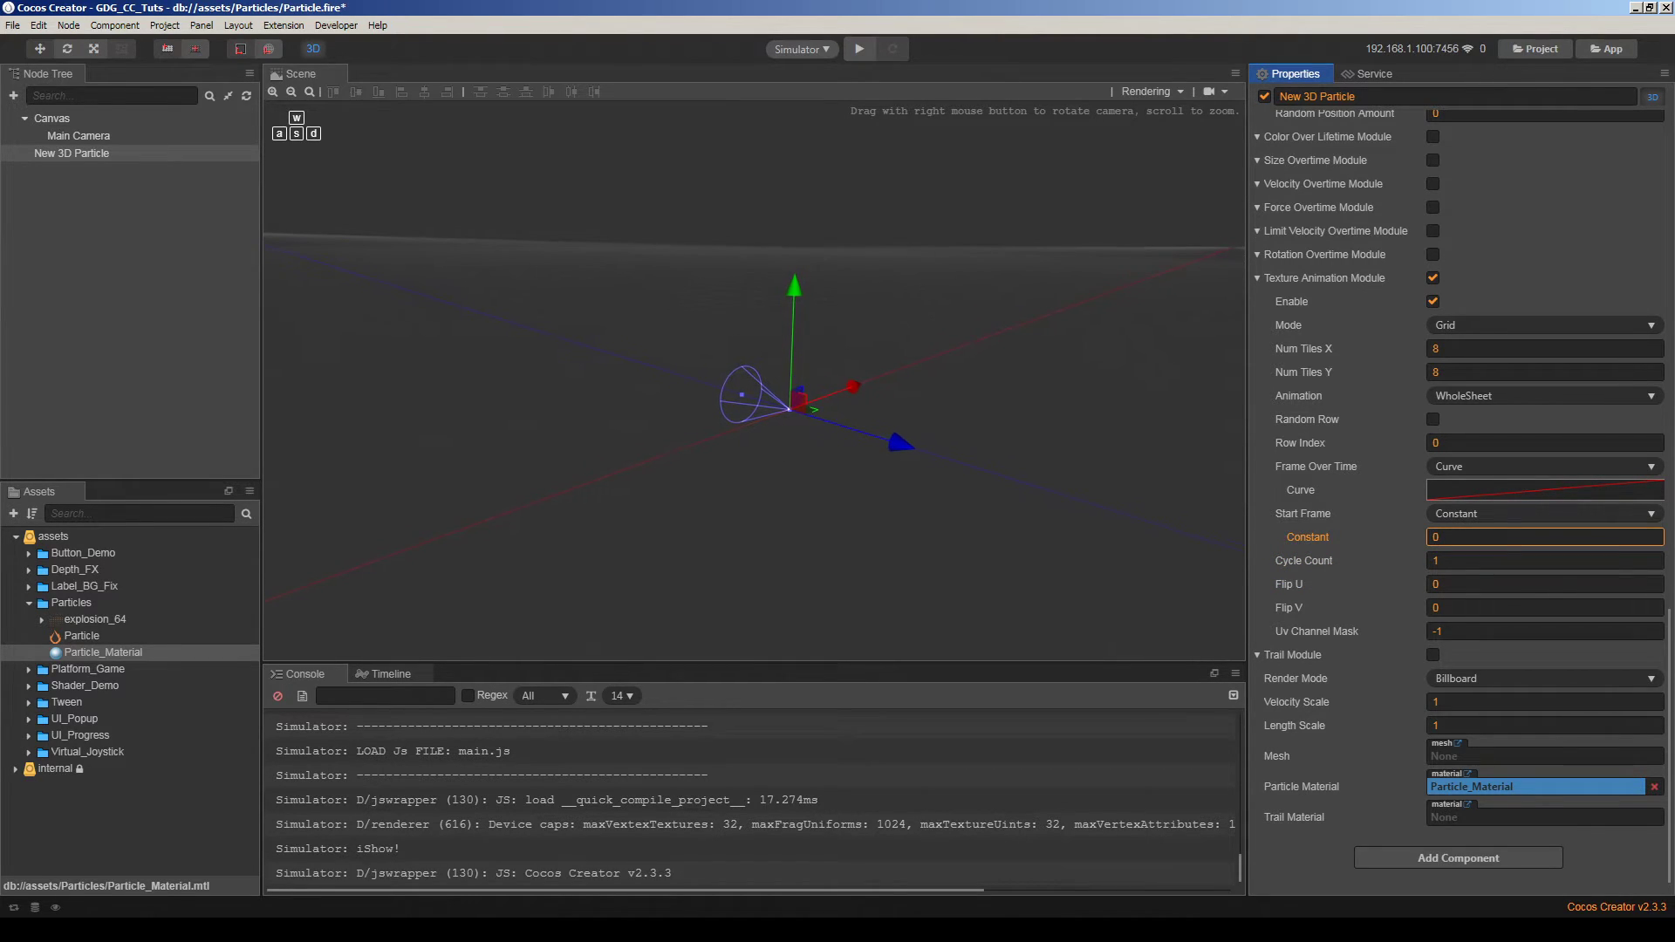
click(82, 279)
right_drag(751, 419, 806, 505)
click(113, 156)
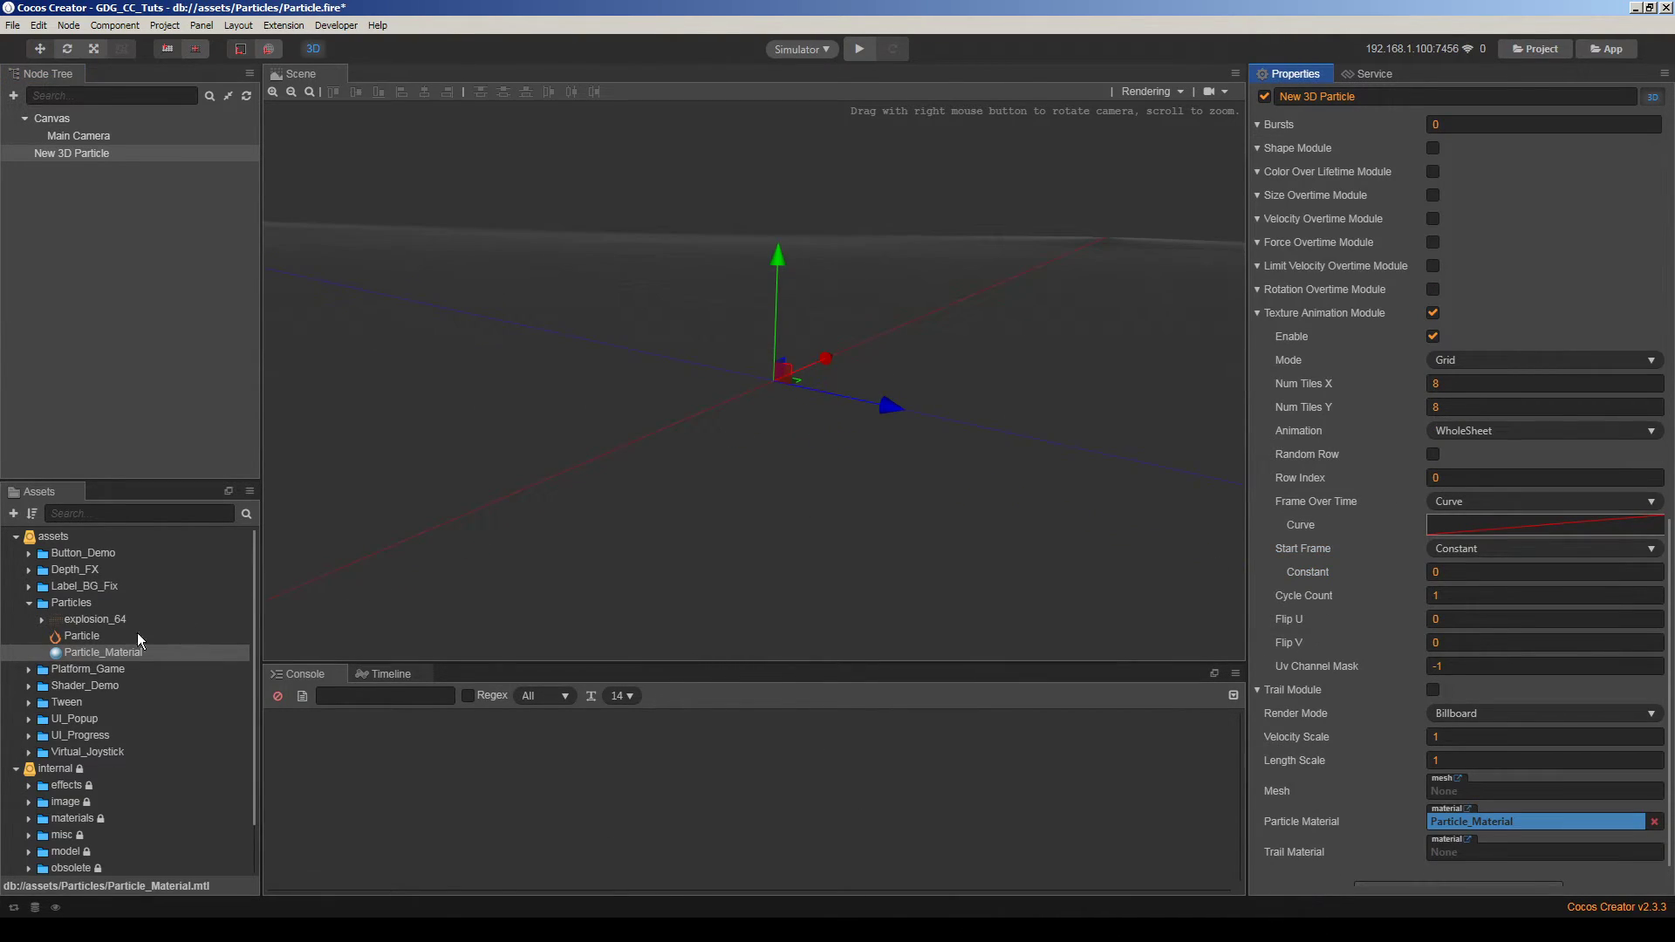
Try builtin-2d-sprite as Particle_Material's effect, restore builtin-3d-particle and apply the material, then clear the console
click(153, 637)
click(102, 654)
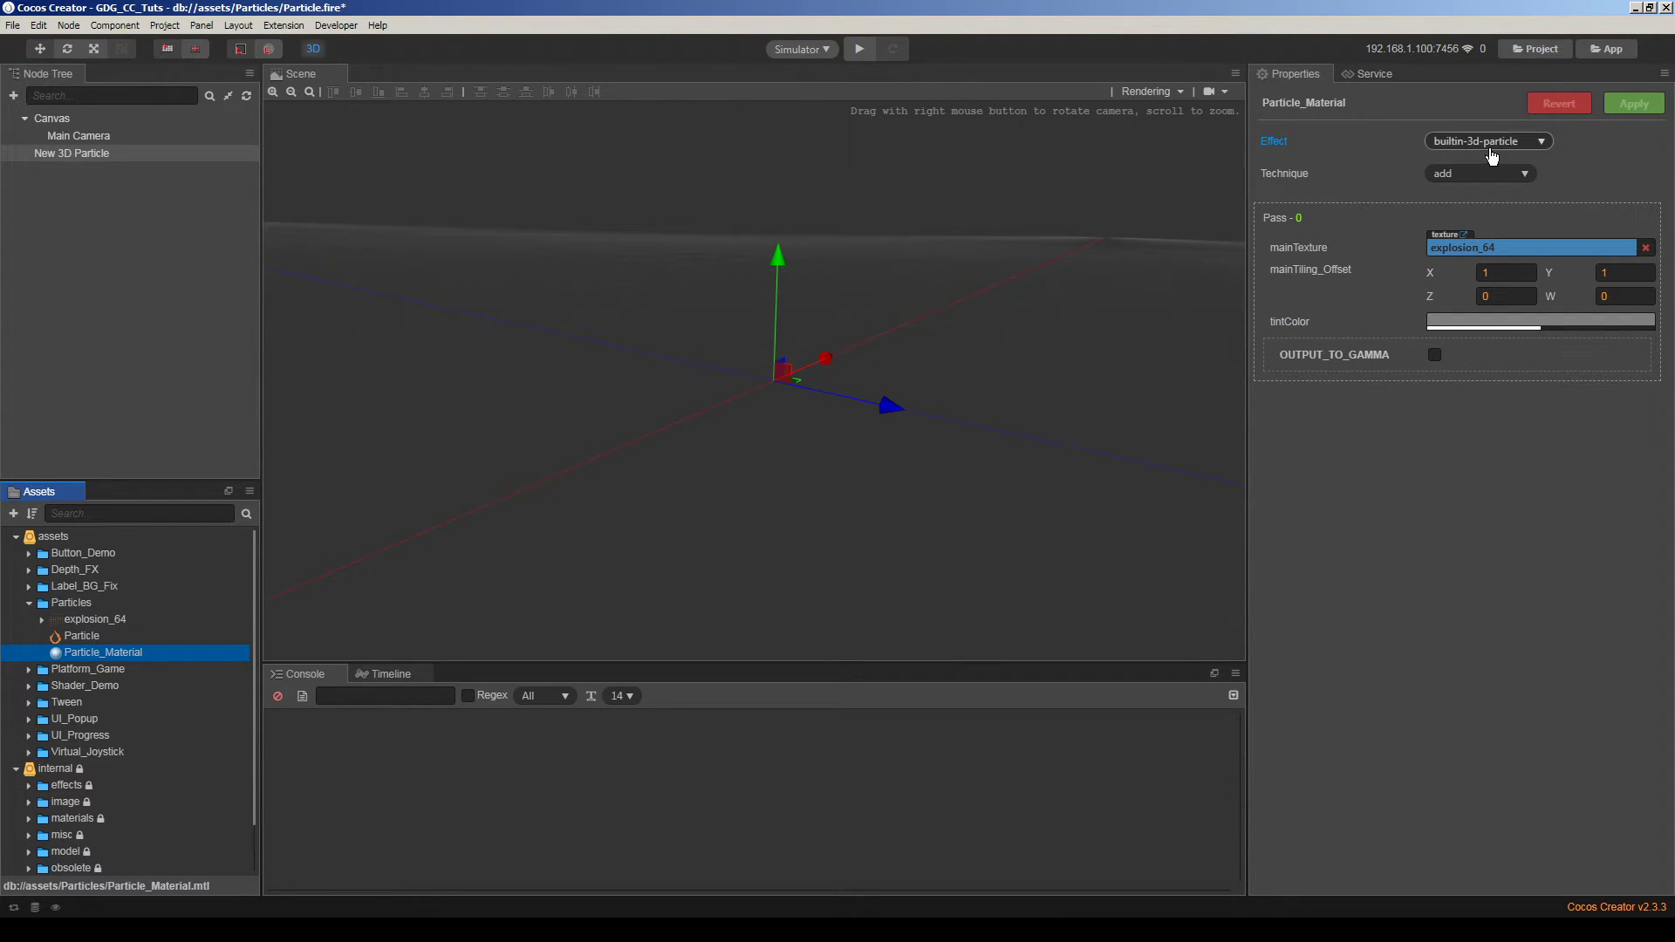
click(1494, 143)
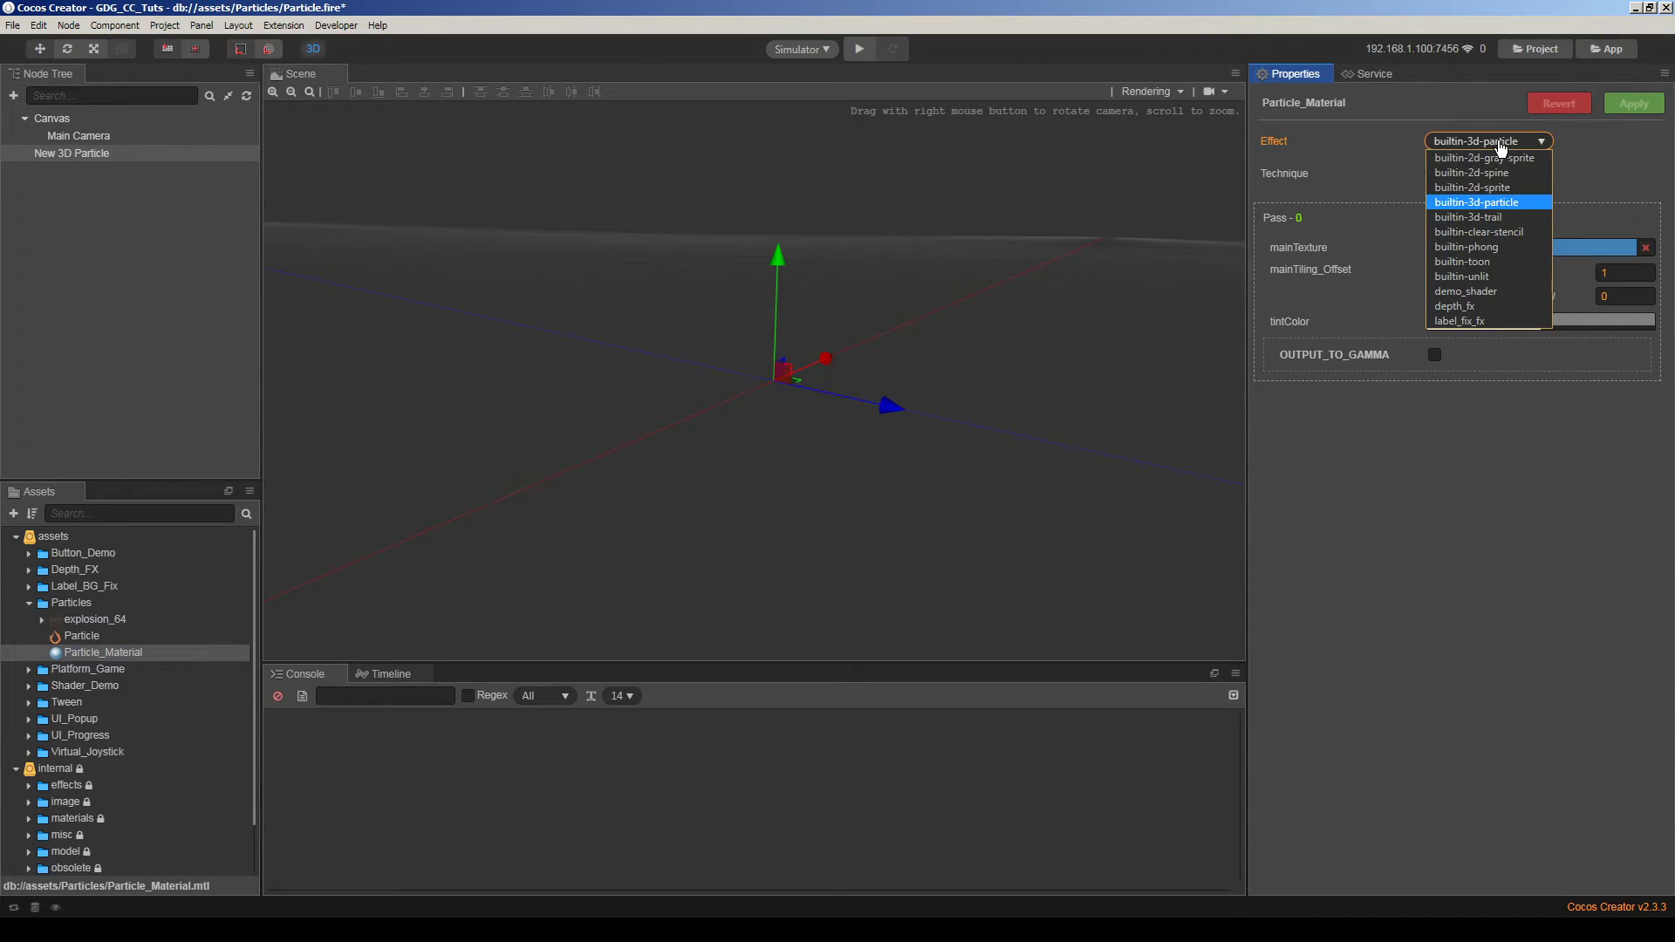
click(1499, 188)
click(1496, 141)
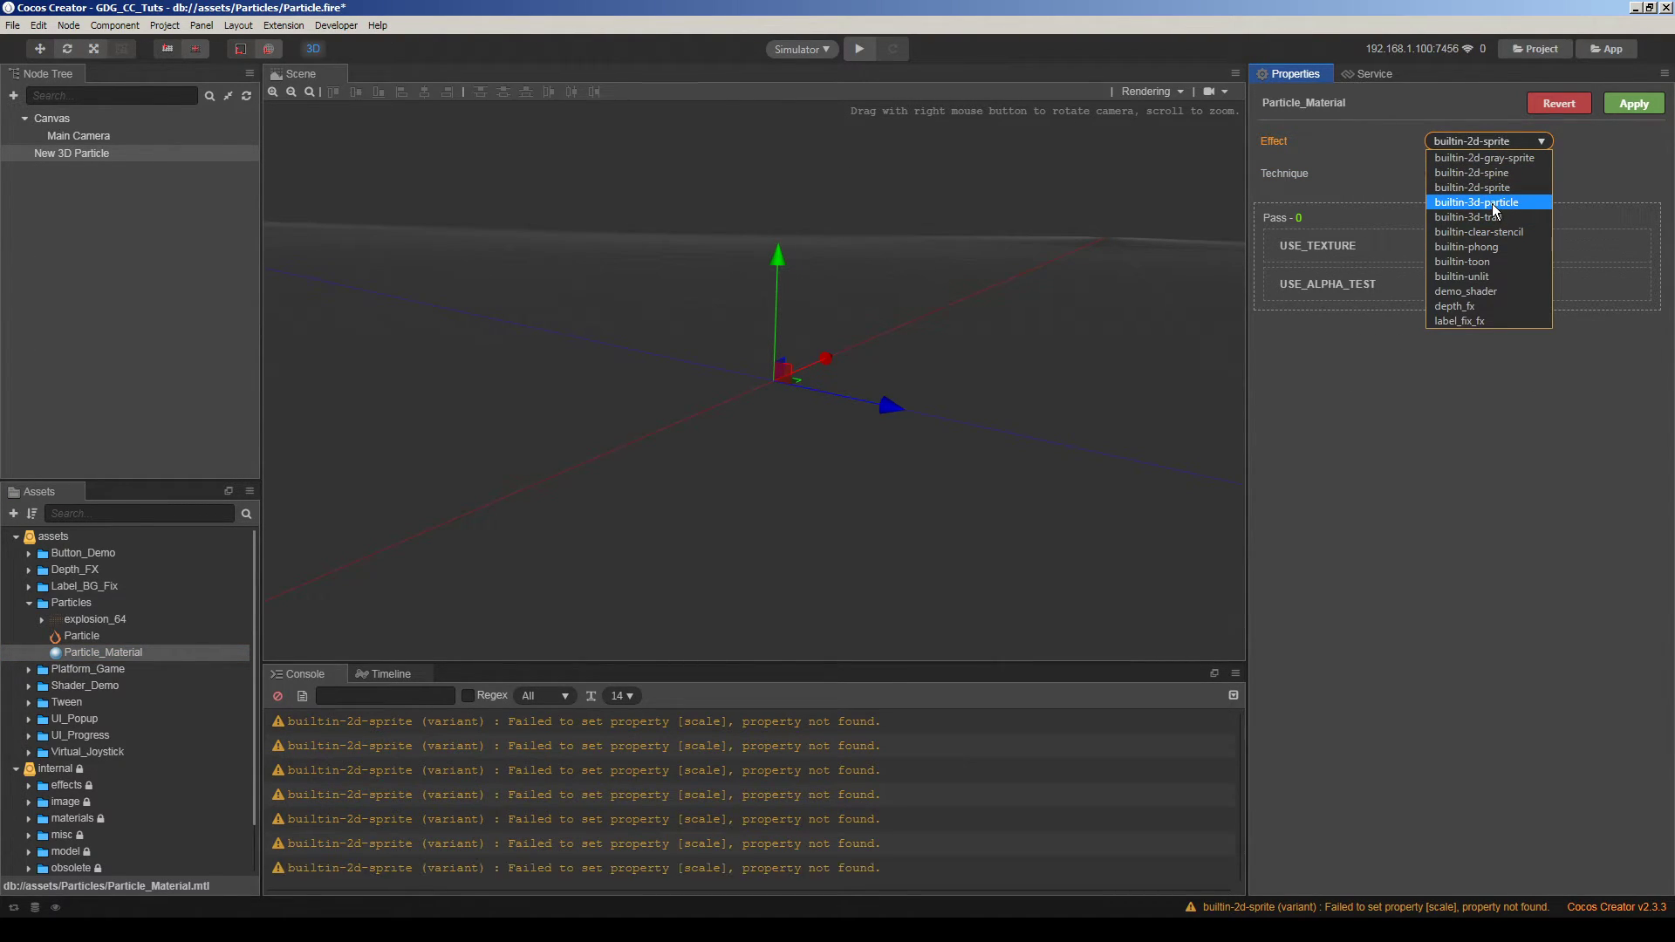
click(1492, 202)
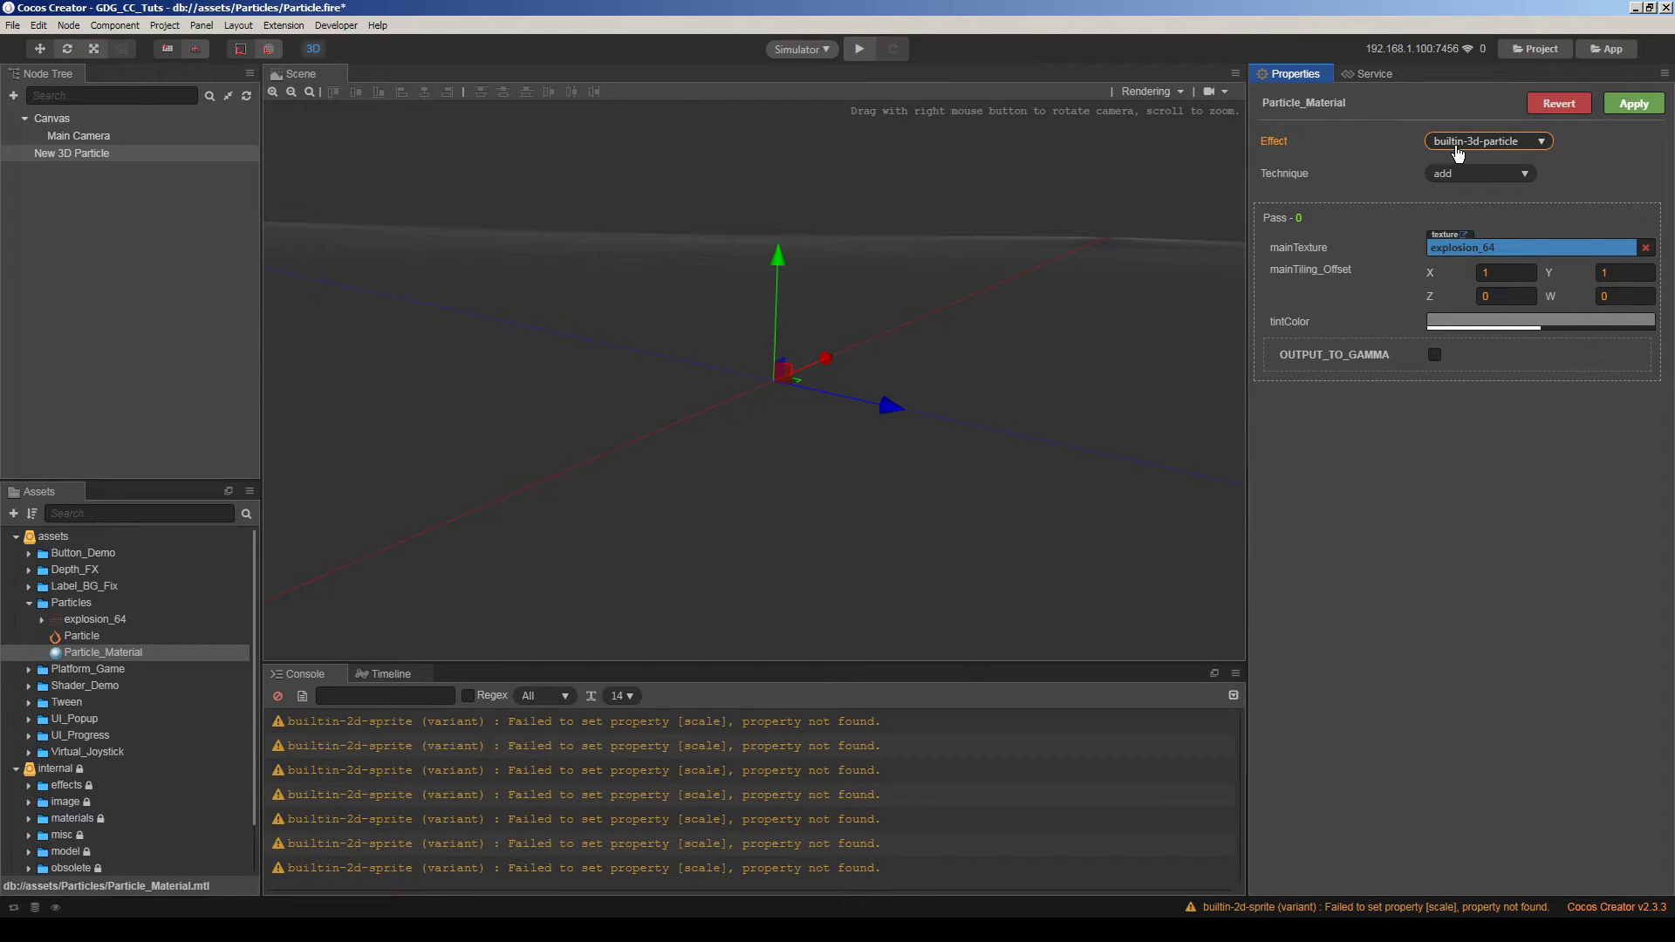
click(1634, 103)
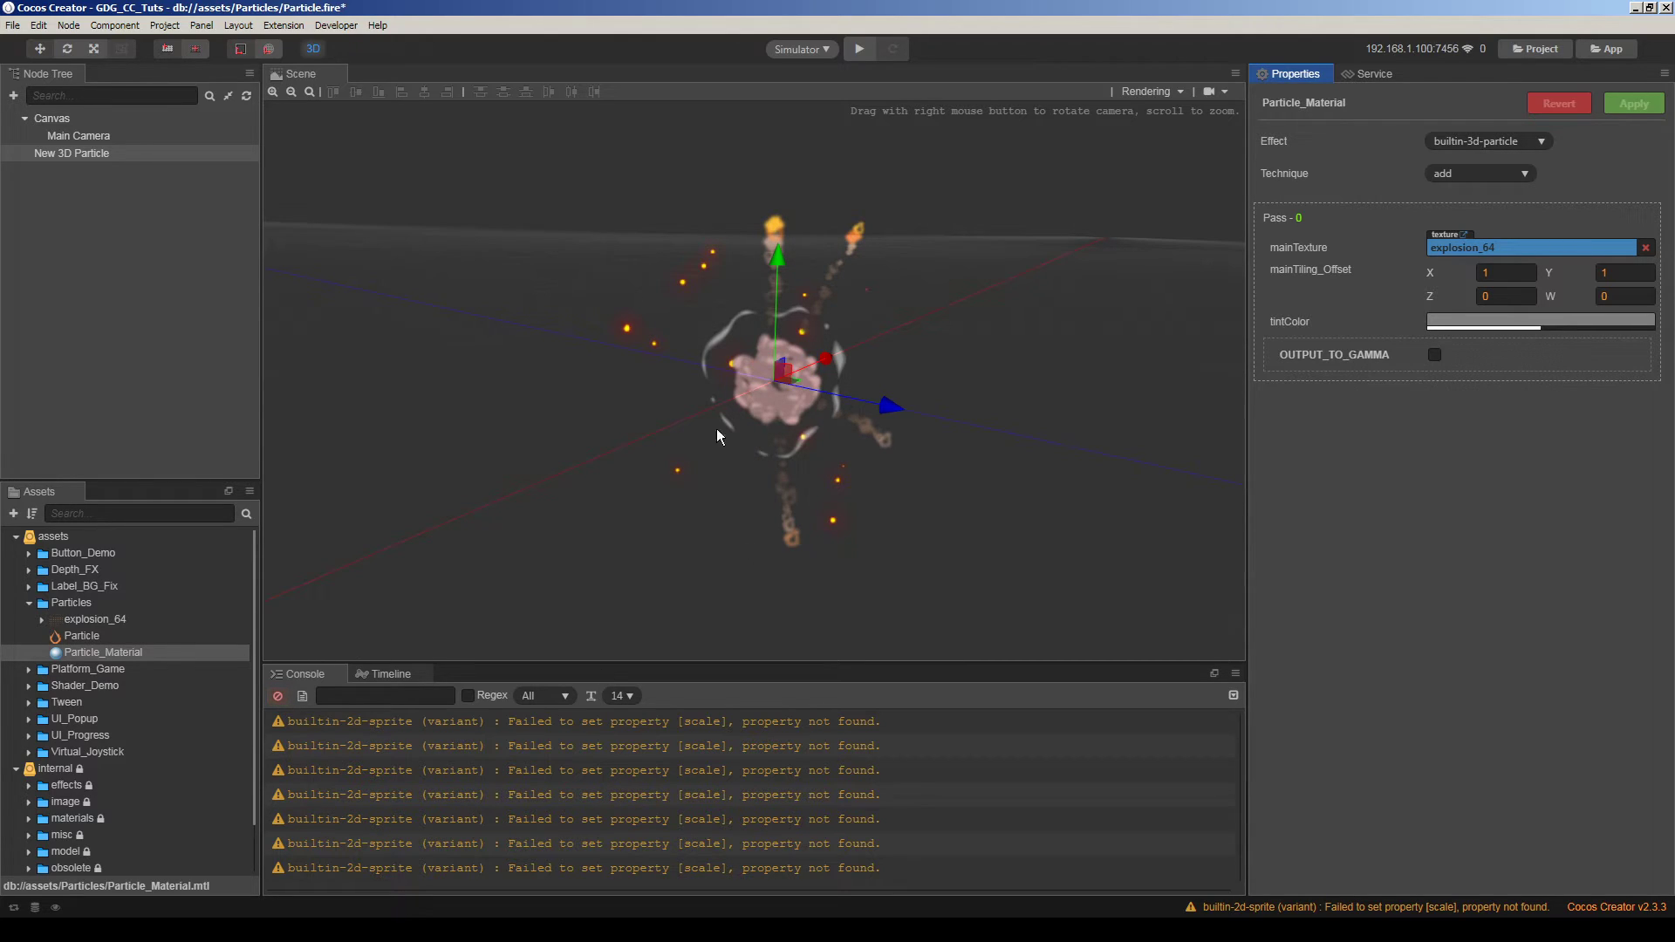
click(277, 695)
Deselect the particle node and preview the explosion in the scene
click(80, 252)
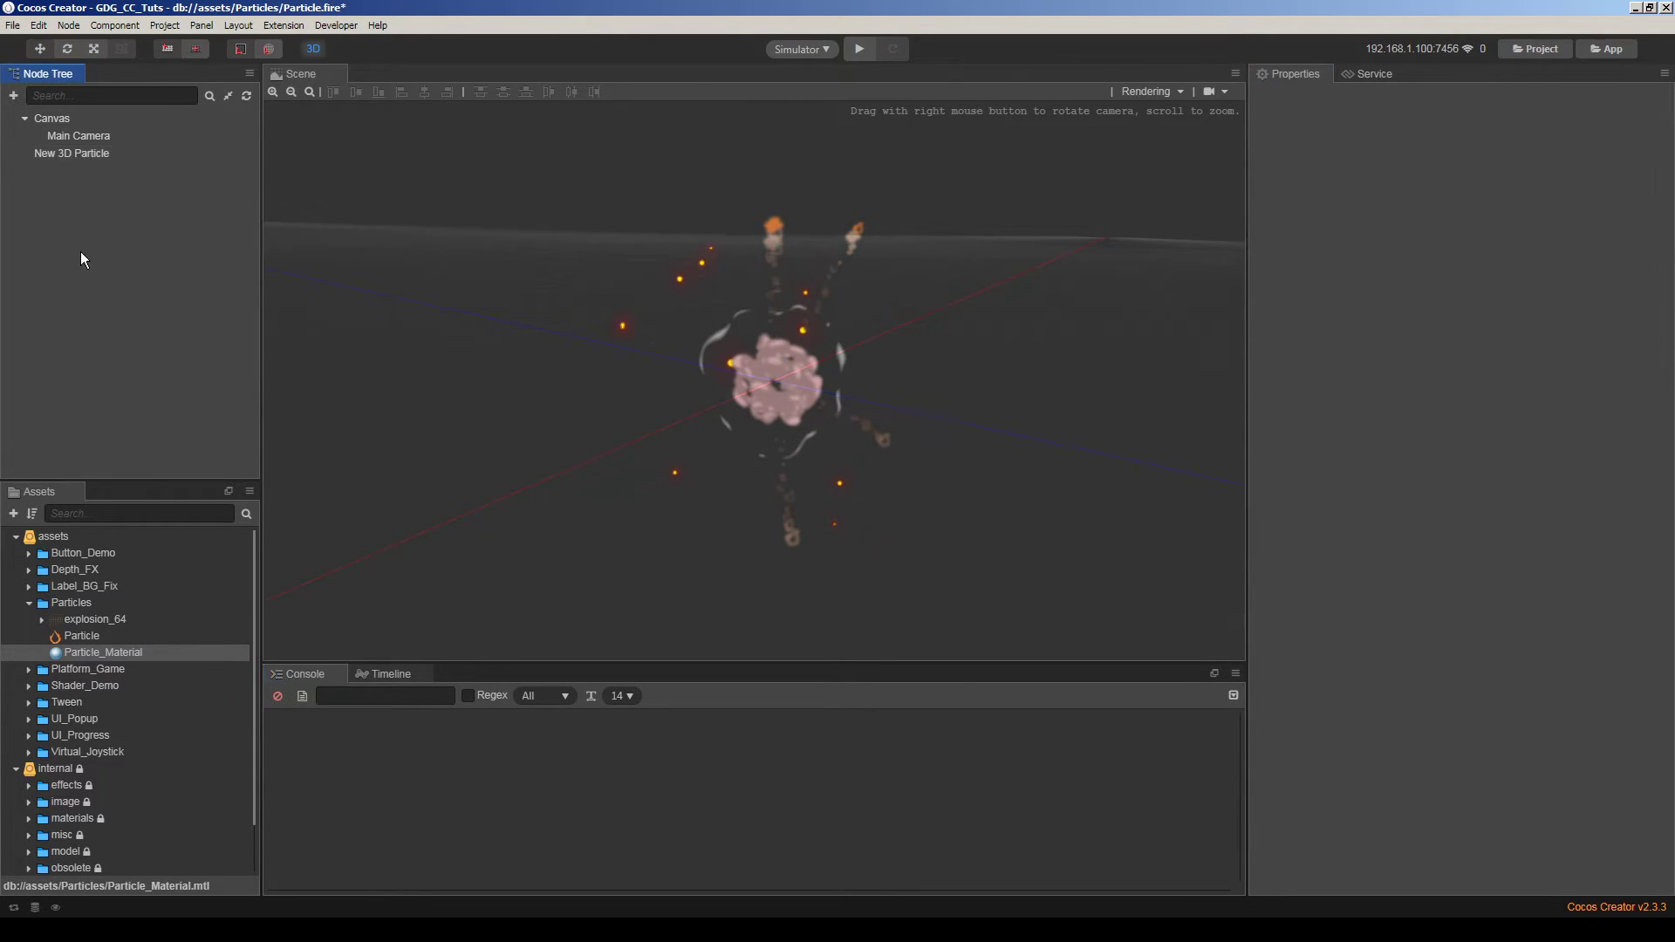
click(578, 424)
right_drag(578, 424, 566, 408)
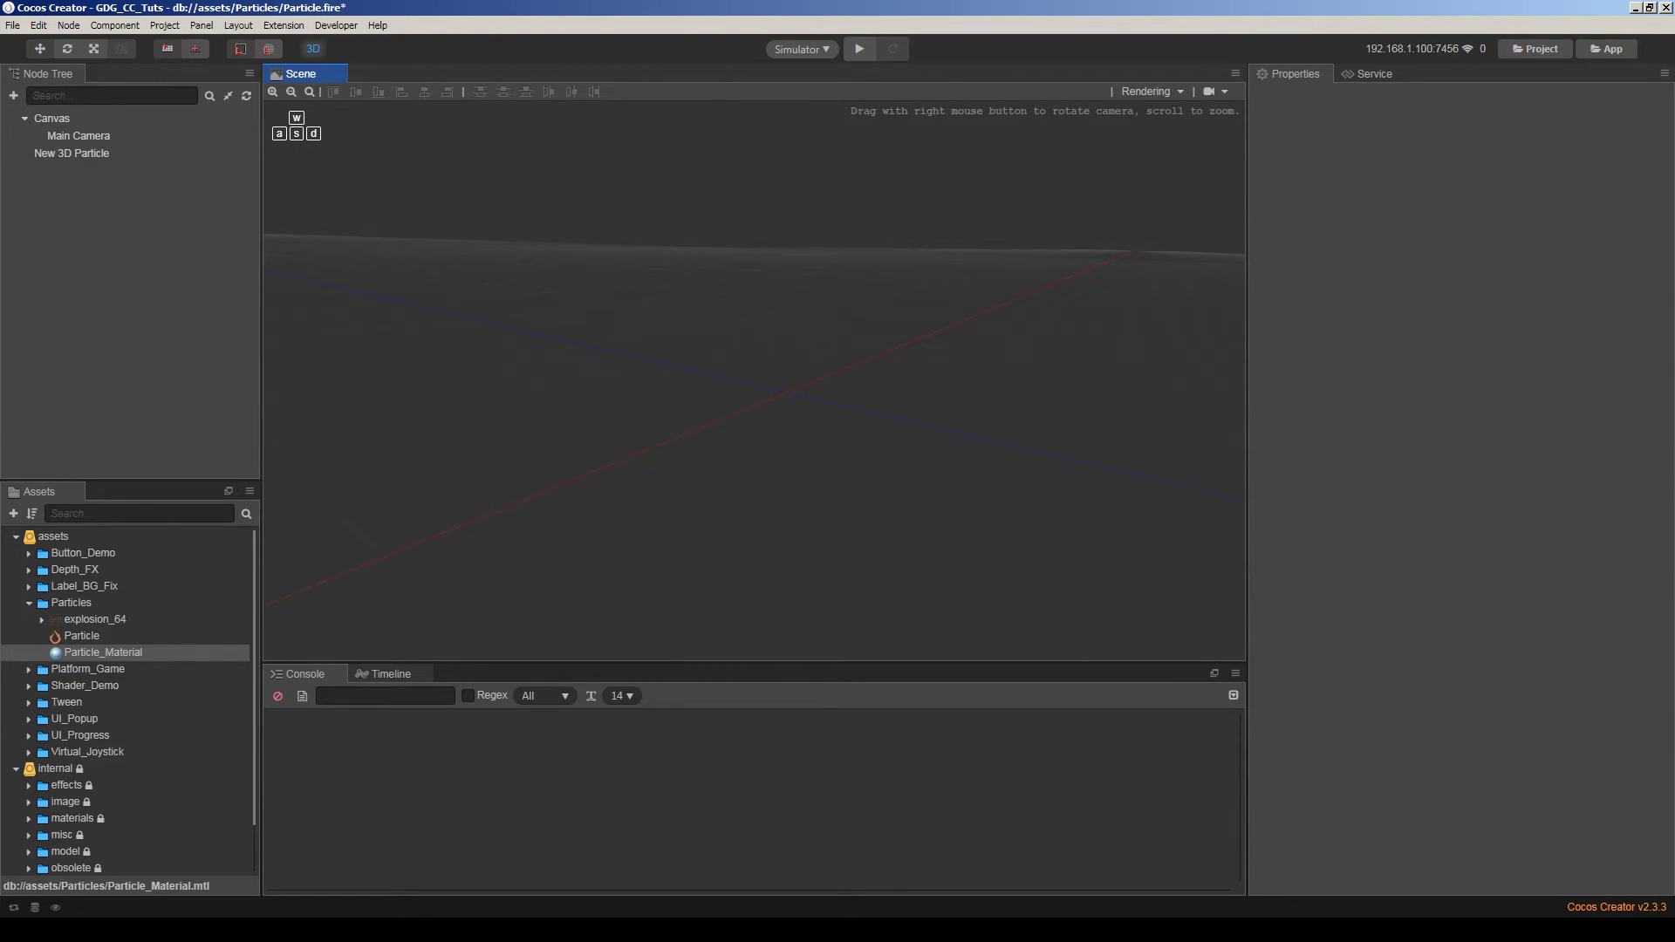
Set the New 3D Particle's Rate Over Time constant to 1 and preview the explosion in the scene
click(88, 153)
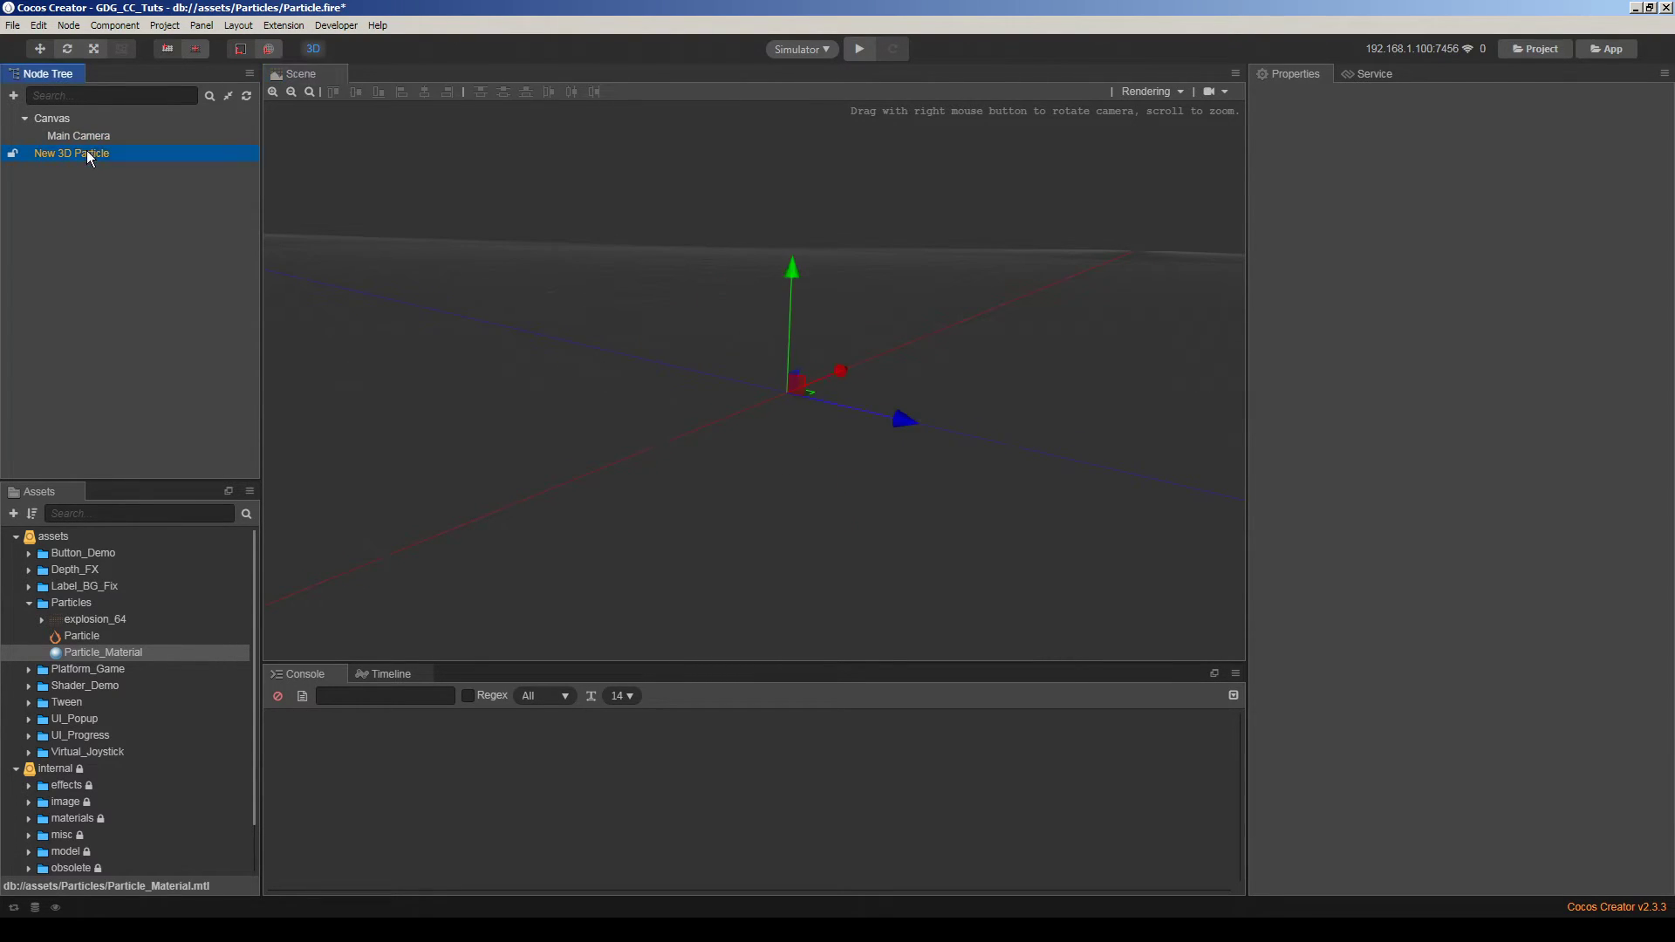
drag(1670, 401, 1668, 504)
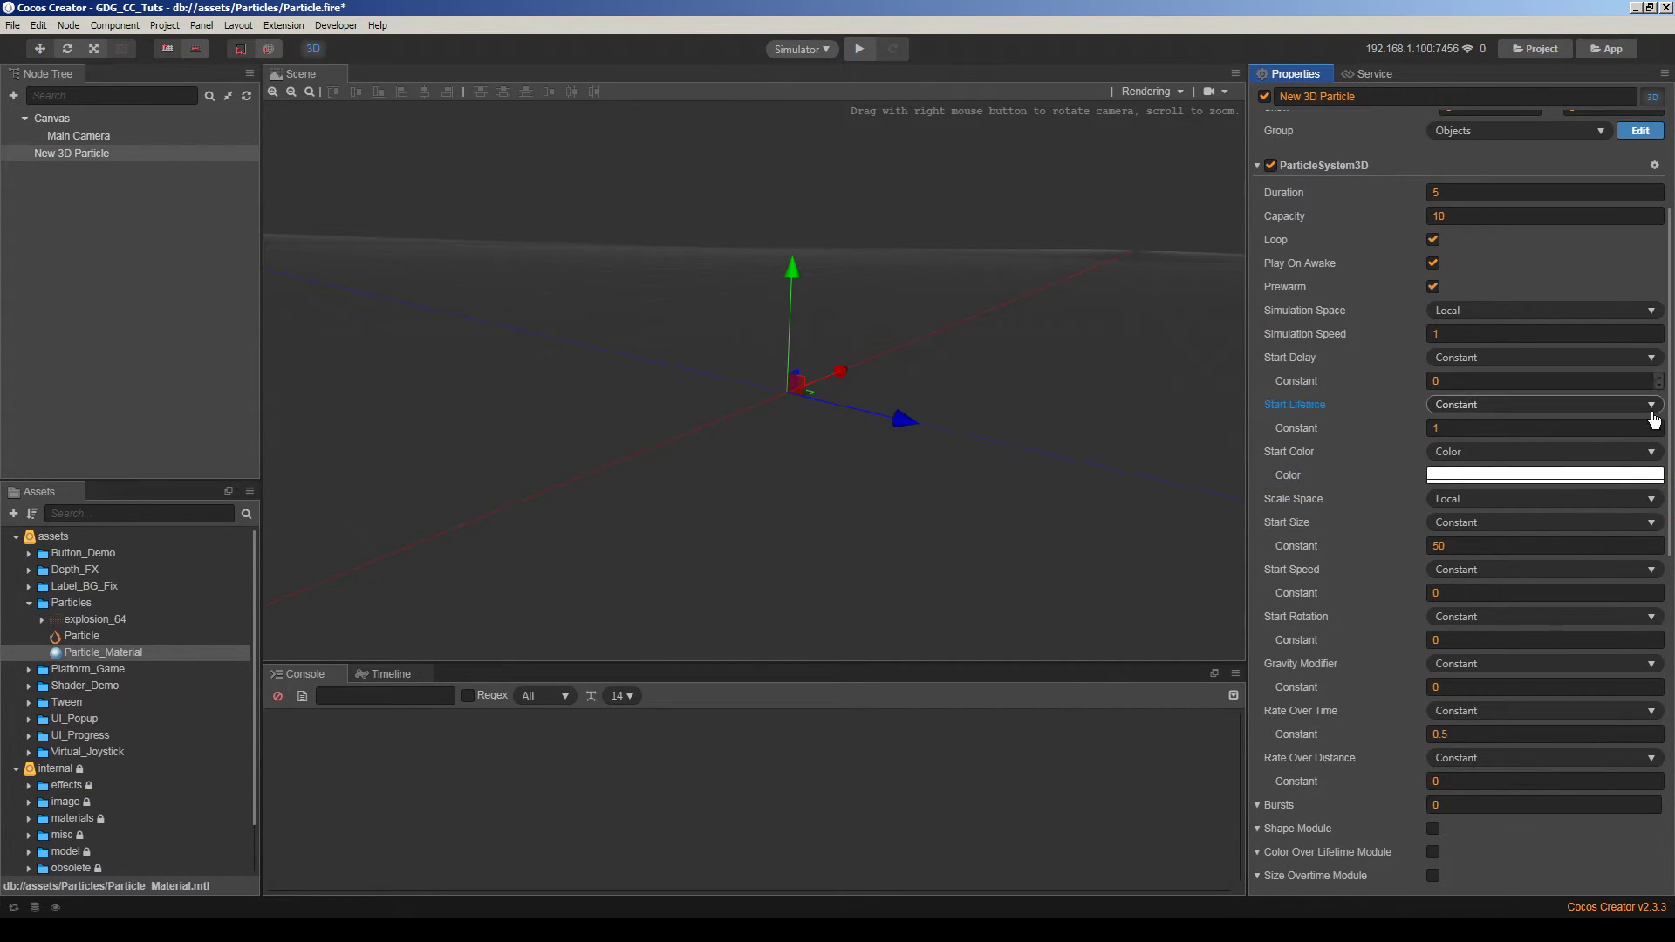
scroll(1483, 349, up, 3)
click(1433, 301)
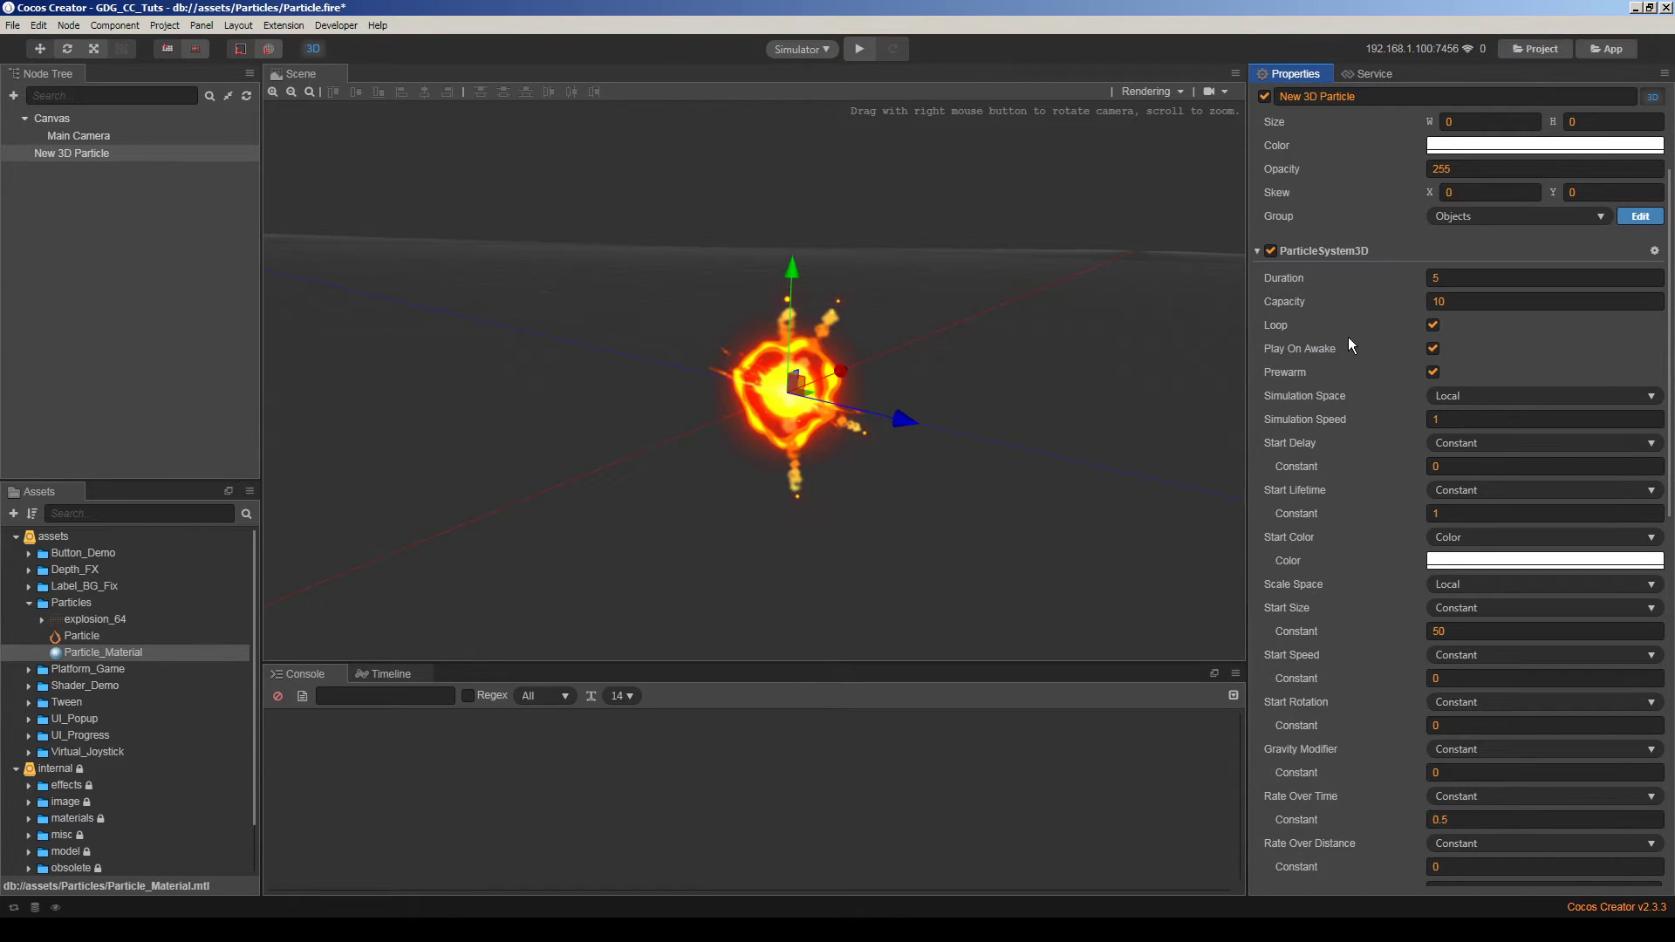
scroll(1668, 328, down, 1)
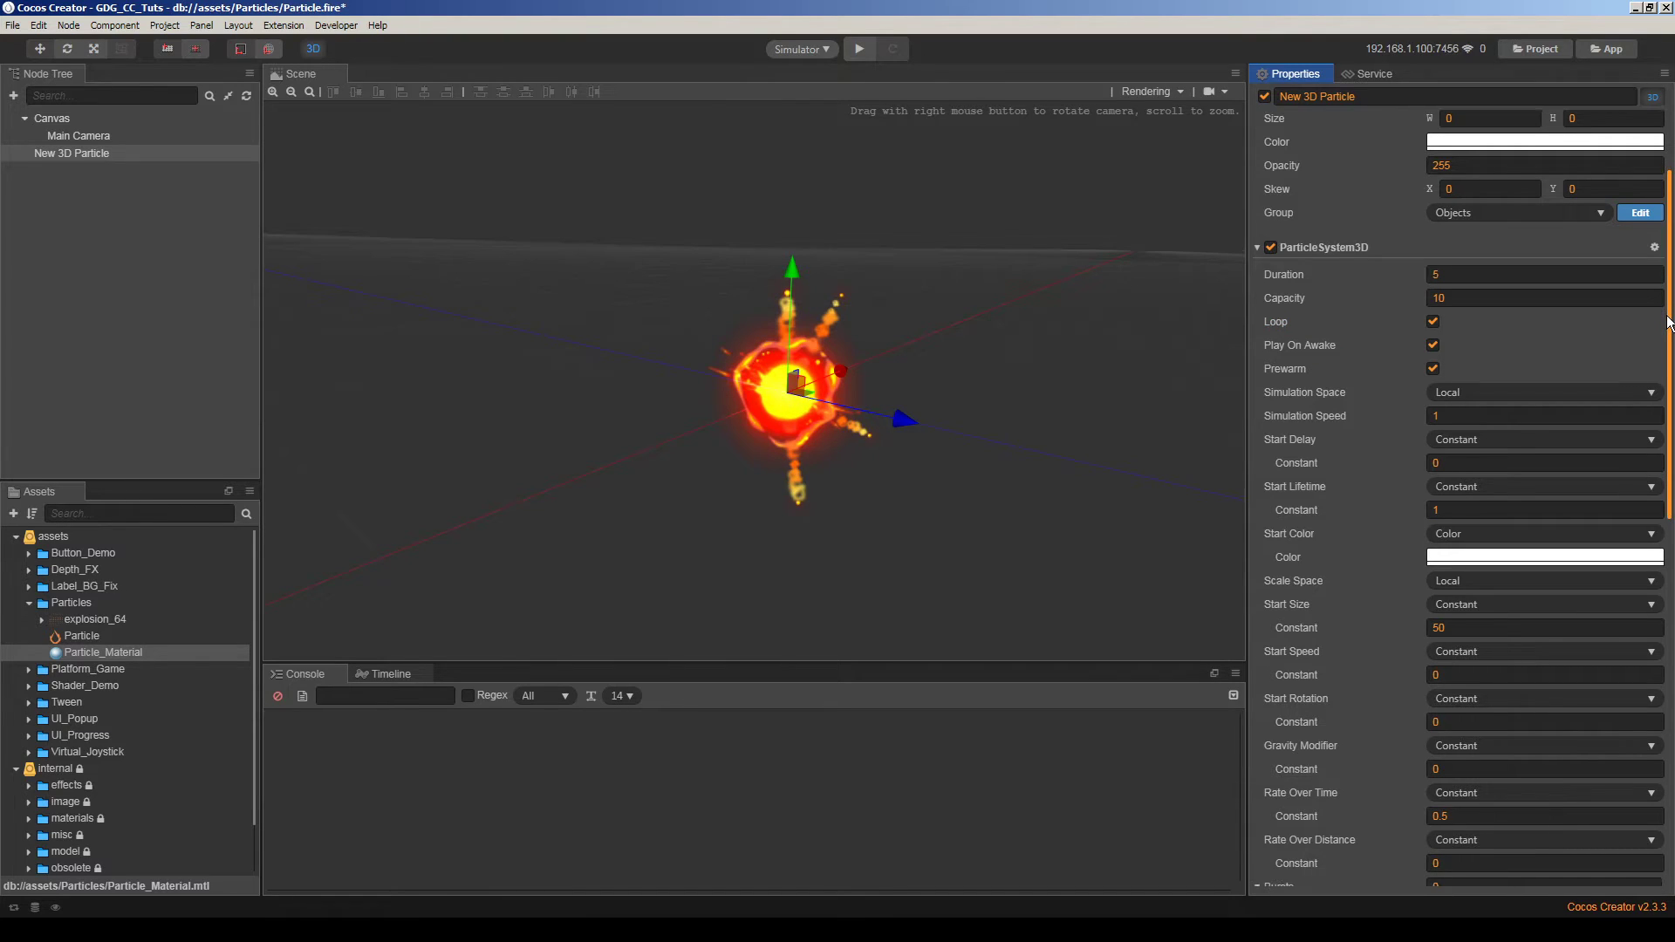
drag(1669, 329, 1586, 476)
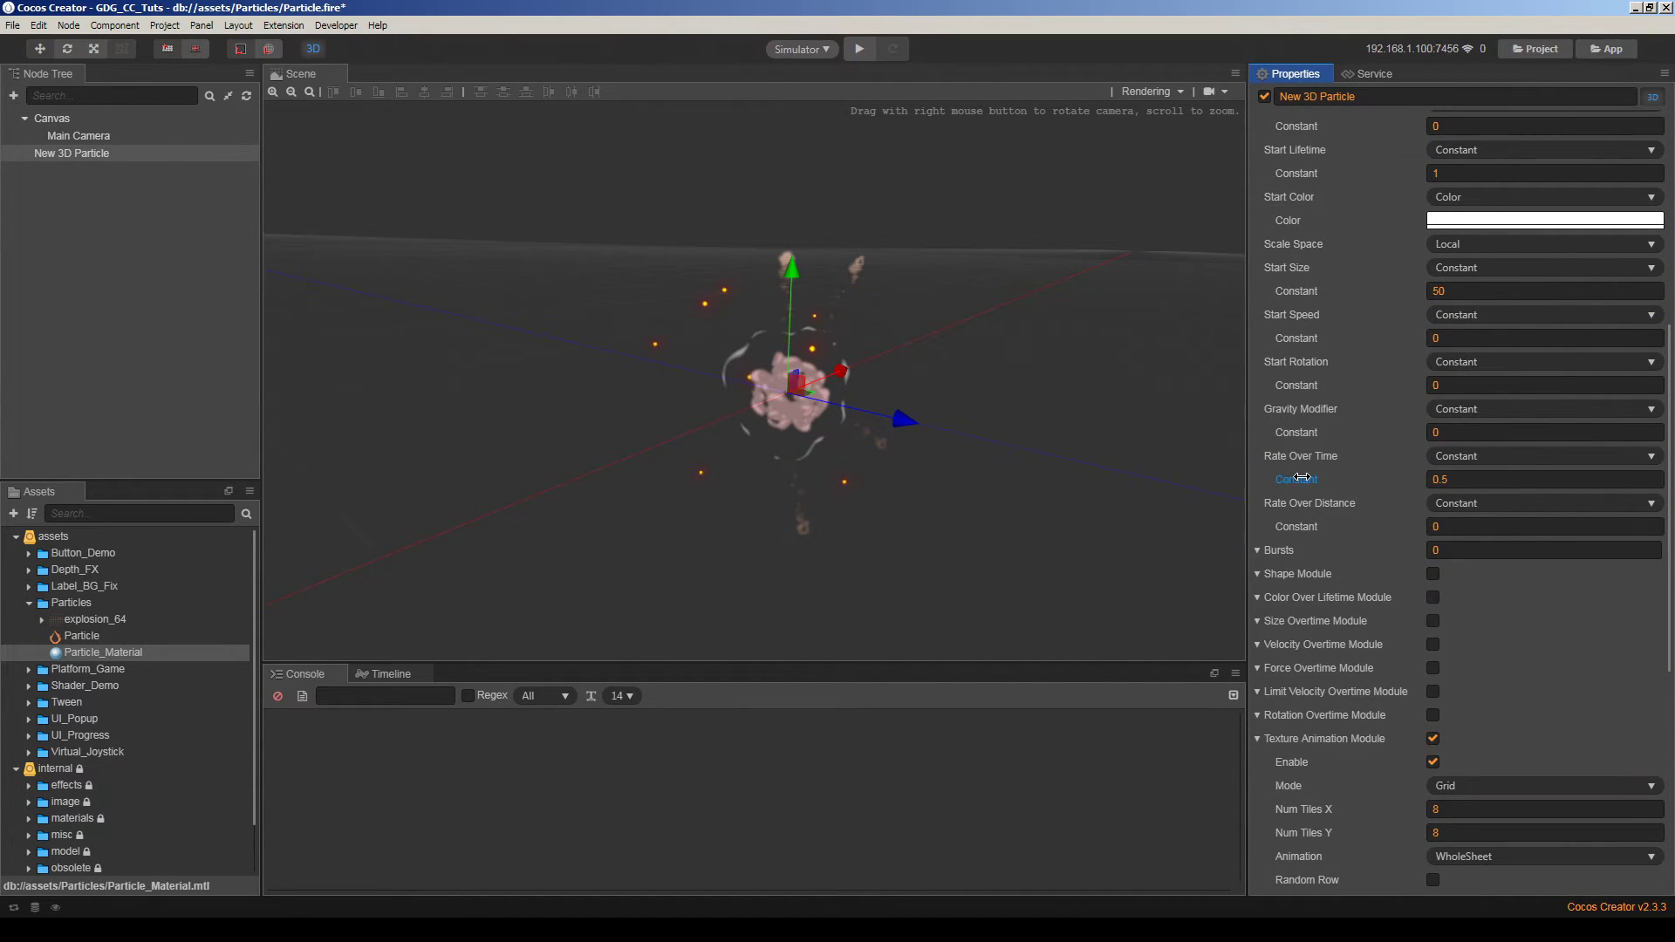
click(1428, 487)
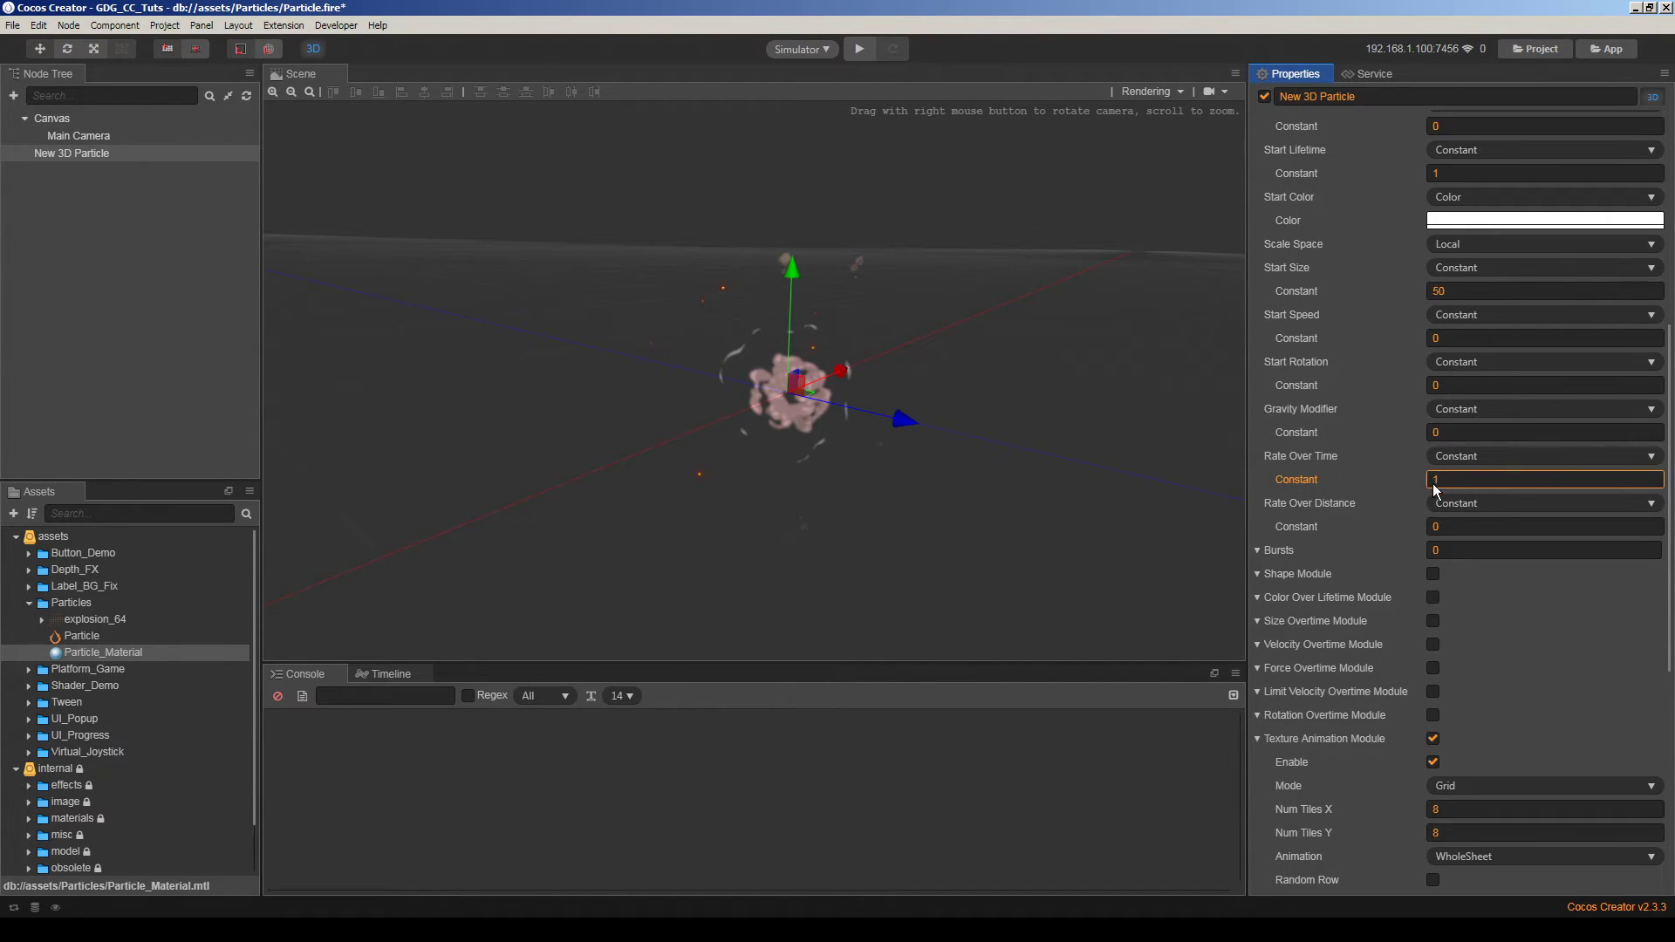
click(971, 518)
click(169, 335)
right_drag(698, 393, 680, 380)
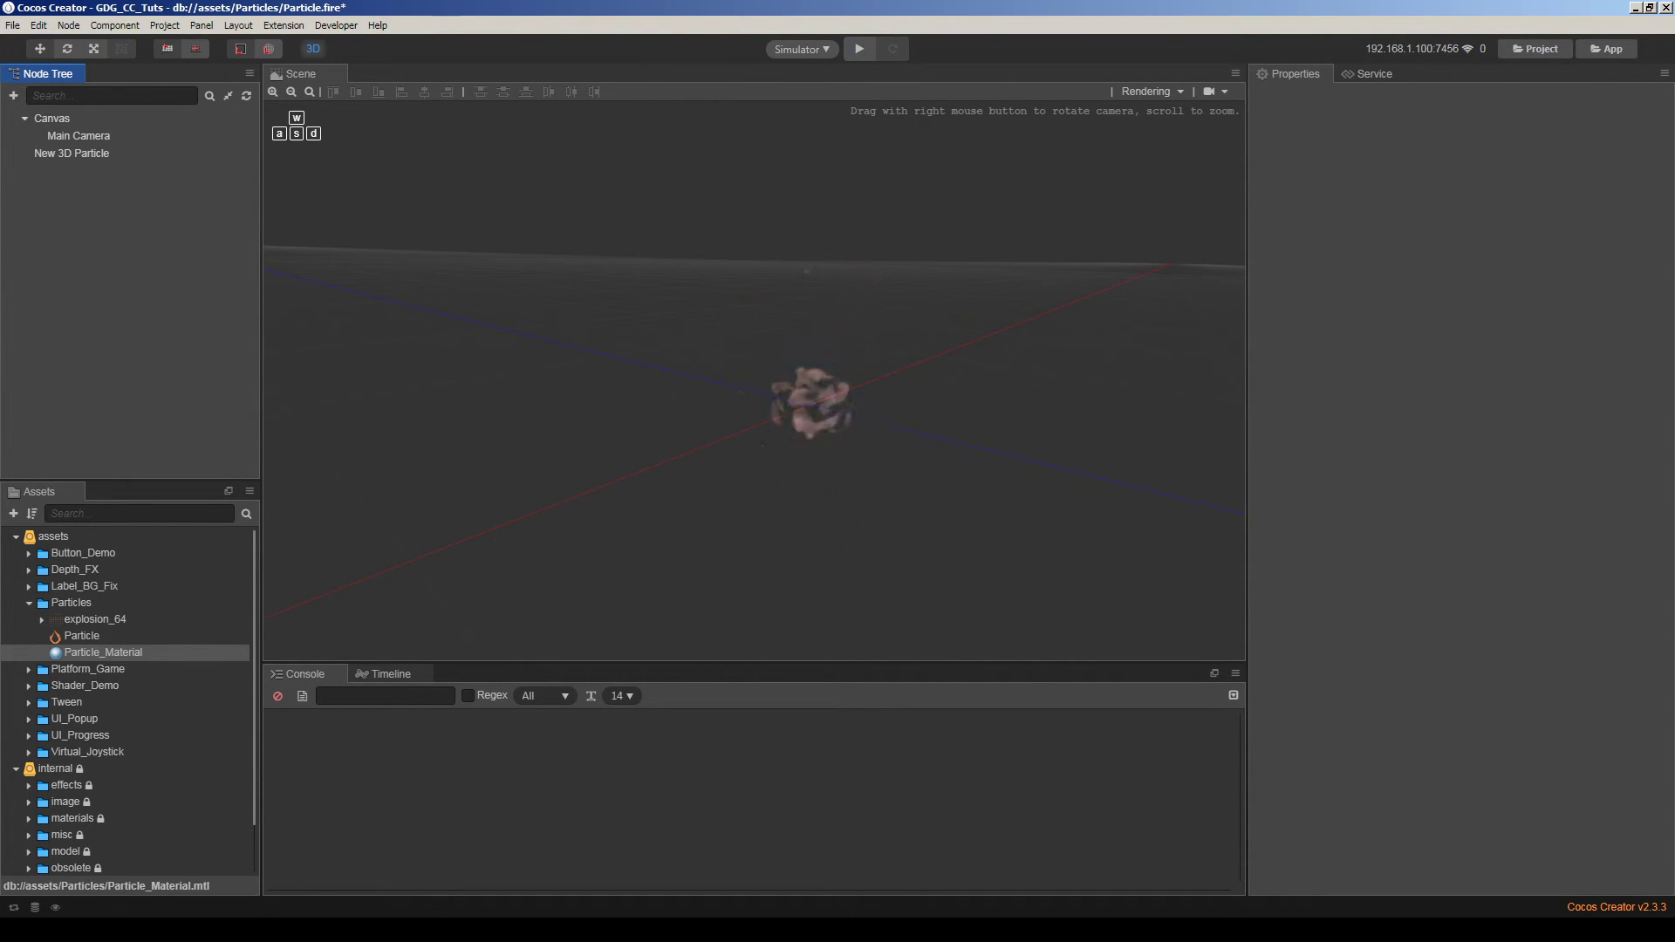
Raise the New 3D Particle's Rate Over Time constant to 2 and preview the result in the scene
click(122, 155)
scroll(1357, 506, down, 5)
click(1458, 535)
text(2)
click(164, 344)
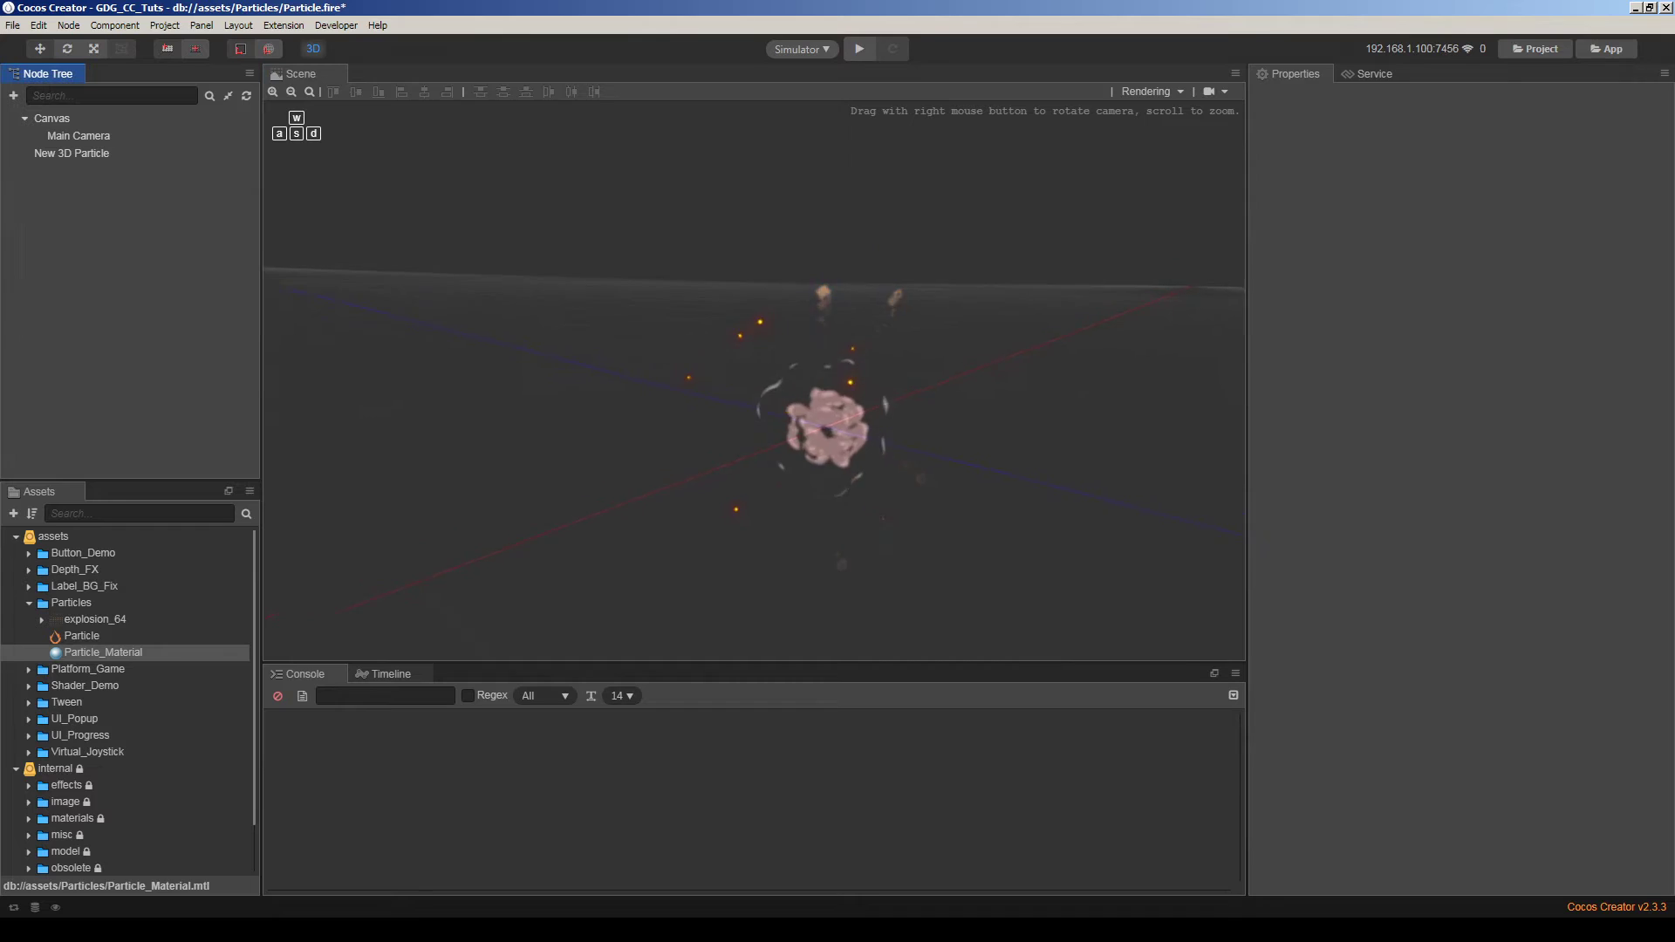
mouse_move(754, 380)
right_down()
mouse_move(793, 409)
mouse_move(780, 402)
right_up()
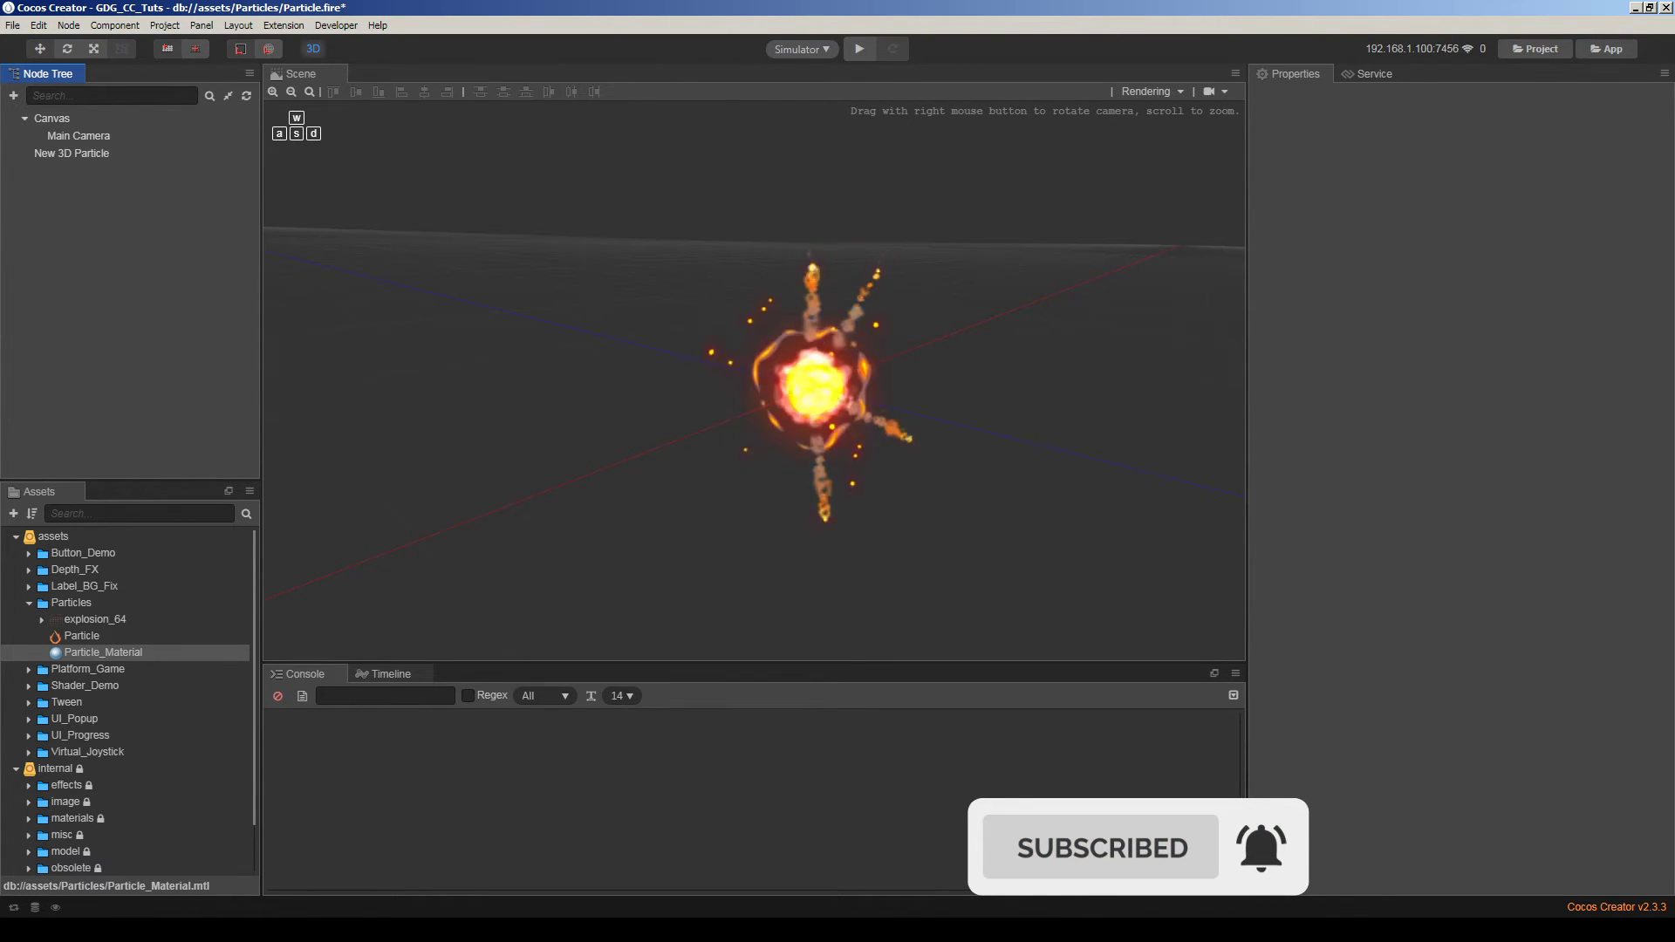
Set the New 3D Particle's Rate Over Time constant to 5 and preview the denser explosions
click(102, 153)
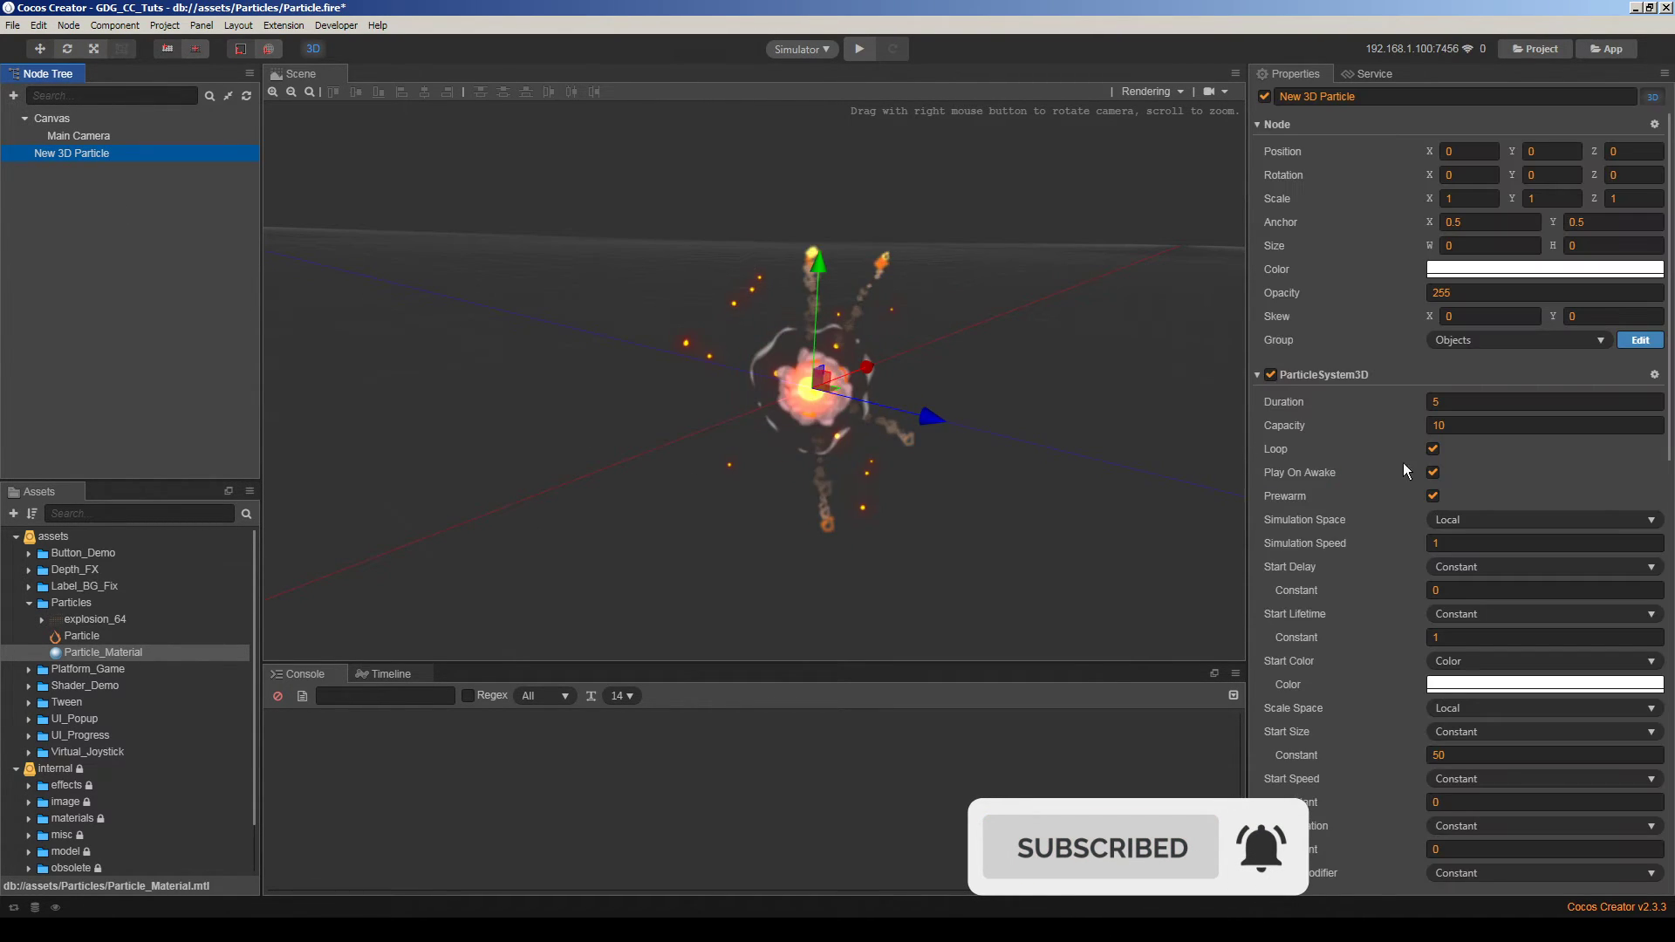
scroll(1373, 472, down, 5)
click(1466, 740)
text(5)
click(162, 335)
mouse_move(558, 383)
right_down()
mouse_move(523, 370)
mouse_move(569, 392)
right_up()
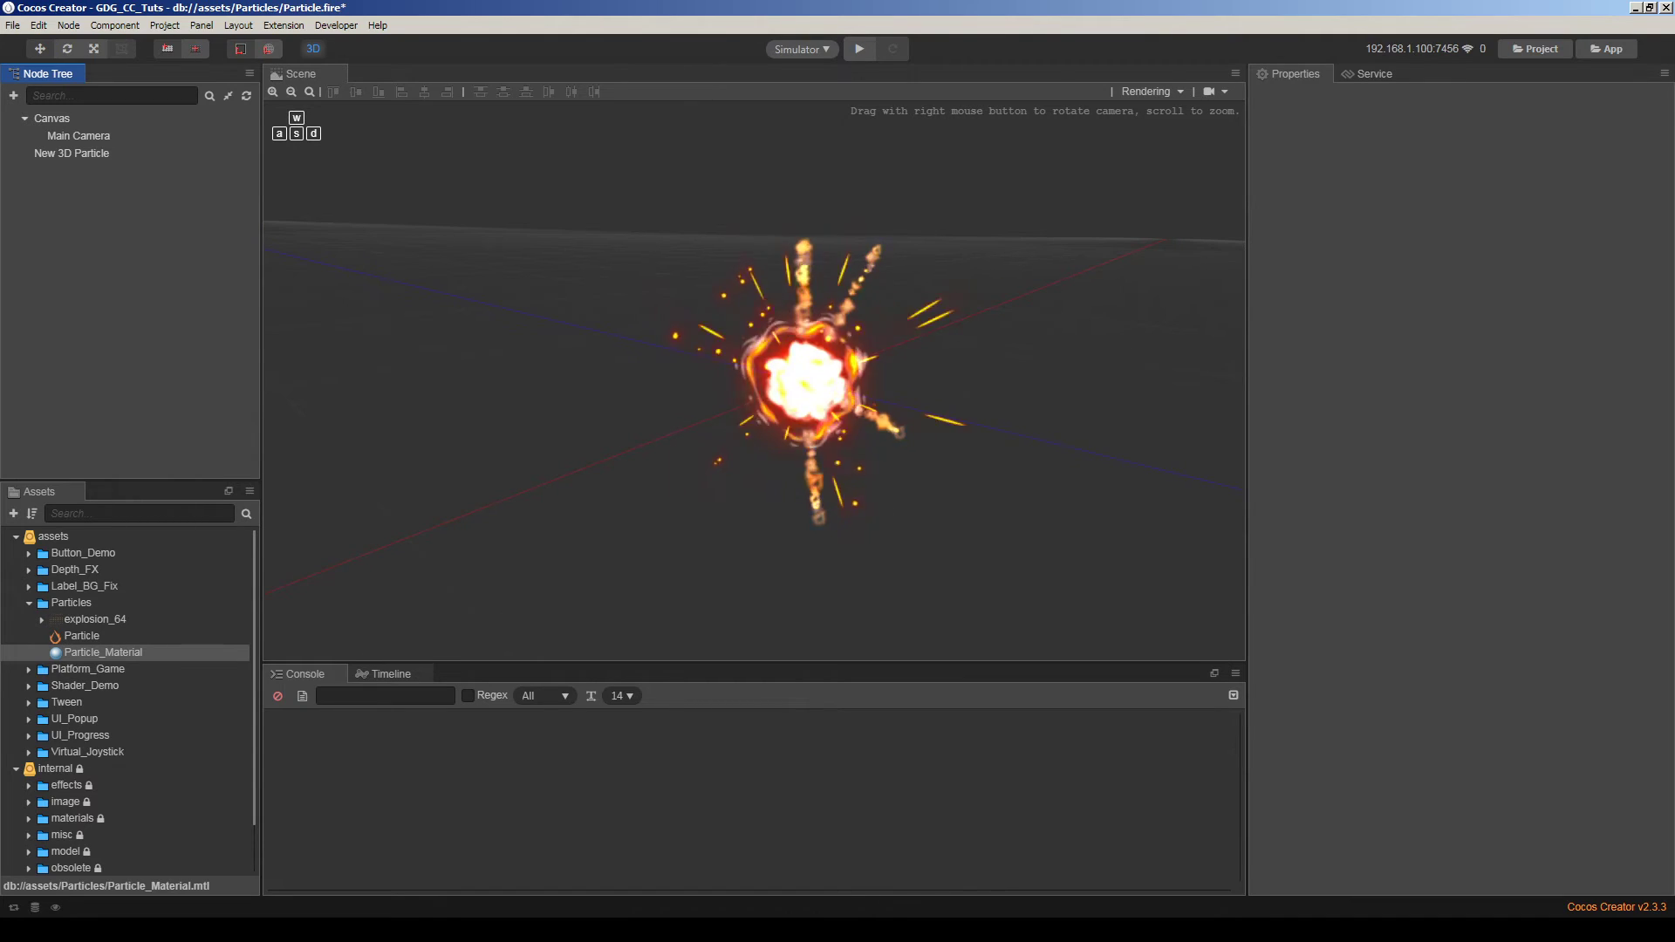
Try Curve mode for the New 3D Particle's Start Rotation and preview the rotating explosions in the scene
click(87, 153)
scroll(1358, 476, down, 3)
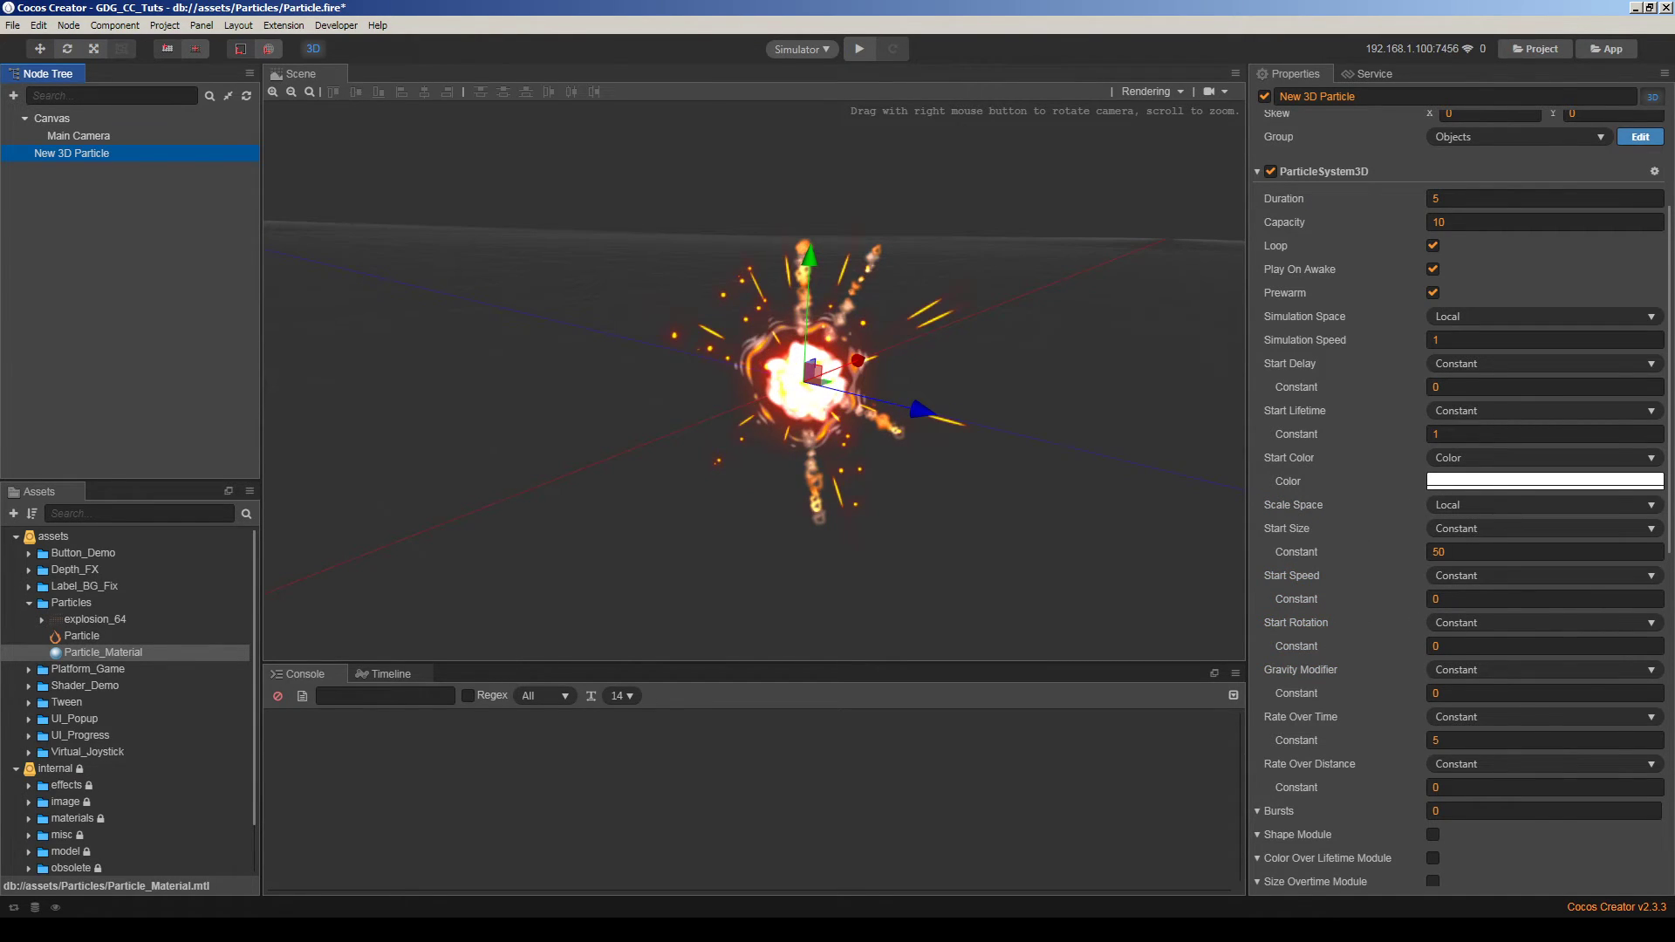
drag(1669, 520, 1670, 553)
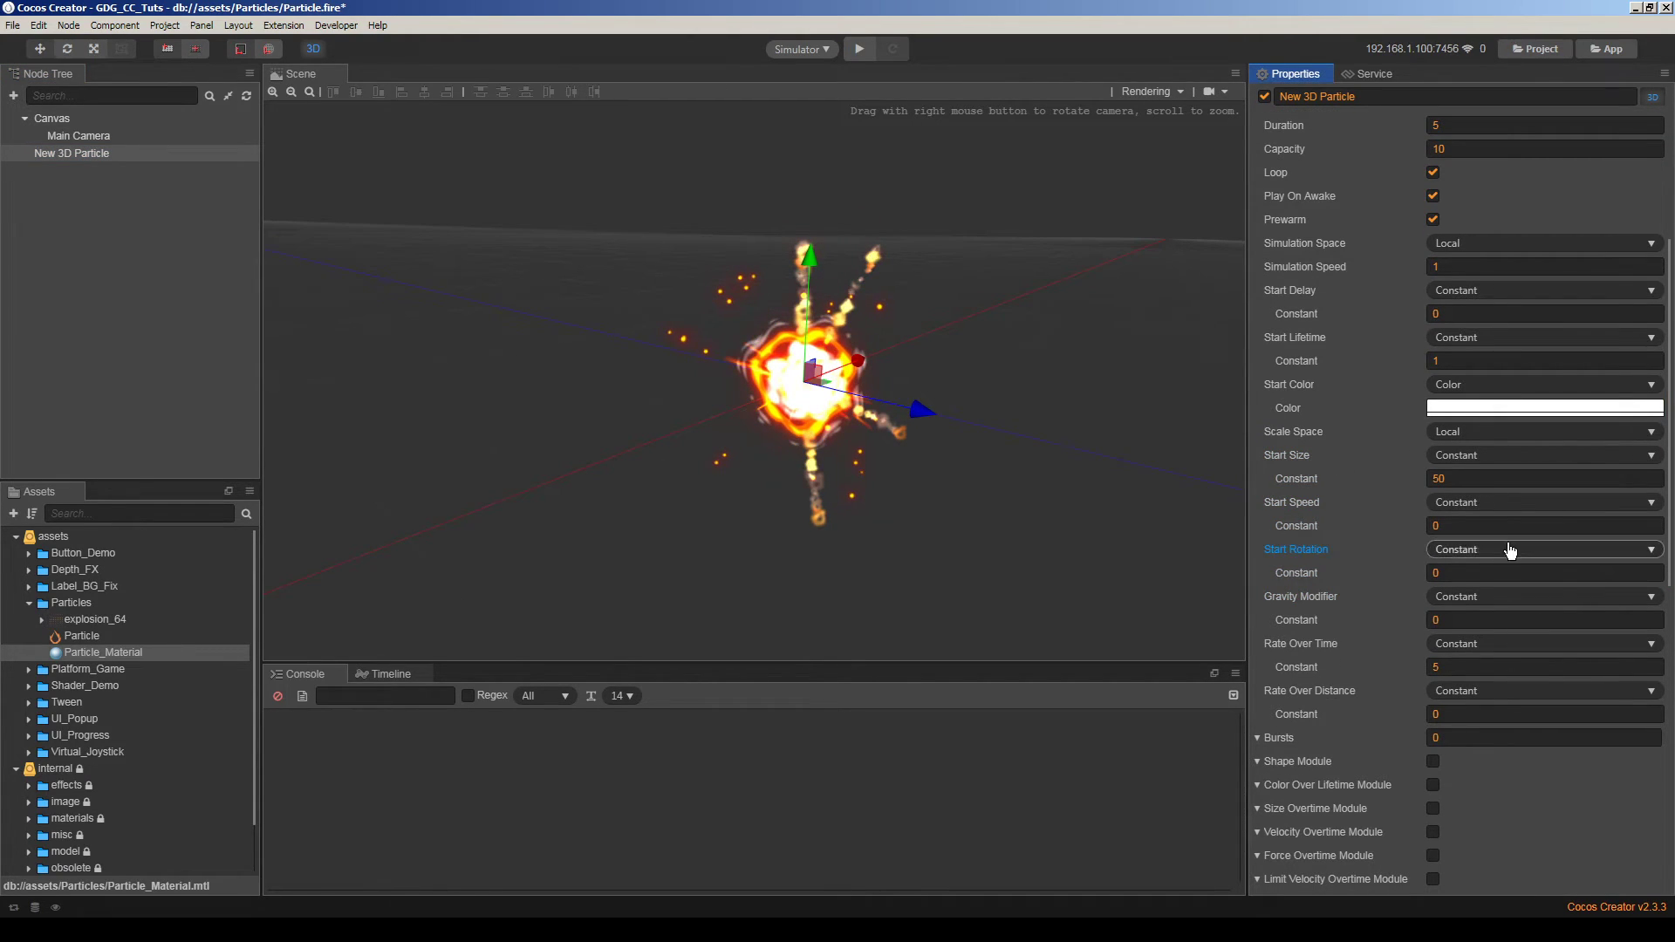
click(1435, 552)
click(1301, 568)
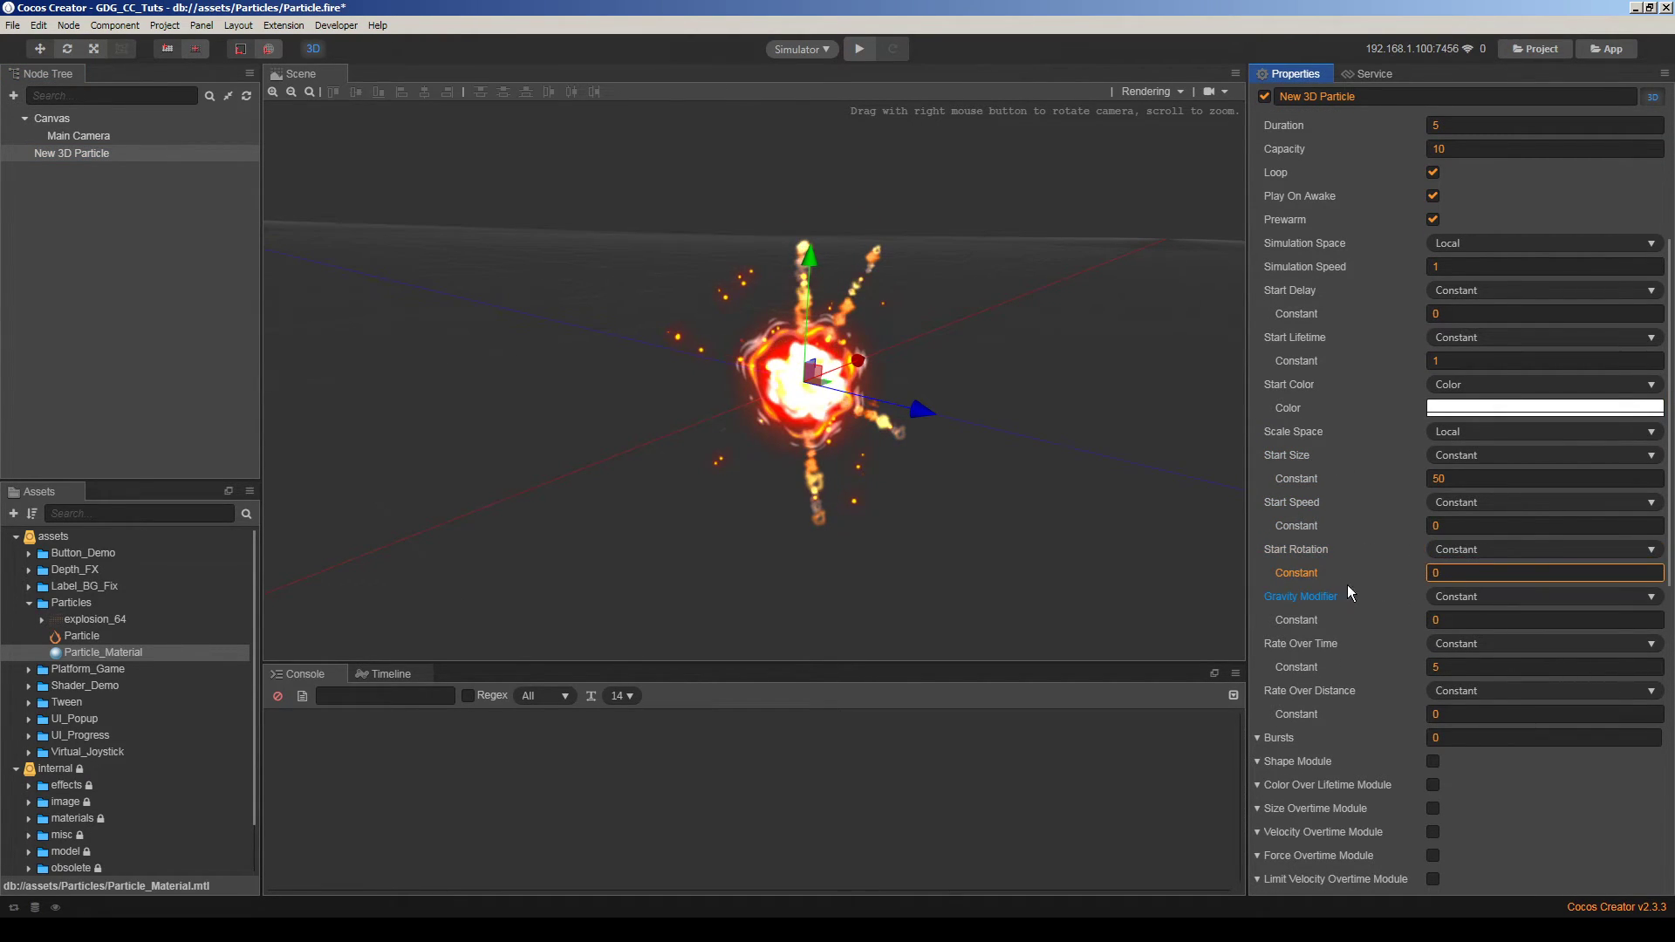
click(1469, 555)
click(1495, 583)
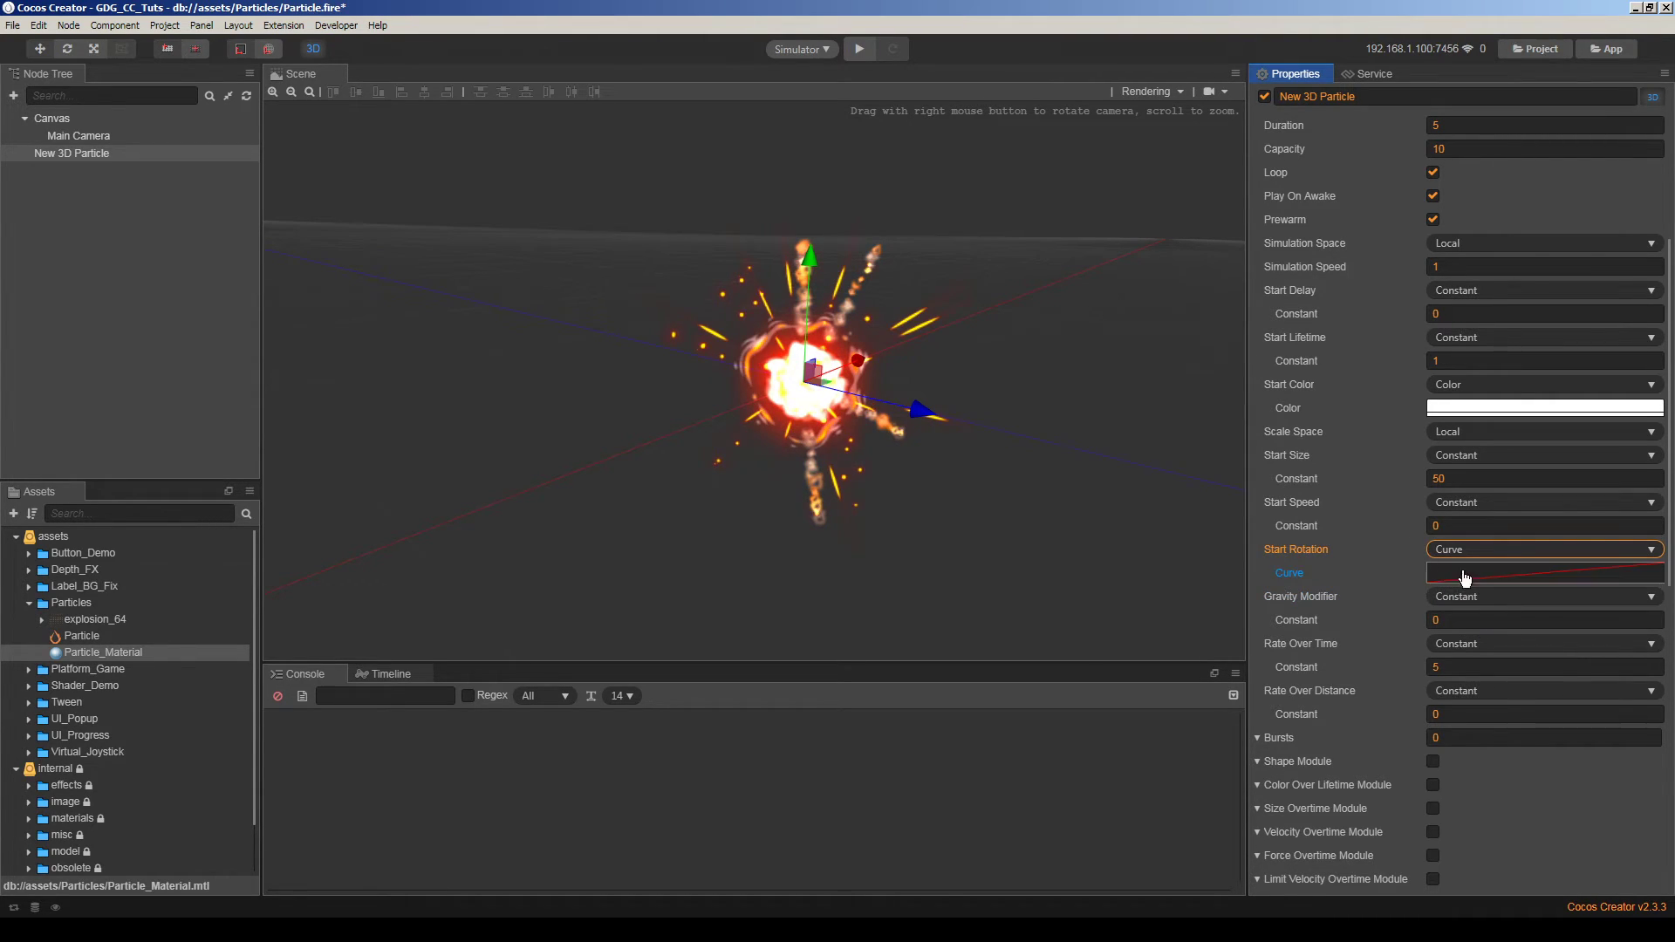
click(1454, 580)
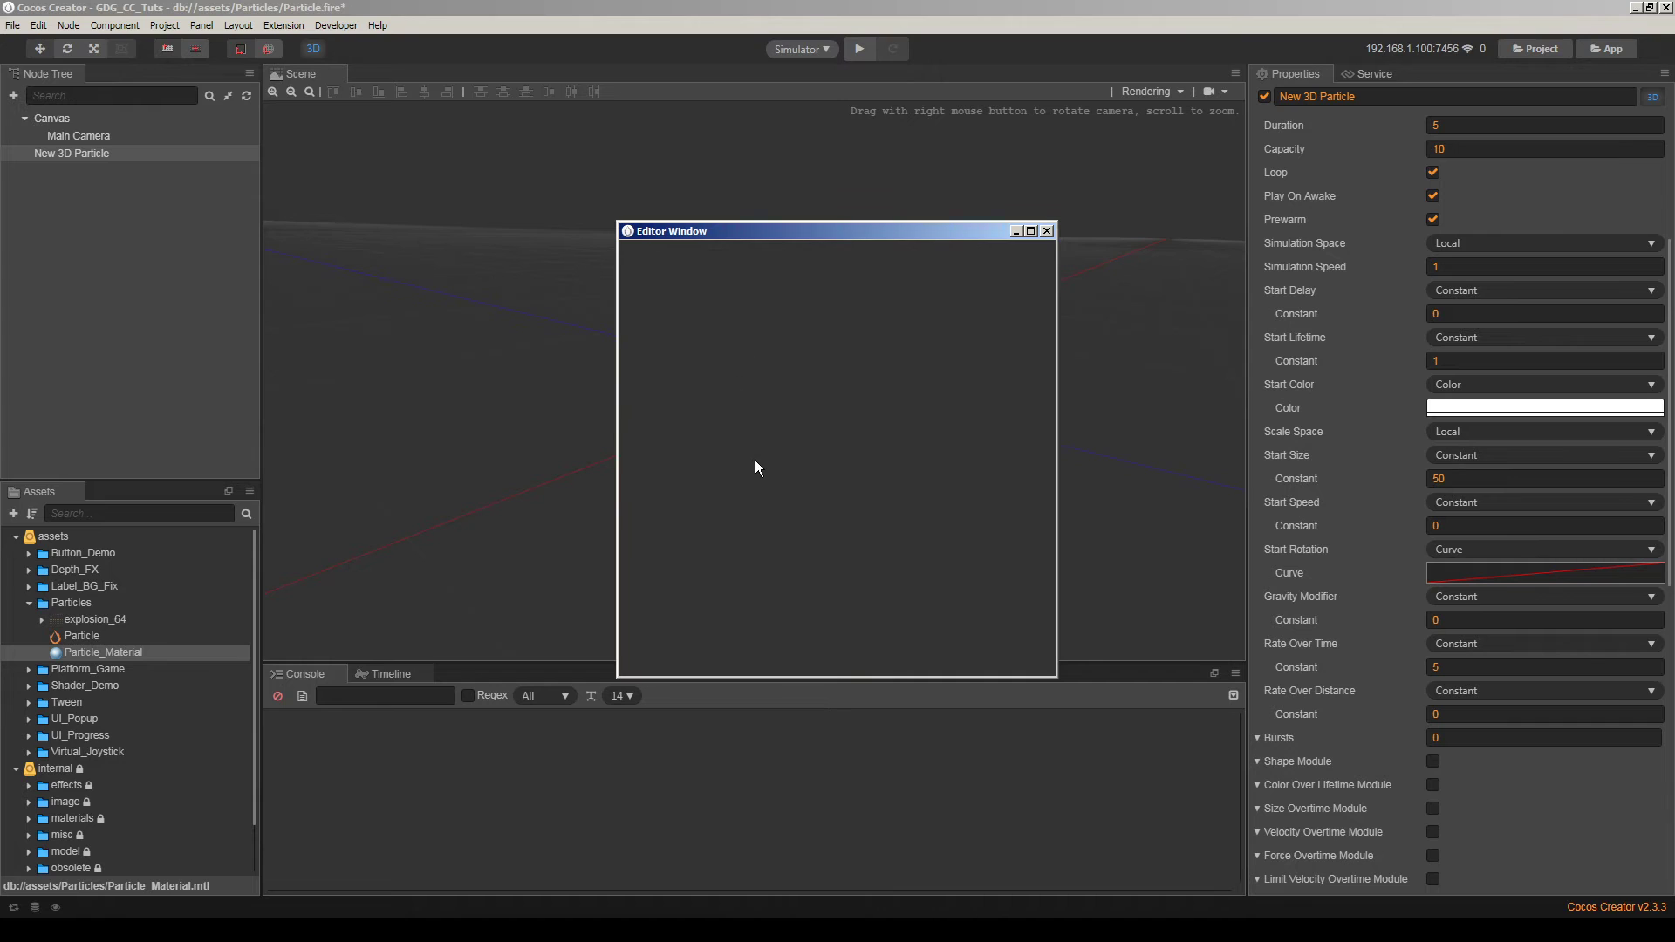
click(1047, 231)
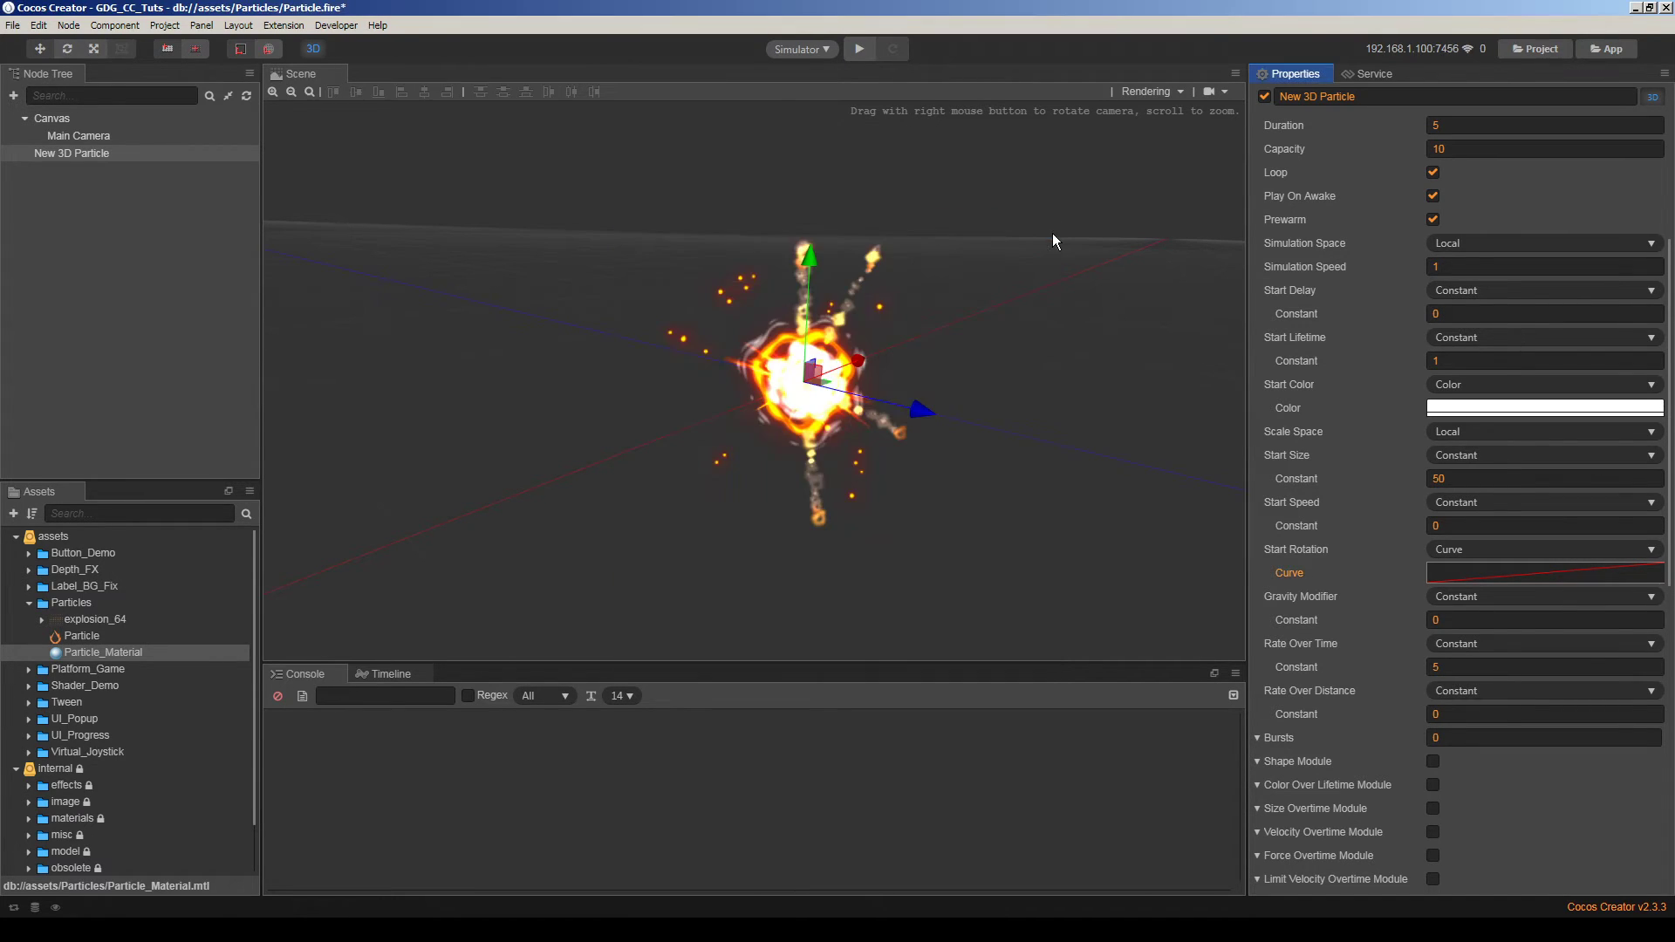
click(139, 186)
right_drag(786, 384, 809, 393)
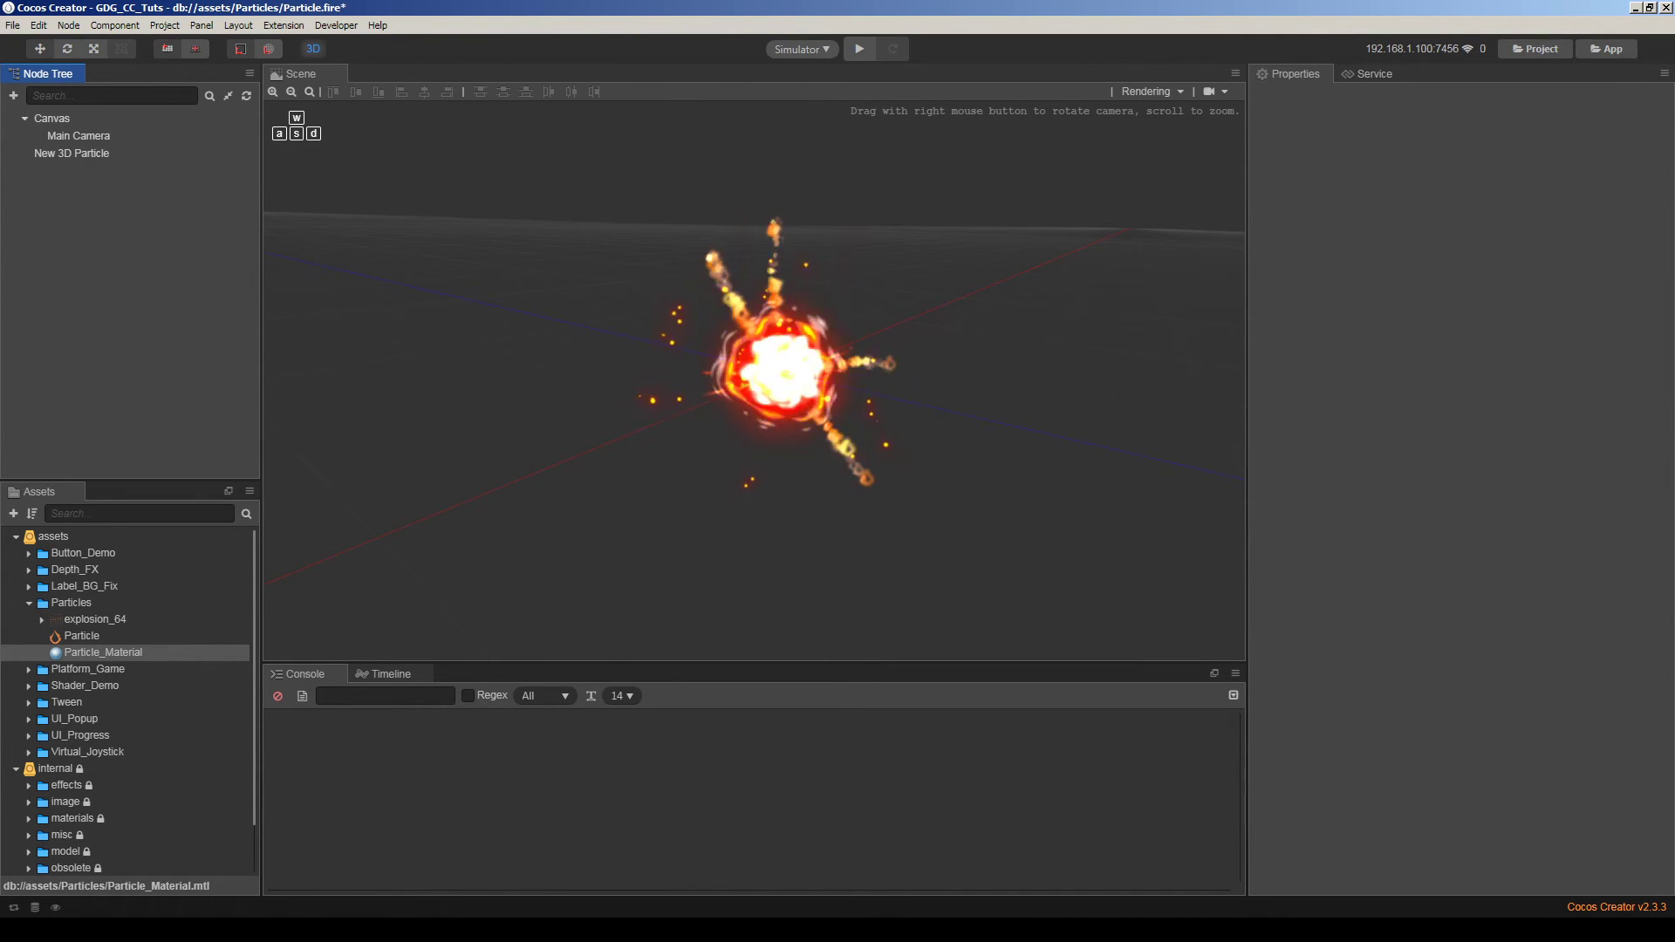
Inspect the Start Rotation curve of the New 3D Particle, and return Start Rotation to Constant
click(84, 157)
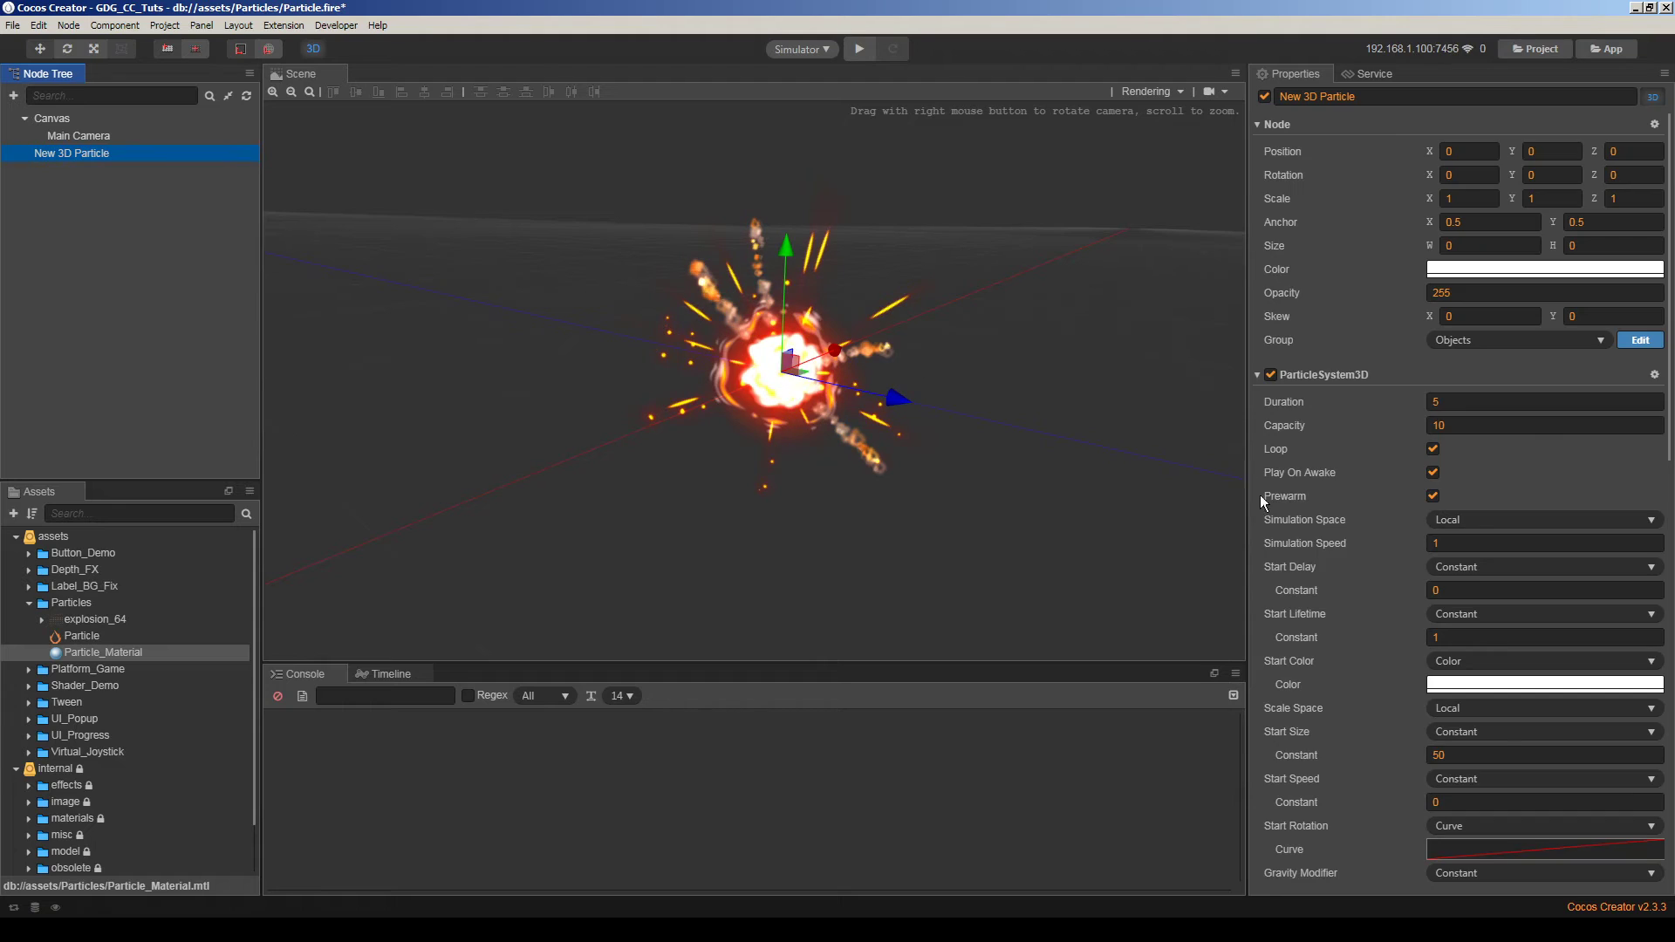
scroll(1366, 667, down, 4)
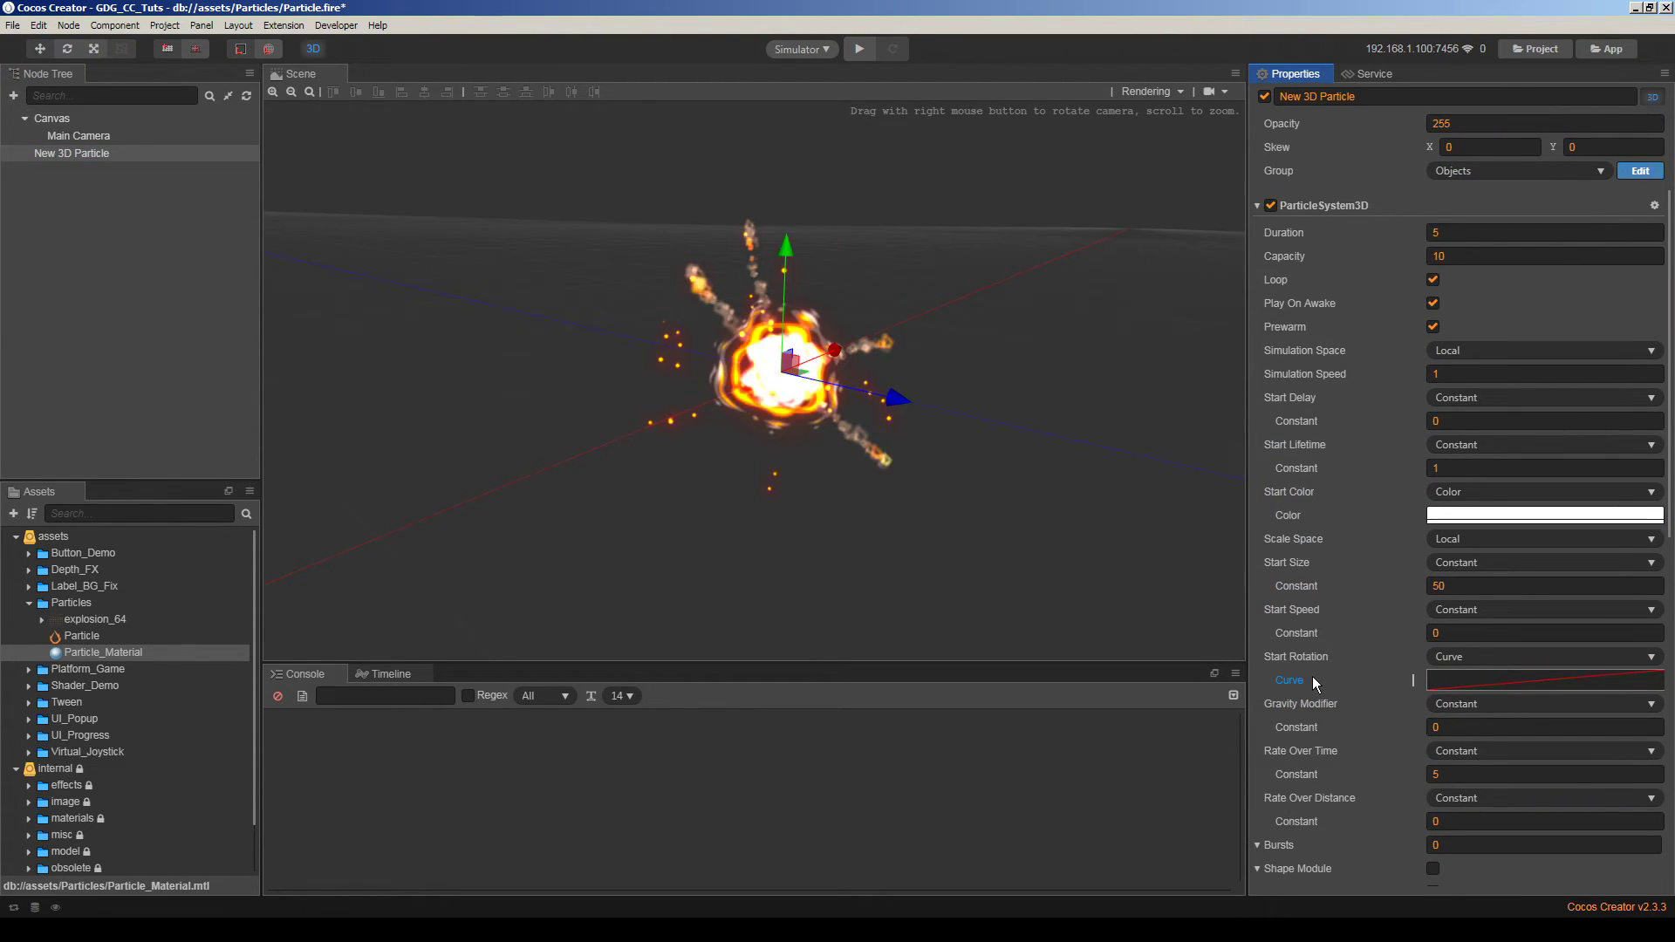
click(1482, 686)
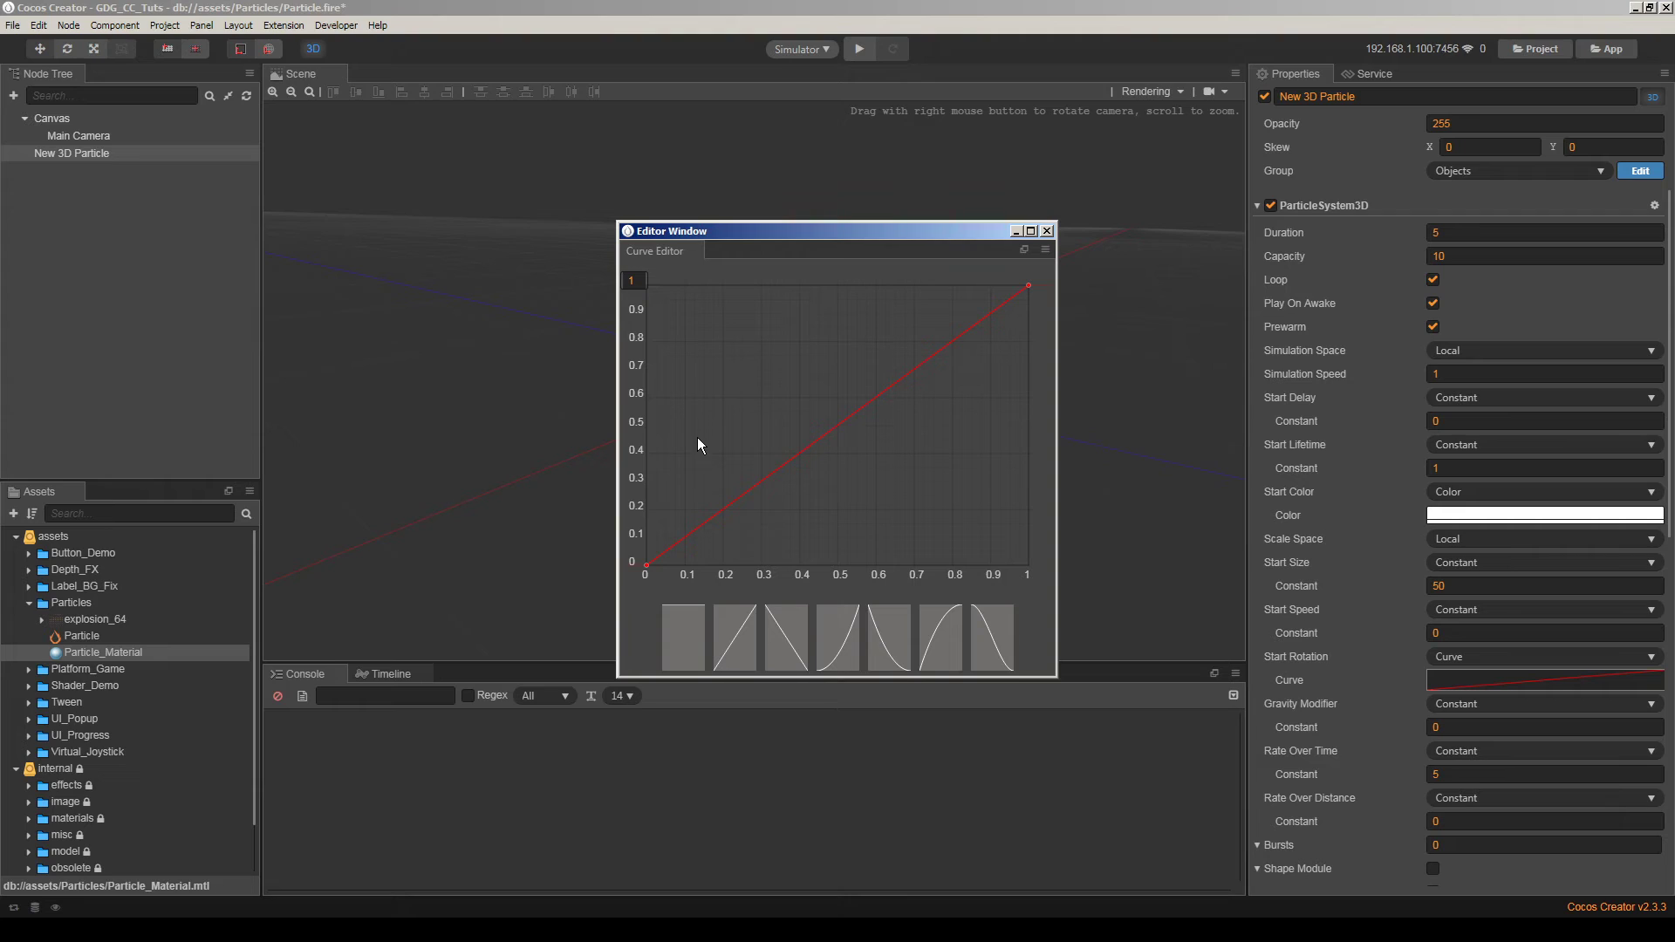
click(1048, 231)
click(1518, 657)
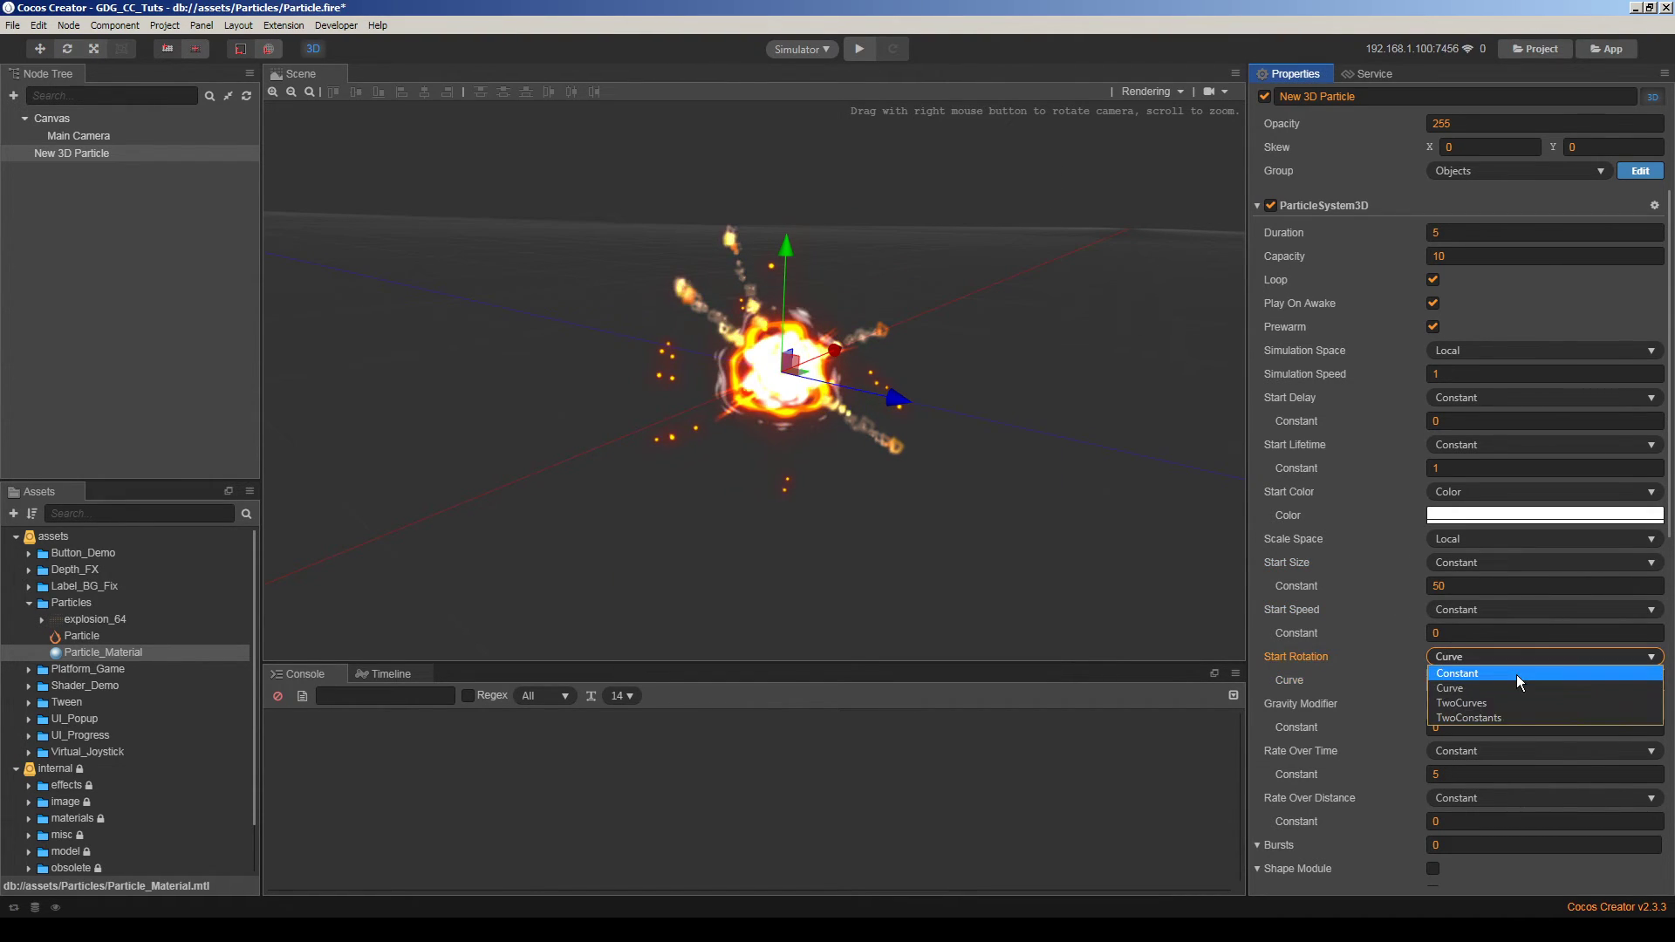
click(1516, 674)
Review the New 3D Particle's ParticleSystem3D settings, from its start values through texture animation to the assigned material
scroll(1516, 674, down, 4)
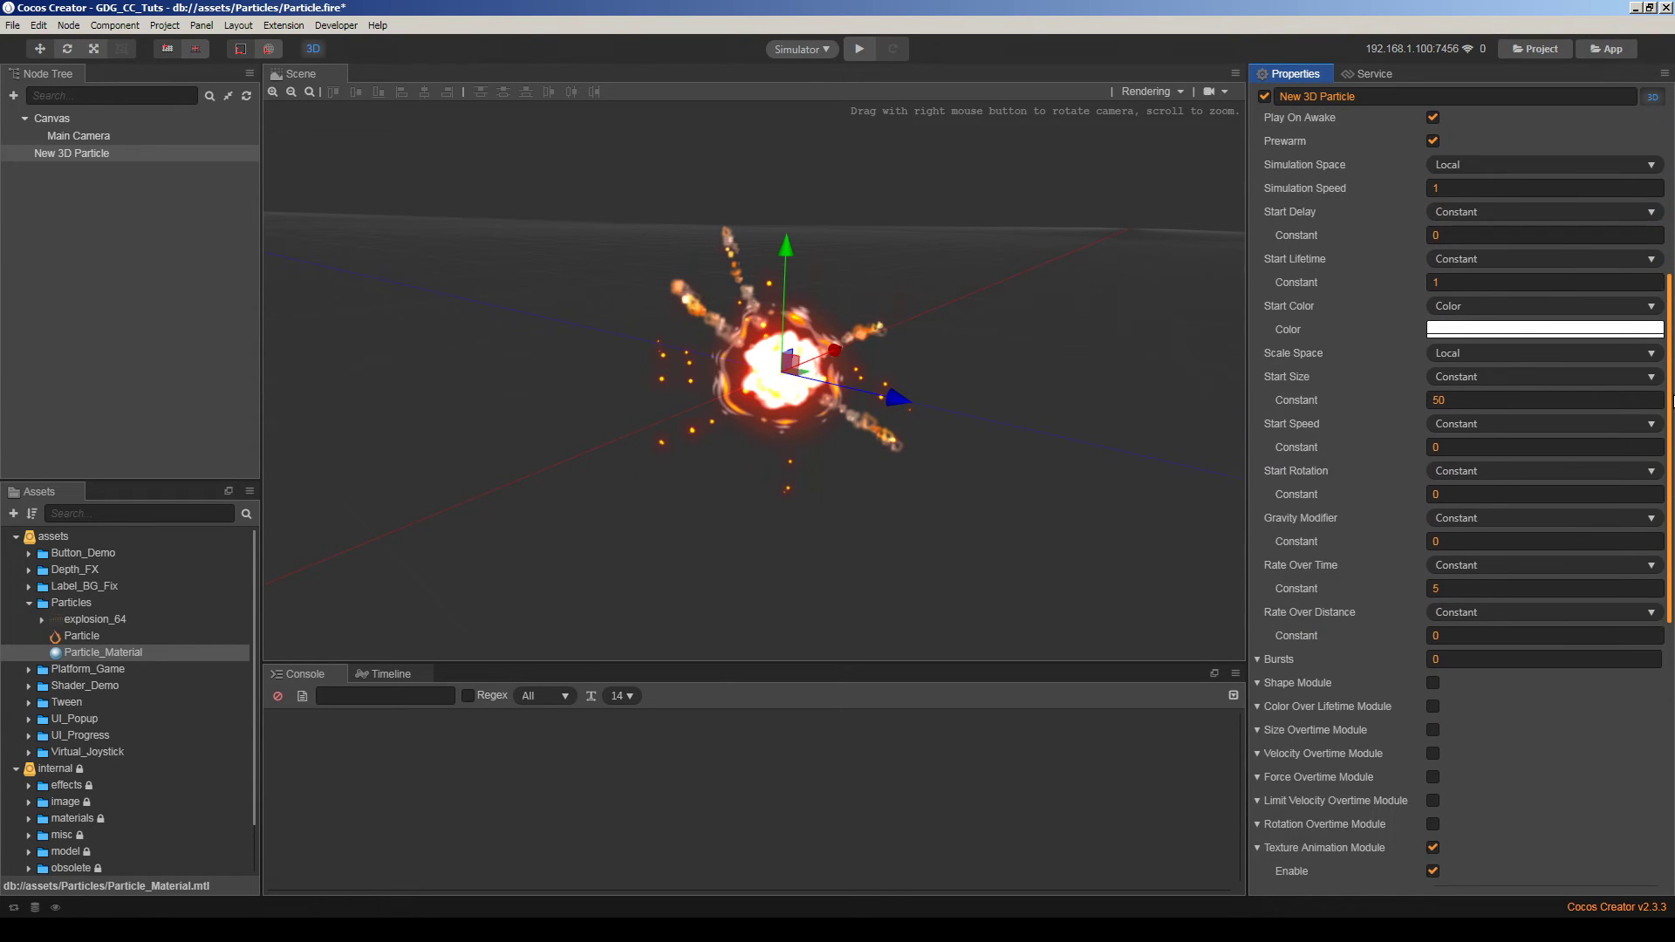
scroll(1516, 673, down, 4)
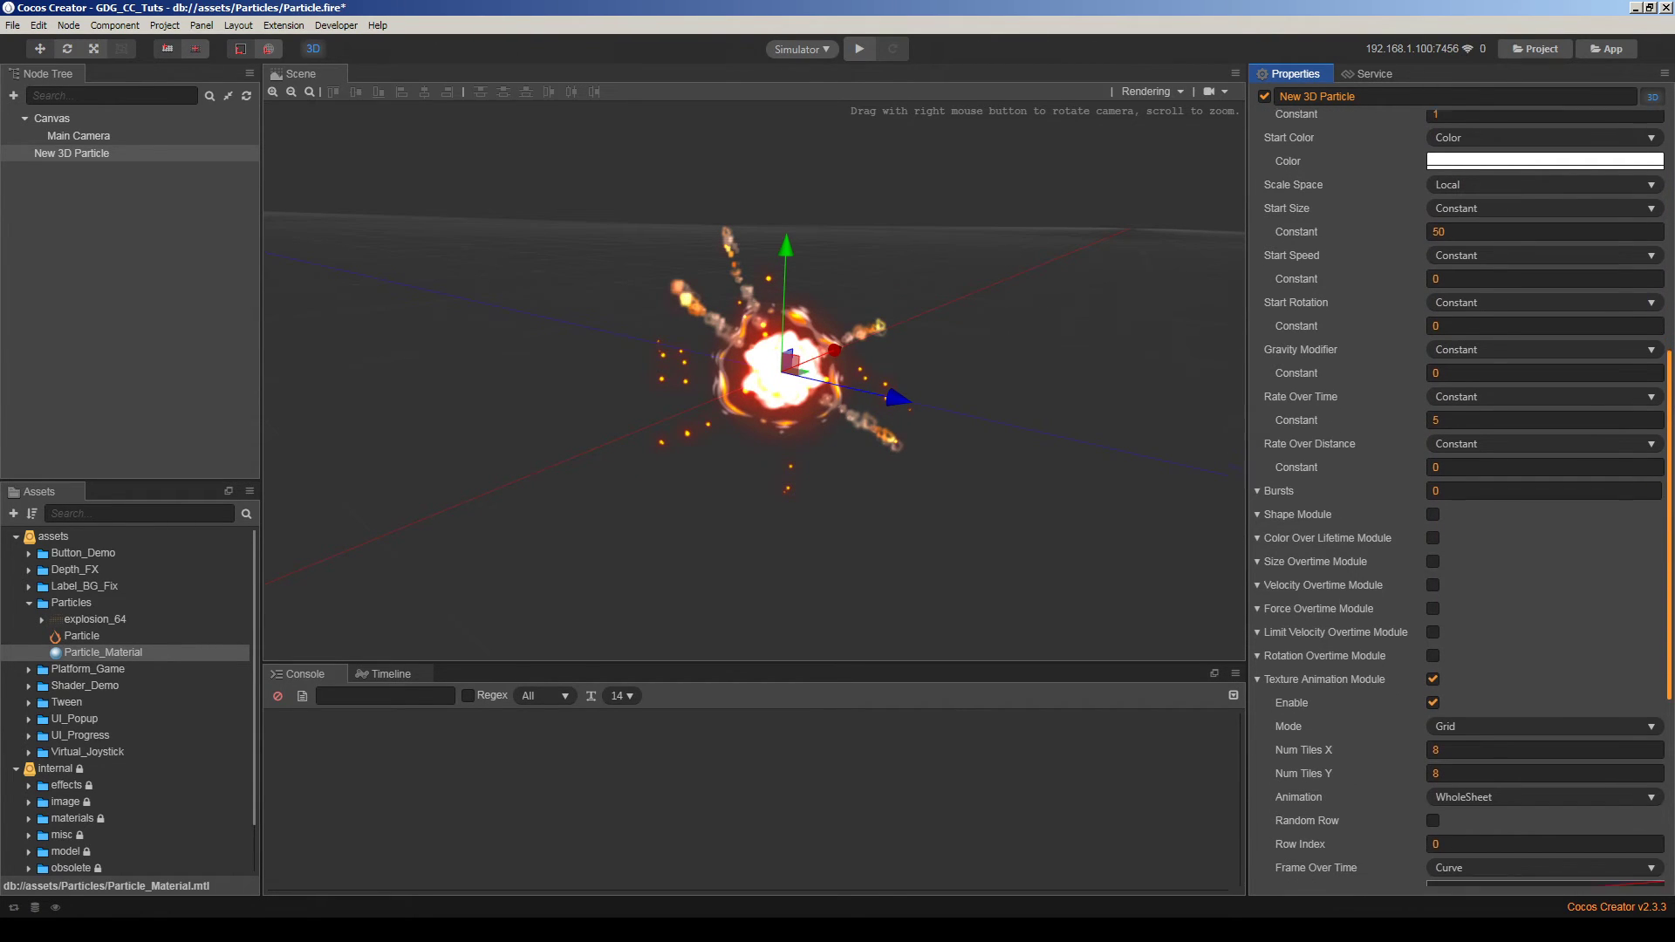
scroll(1516, 673, down, 7)
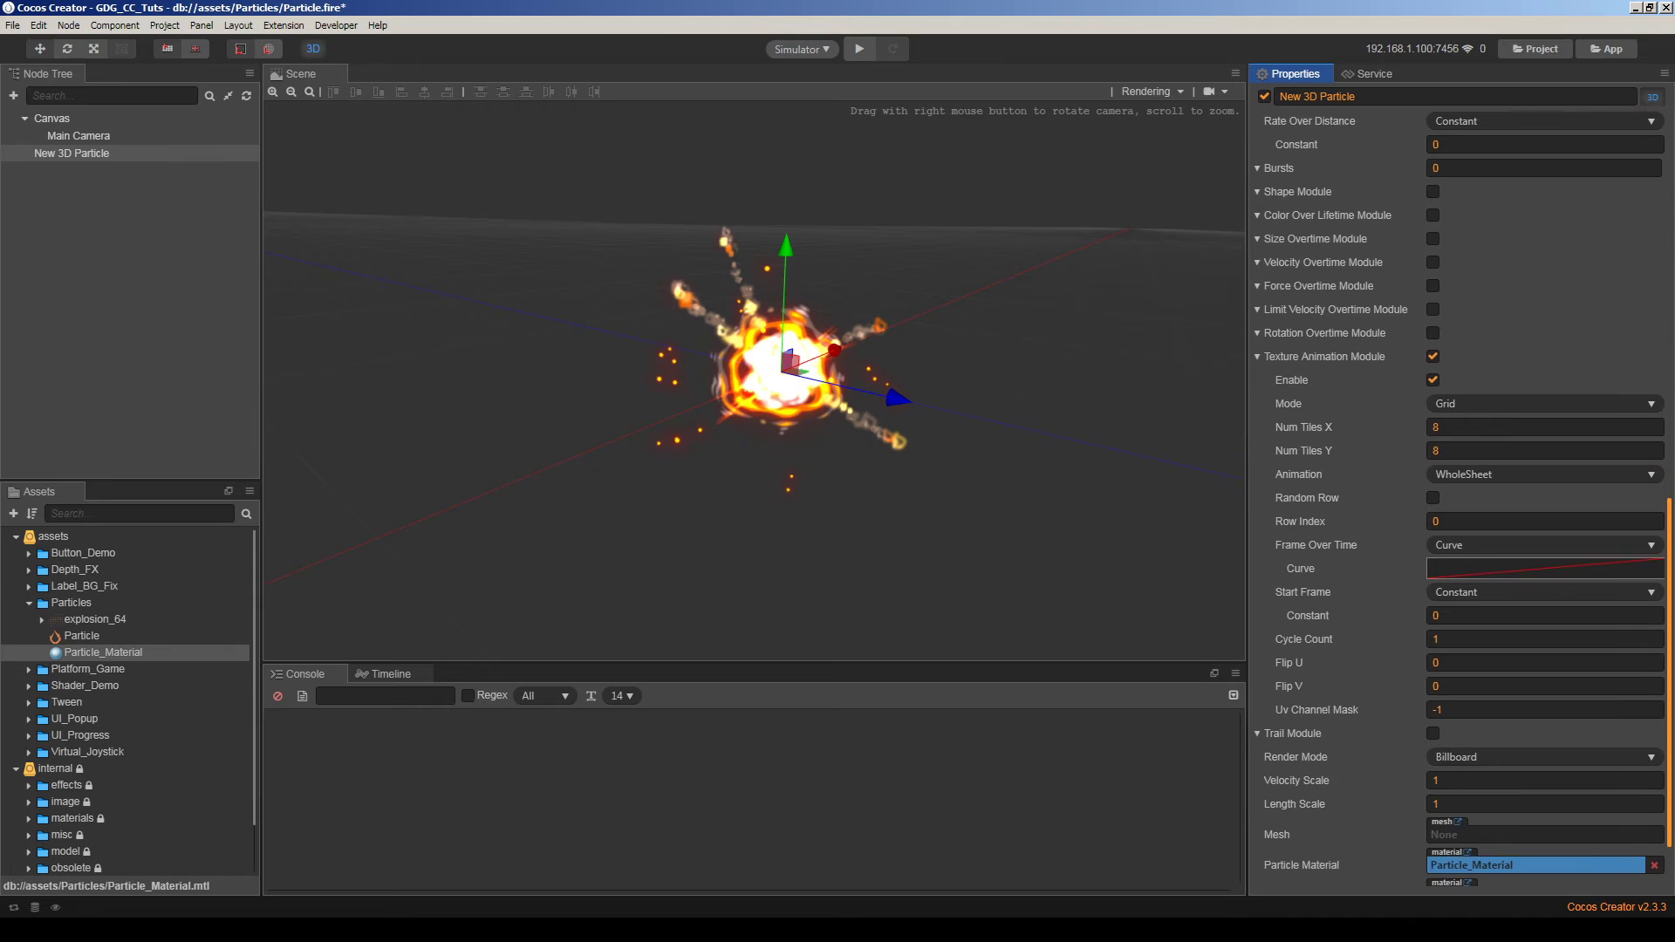
scroll(1516, 674, down, 2)
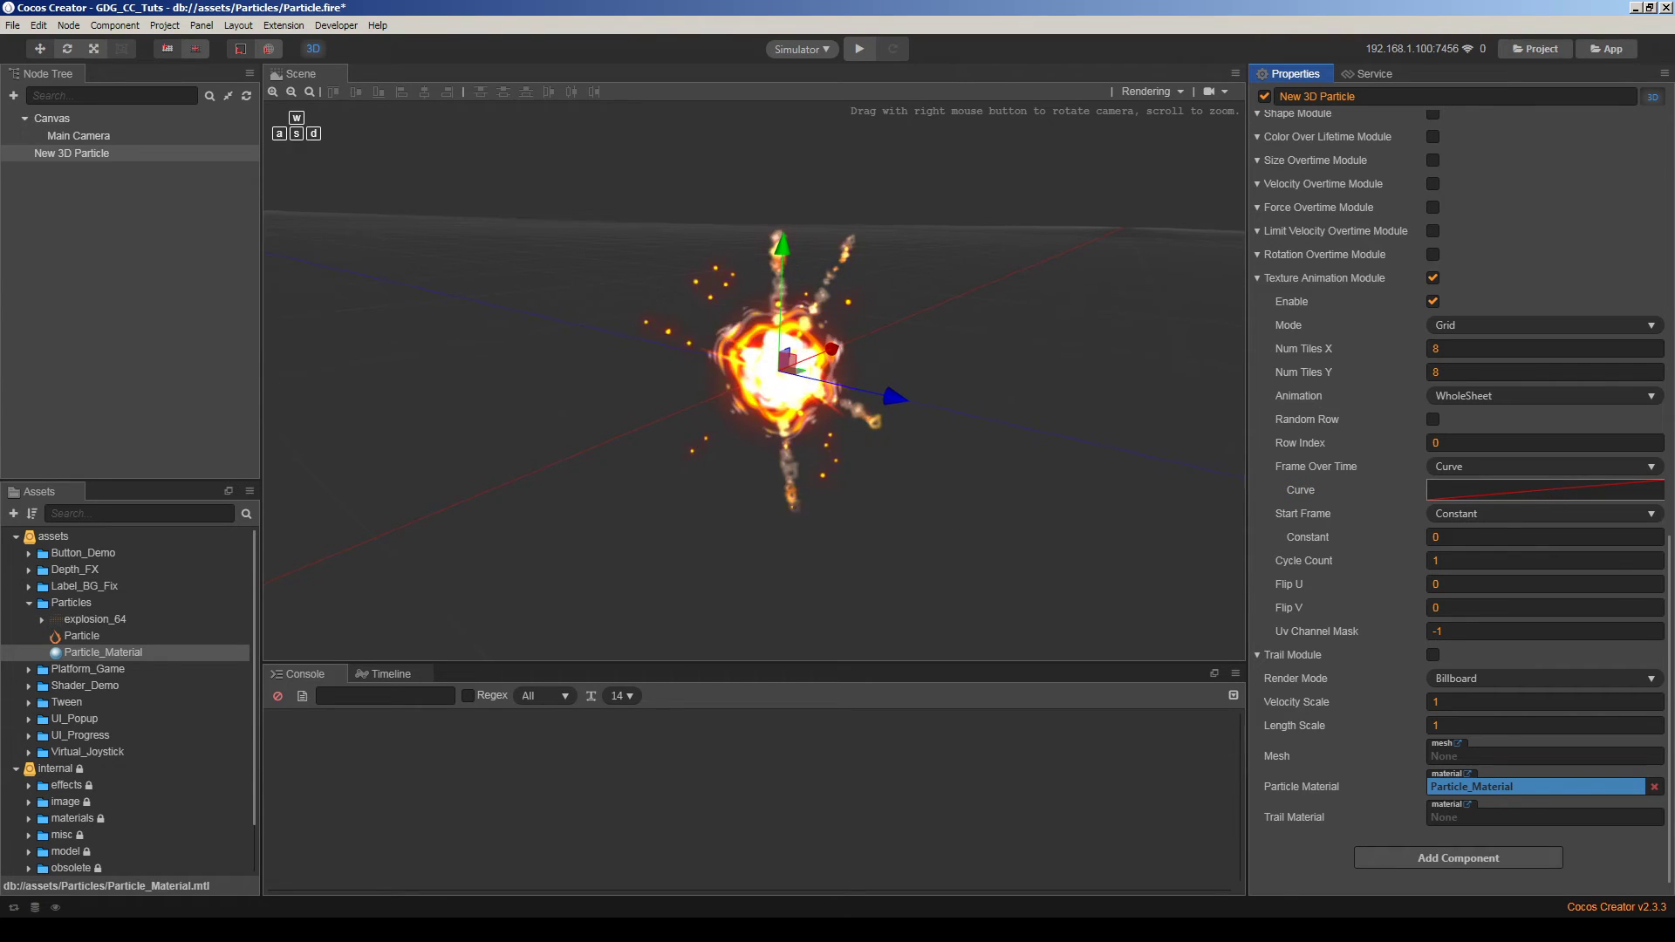
click(102, 233)
click(80, 150)
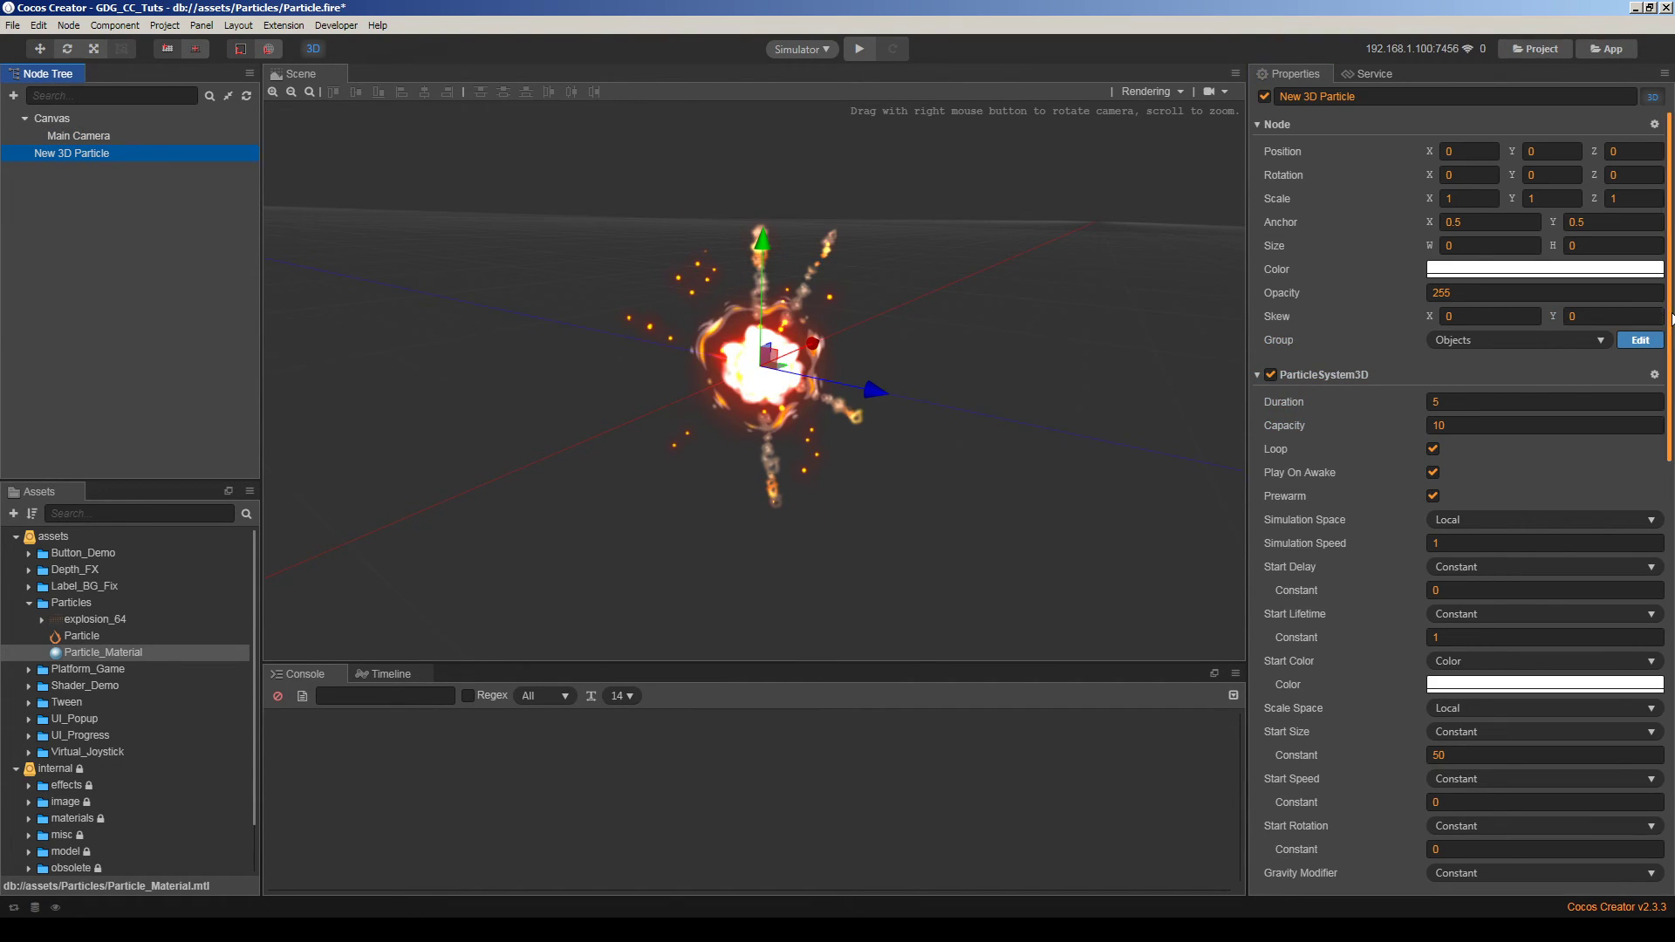
scroll(1485, 405, down, 5)
scroll(1458, 497, up, 1)
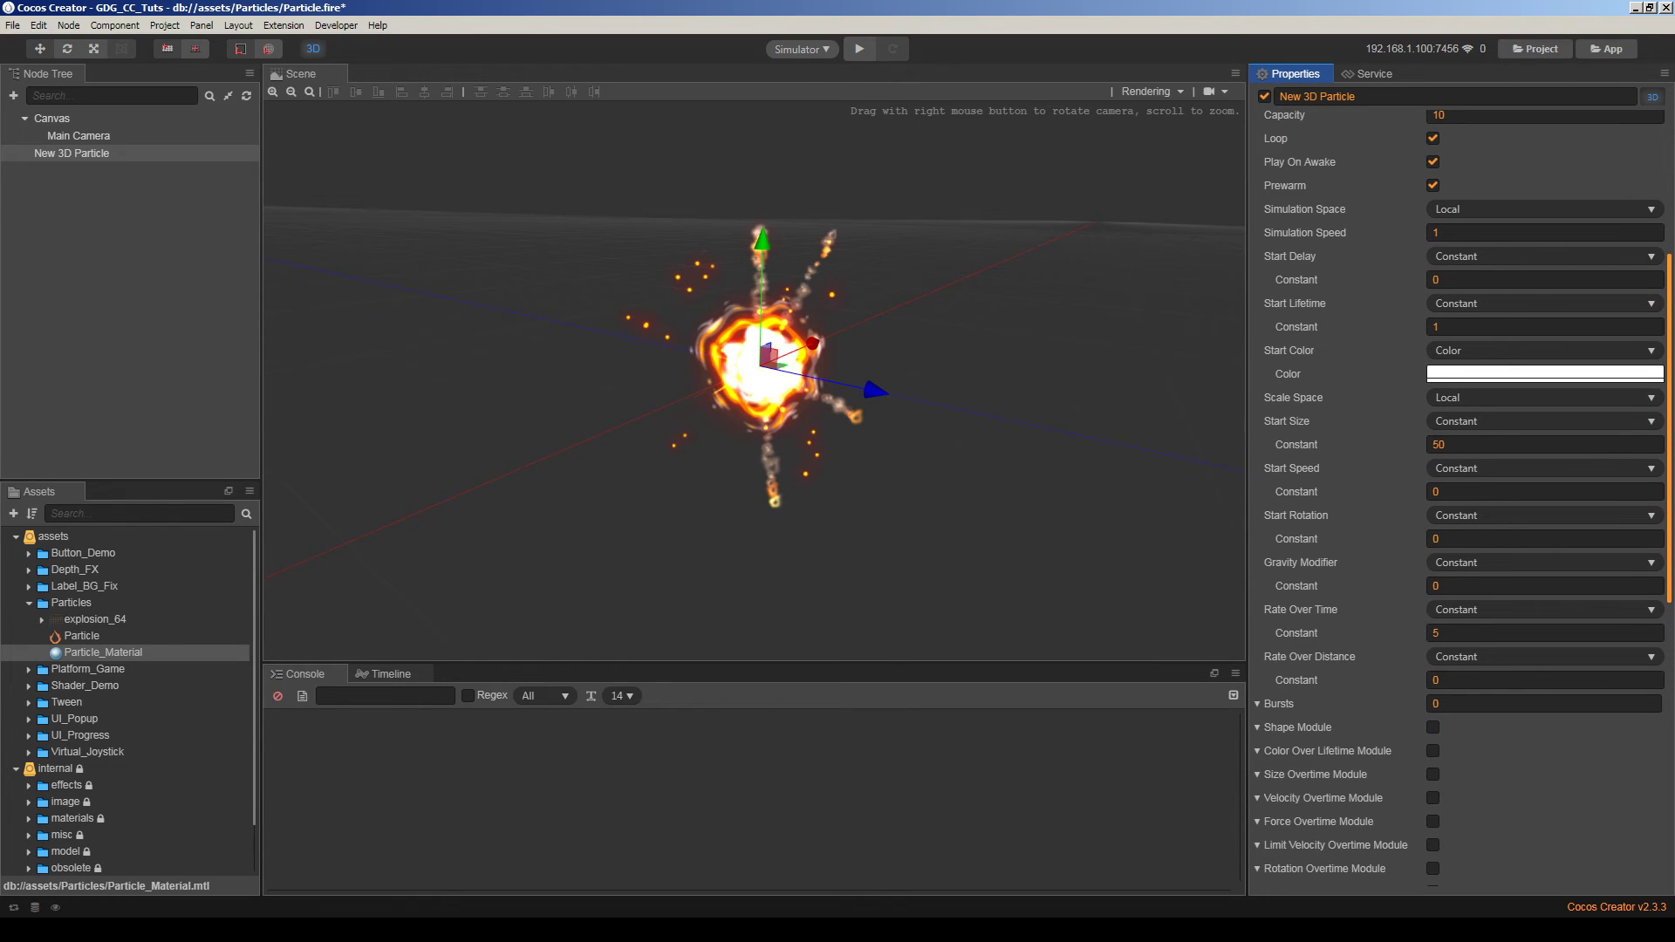
Set the New 3D Particle's Rate Over Time constant to 0.5 and preview the sparser explosions in the scene
scroll(1459, 497, down, 1)
click(1444, 609)
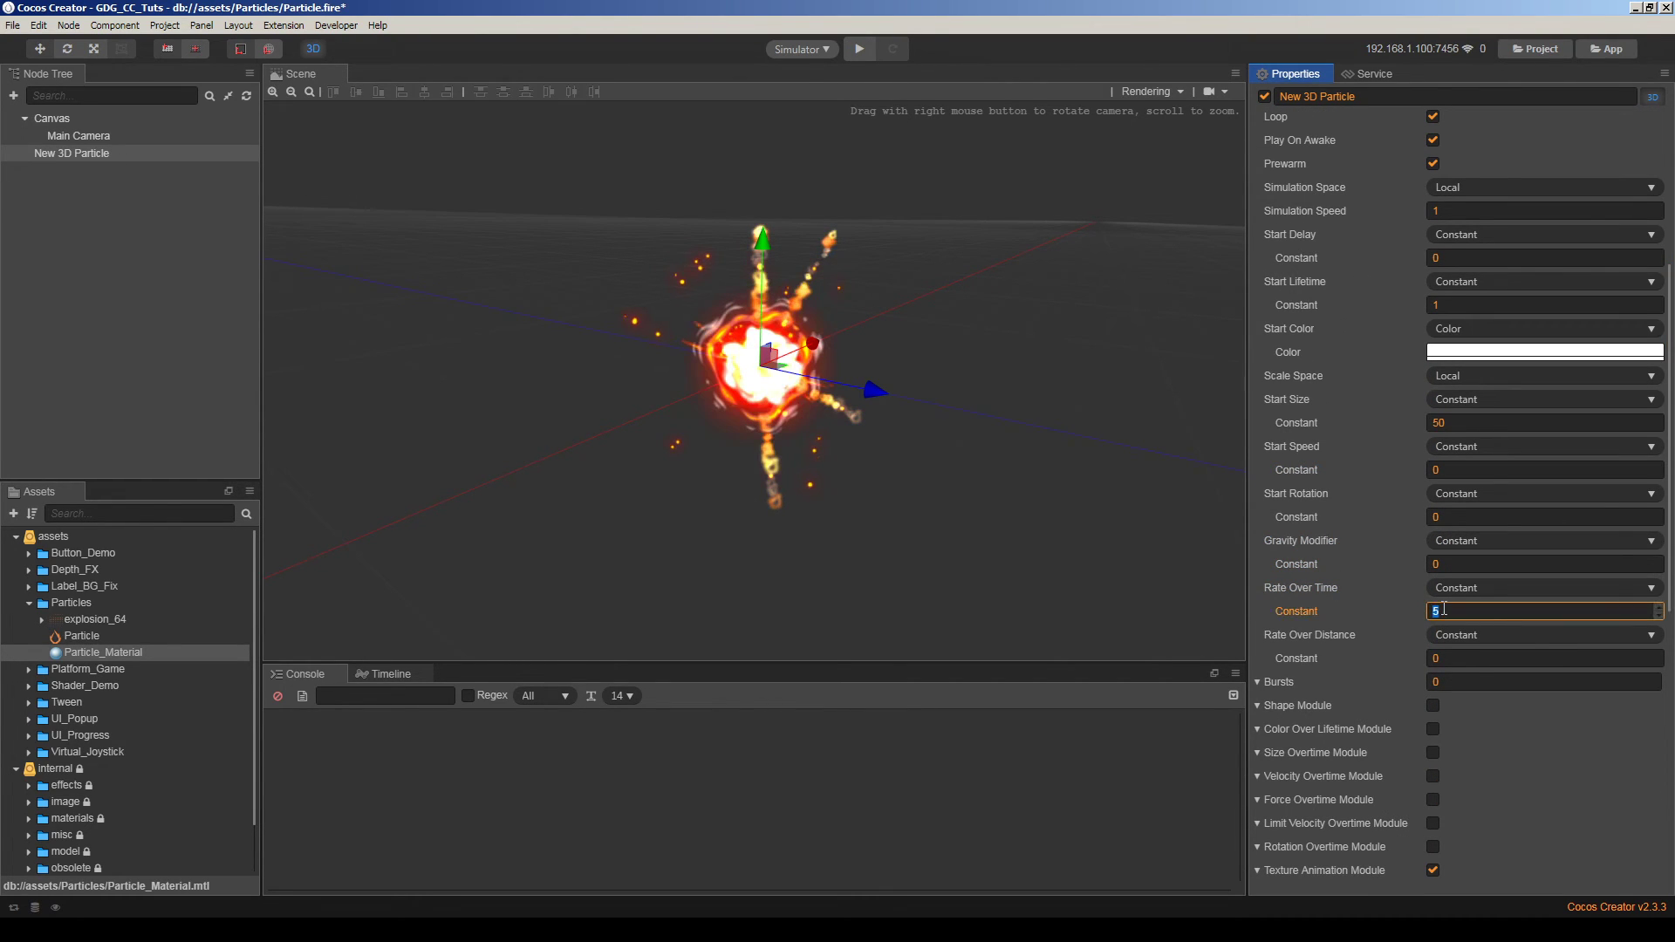
click(123, 166)
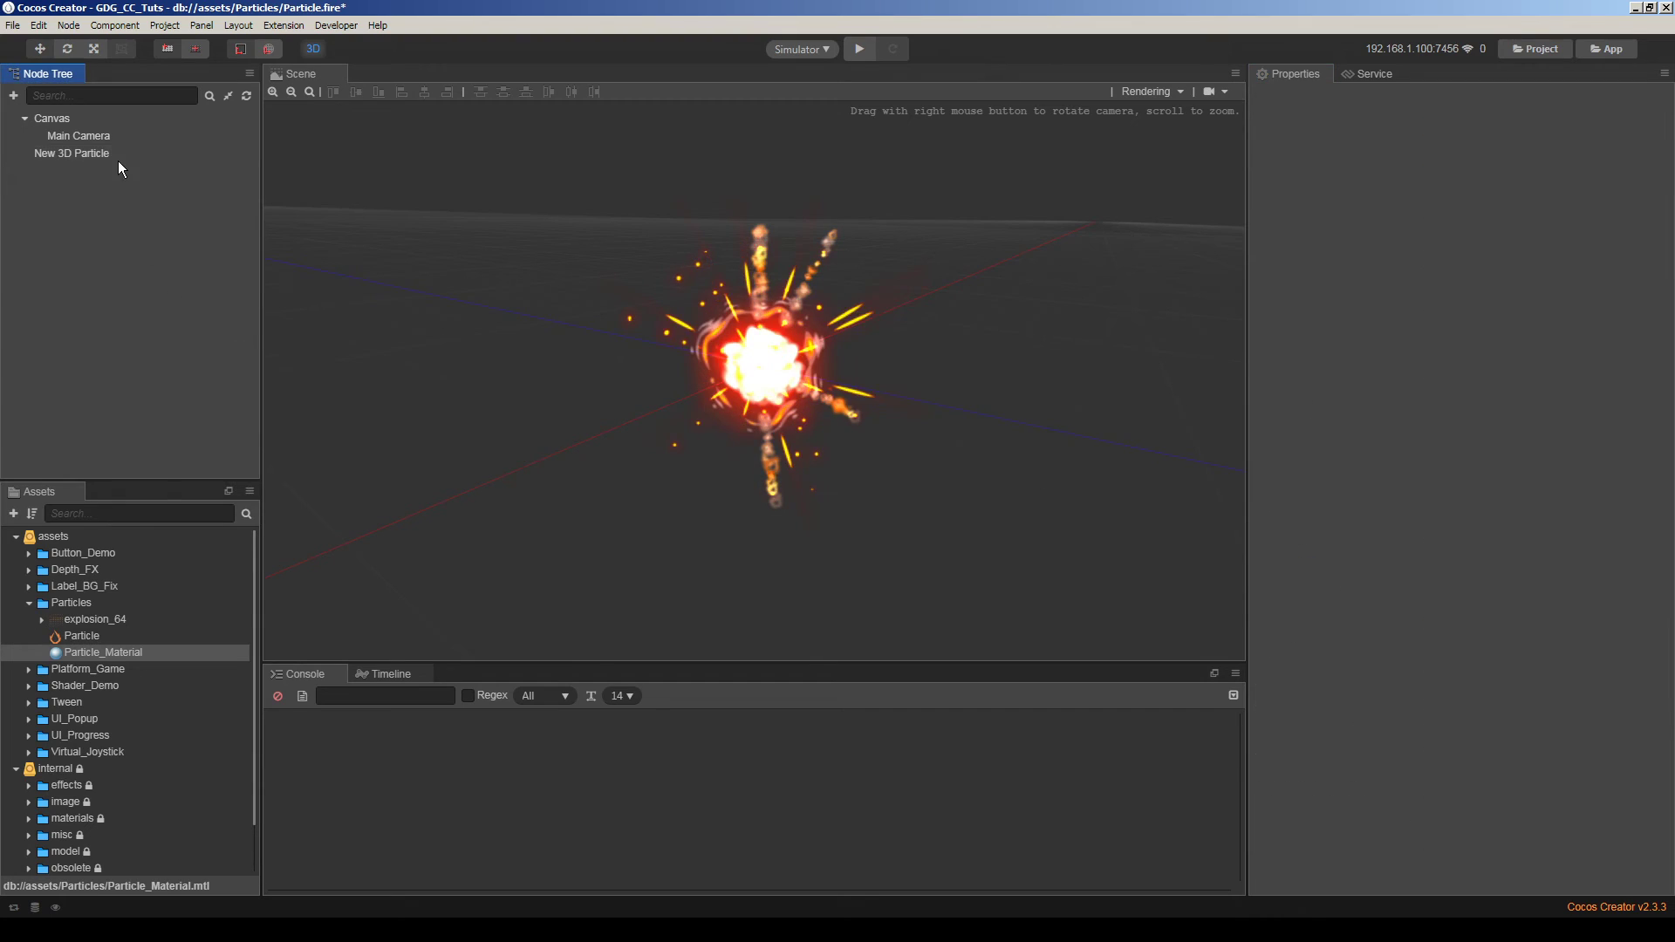
right_drag(703, 444, 699, 438)
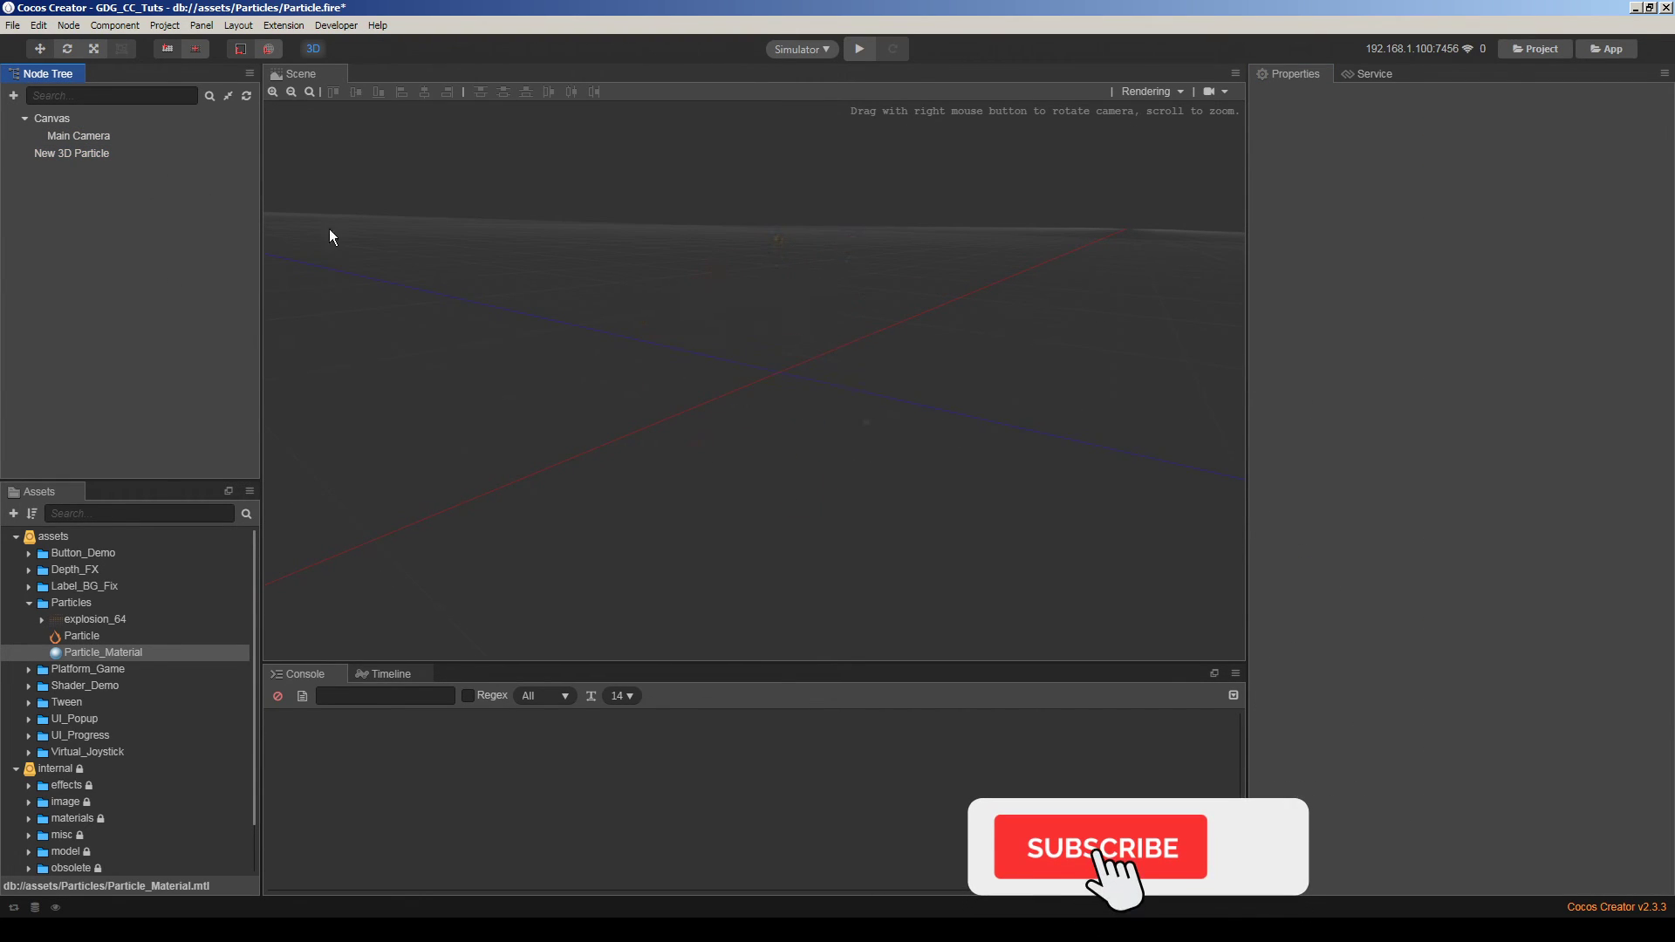
Open the Frame Over Time curve in the New 3D Particle's Texture Animation Module for editing
click(111, 157)
scroll(1361, 559, down, 10)
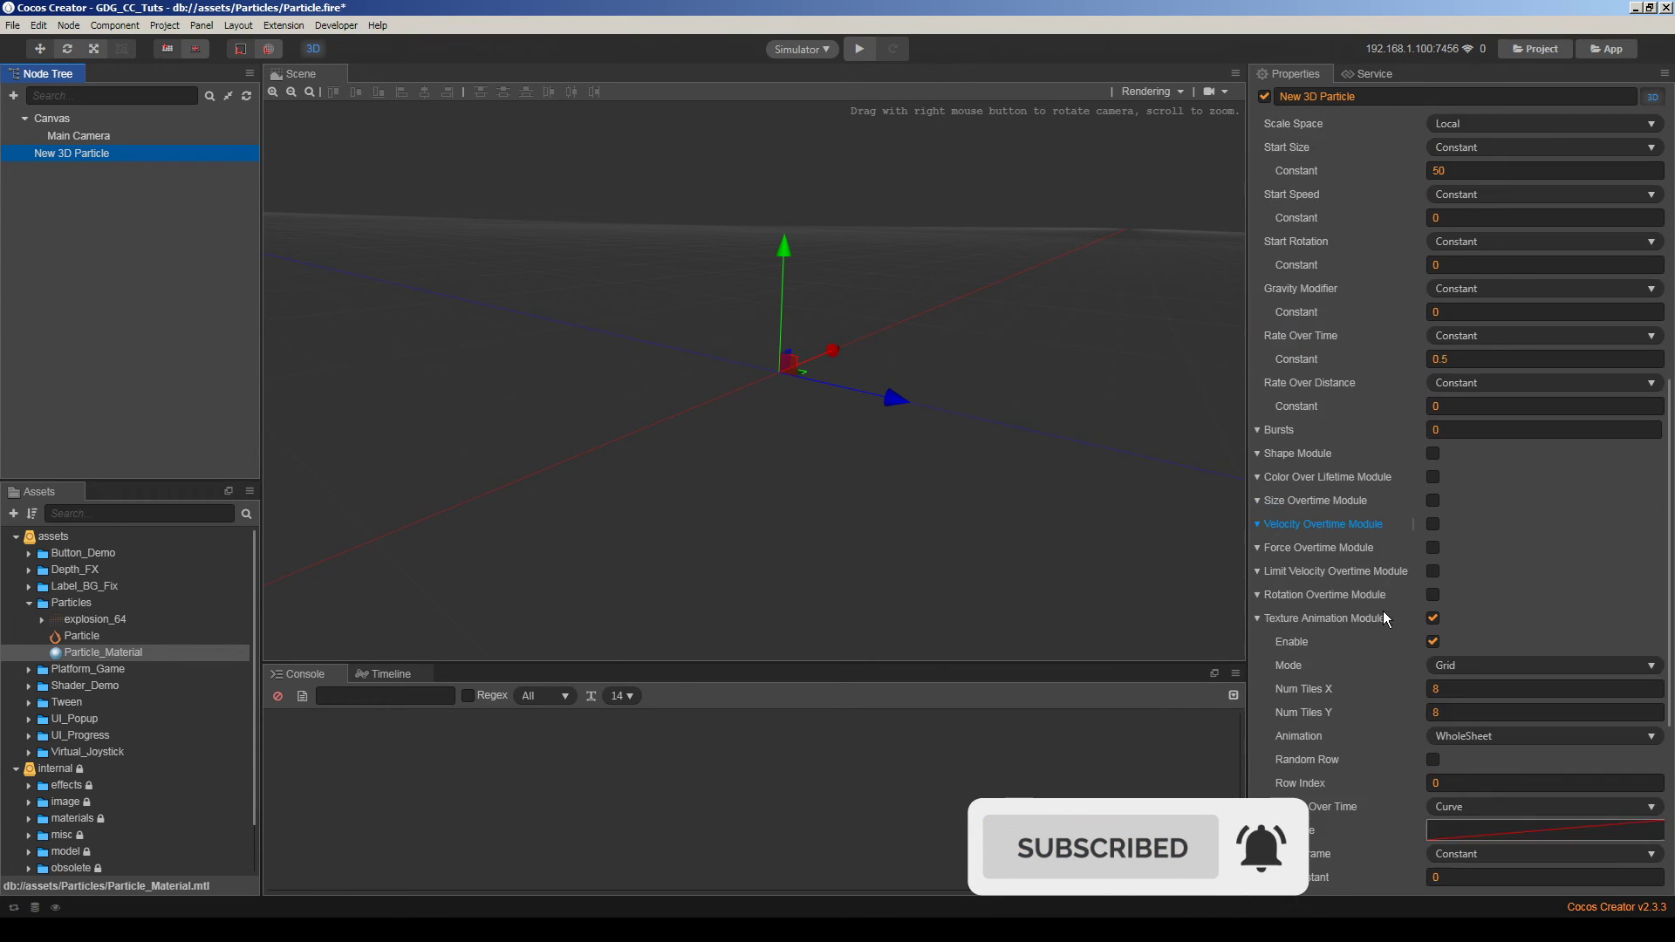
click(1441, 686)
click(1540, 803)
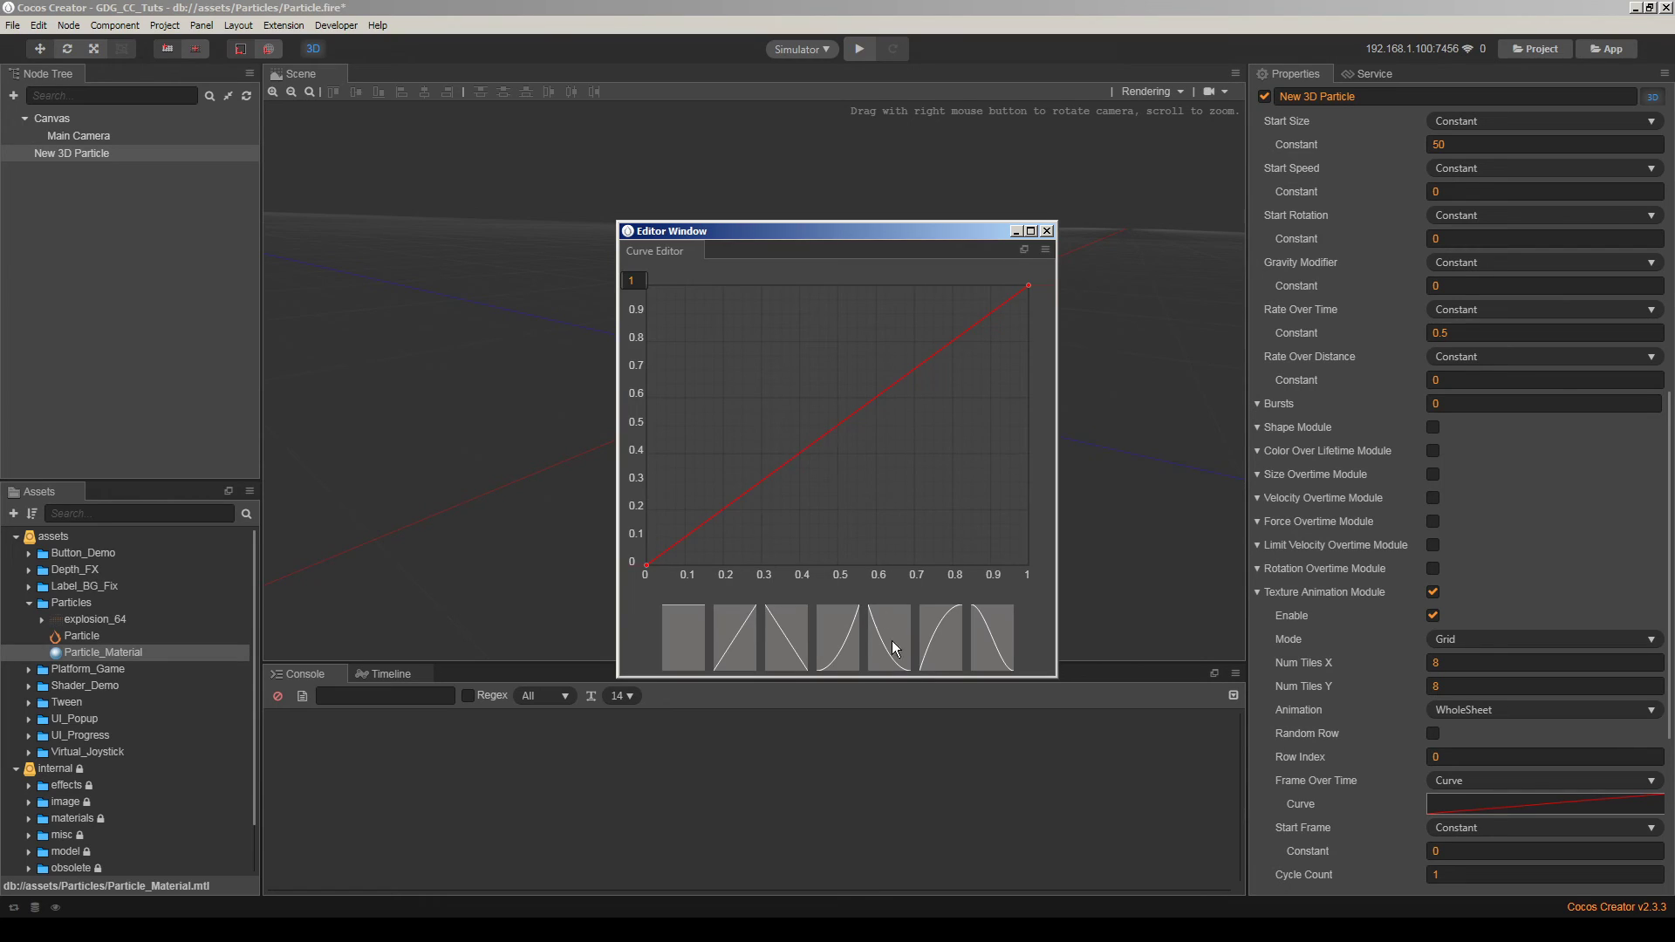
Try reshaping the Frame Over Time curve by hand, moving its line and end points
drag(819, 437, 782, 467)
drag(1031, 335, 1028, 292)
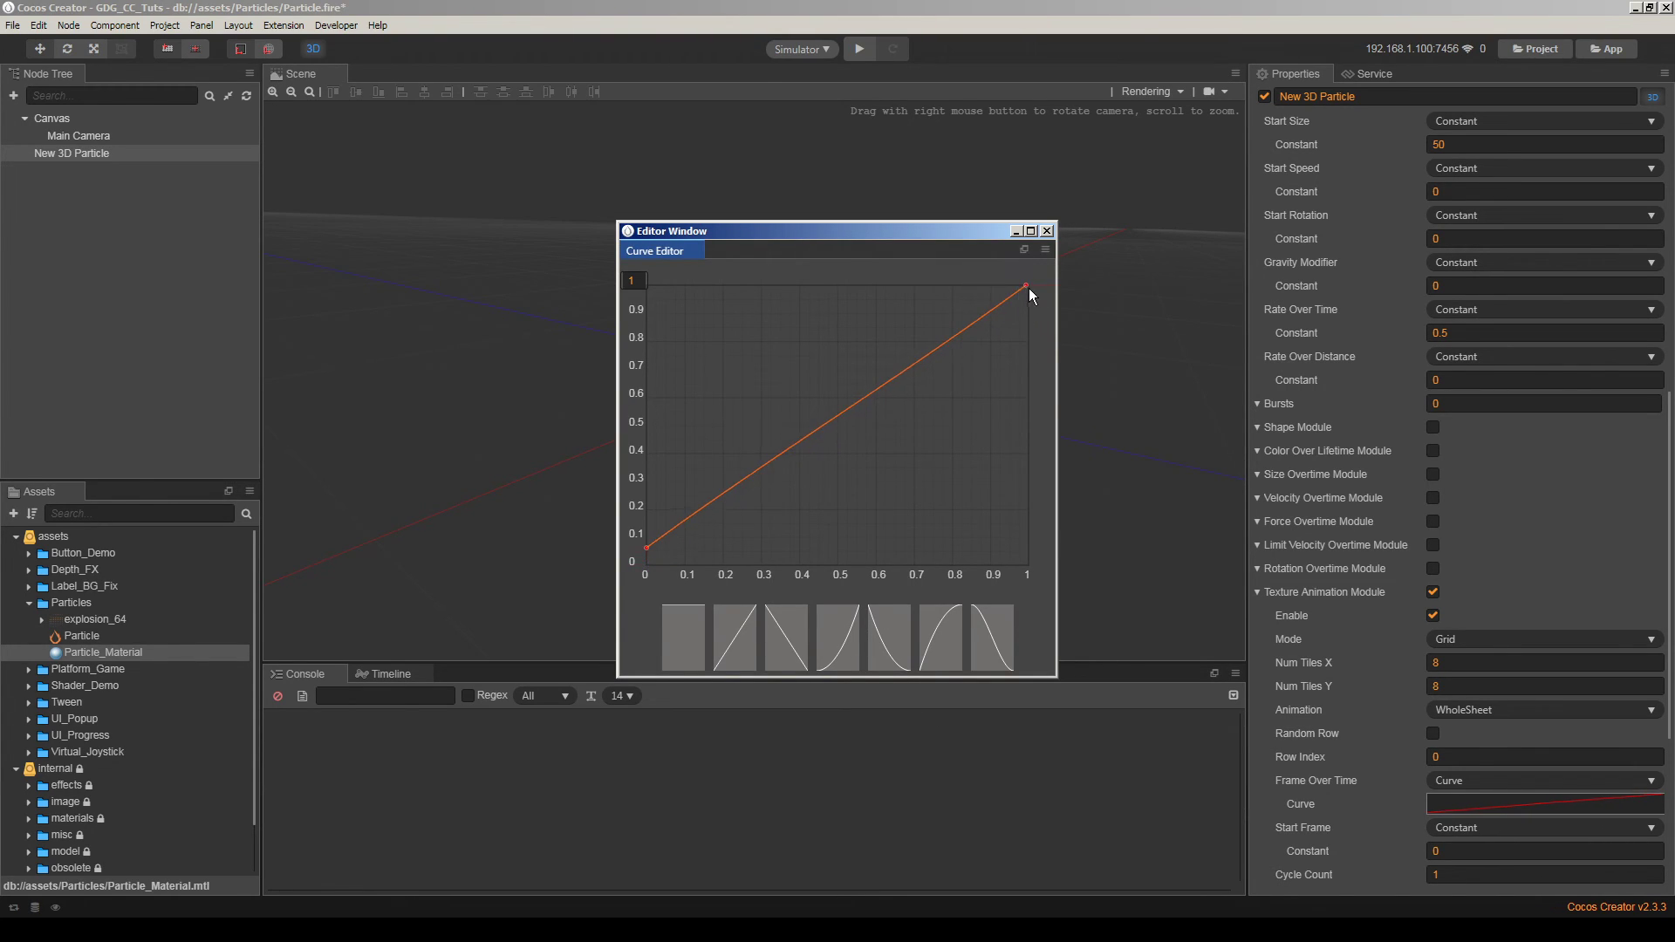
drag(648, 549, 646, 564)
drag(840, 423, 813, 330)
drag(652, 375, 650, 279)
Apply the descending linear preset to the Frame Over Time curve, close the curve editor, and preview the explosion in the scene
click(770, 632)
click(1047, 231)
click(132, 206)
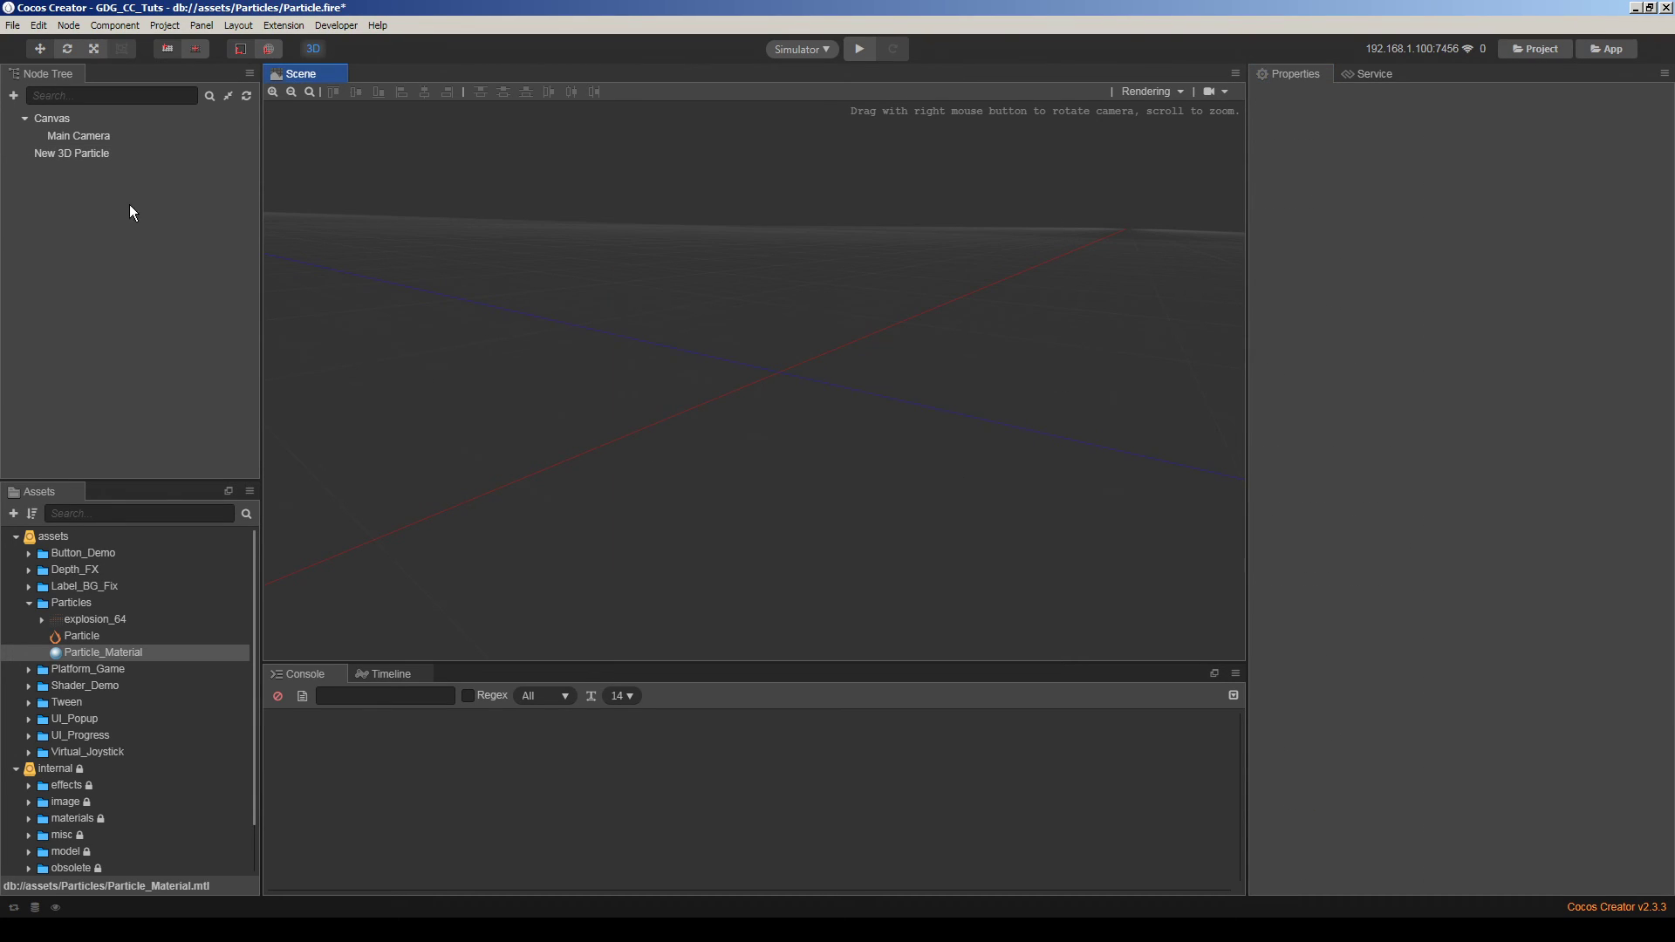
click(84, 152)
click(738, 450)
right_drag(737, 450, 730, 457)
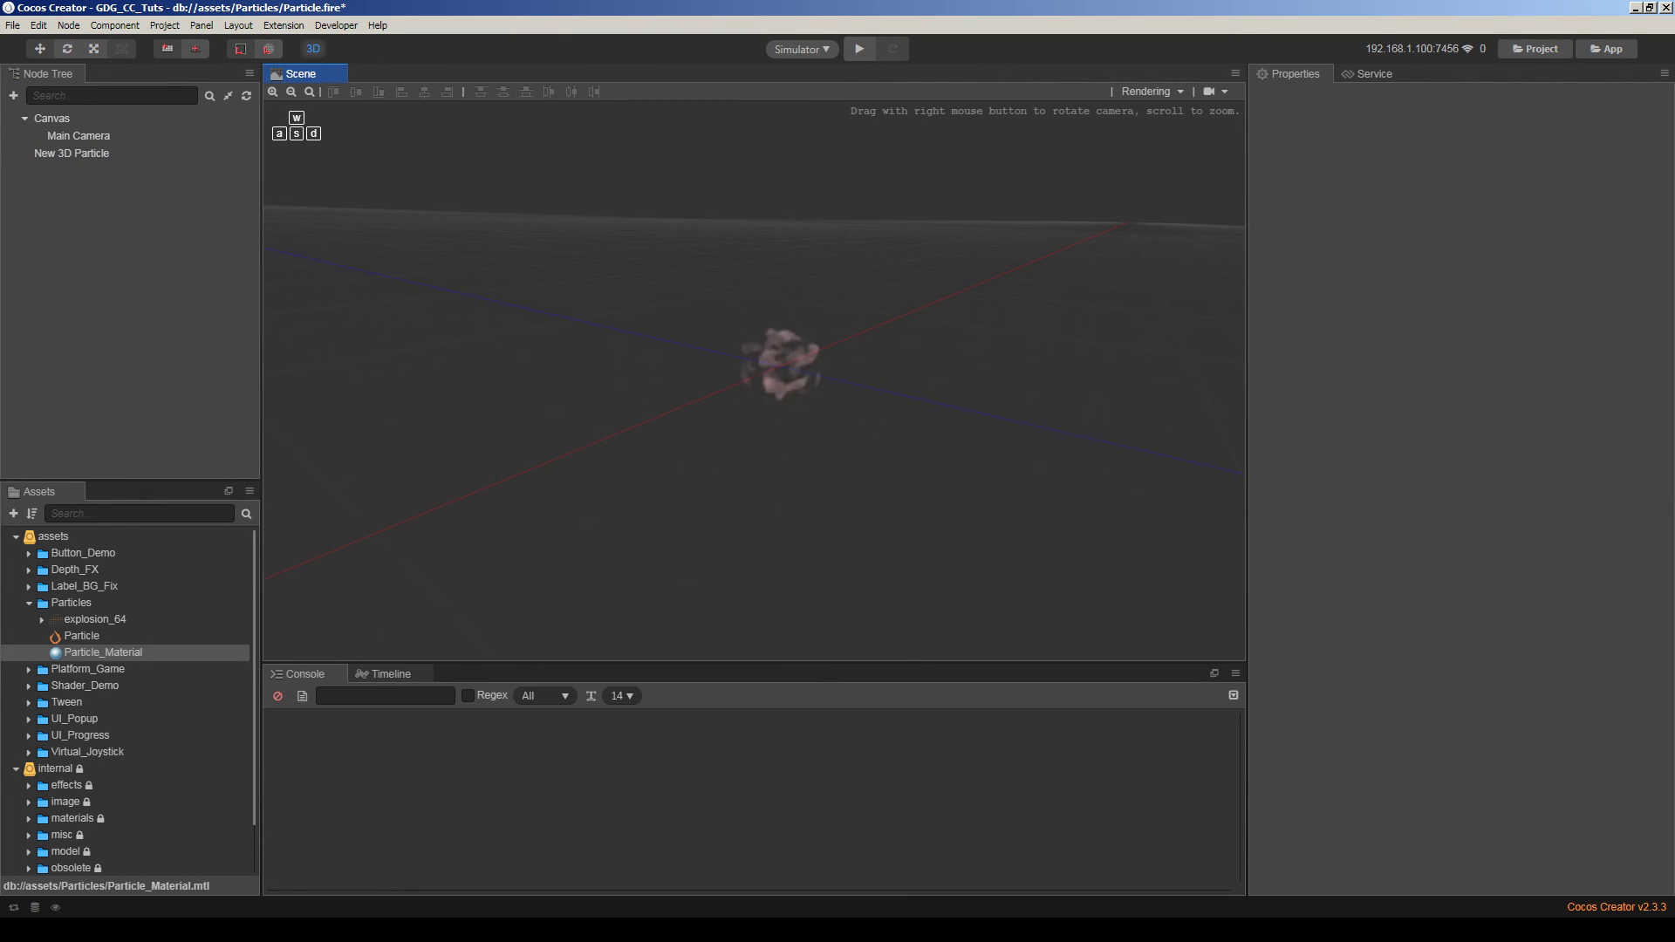
Try the builtin-2d-sprite effect on Particle_Material, restore and apply builtin-3d-particle, and clear the console
click(98, 650)
click(1504, 143)
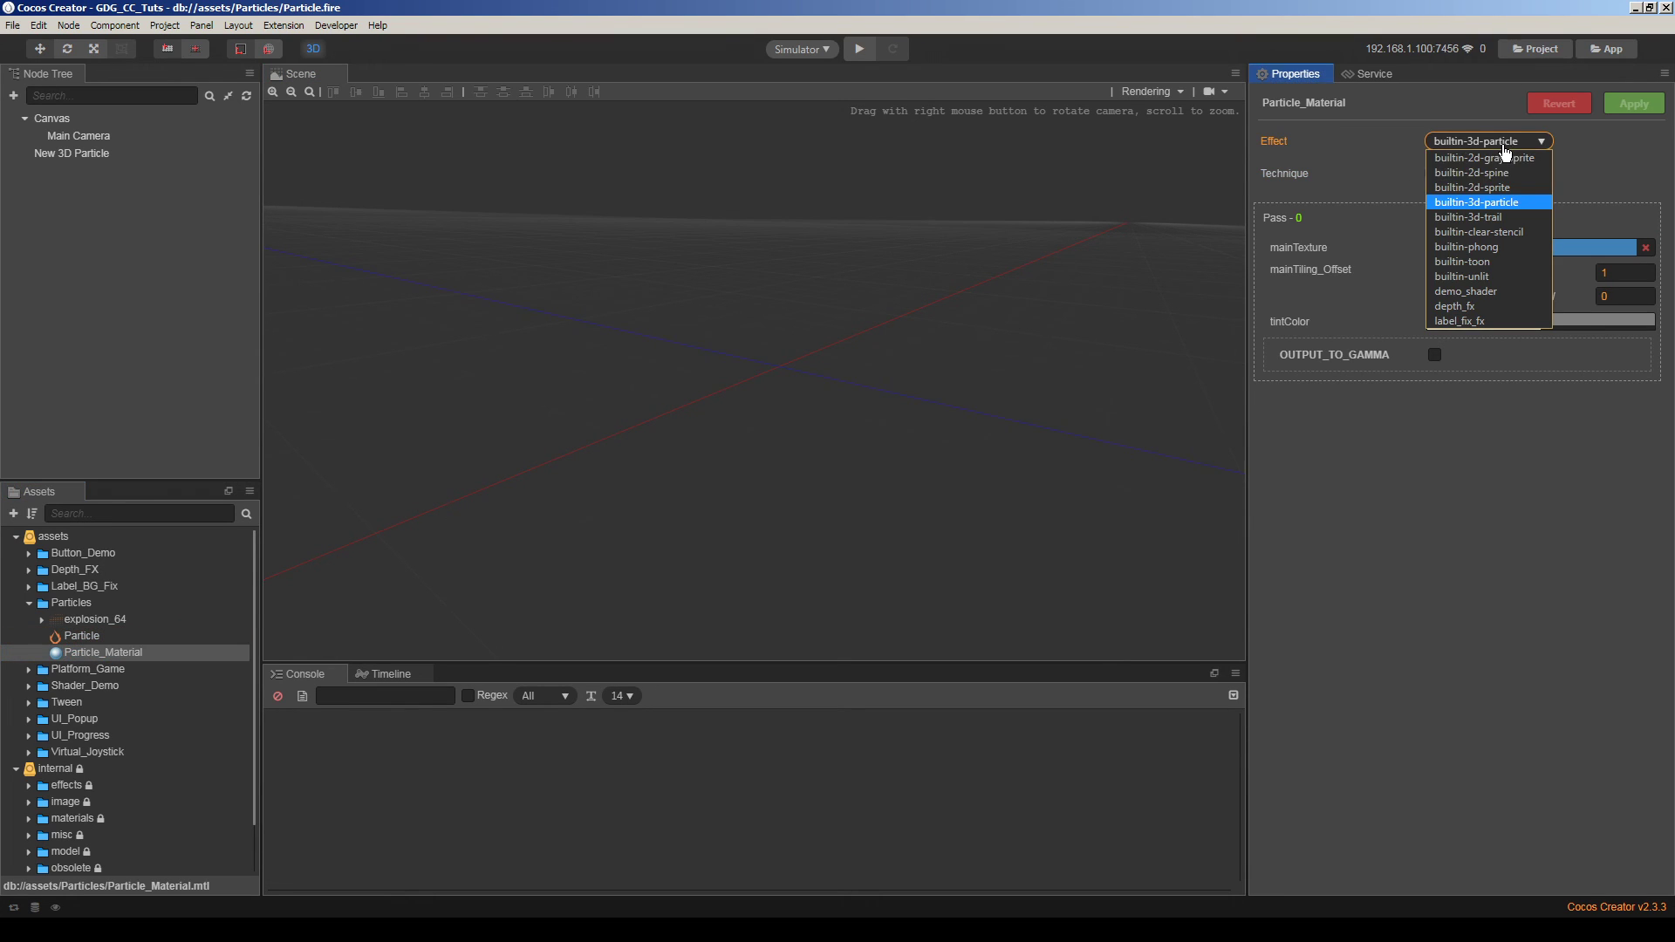
click(1503, 187)
click(1502, 143)
click(1500, 202)
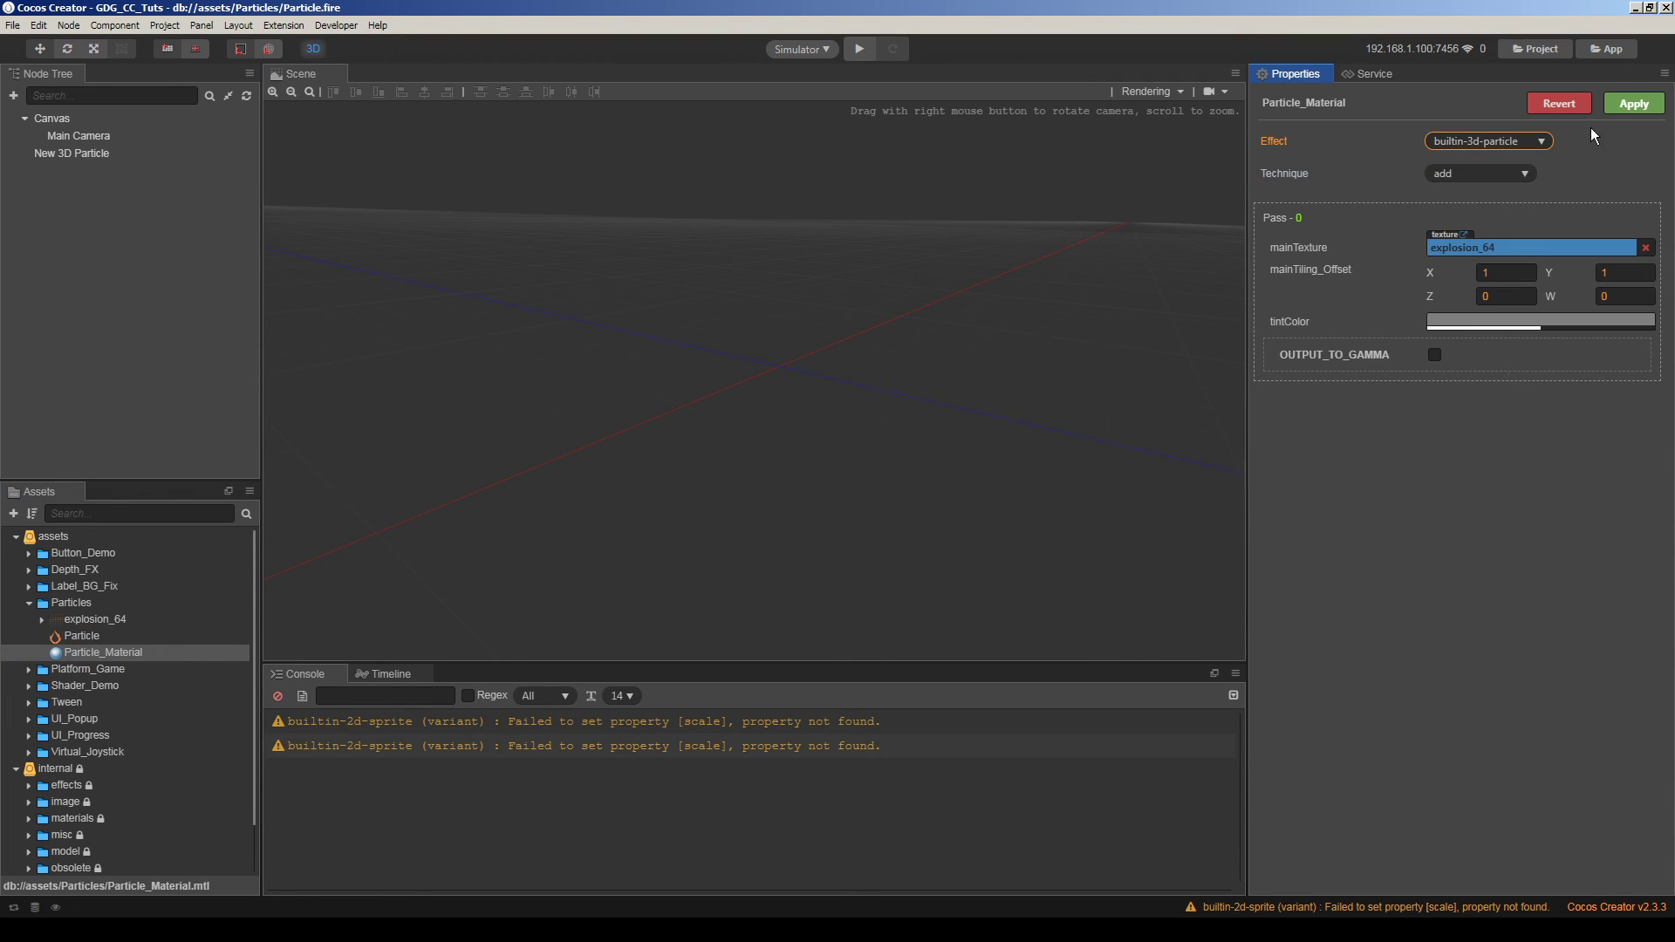
click(1634, 102)
click(277, 695)
Preview the explosion playback in the scene with Particle_Material on the builtin-3d-particle effect
right_drag(641, 509, 641, 516)
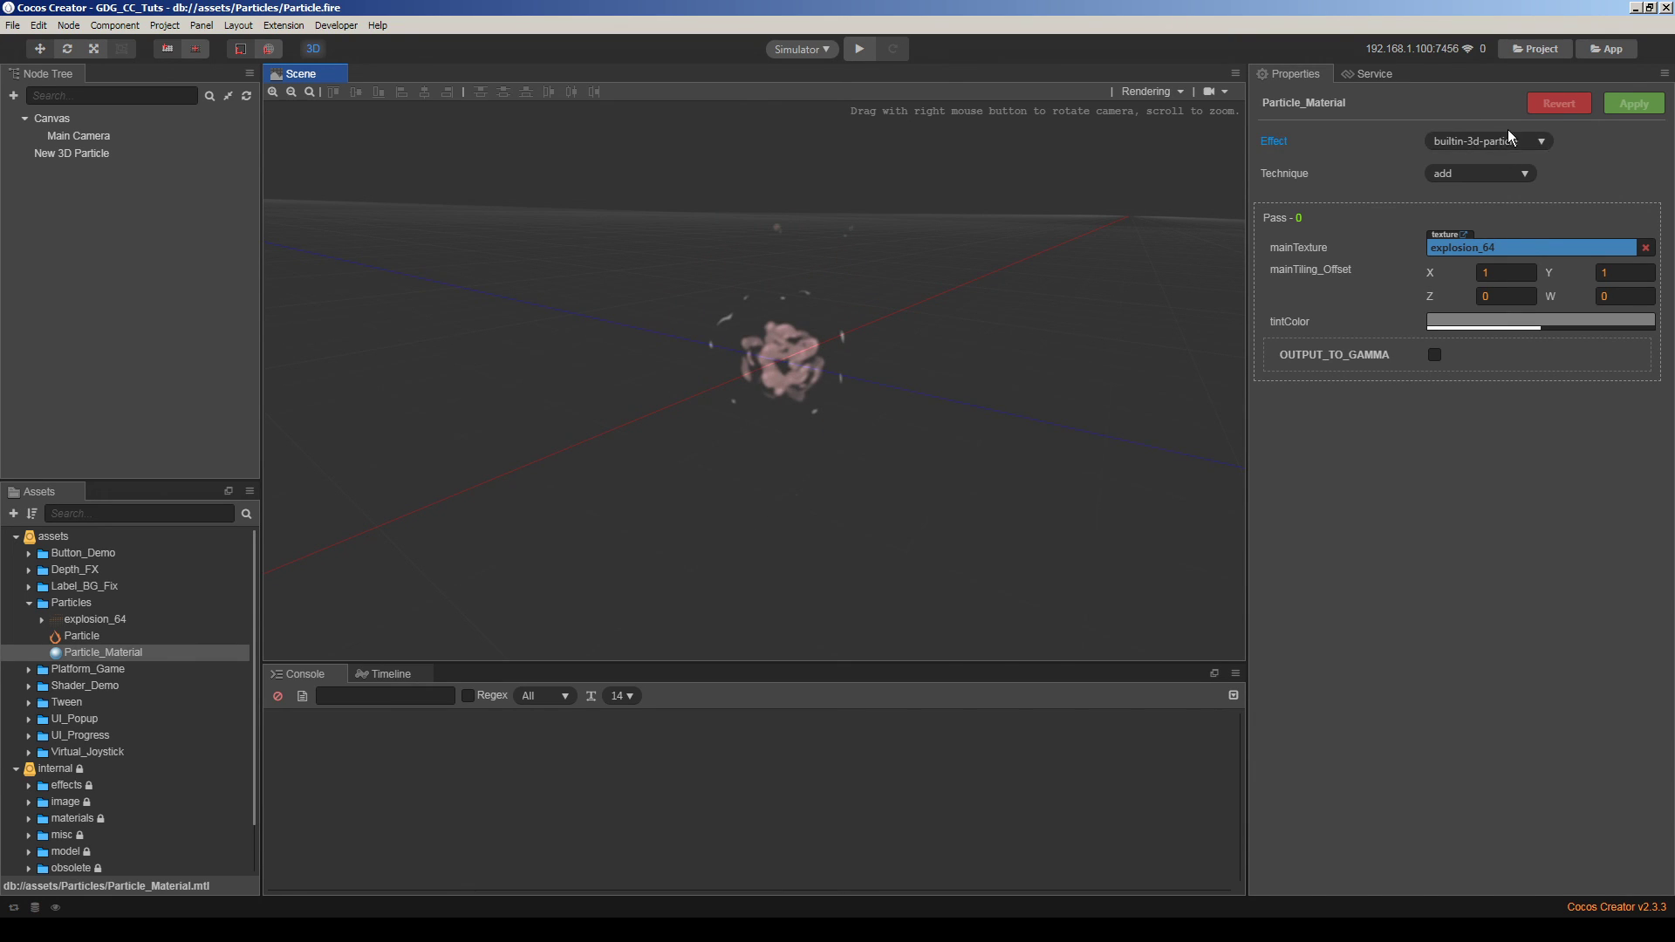
right_drag(729, 513, 731, 509)
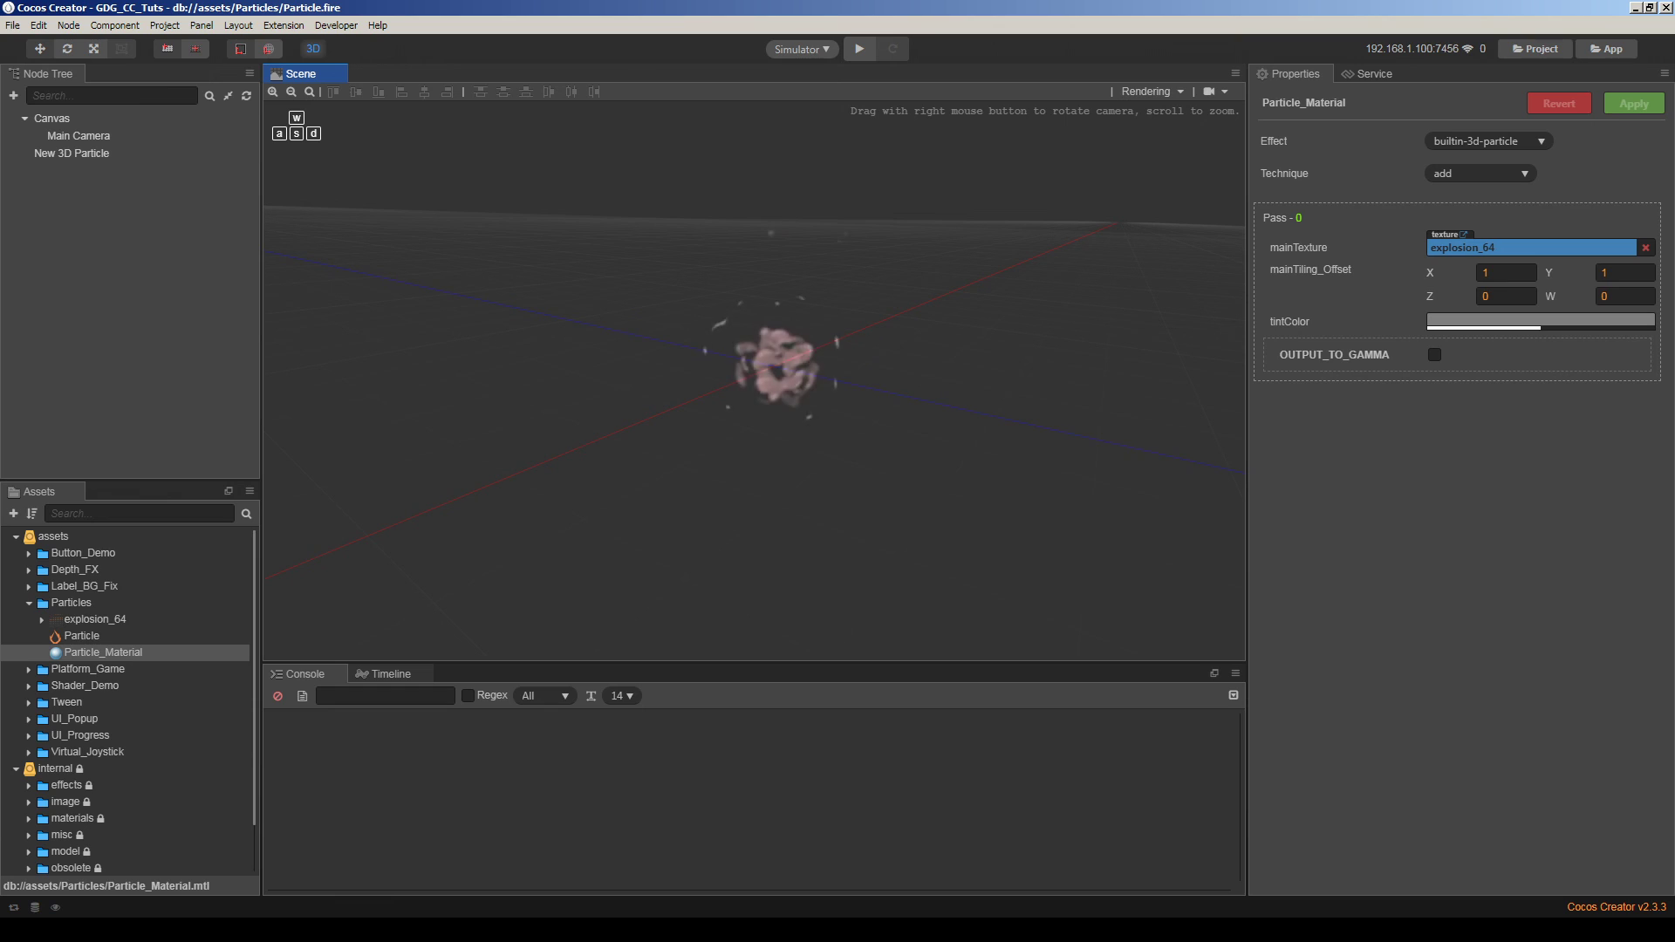
right_drag(729, 504, 729, 505)
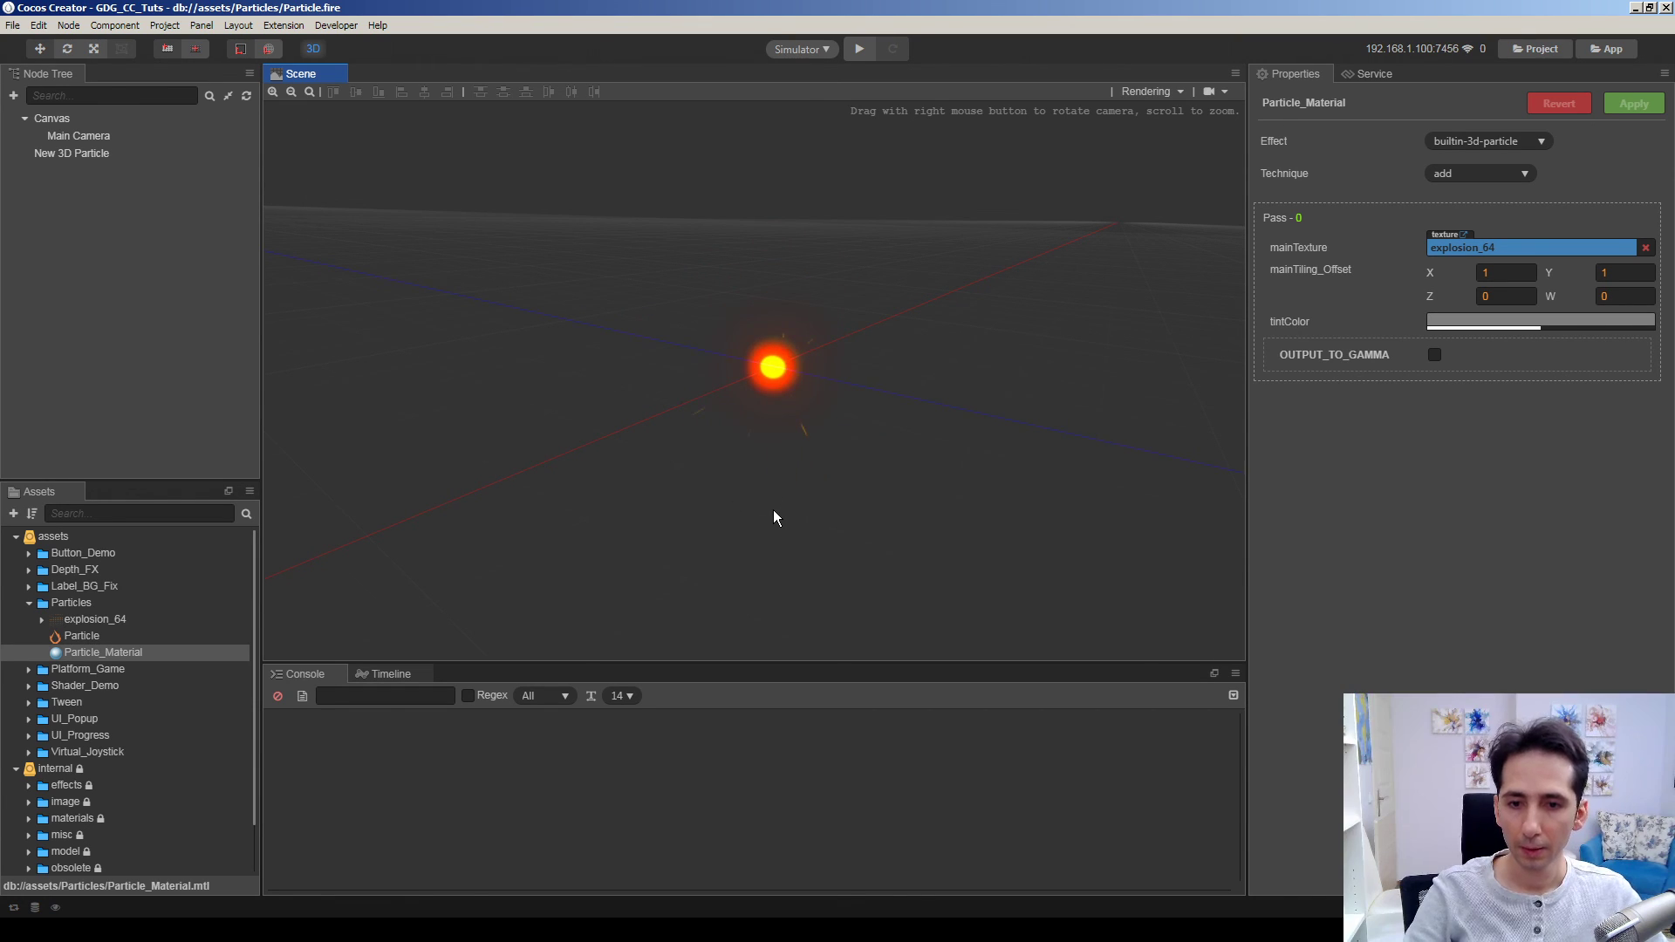